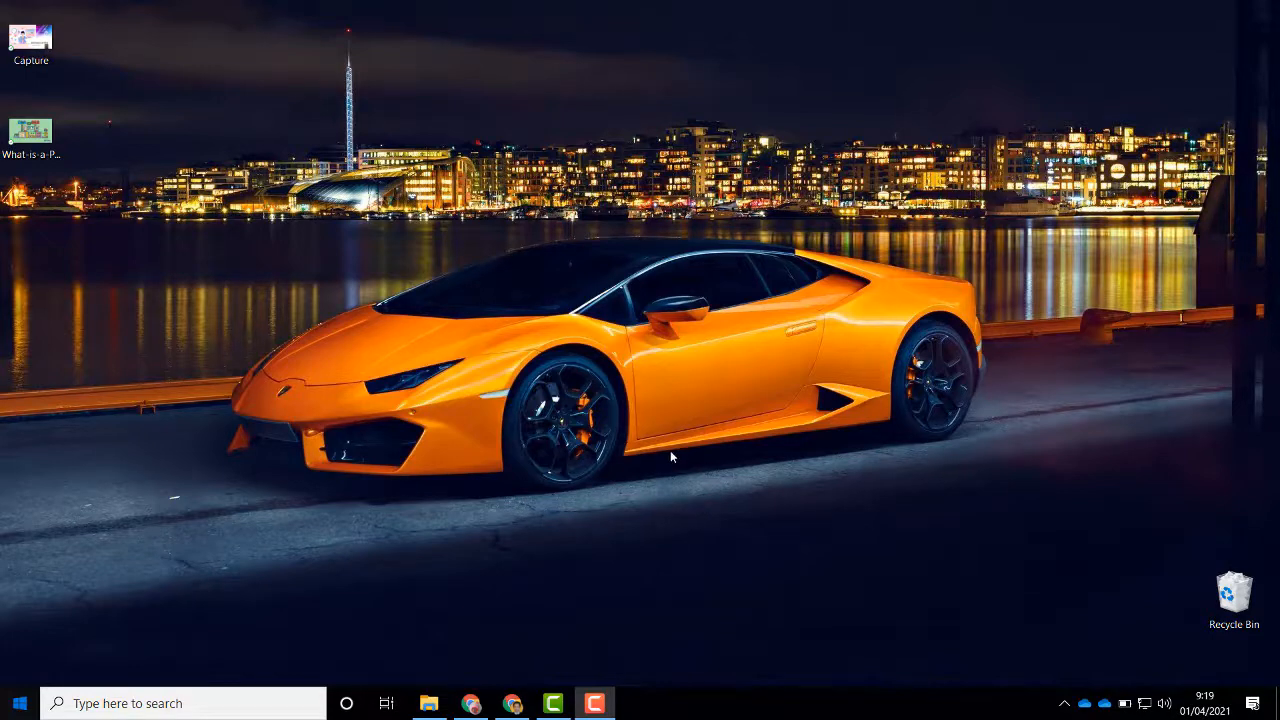
Step: Launch OBS Studio (64bit) from the Windows Start menu
key("super")
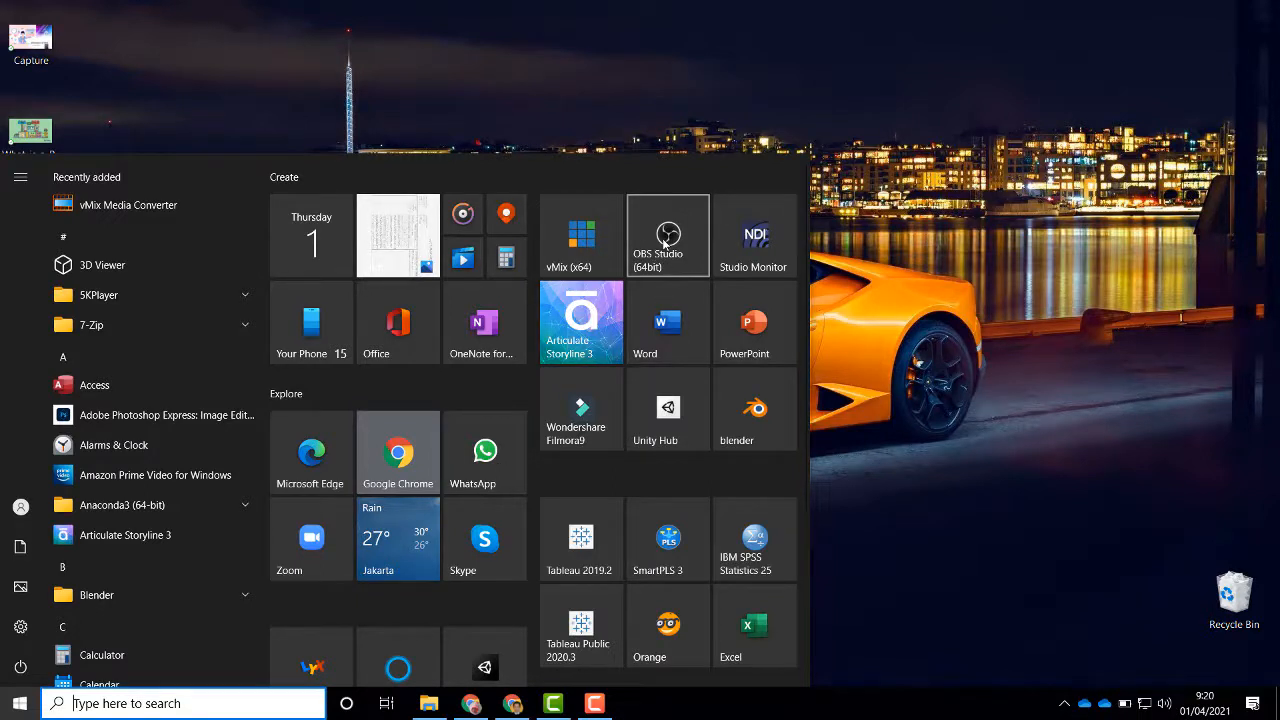
left_click(665, 243)
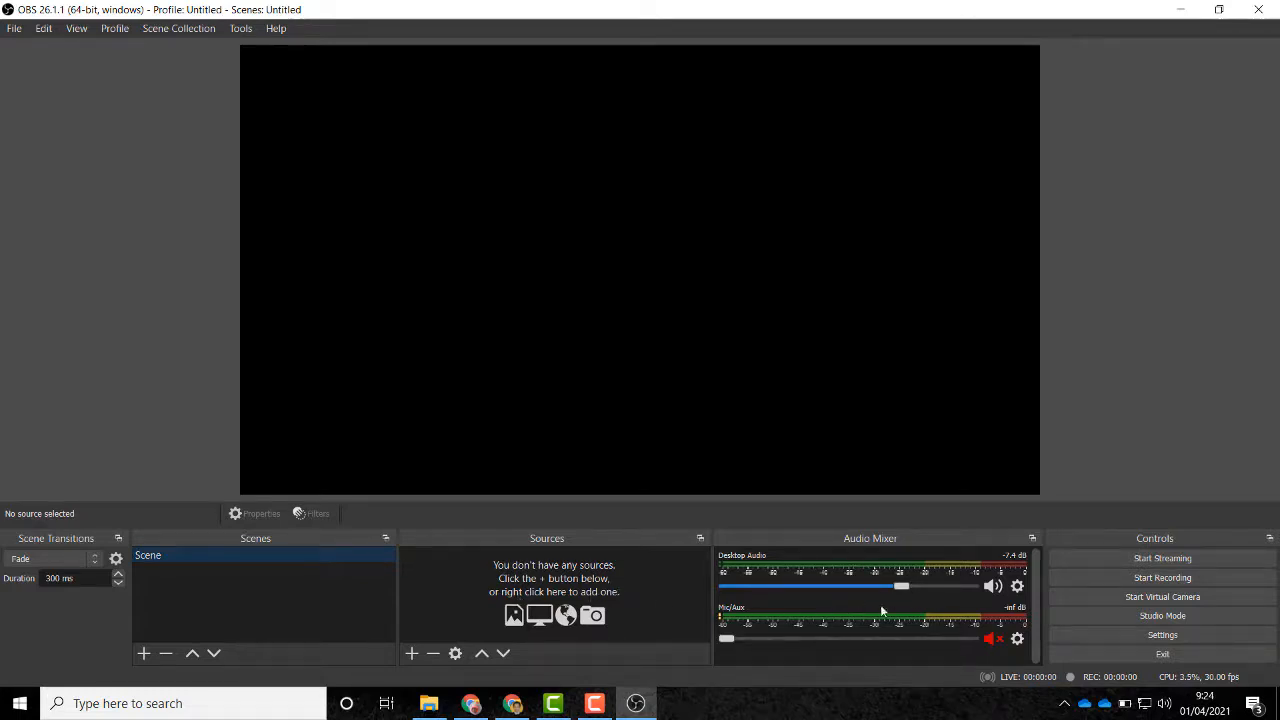
Step: Raise the Mic/Aux and Desktop Audio volumes to full and unmute Mic/Aux
left_click_drag(740, 638, 969, 638)
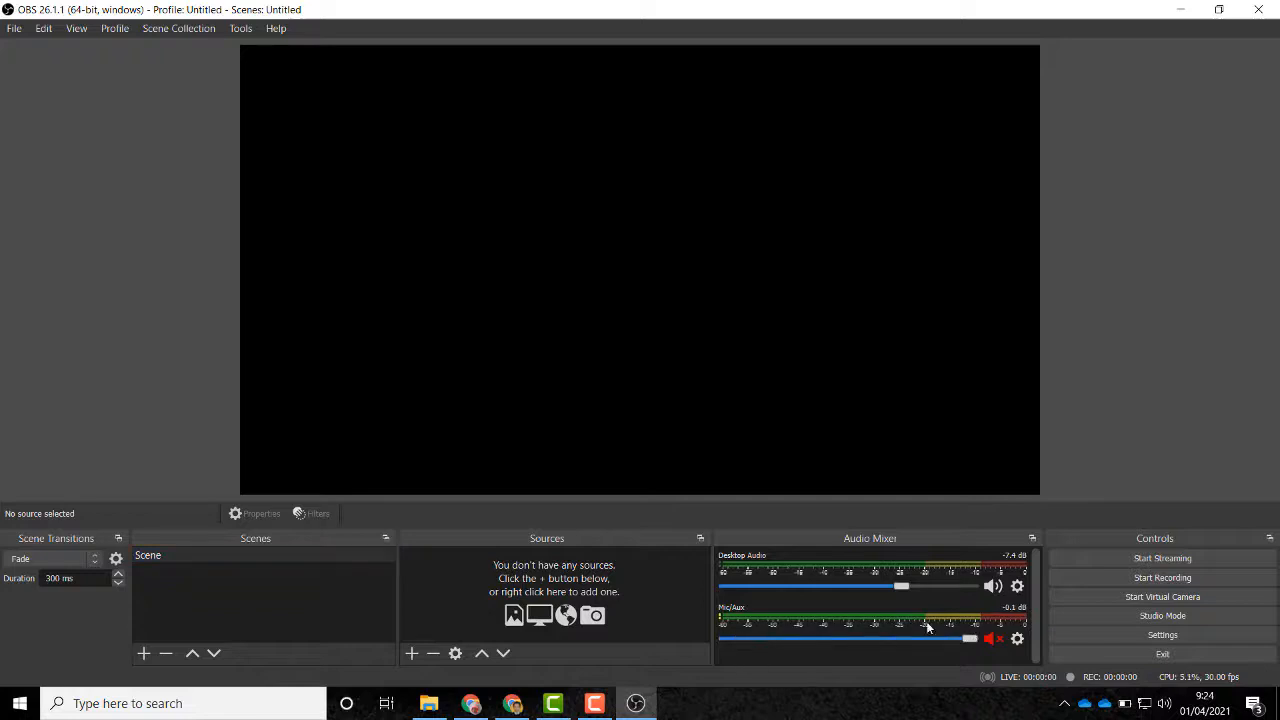
left_click_drag(901, 590, 1020, 594)
left_click(993, 638)
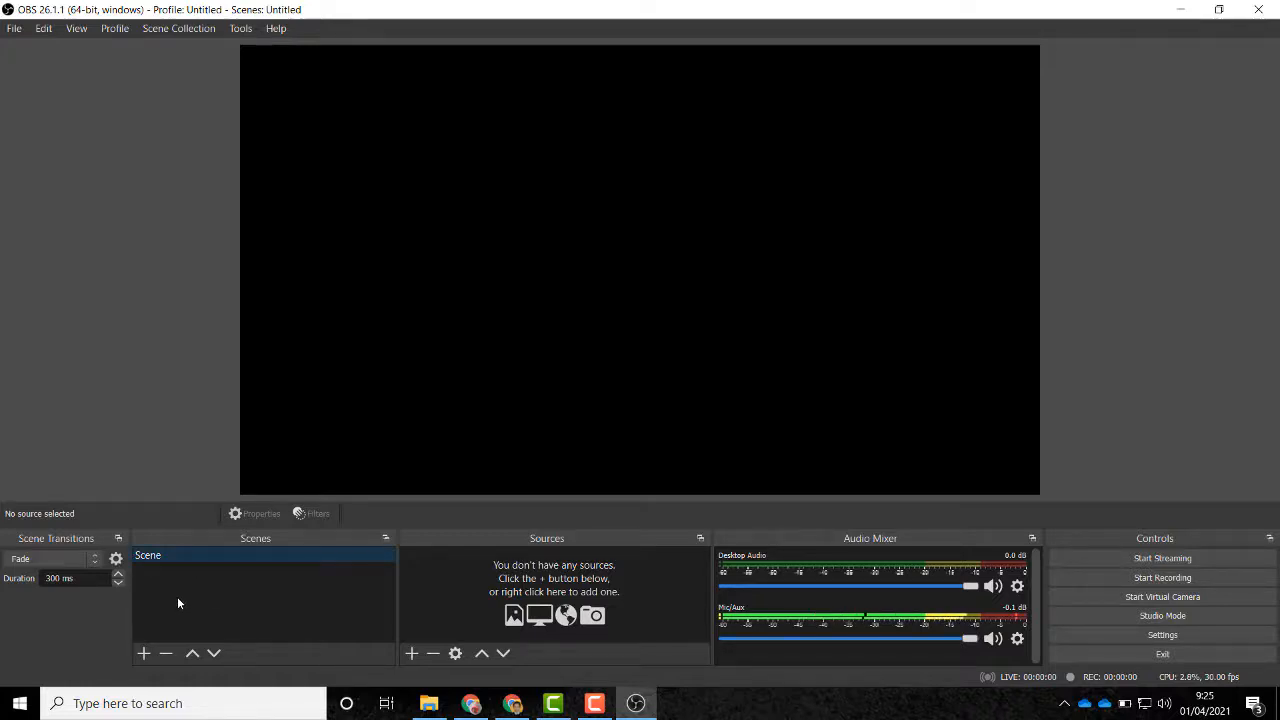
Step: Create a scene called SEMINAR through the Add Scene dialog
left_click(143, 653)
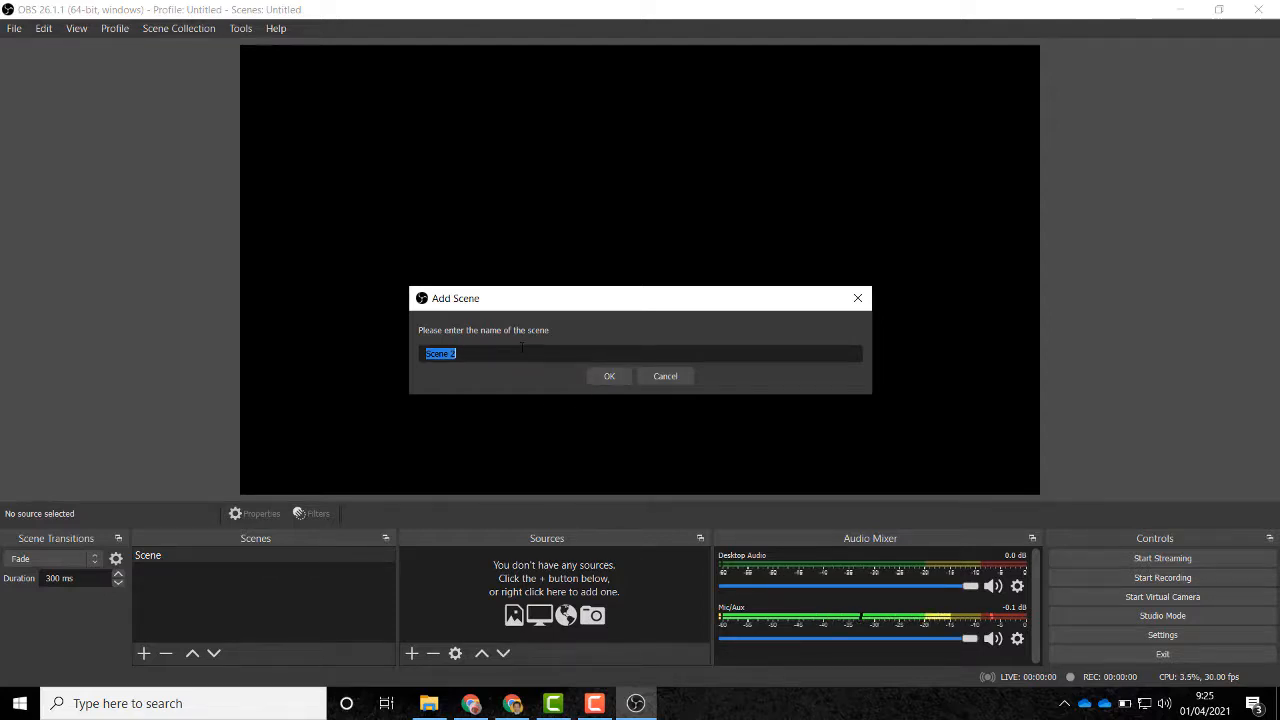
type("SEMINAR")
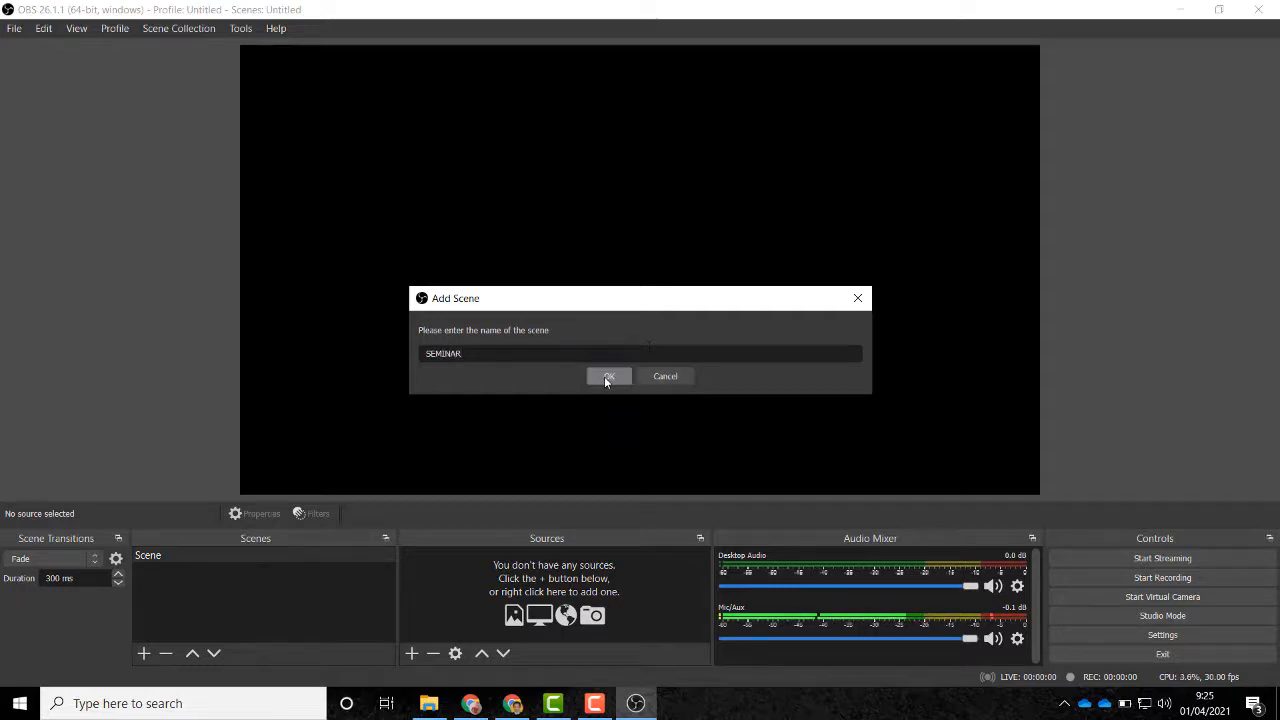
left_click(605, 376)
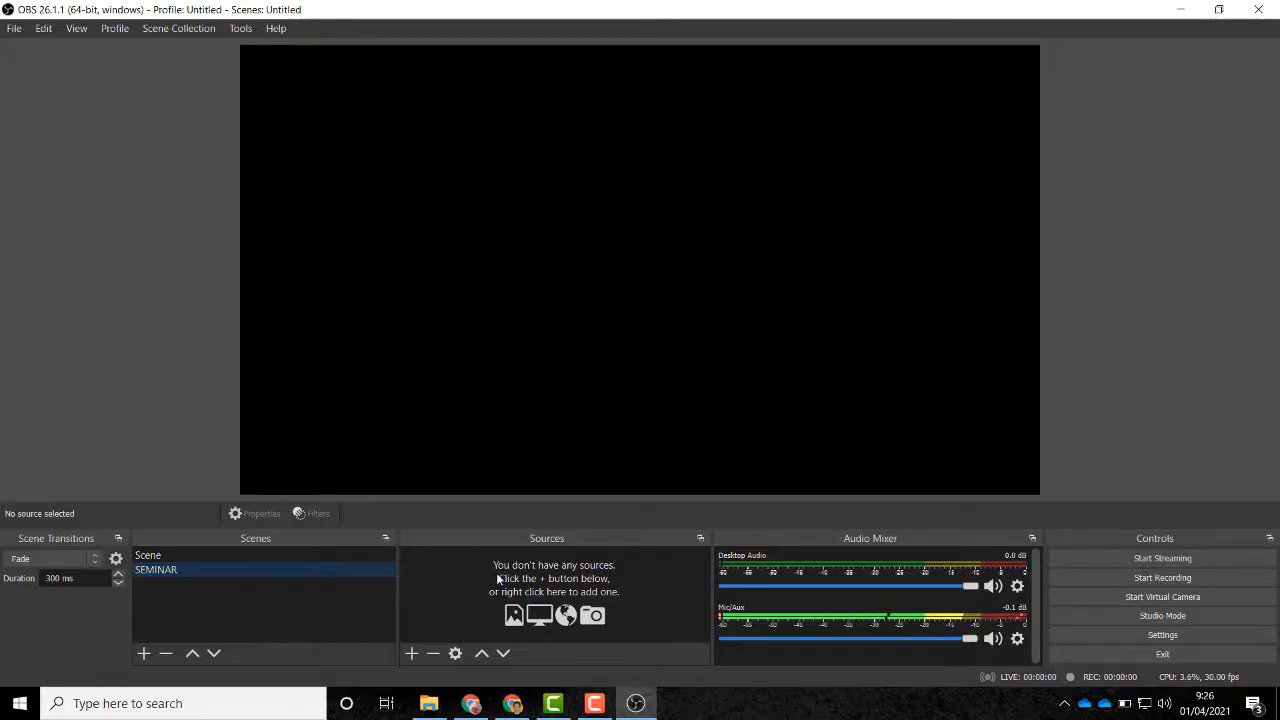
Step: Show the Sources add-menu of source types for SEMINAR
left_click(411, 655)
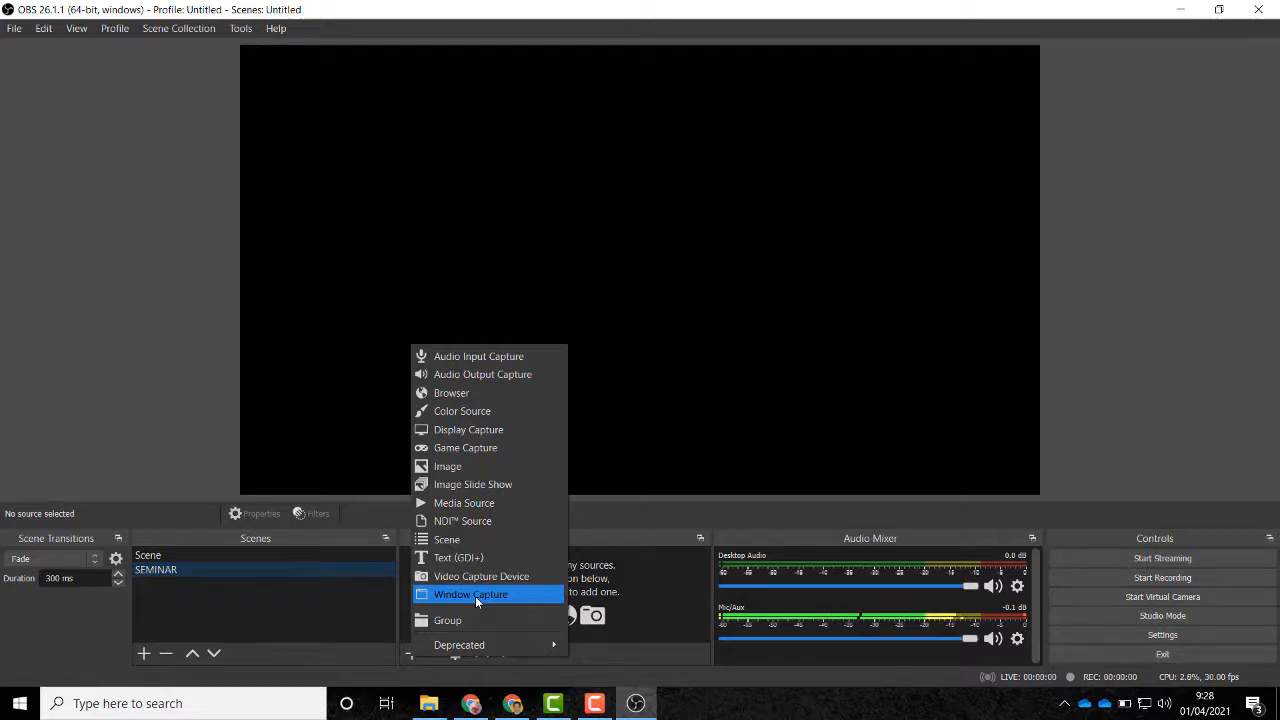
Step: Create a Window Capture source named ZOOM
left_click(476, 596)
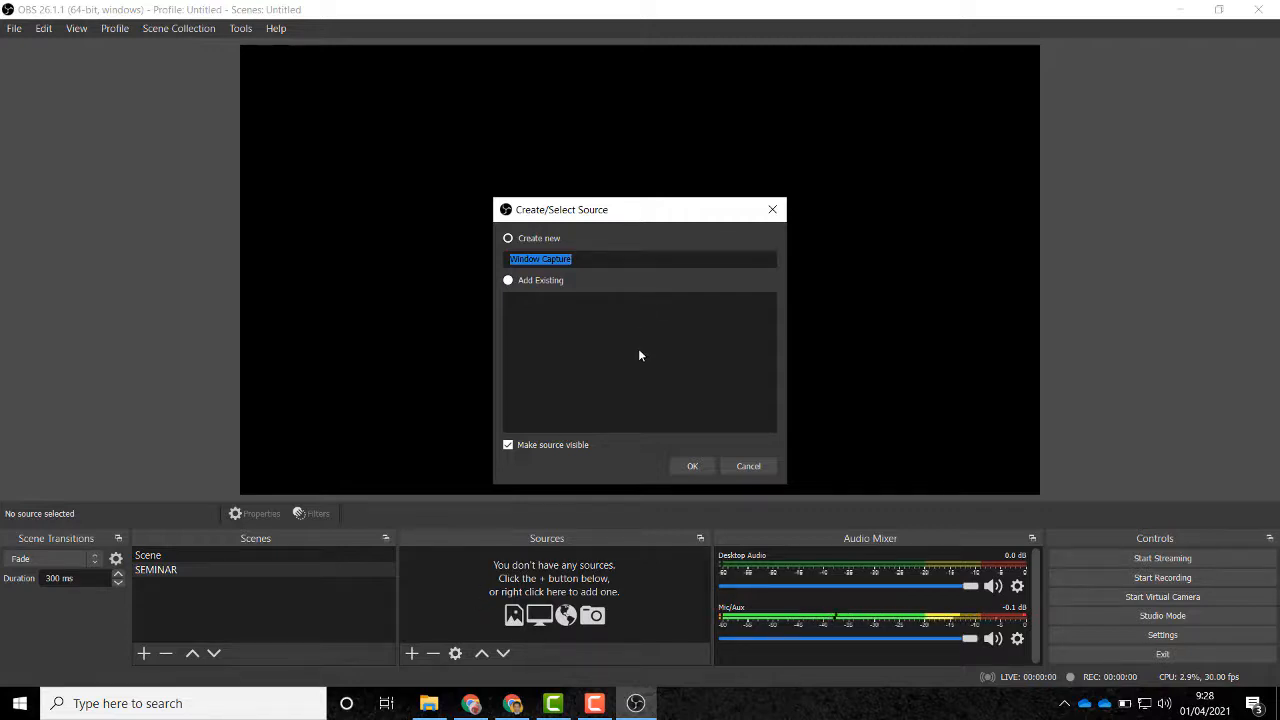
type("ZOOM")
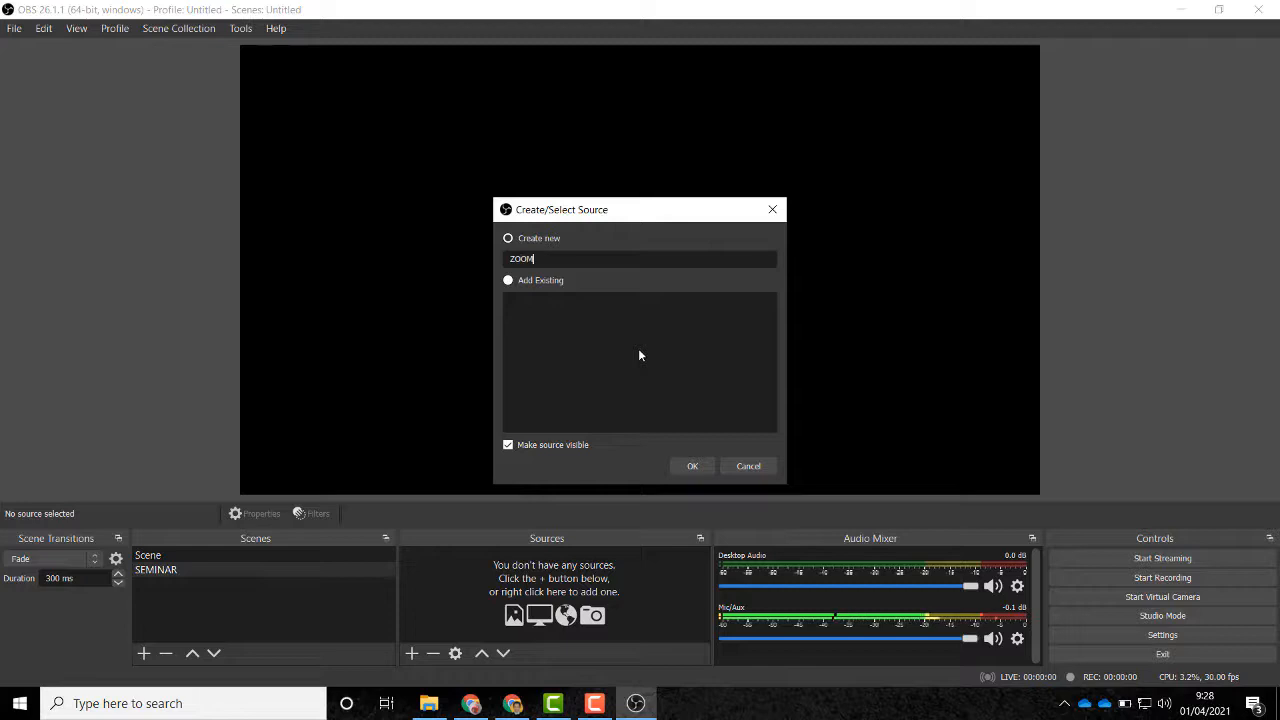
left_click(692, 466)
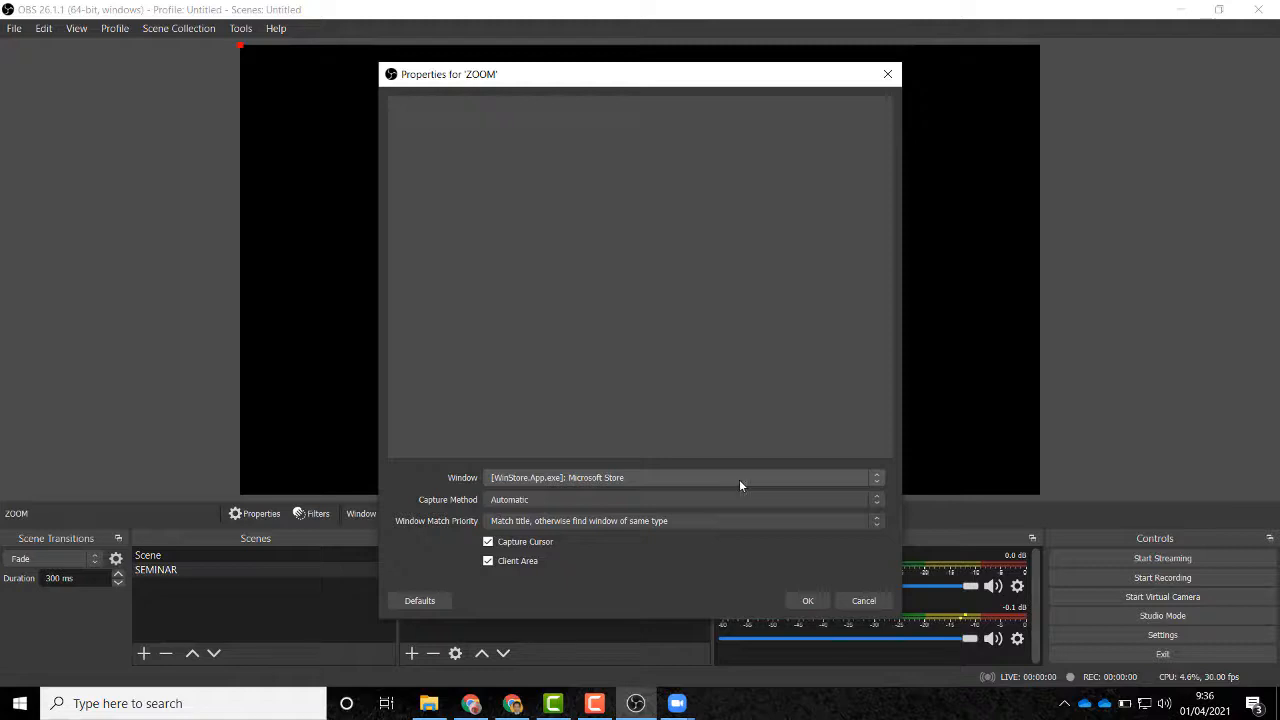
Step: Set ZOOM to capture Zoom Meeting via Windows Graphics Capture, matching same executable
left_click(740, 479)
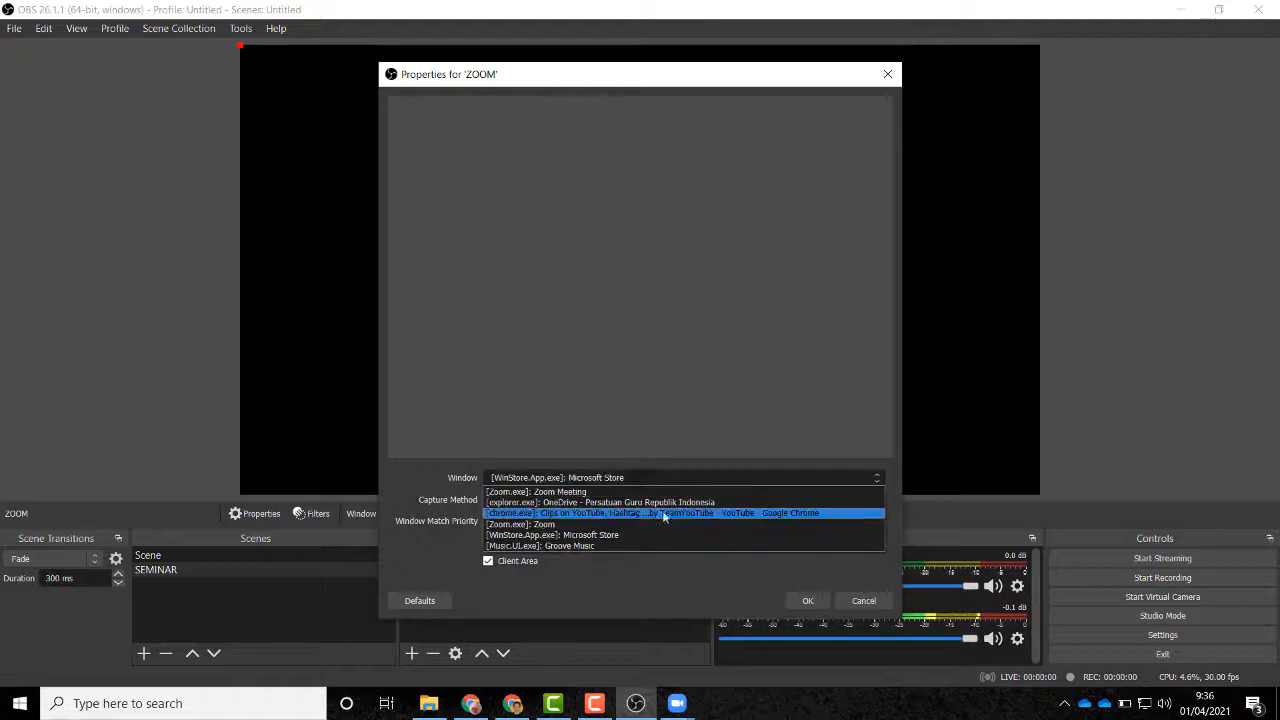
left_click(578, 493)
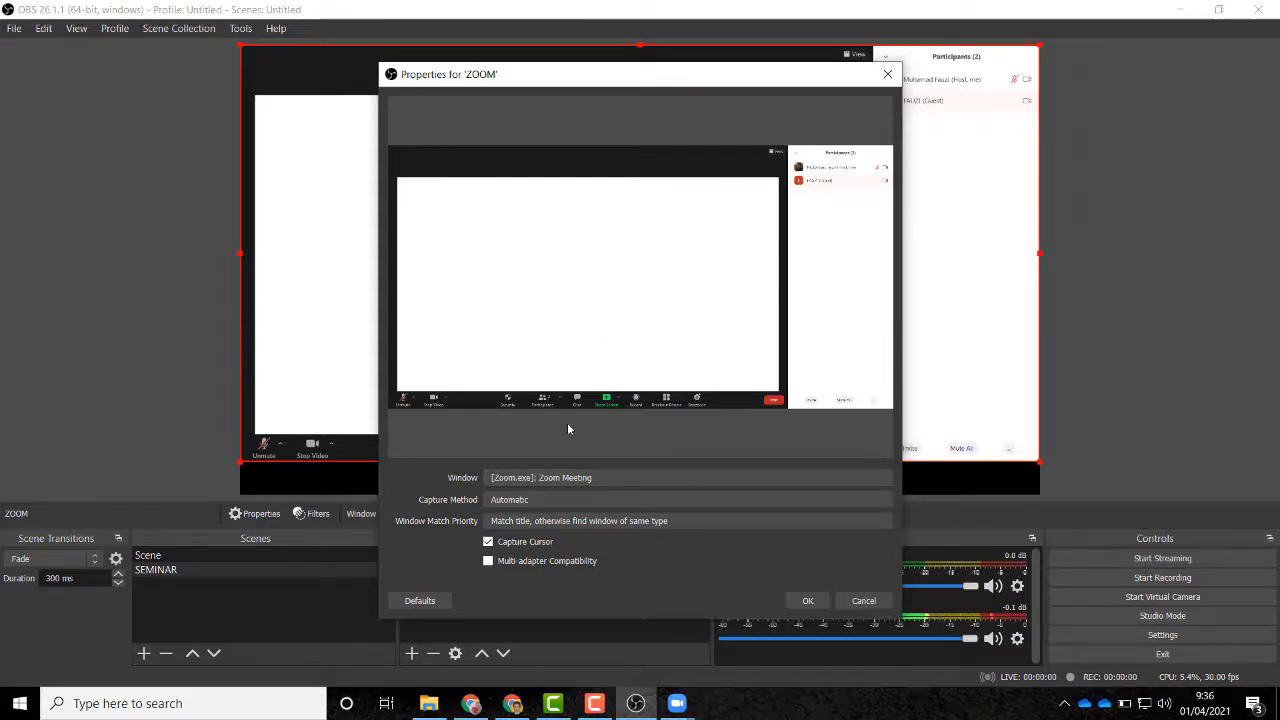
left_click(528, 500)
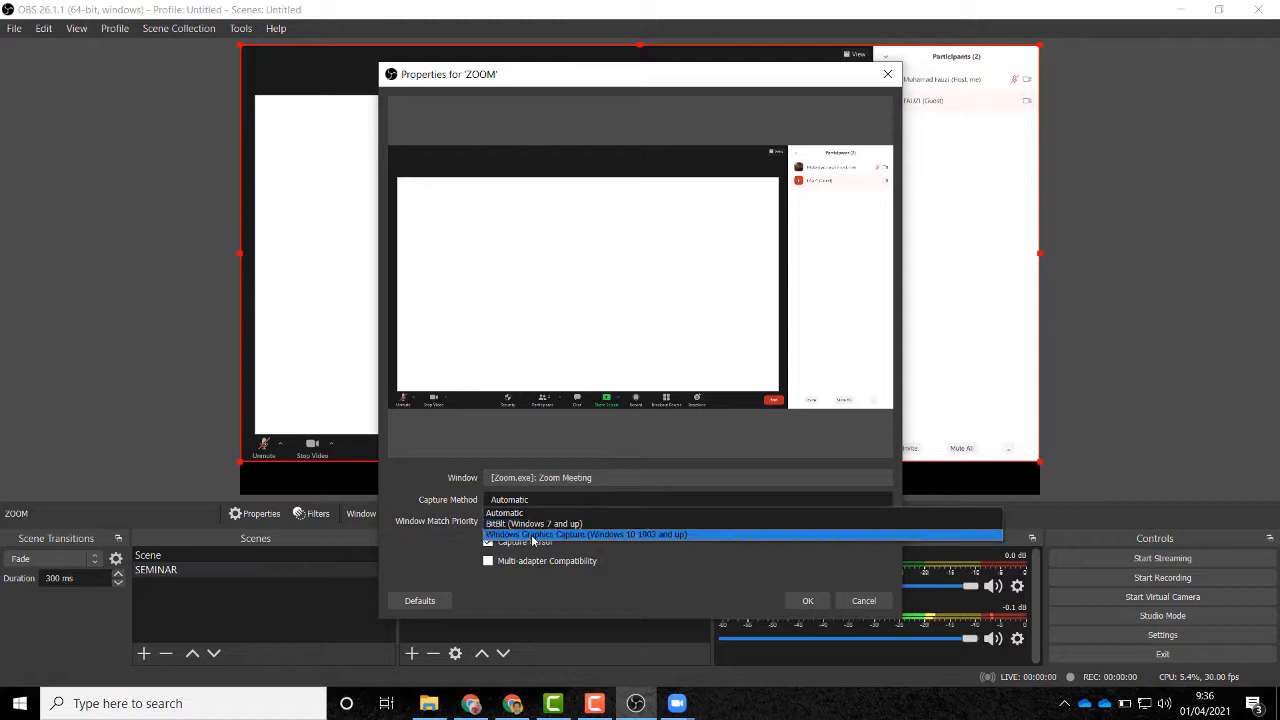
left_click(542, 536)
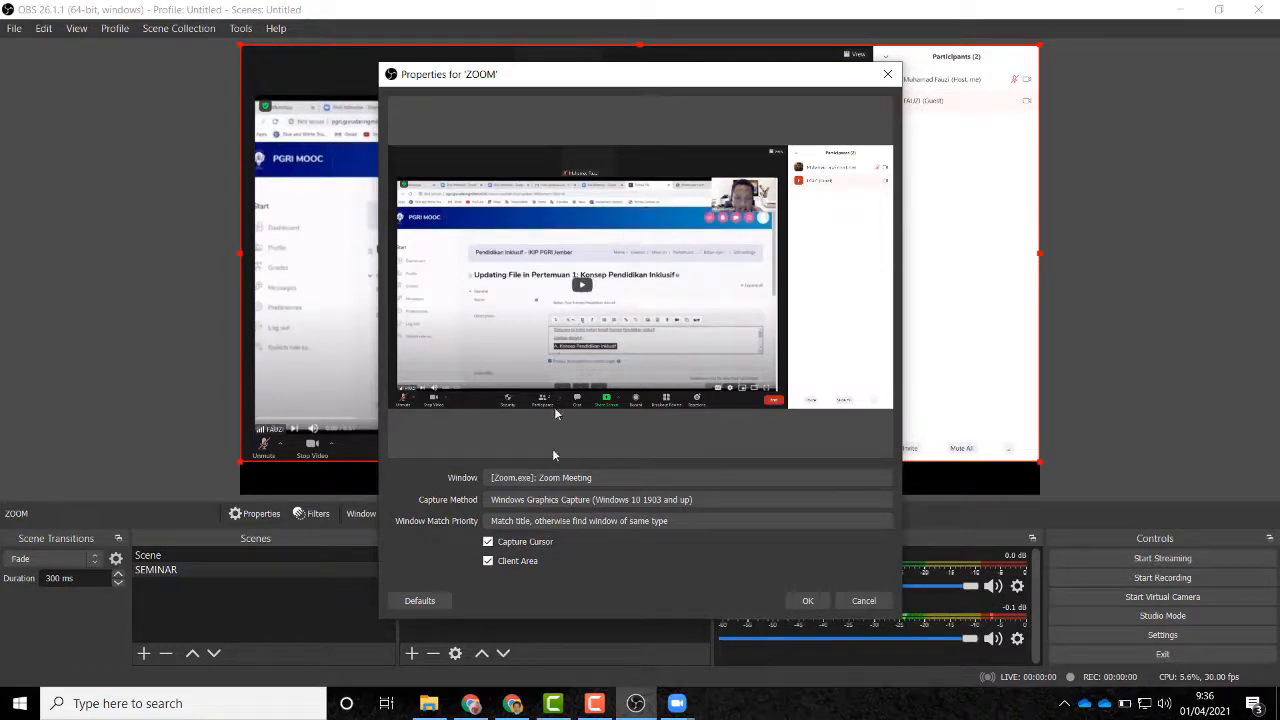
left_click(537, 524)
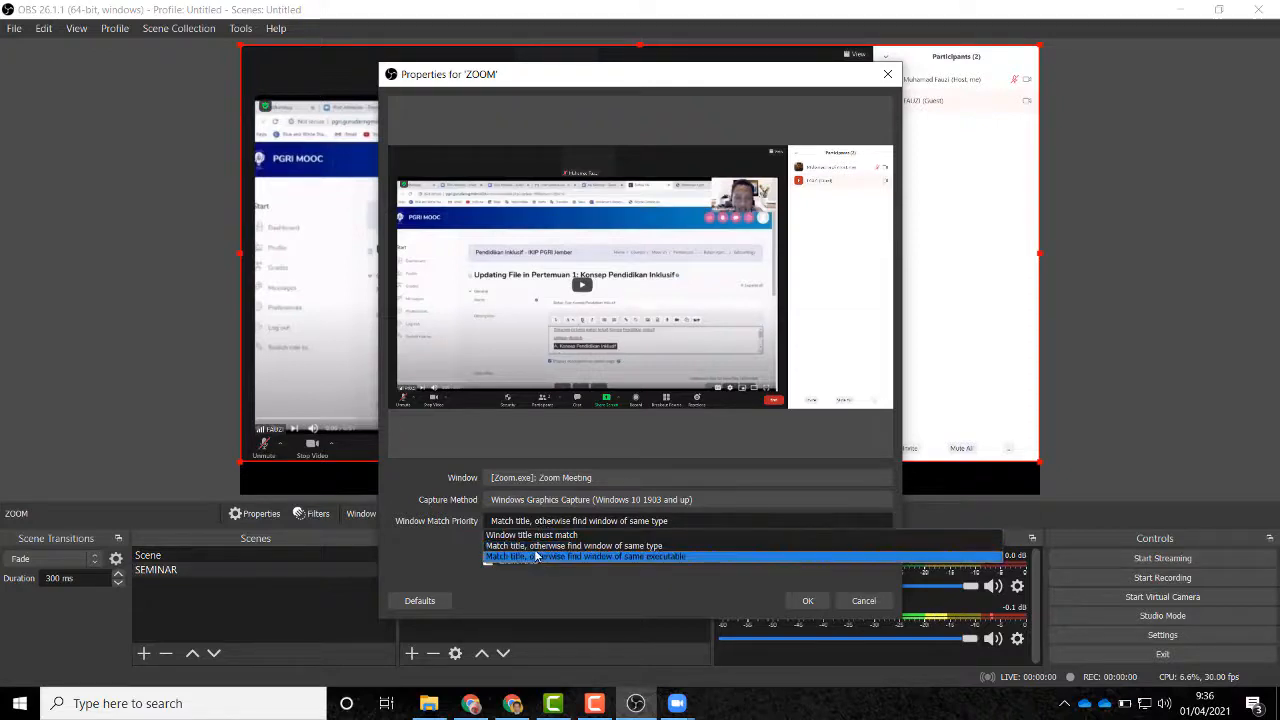
left_click(538, 550)
left_click(550, 524)
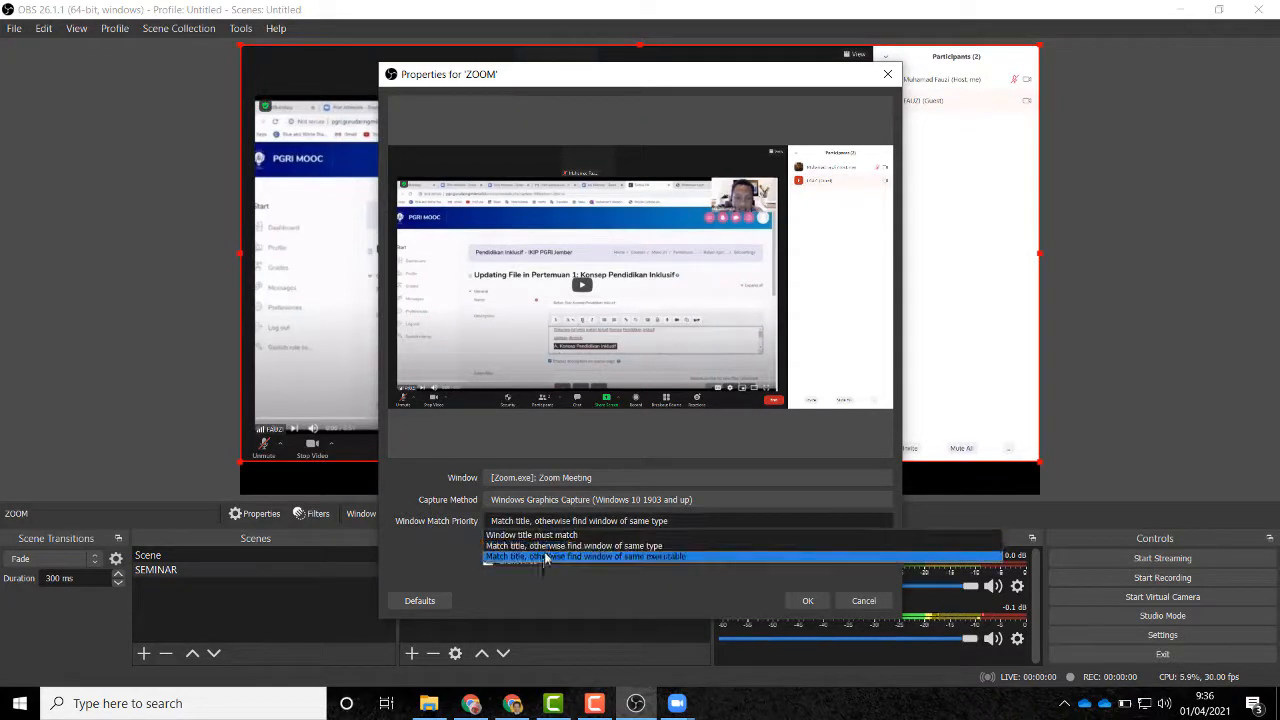
left_click(542, 557)
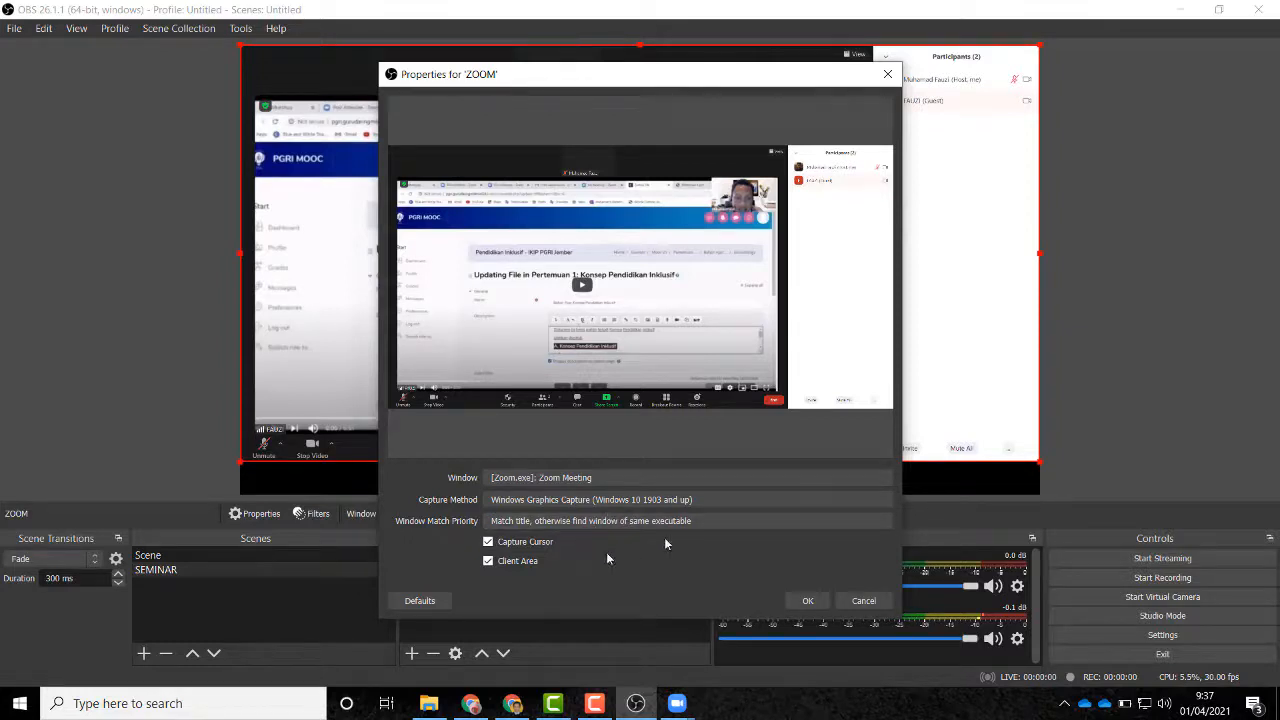
left_click(808, 603)
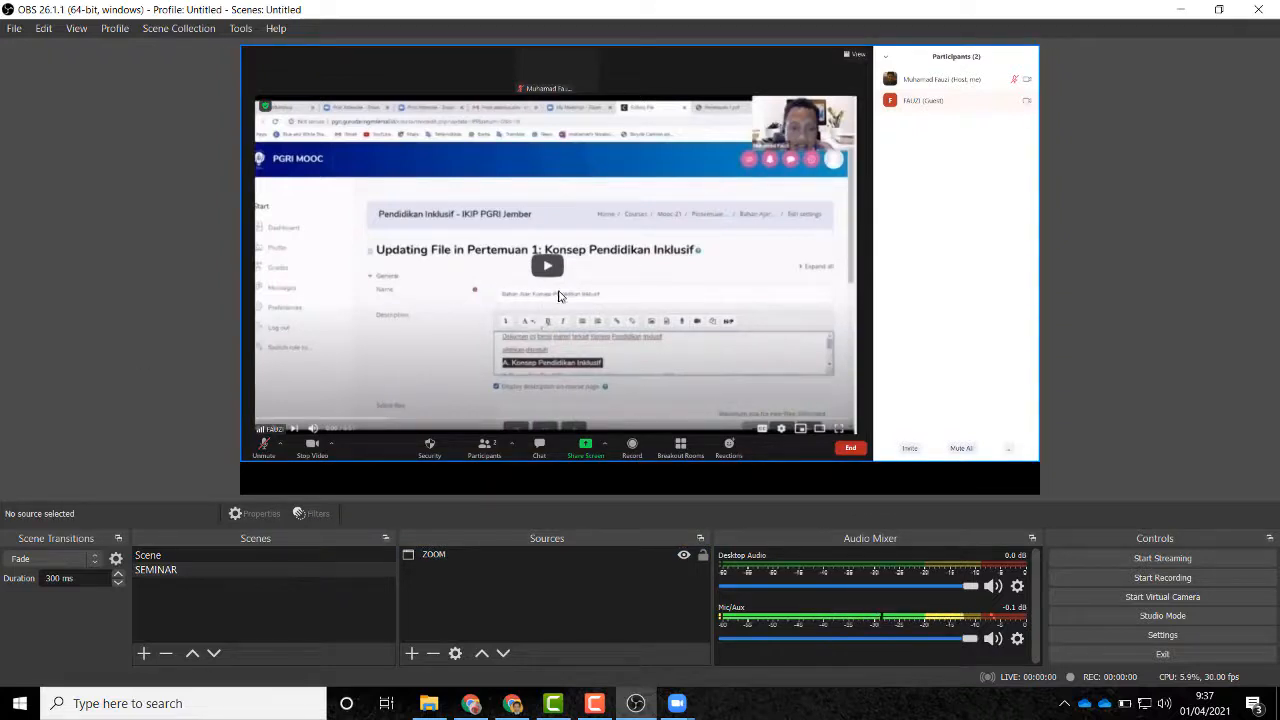
Step: Crop the participants panel, title strip, left edge and toolbar off the ZOOM capture
left_click(649, 275)
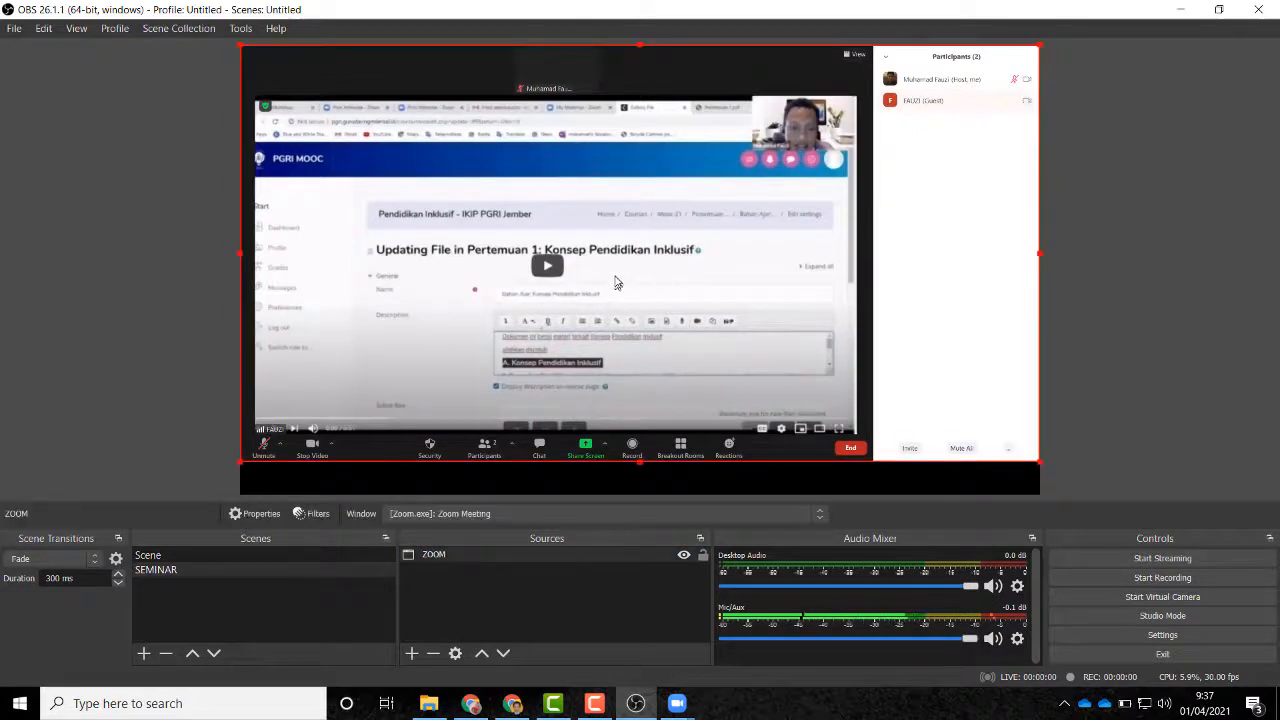
left_click_drag(618, 262, 620, 270)
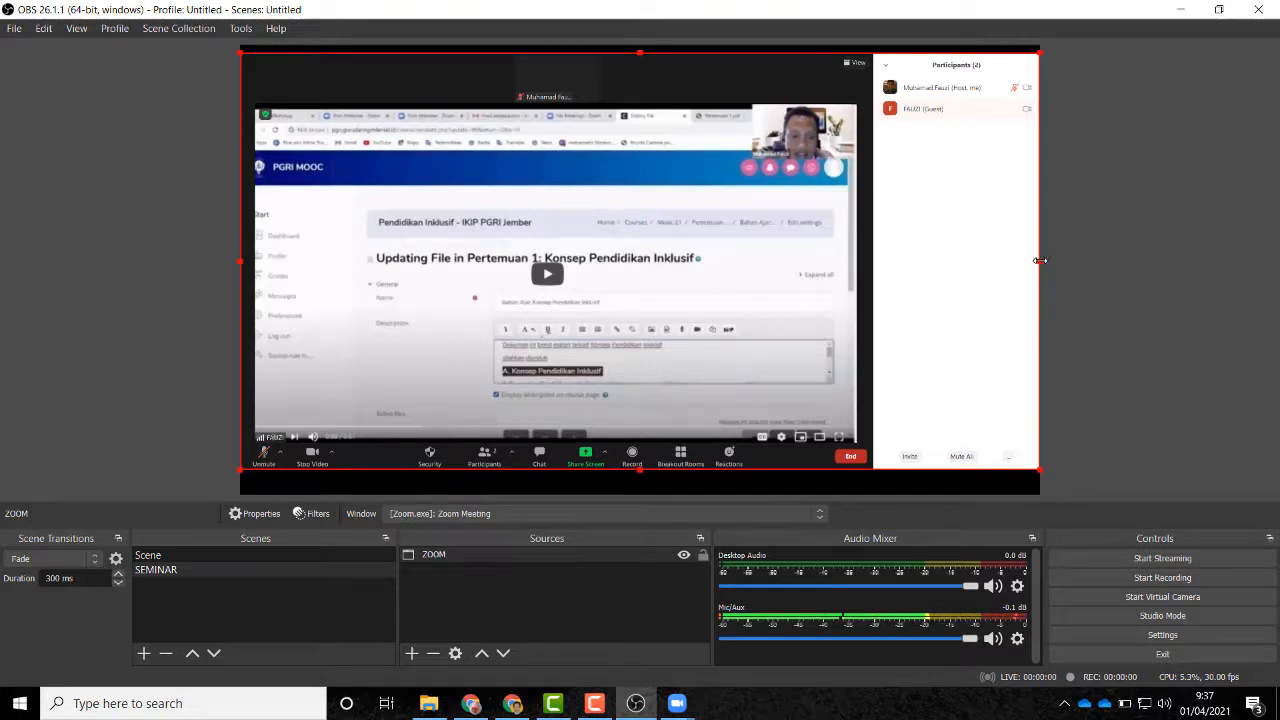
left_click_drag(1038, 261, 861, 269)
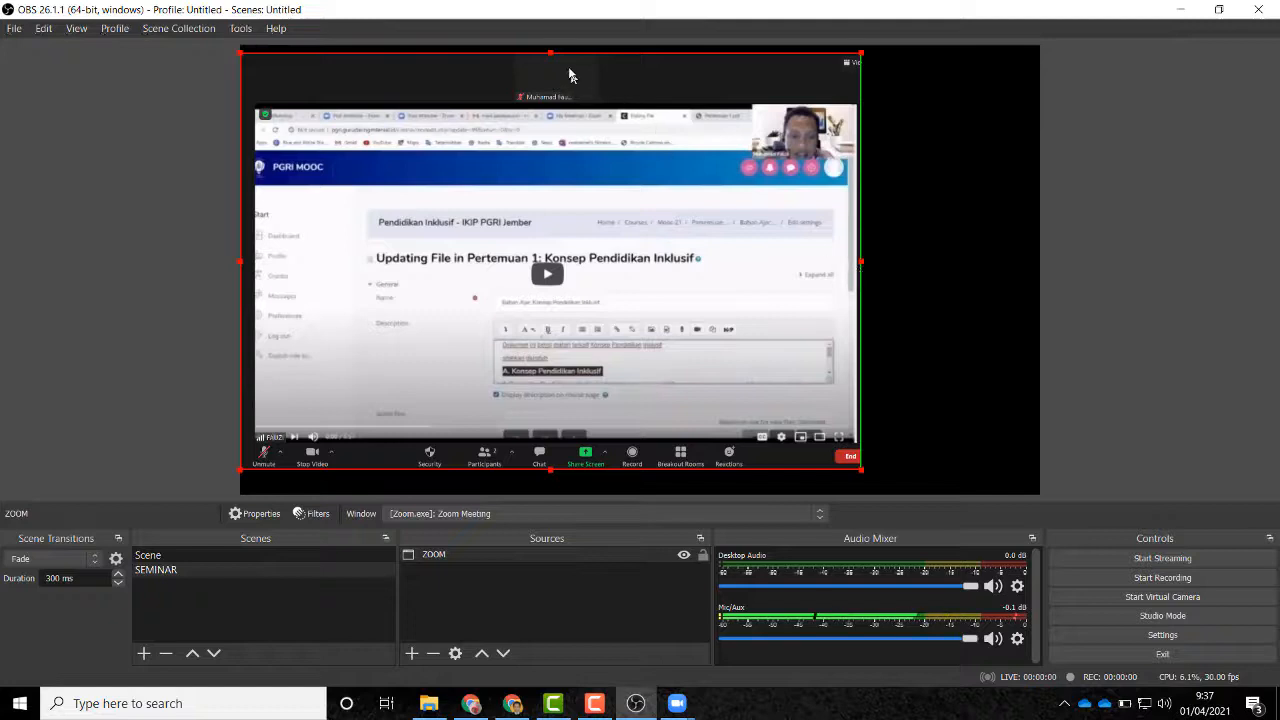
left_click_drag(549, 52, 551, 103)
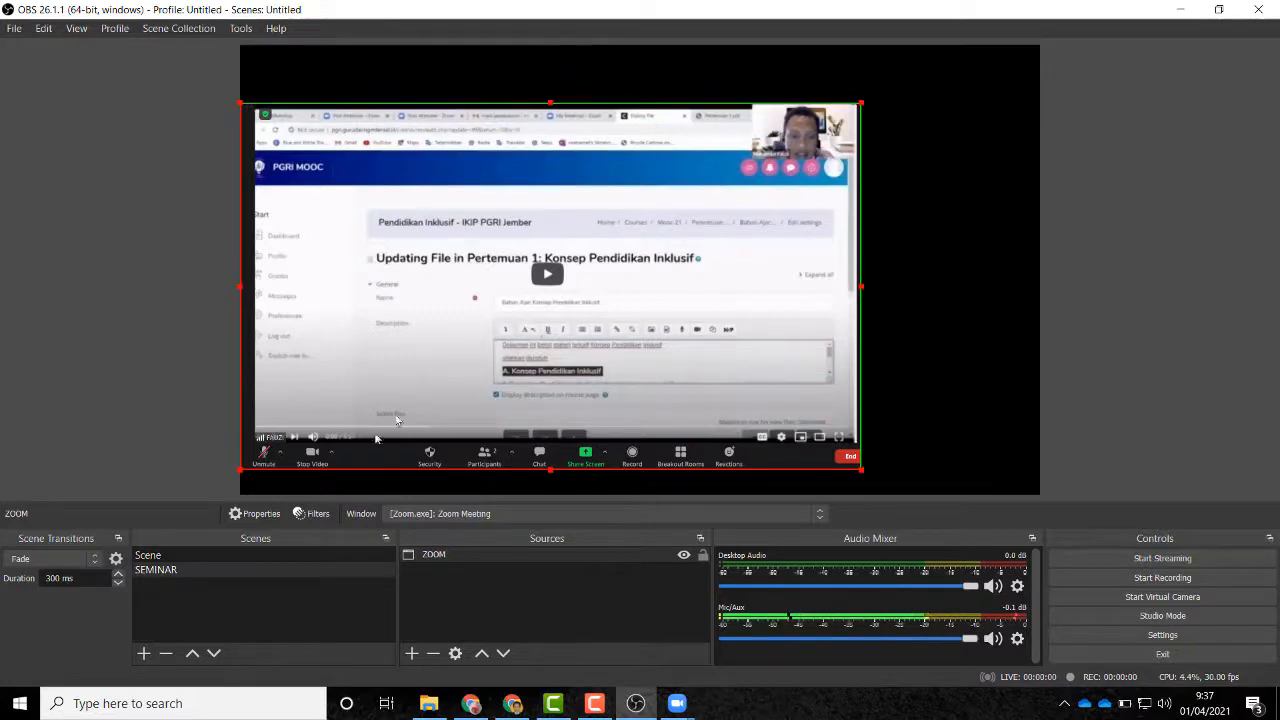
left_click_drag(242, 284, 251, 288)
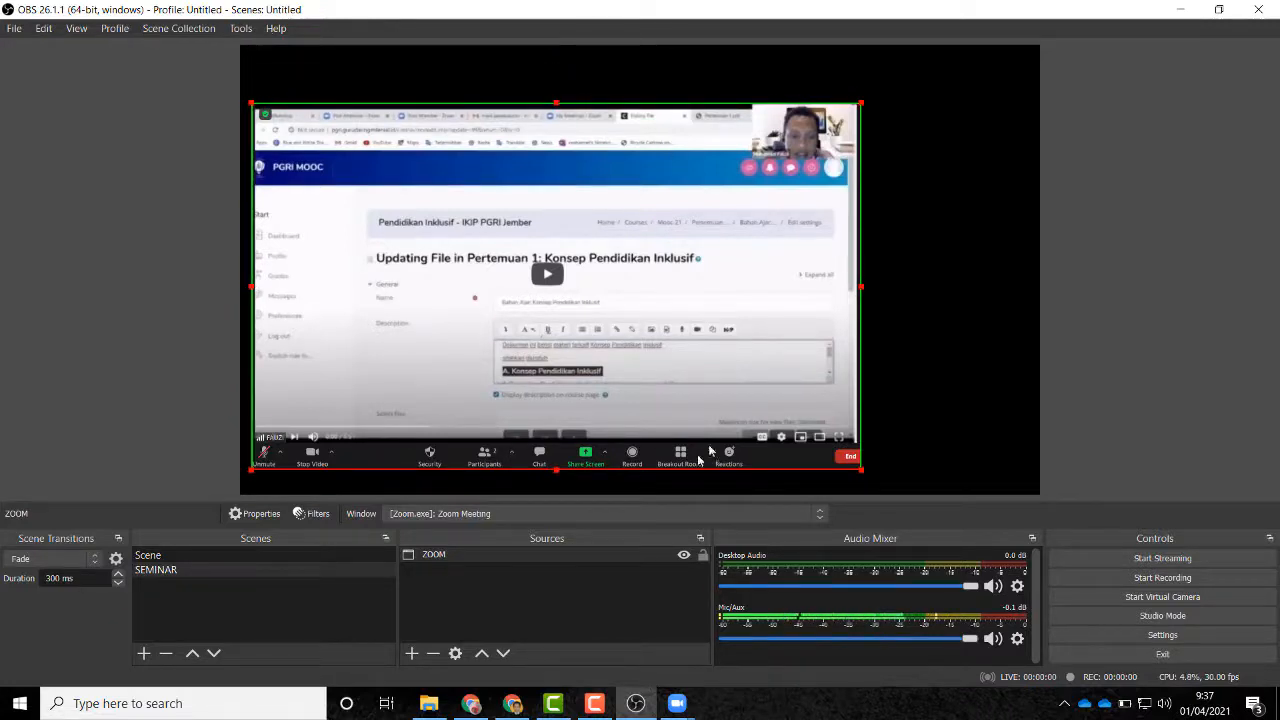
left_click_drag(556, 466, 570, 437)
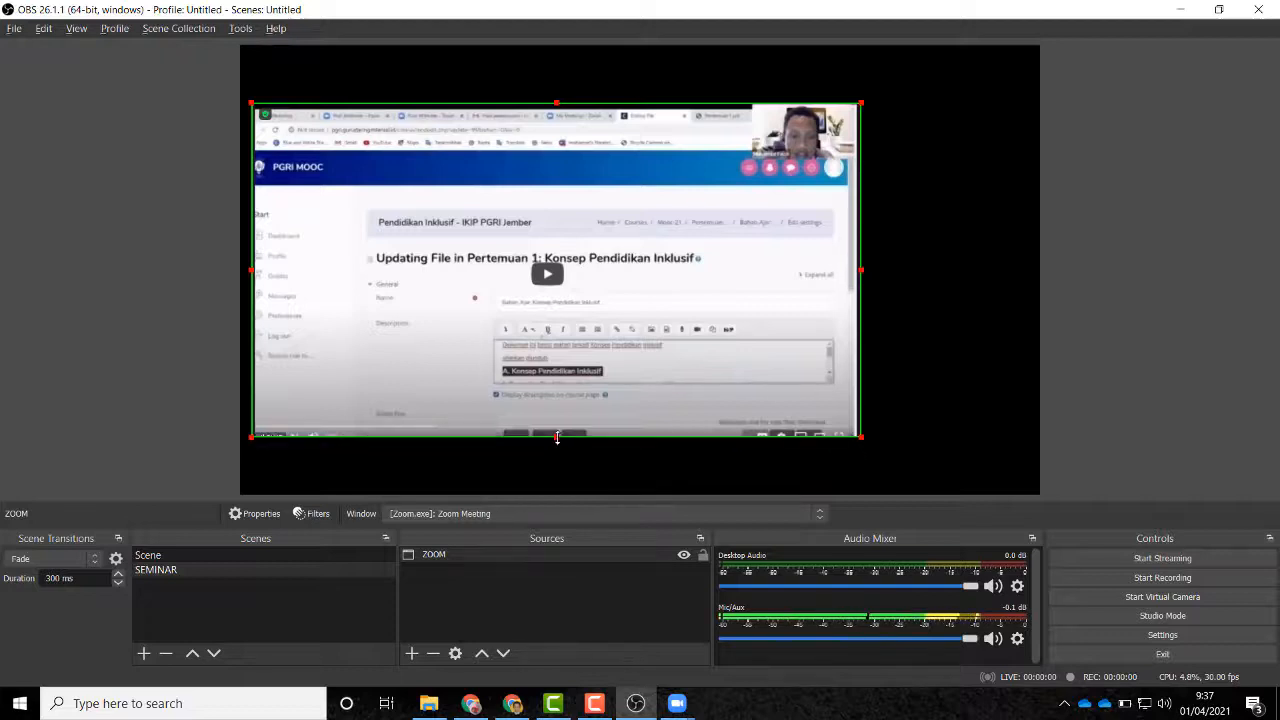
Step: Move and enlarge the cropped capture to fill the canvas, centred horizontally
left_click_drag(567, 303, 551, 244)
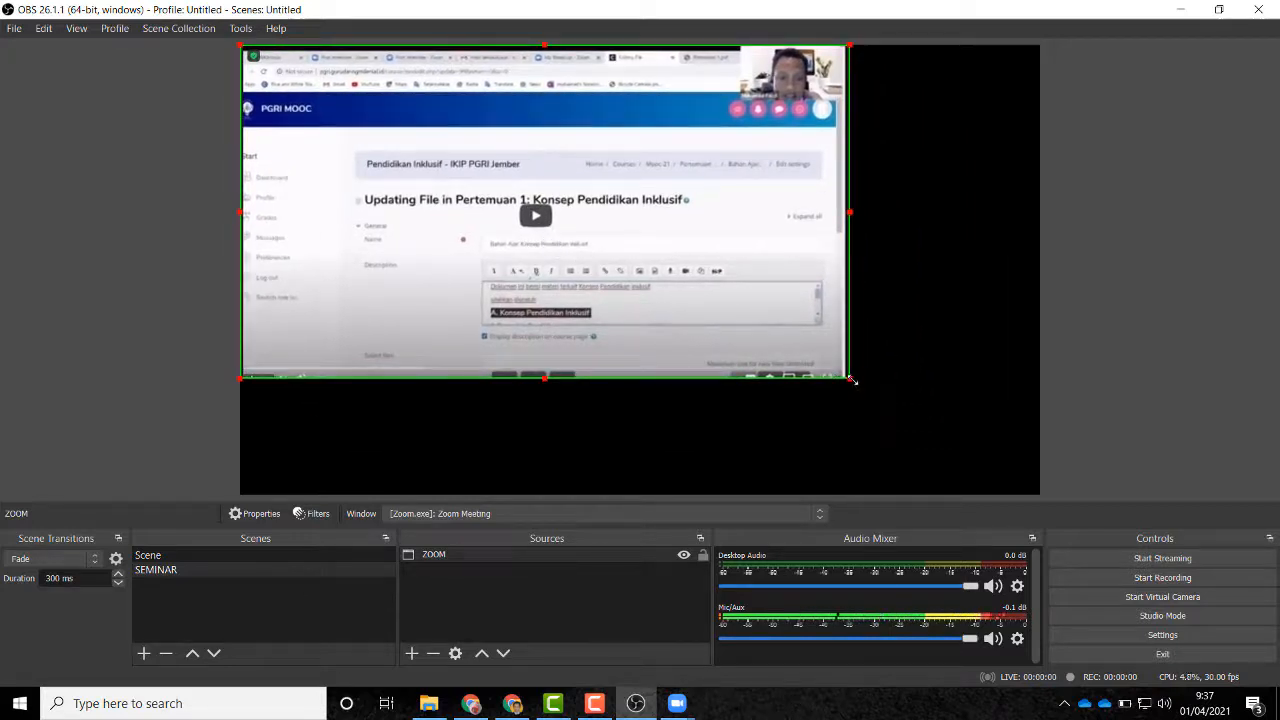
left_click_drag(849, 376, 962, 490)
left_click_drag(904, 370, 893, 368)
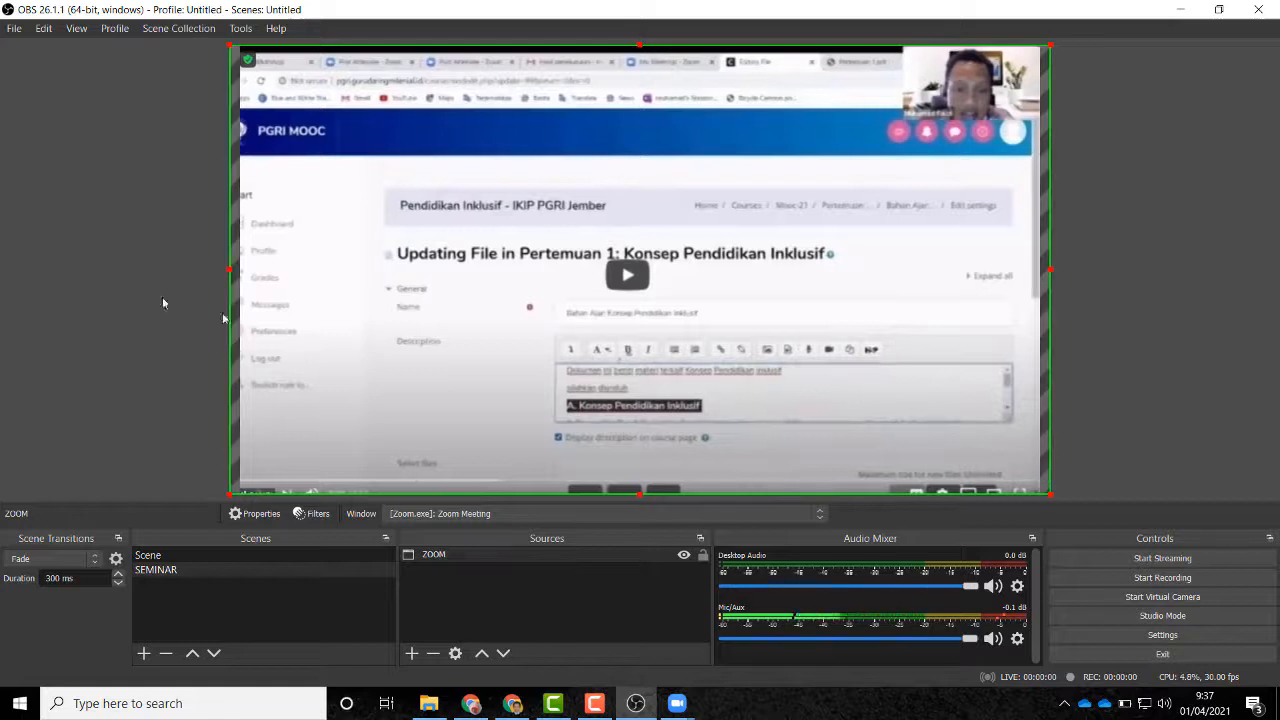
left_click(116, 288)
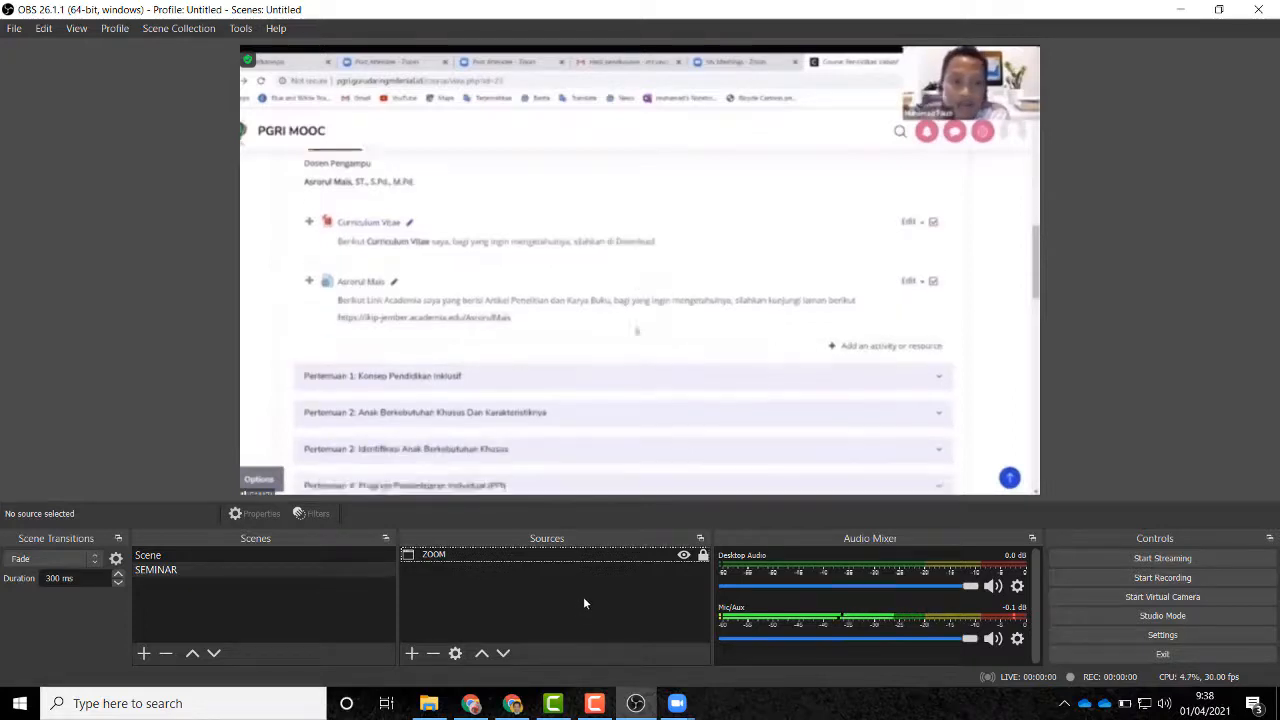
left_click(261, 605)
left_click(507, 584)
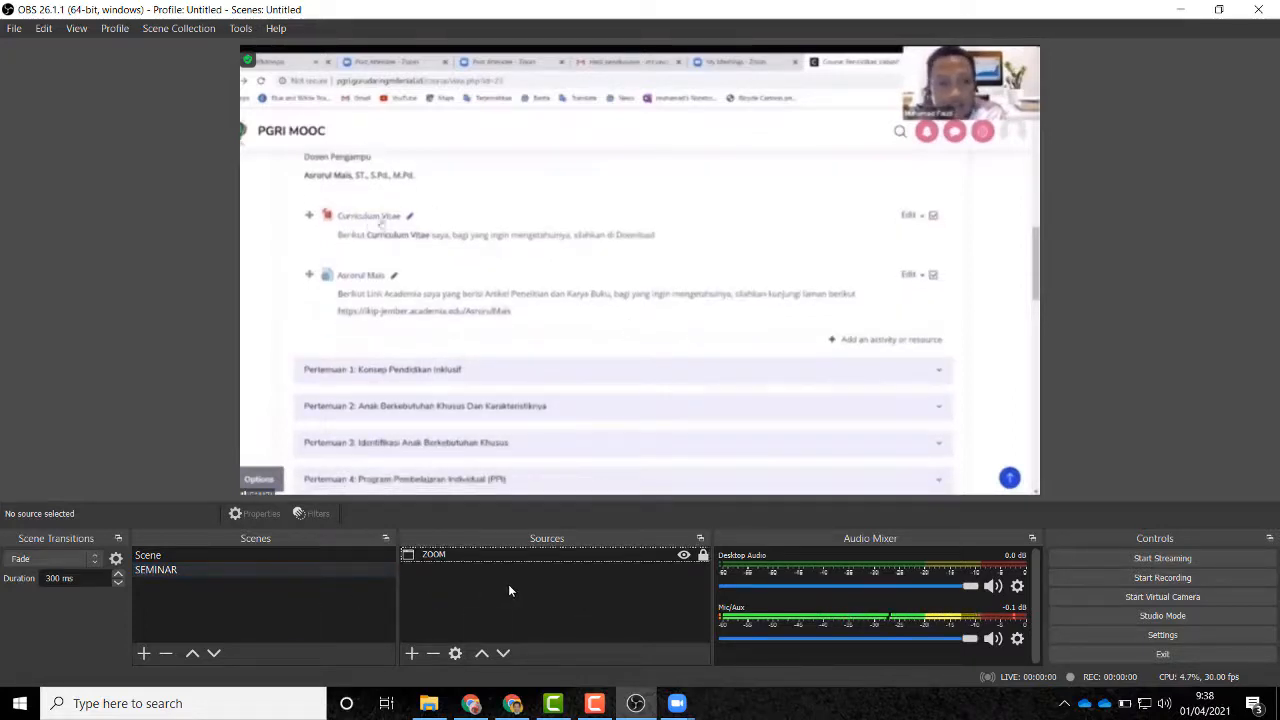
Step: Create an Image source named LOGO
left_click(411, 653)
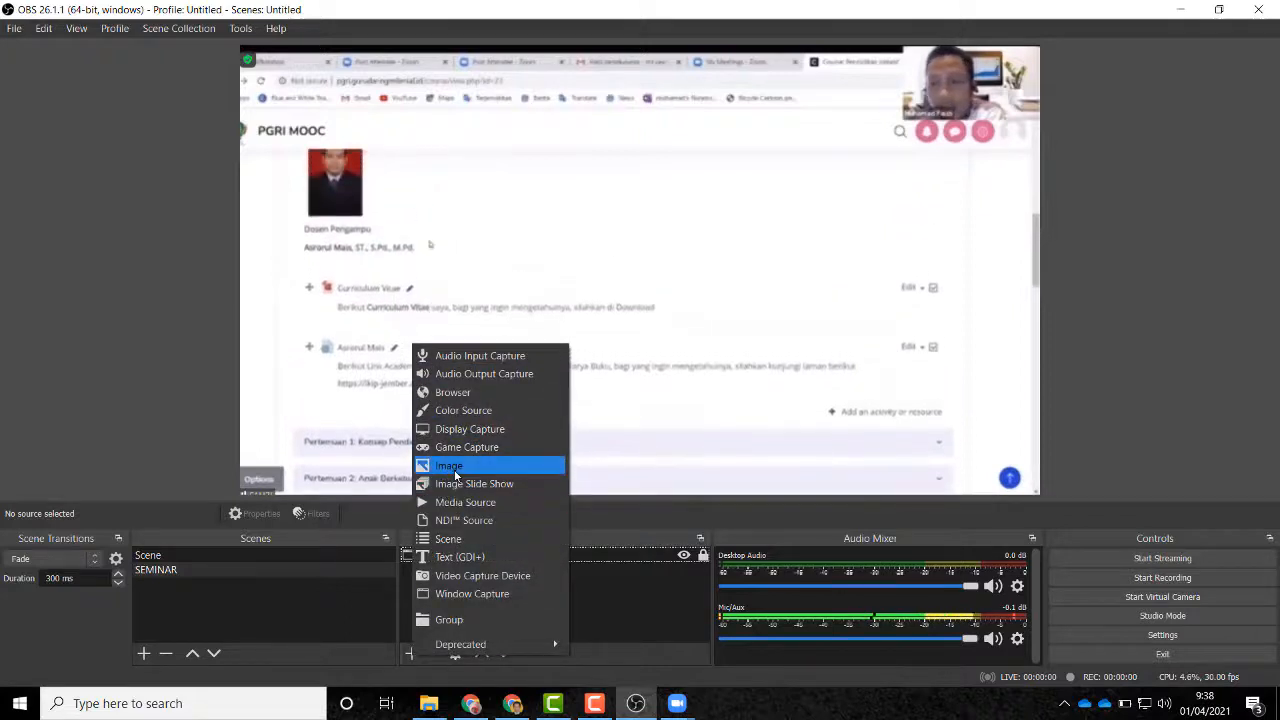
left_click(455, 468)
type("LOGO")
left_click(690, 464)
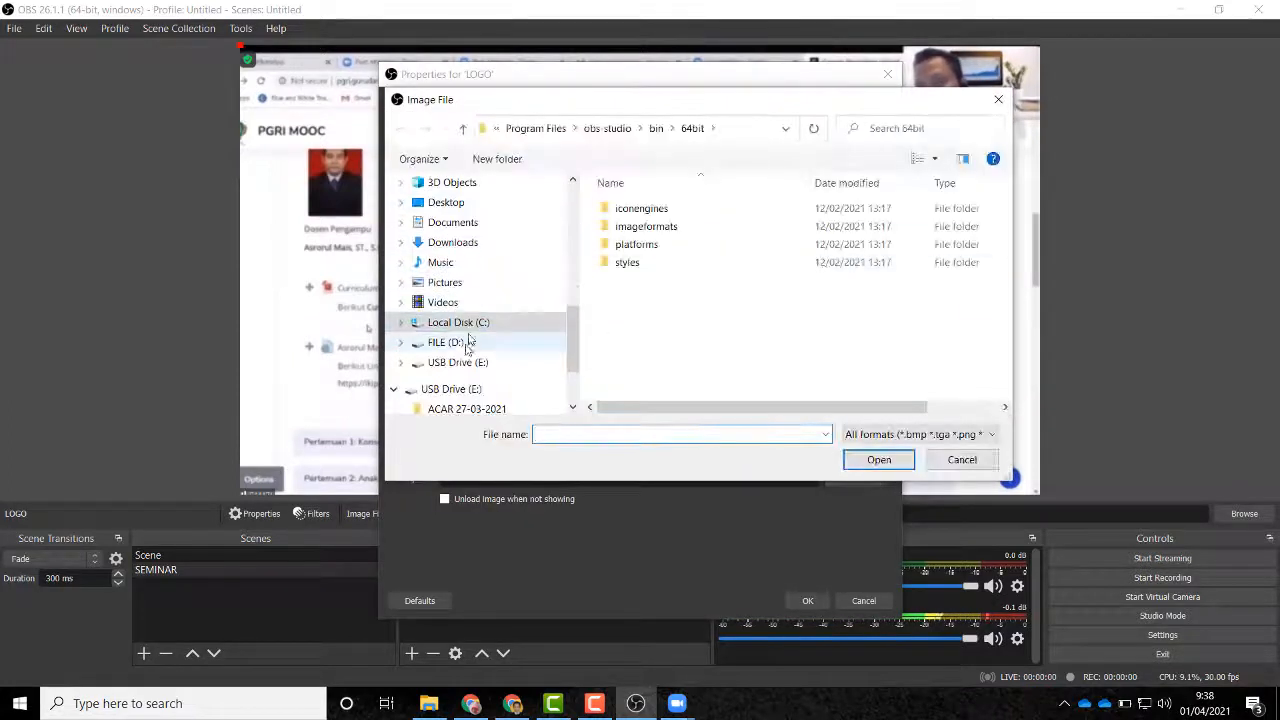
Step: Load D:\BAHAN MEDIA\LOGO ADZKIA.png as the LOGO image
left_click(438, 362)
left_click(443, 342)
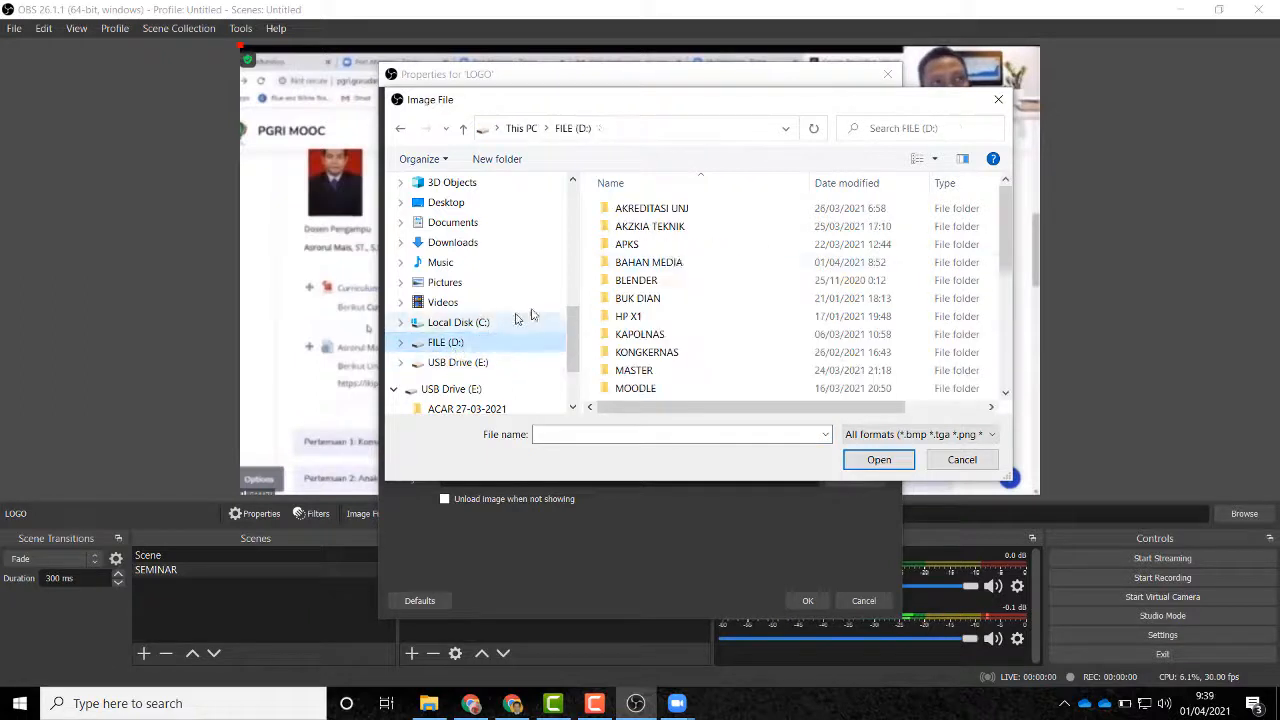
double_click(670, 227)
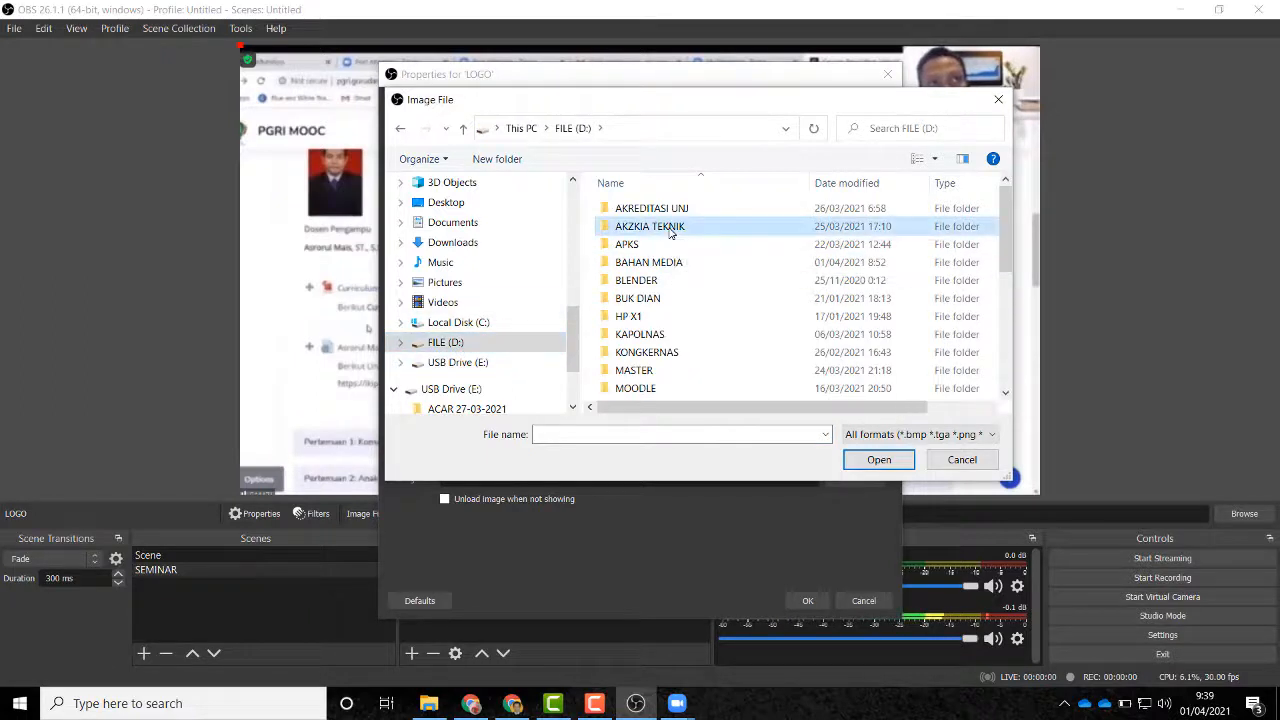
left_click(466, 133)
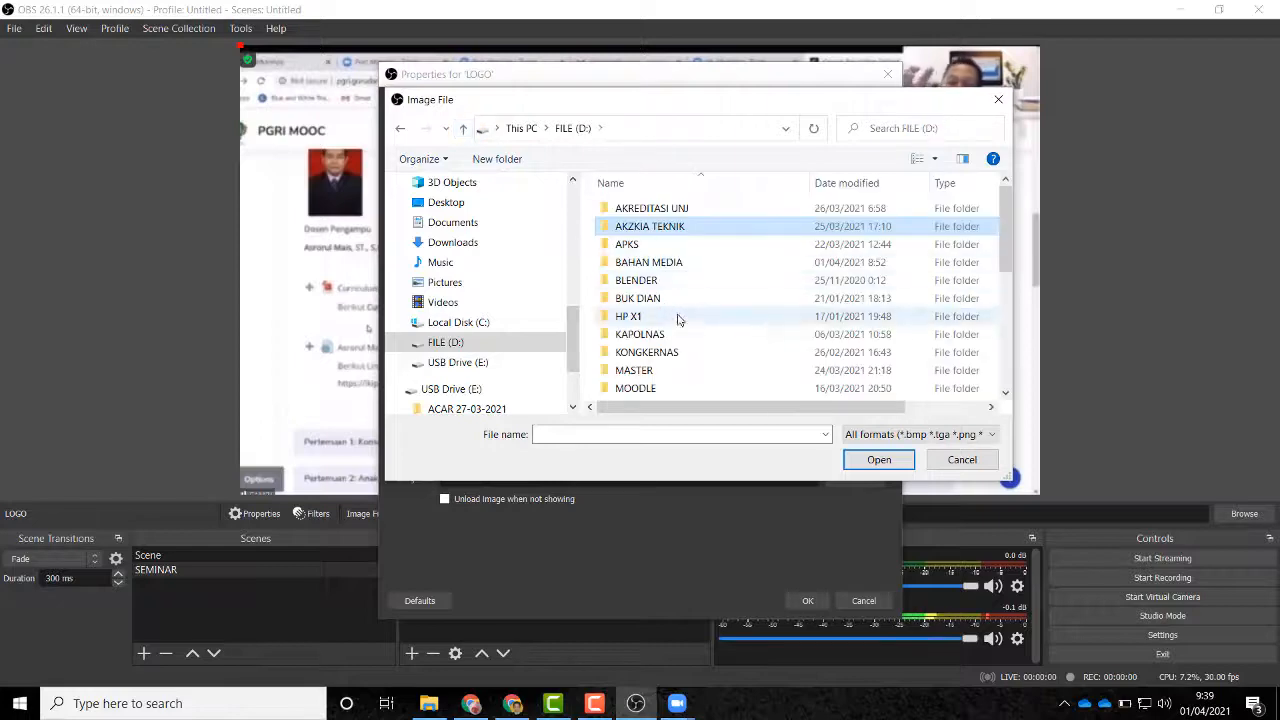
double_click(663, 228)
scroll(699, 262, "down", 3)
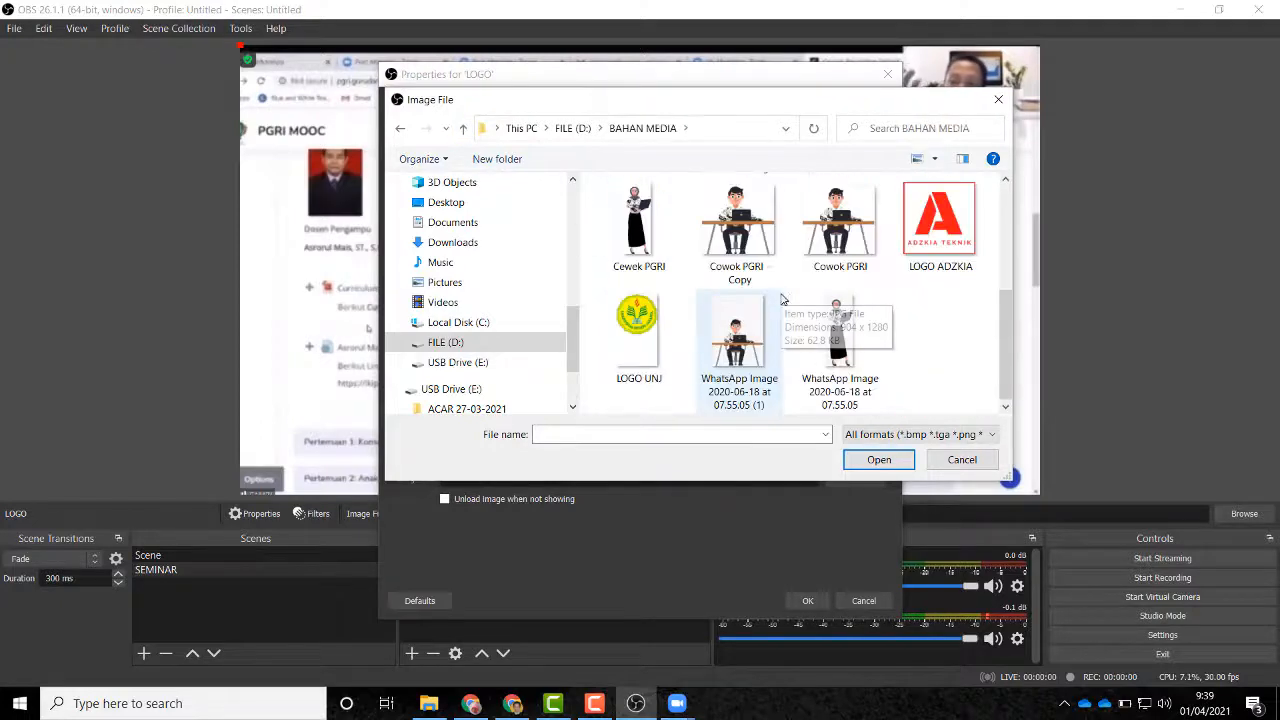
left_click(940, 225)
left_click(876, 460)
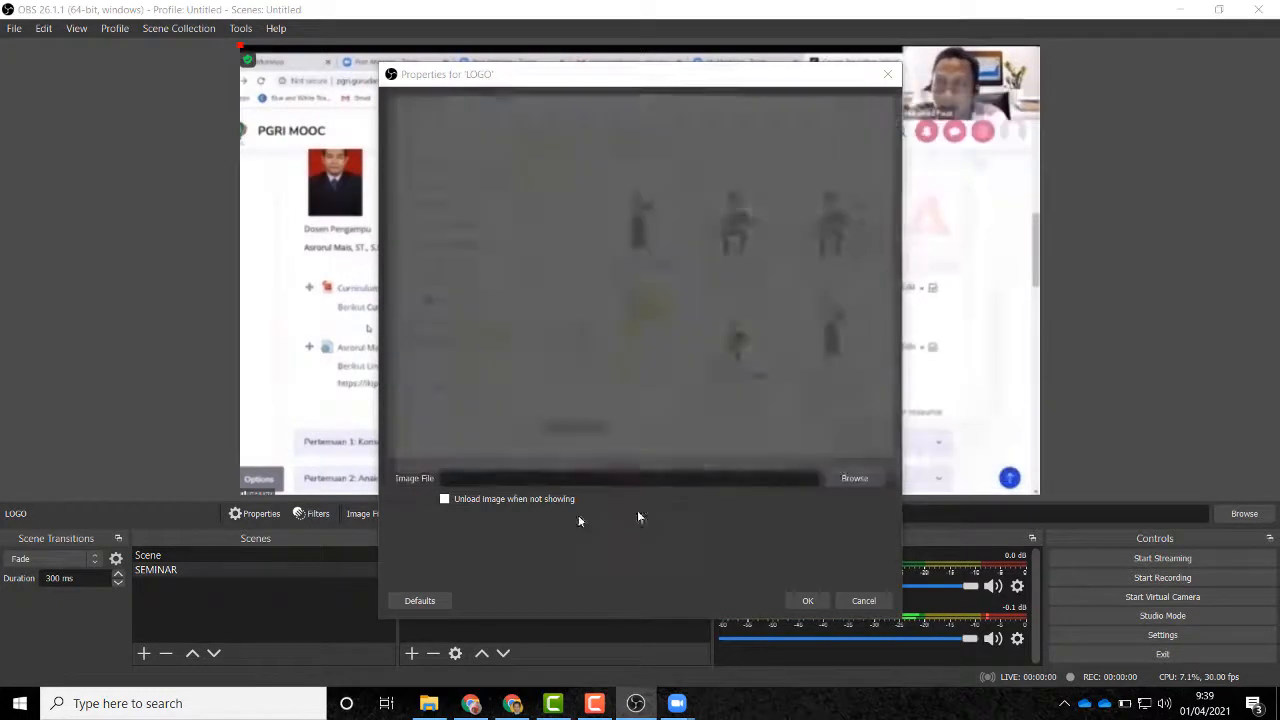
left_click(808, 600)
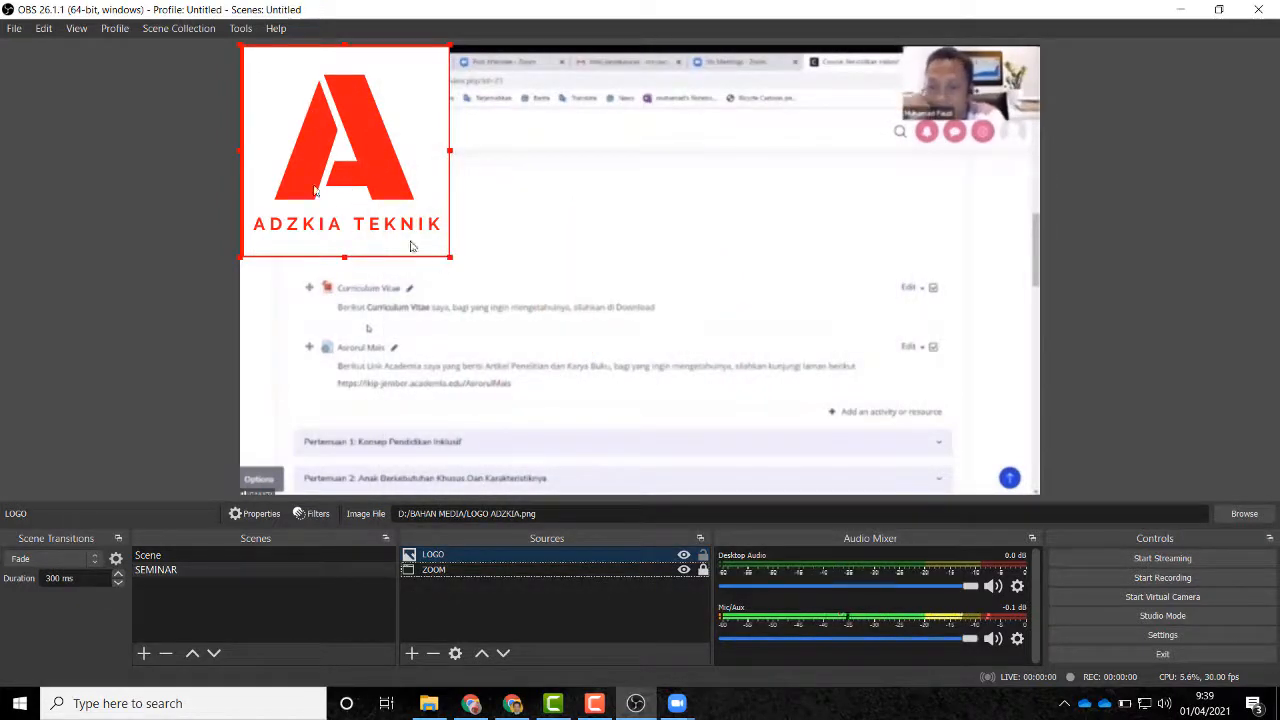
Step: Shrink the LOGO image and place it in the scene's top-right corner
left_click_drag(448, 258, 975, 100)
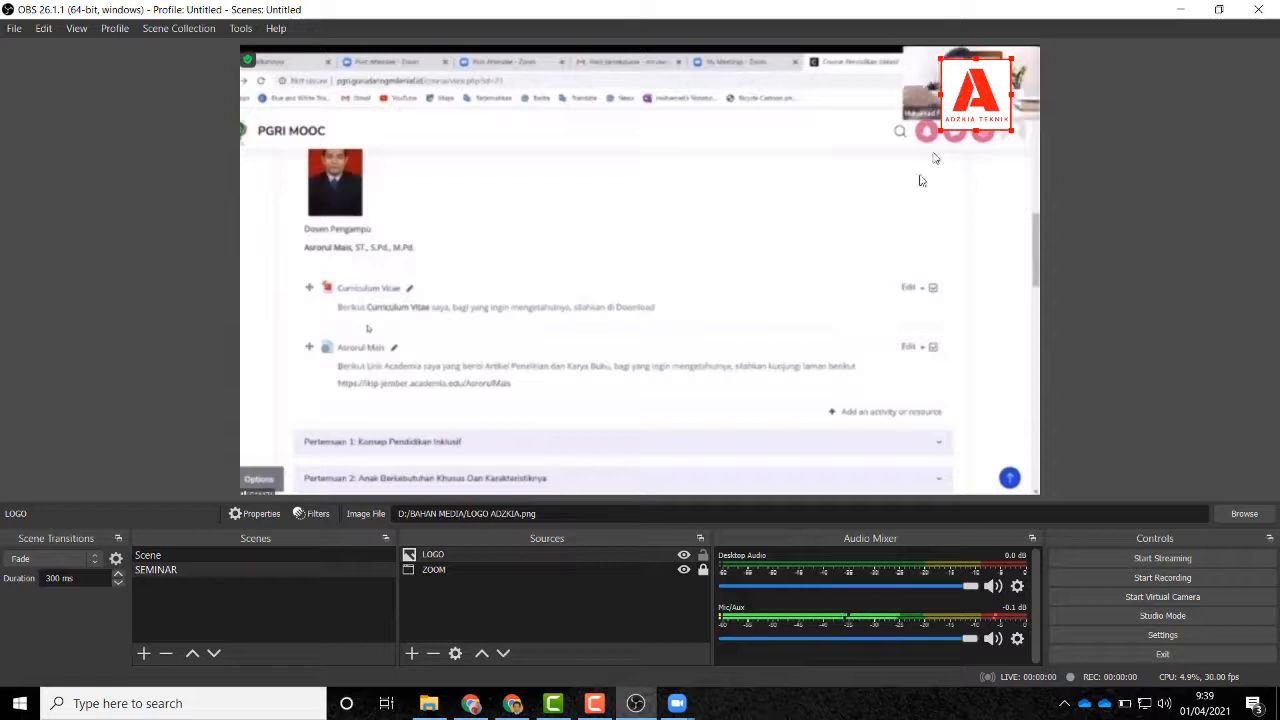
left_click(797, 272)
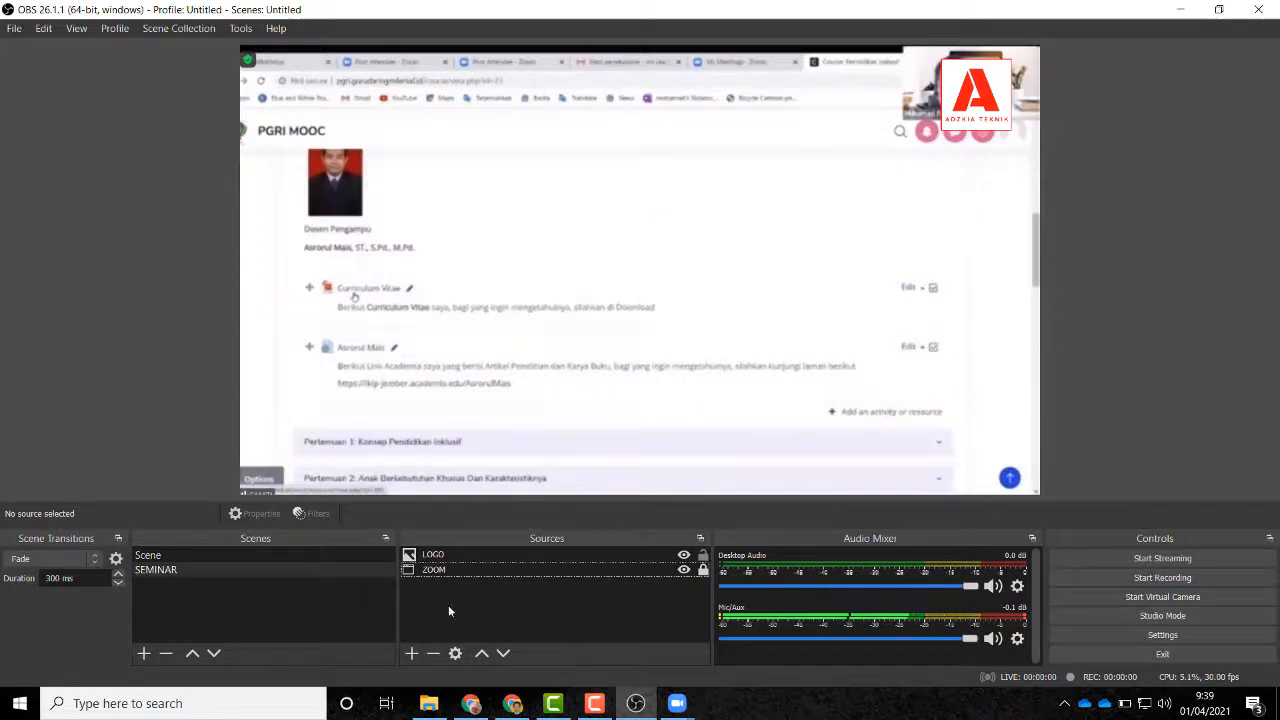
left_click(411, 653)
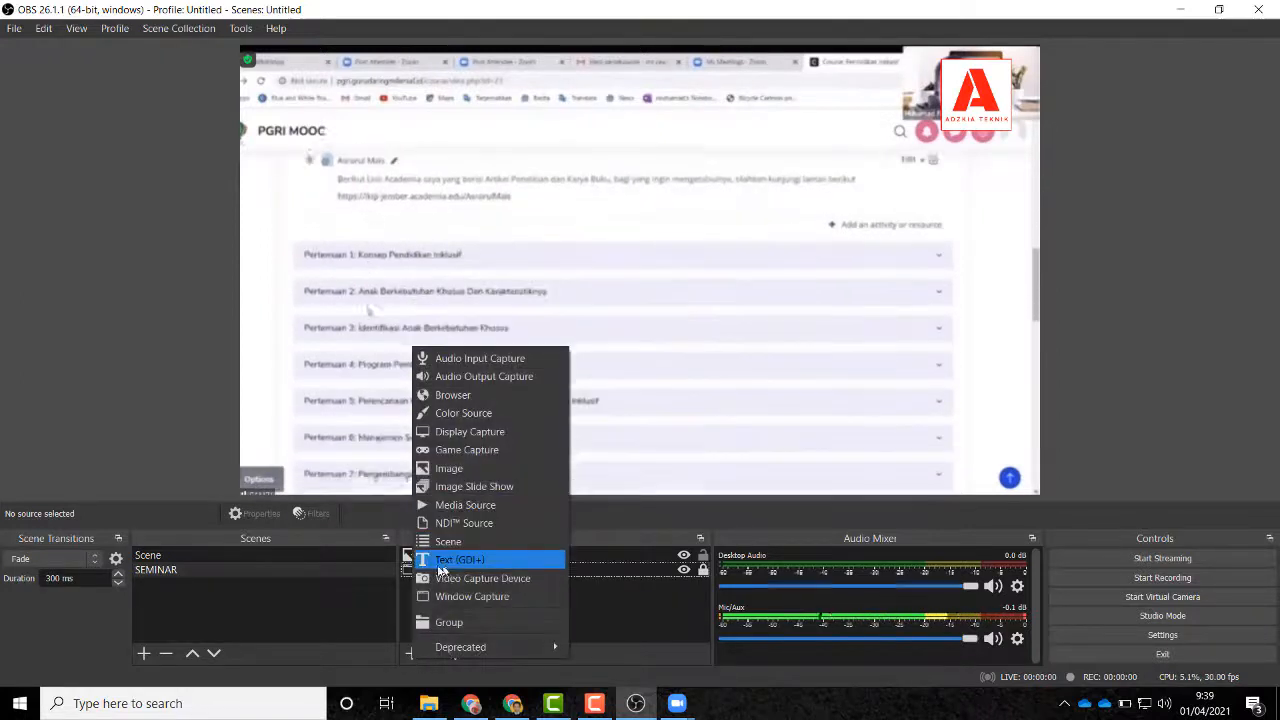
Step: Add a Text (GDI+) source named Tulisan berjalan
left_click(458, 559)
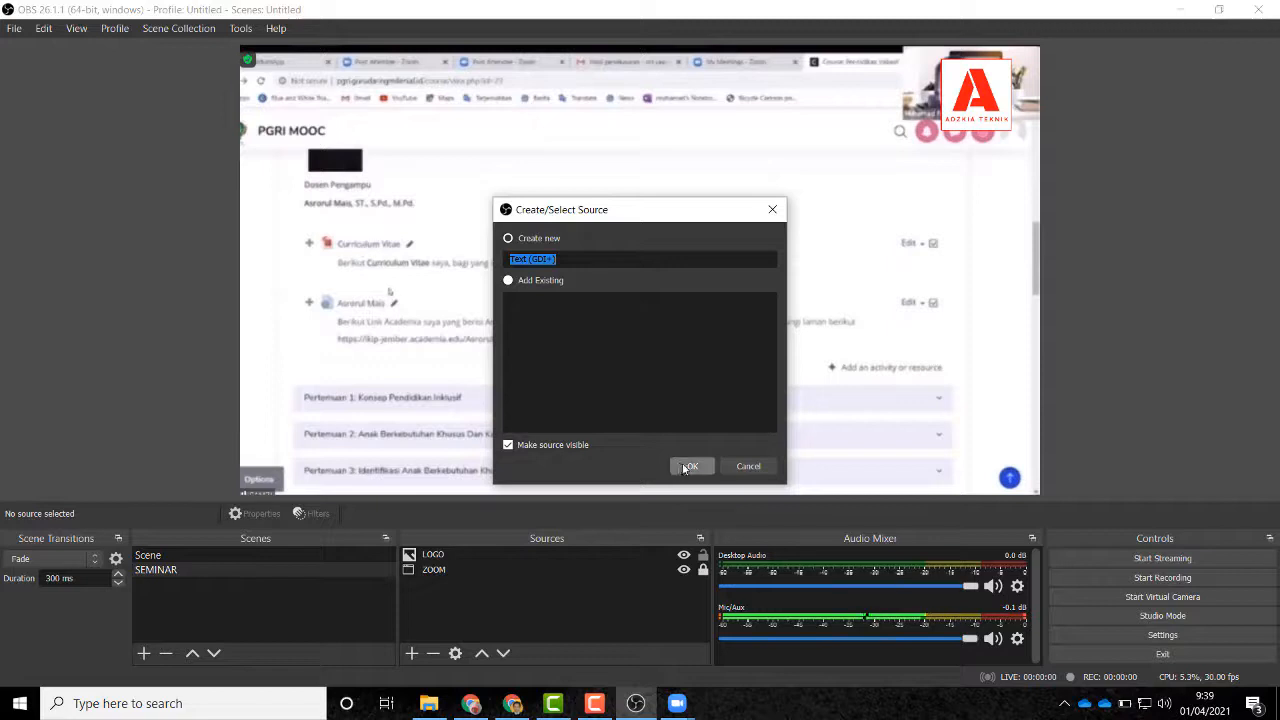
type("T")
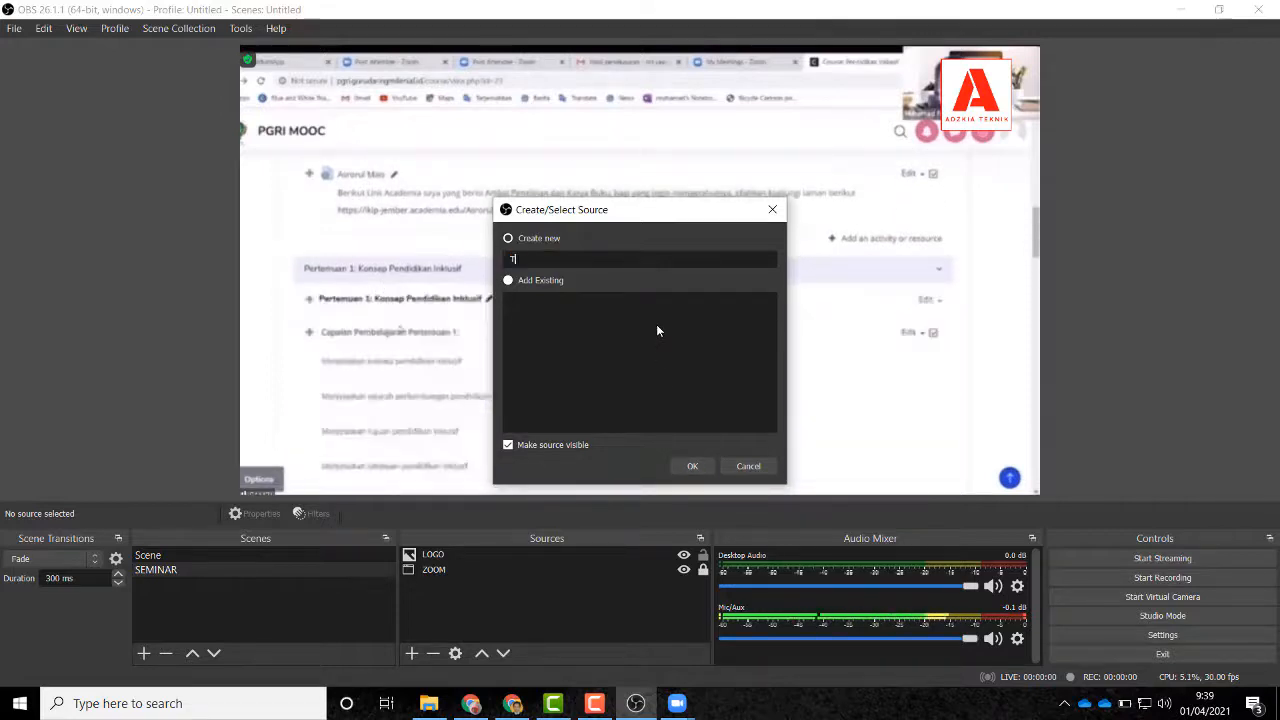
type("ulisan")
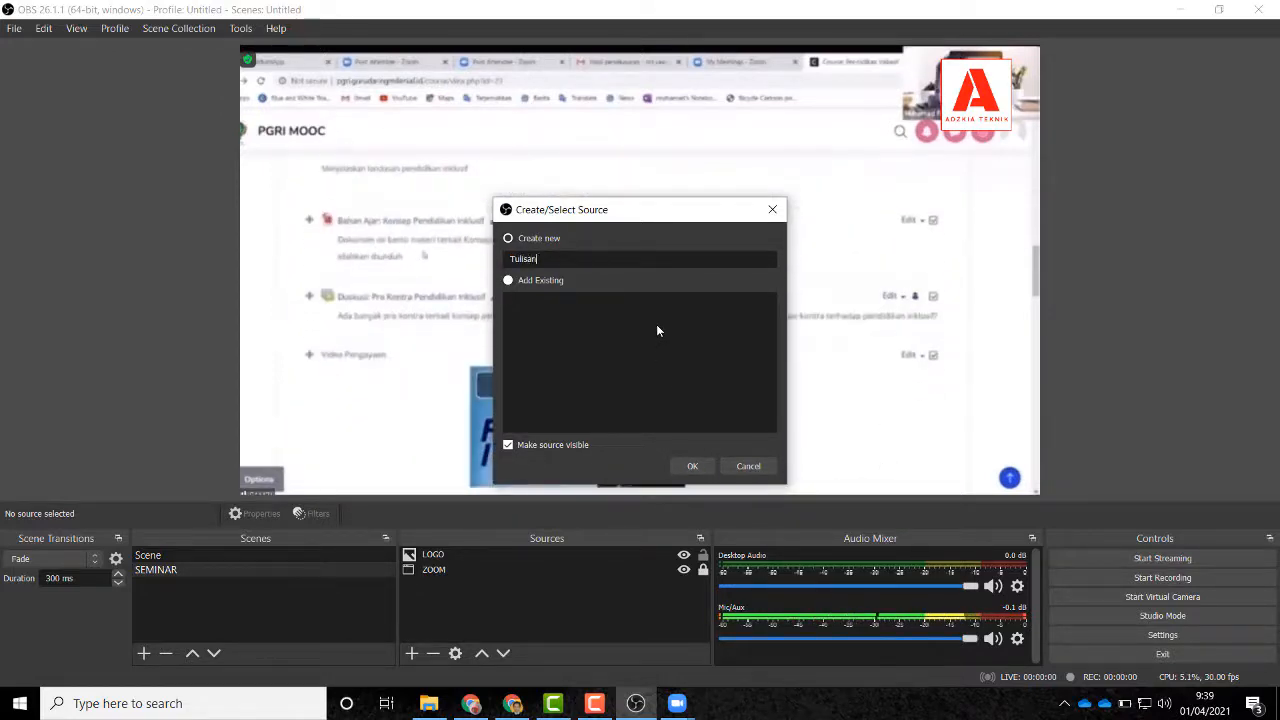
type(" berjalan")
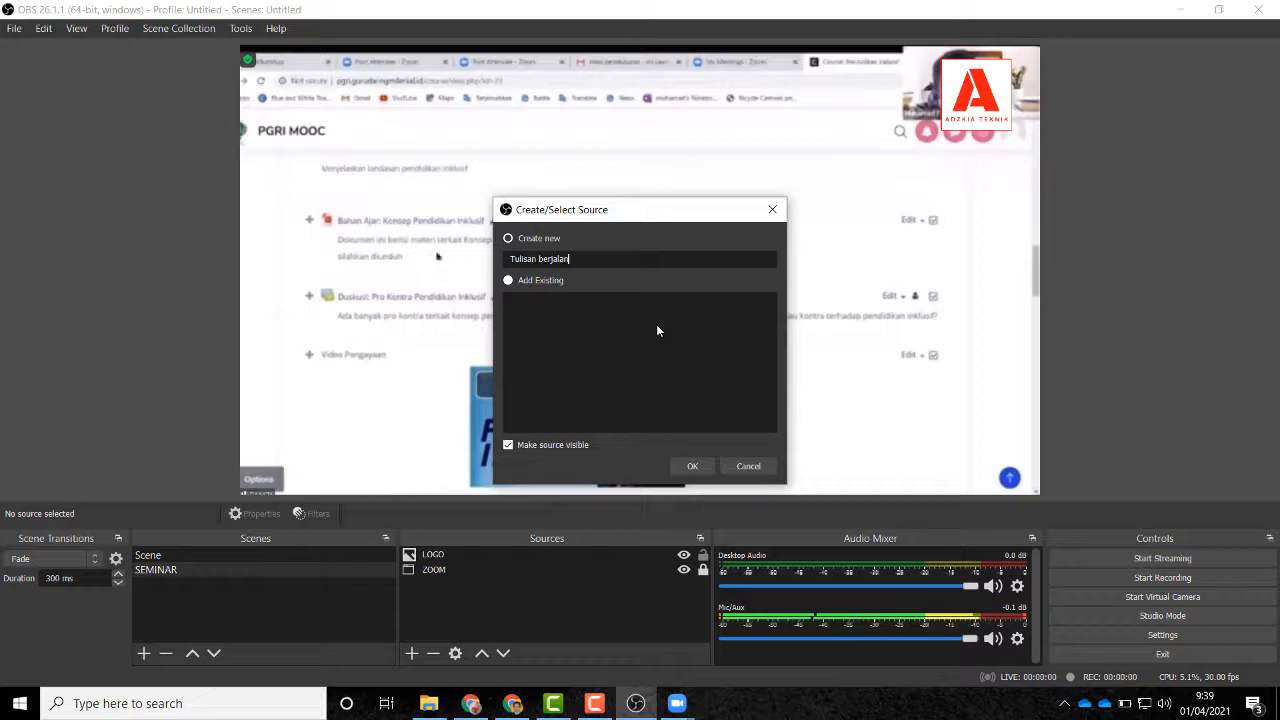
left_click(689, 466)
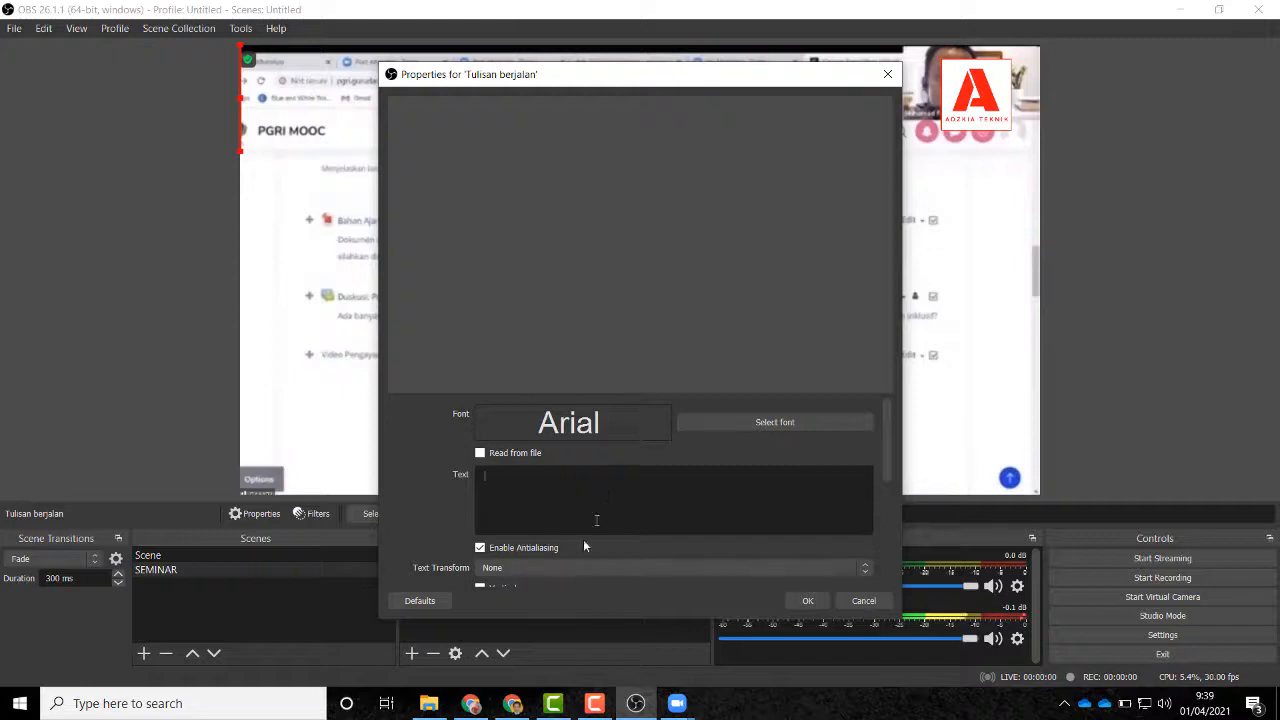
left_click(471, 705)
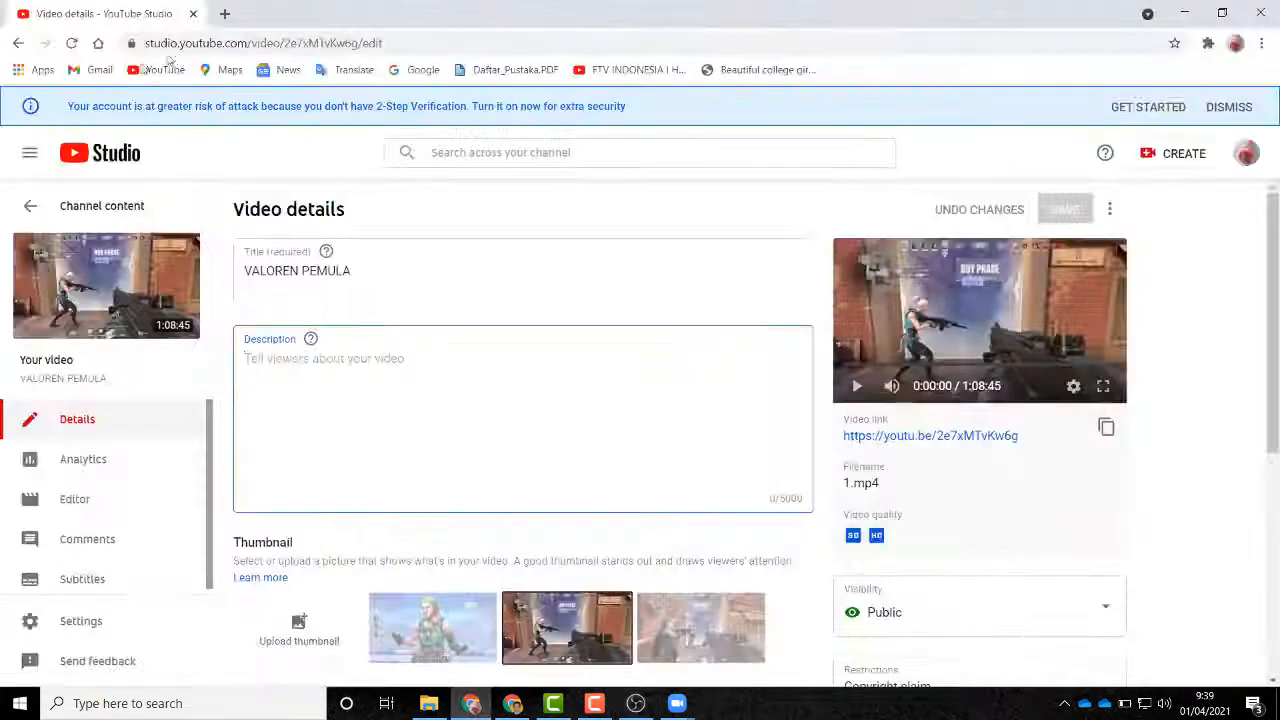
Step: Google 'seminar' in a new Chrome tab and select the first definition paragraph
left_click(218, 14)
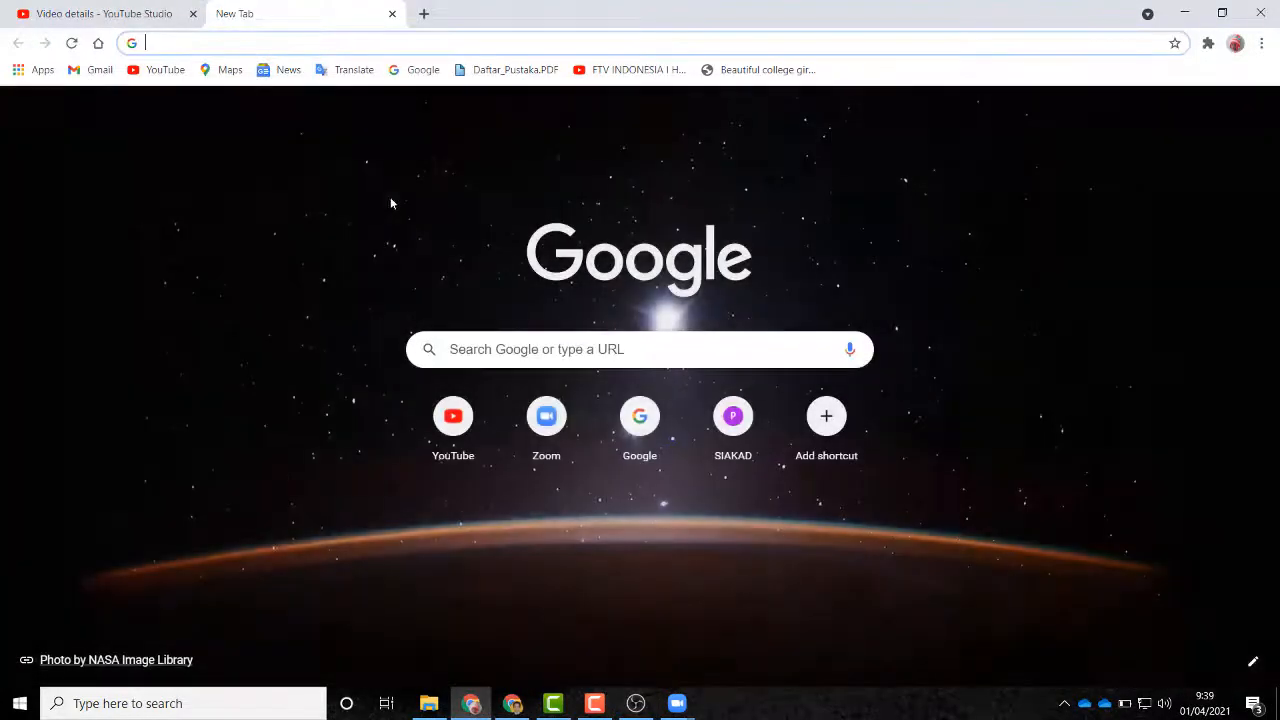
left_click(510, 345)
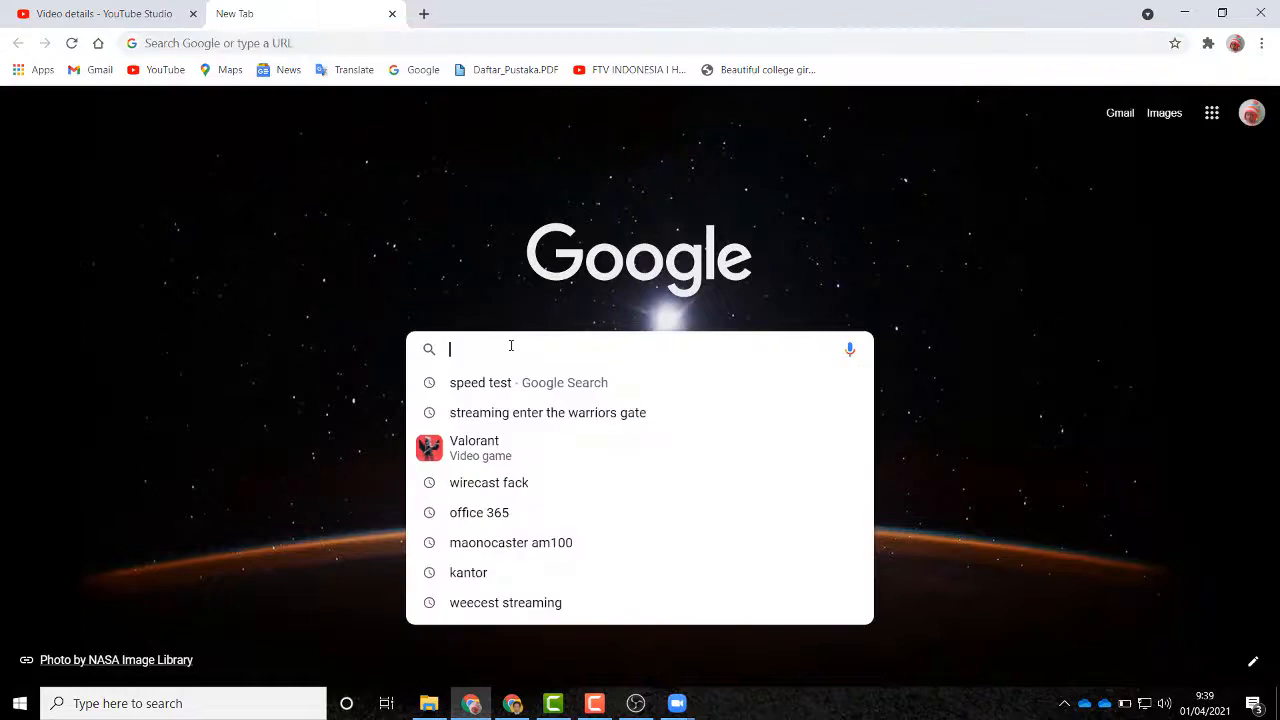
type("seminar")
key("Return")
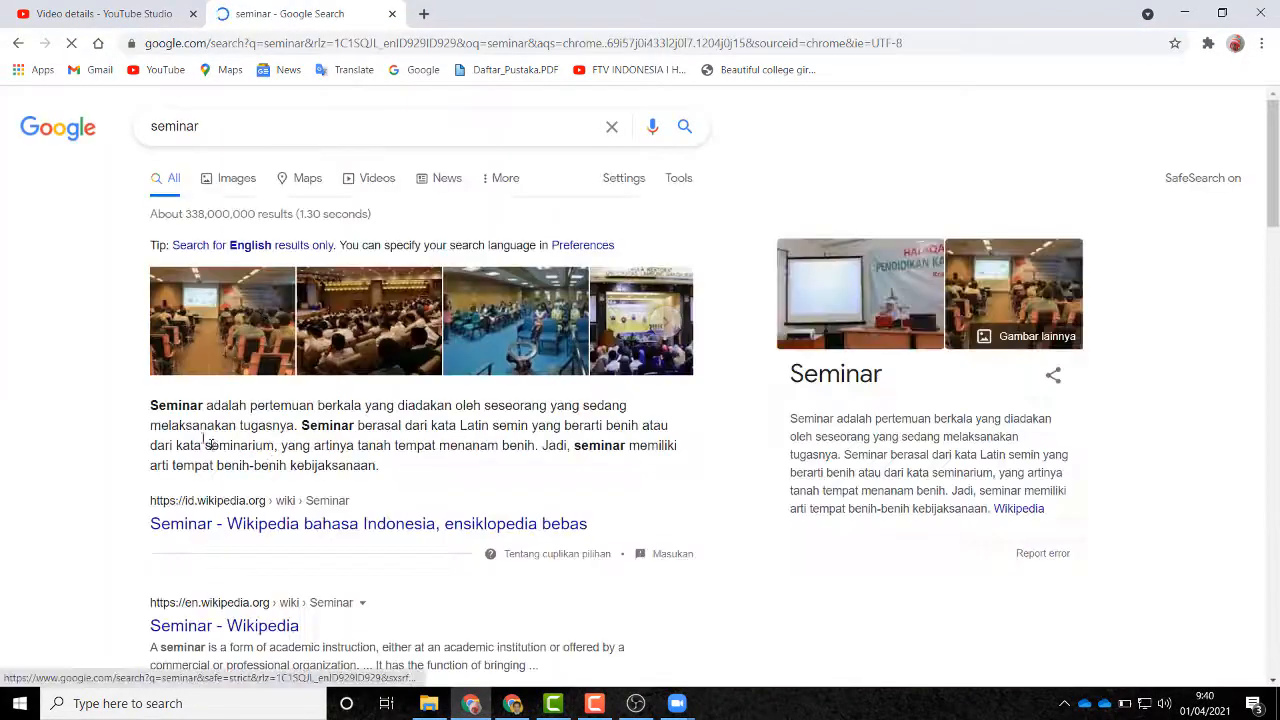
left_click_drag(147, 405, 379, 468)
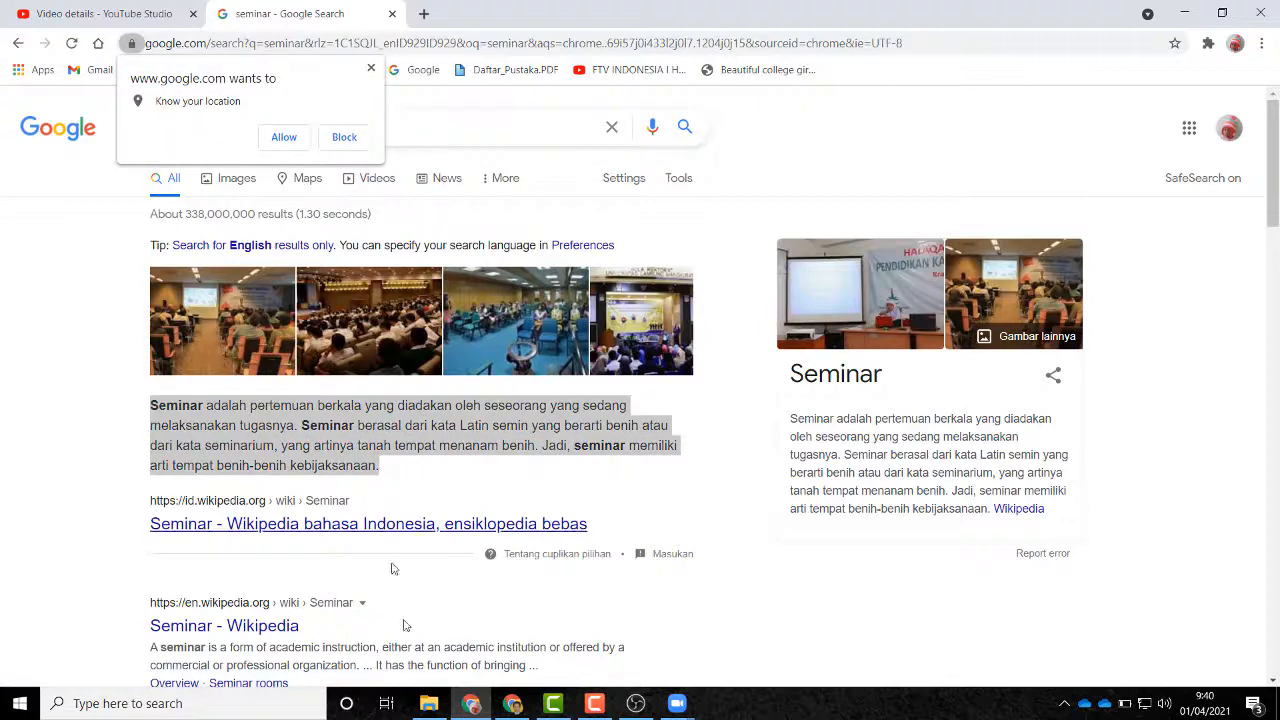
left_click(636, 703)
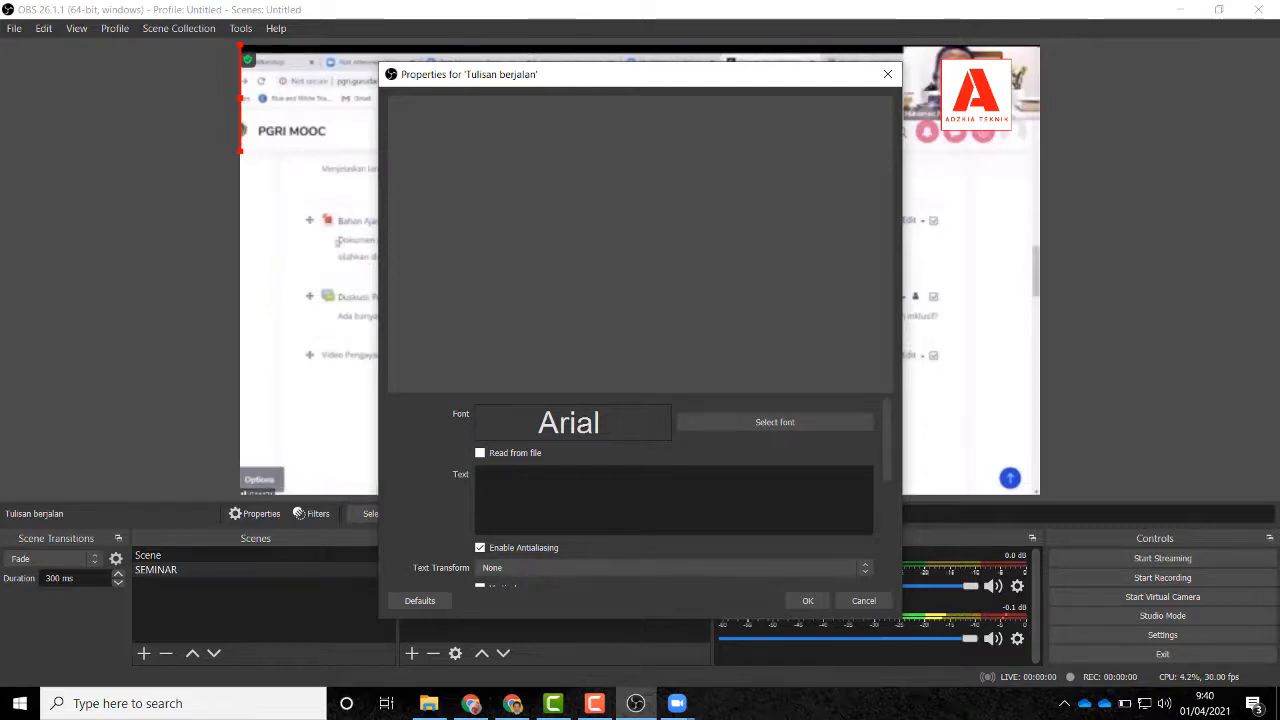
Step: Paste the Zoom meeting invitation into the Tulisan berjalan text box
key("ctrl+v")
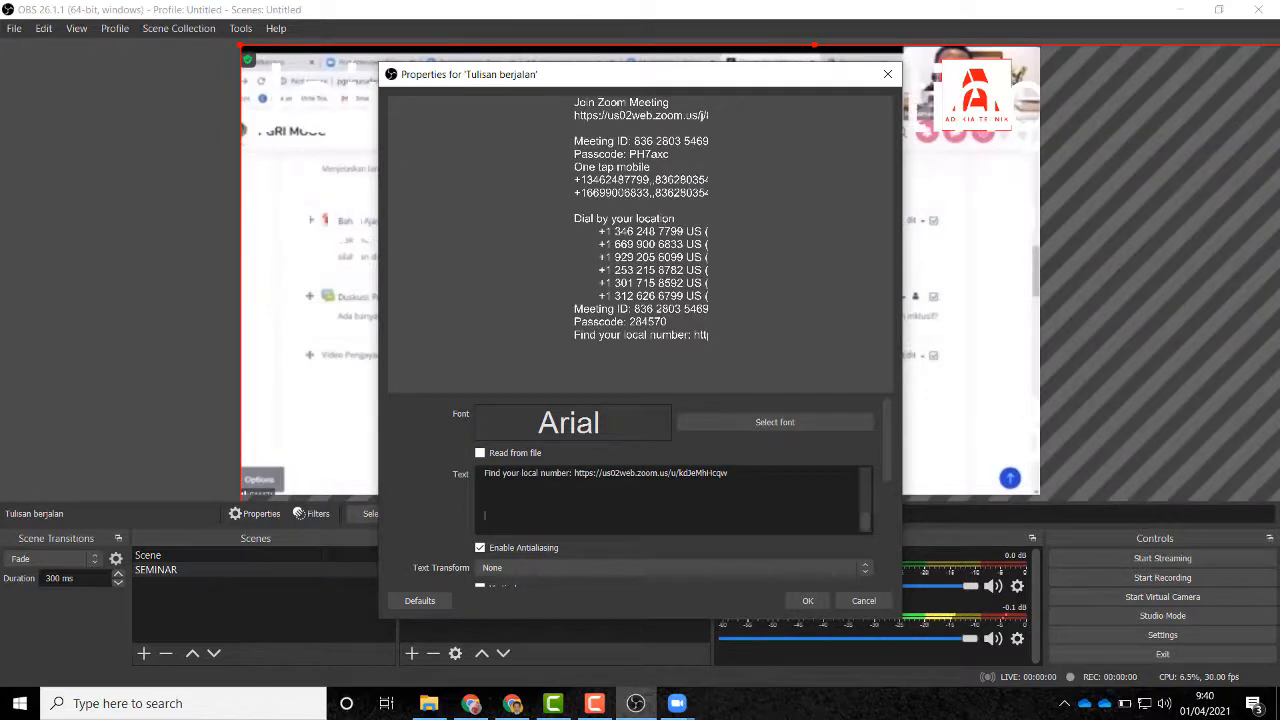
scroll(537, 507, "up", 8)
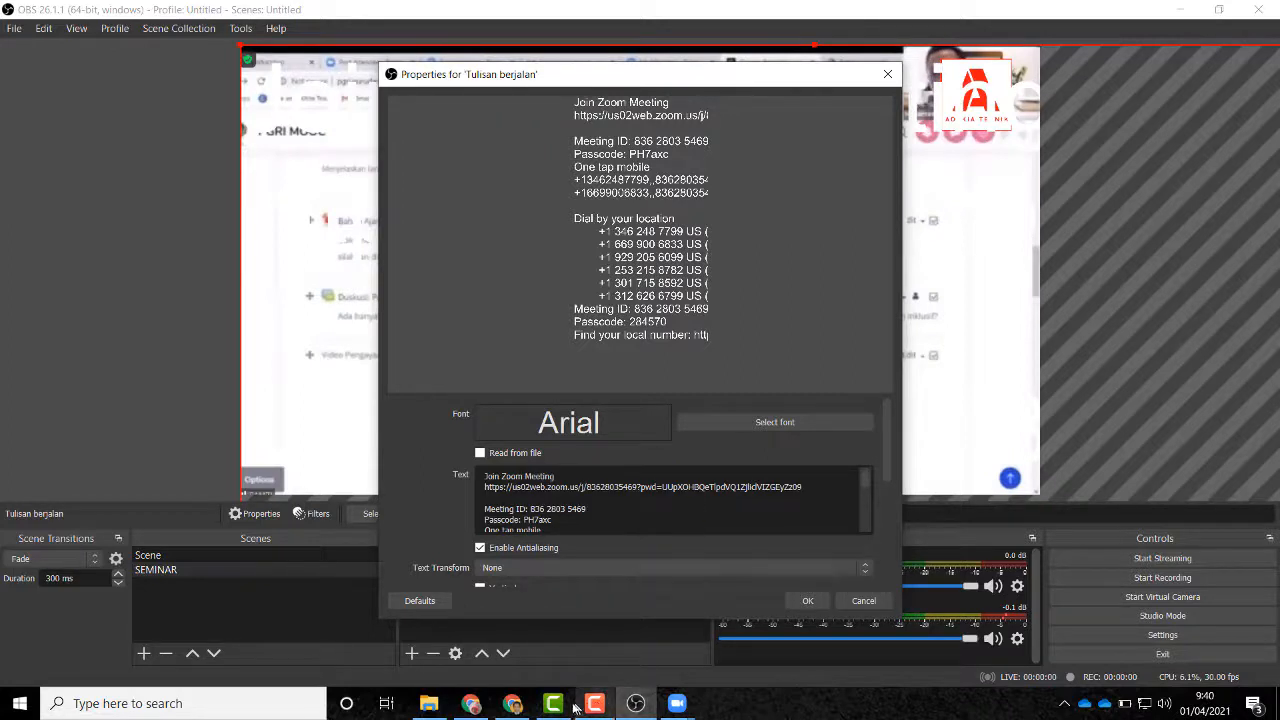
left_click(514, 706)
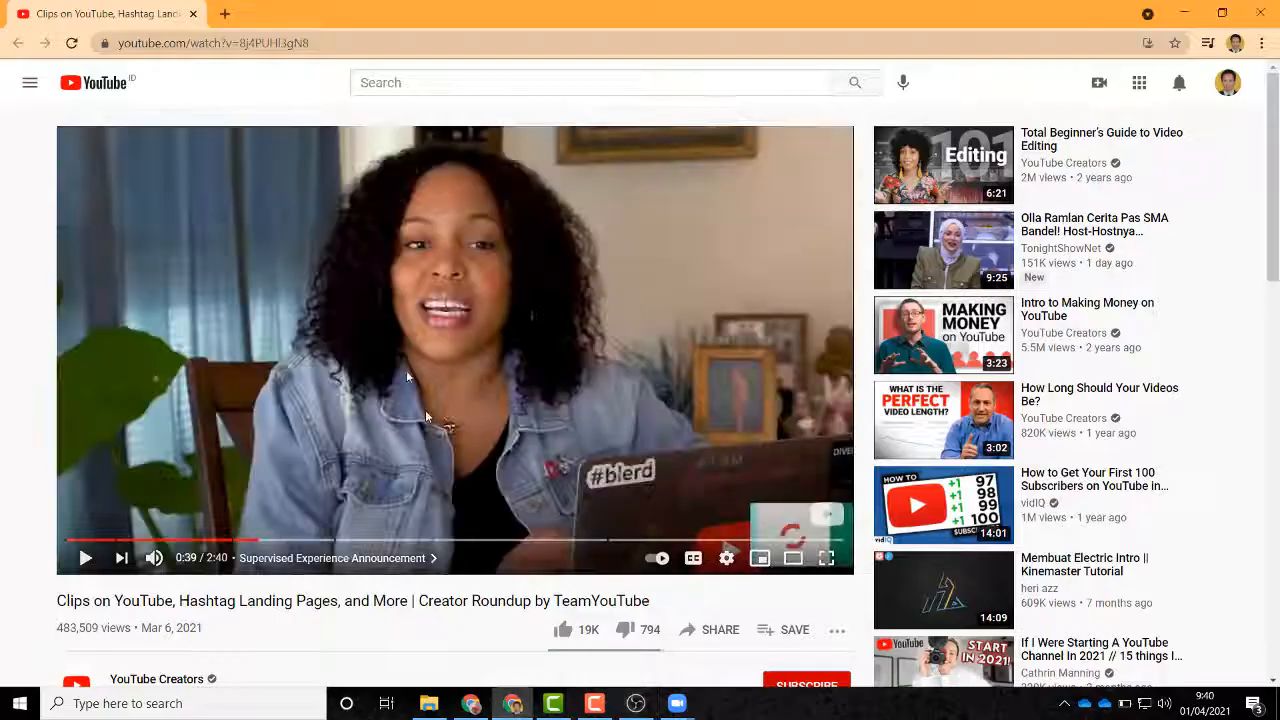
Step: Copy the highlighted Indonesian seminar definition from the Google results in Chrome
left_click(471, 703)
right_click(363, 441)
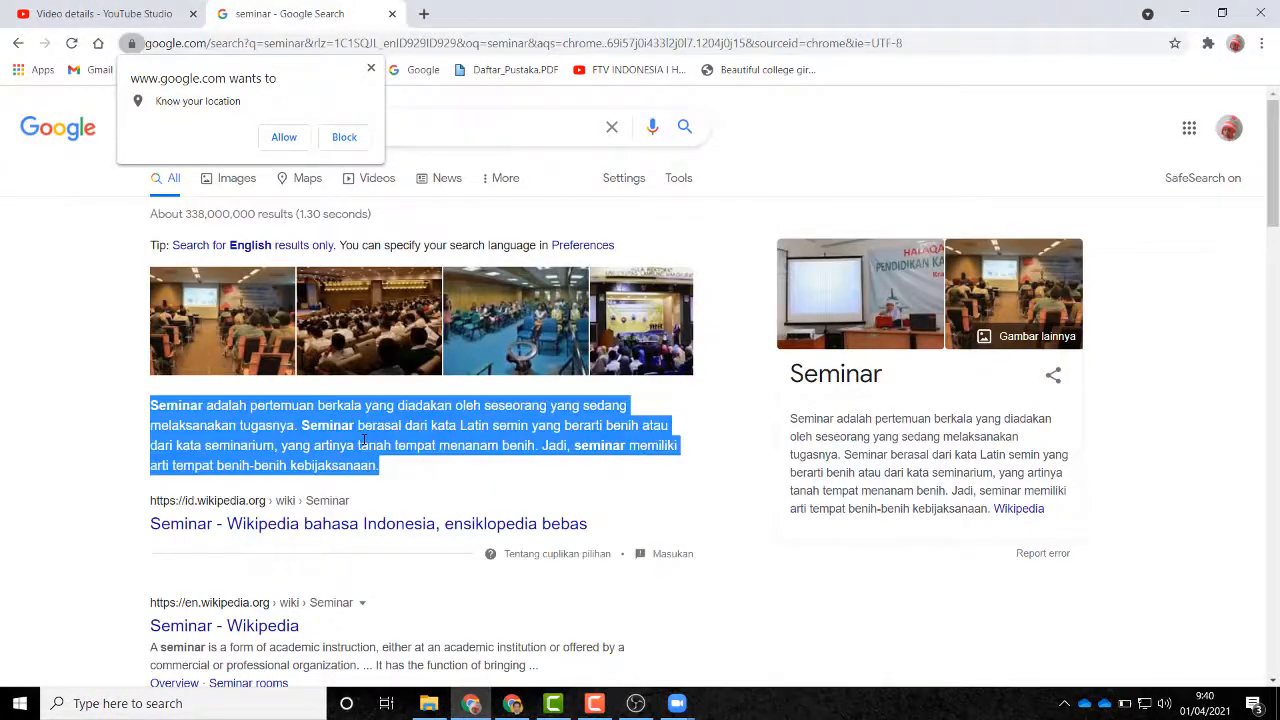
left_click(402, 450)
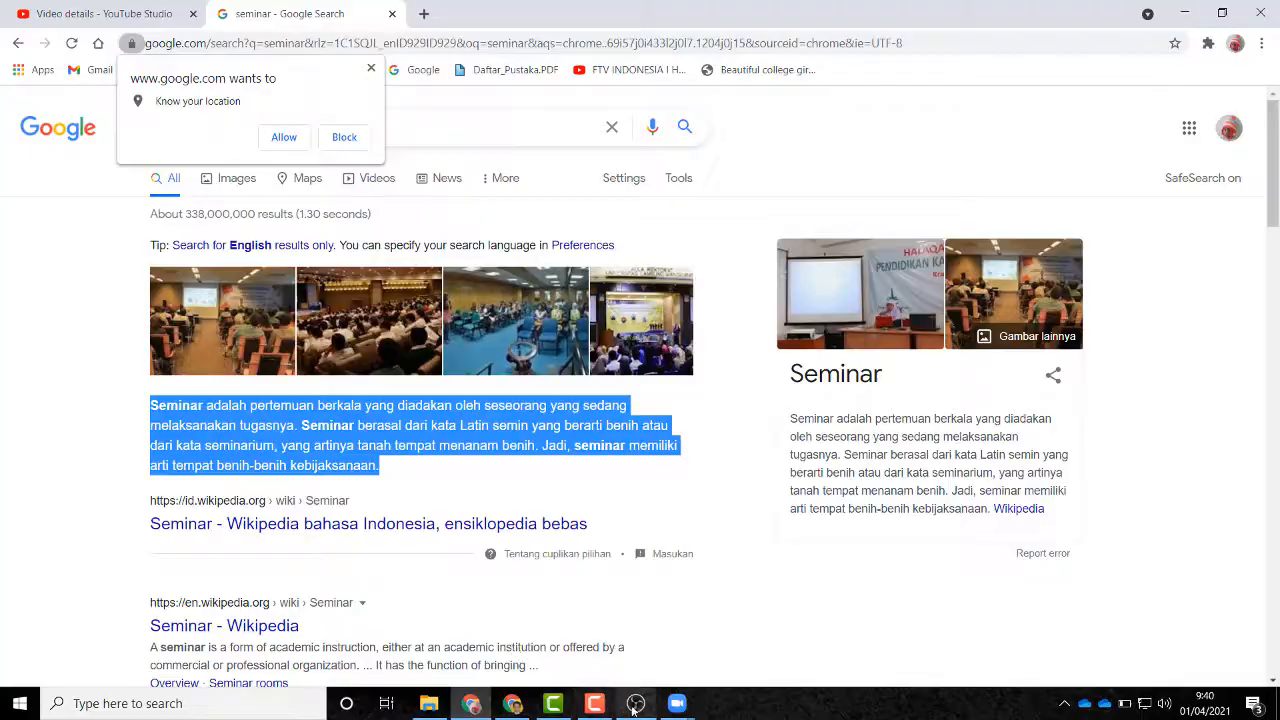
Step: Delete all of the old Zoom invitation text from the ticker's Text box in OBS
left_click(636, 703)
left_click(555, 505)
key("ctrl+a")
key("Delete")
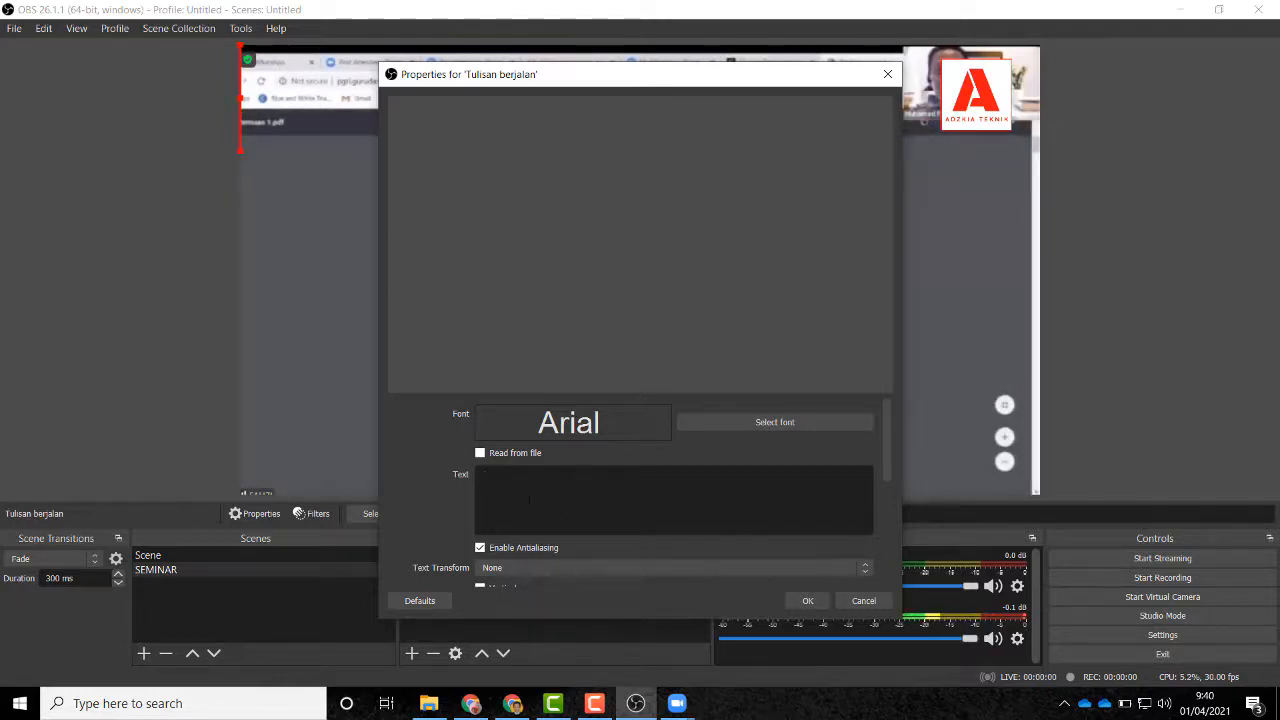
Step: Paste the seminar definition and cut it to end at 'yang sedang melaksanakan'
type("sfafks")
key("BackSpace")
key("BackSpace")
key("BackSpace")
key("BackSpace")
key("BackSpace")
key("BackSpace")
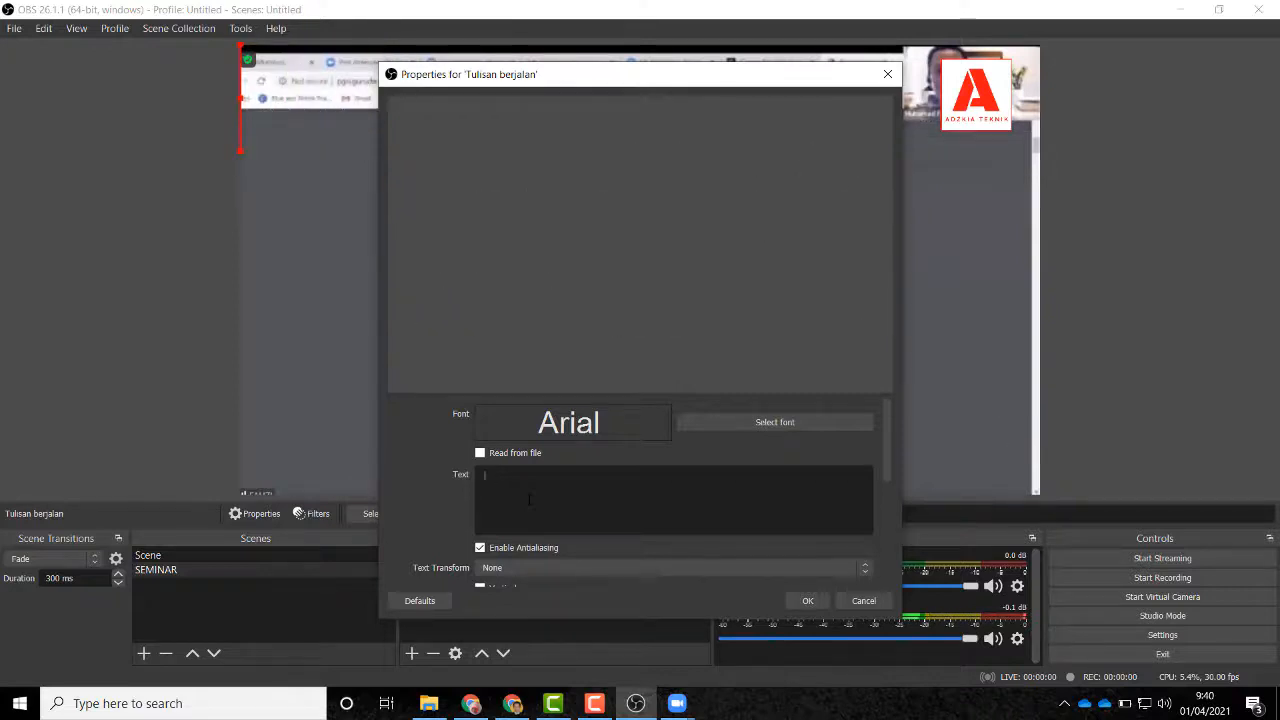
key("ctrl+v")
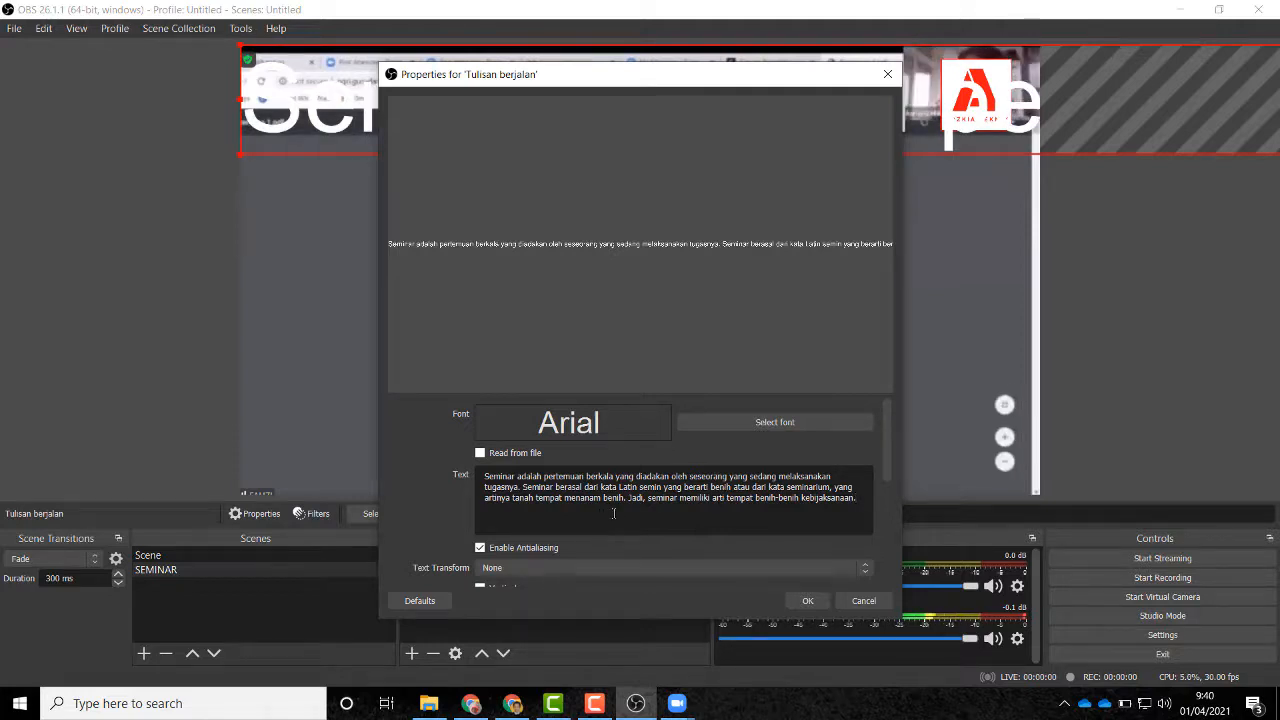
left_click_drag(861, 498, 482, 489)
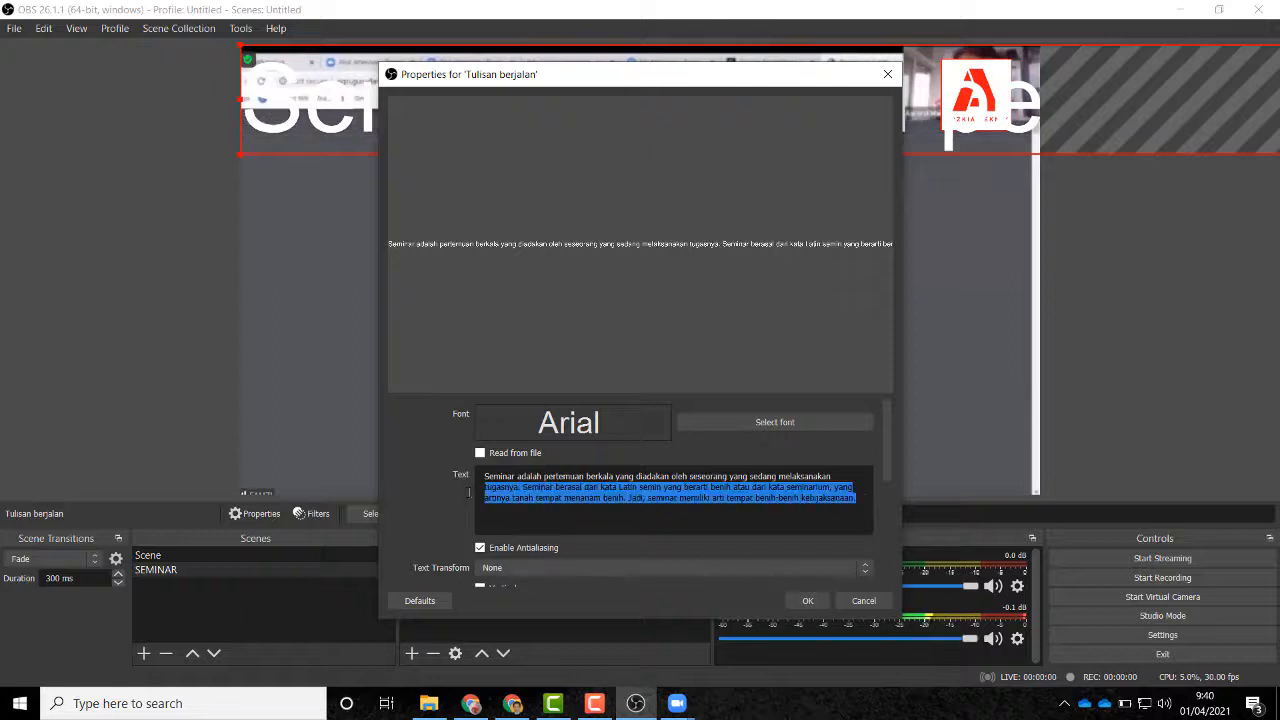
key("BackSpace")
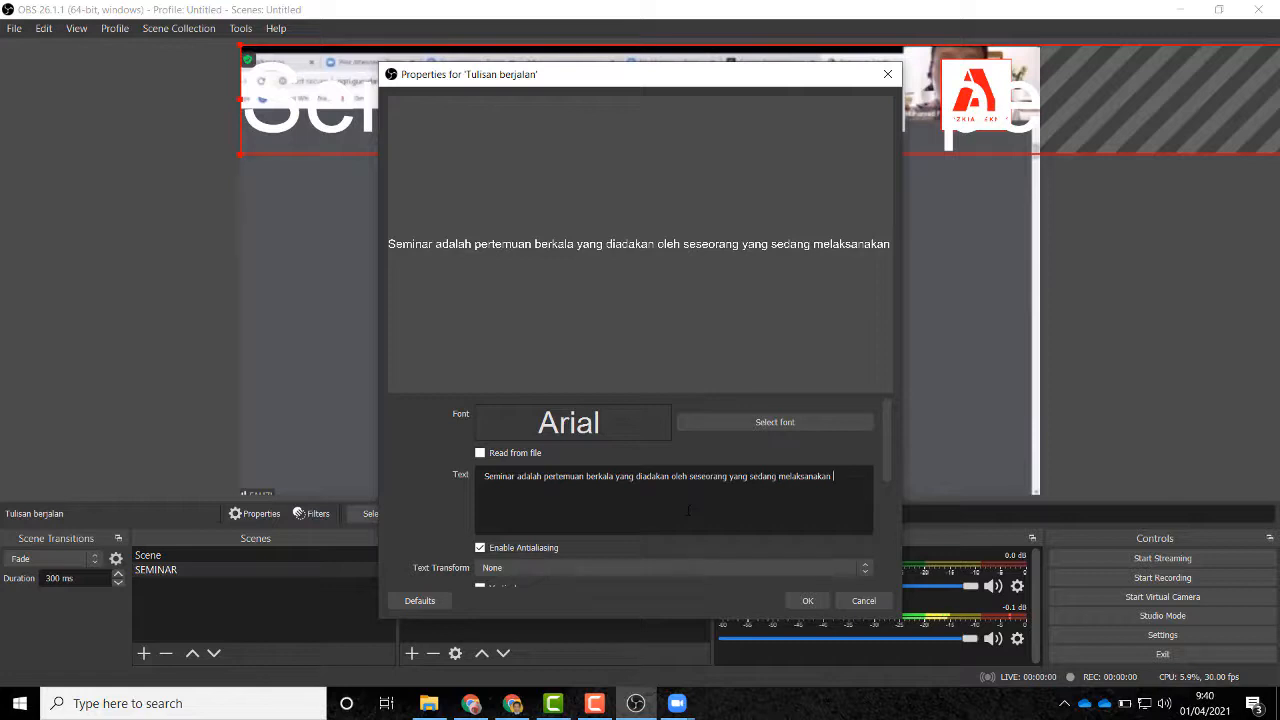
scroll(690, 510, "down", 4)
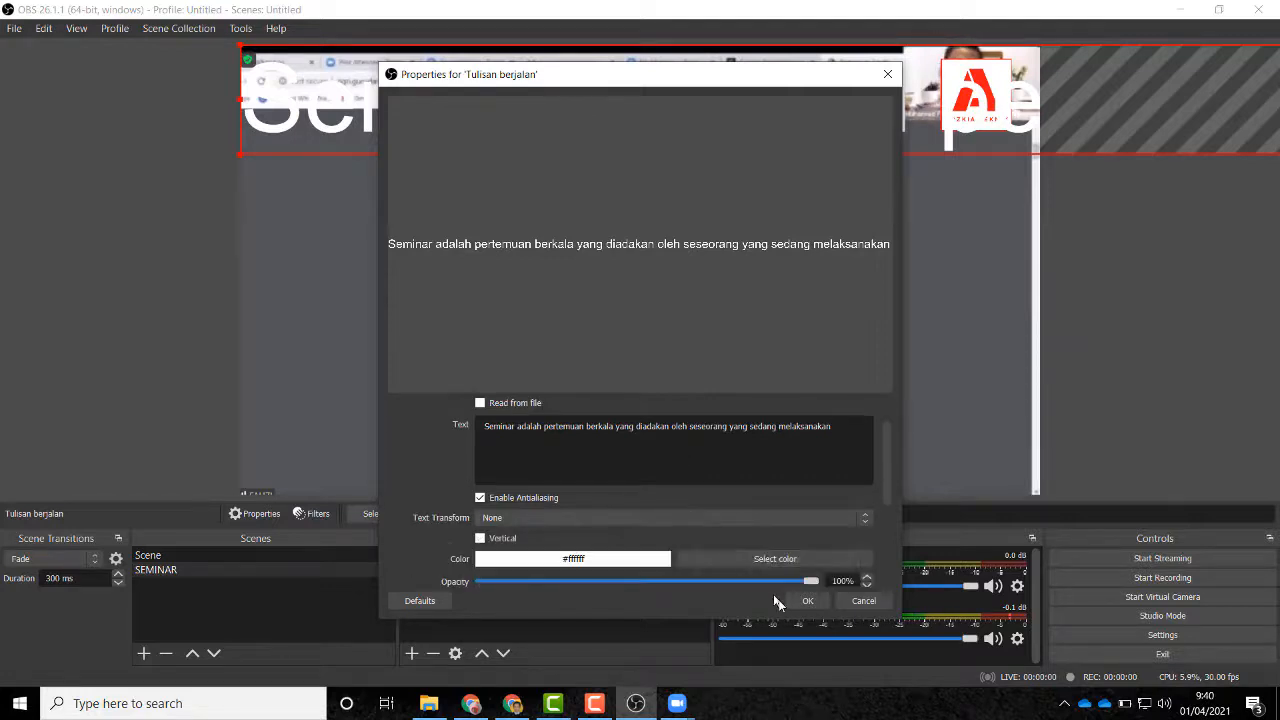
Step: Set the ticker's background colour to dark red #550000
left_click_drag(625, 74, 847, 110)
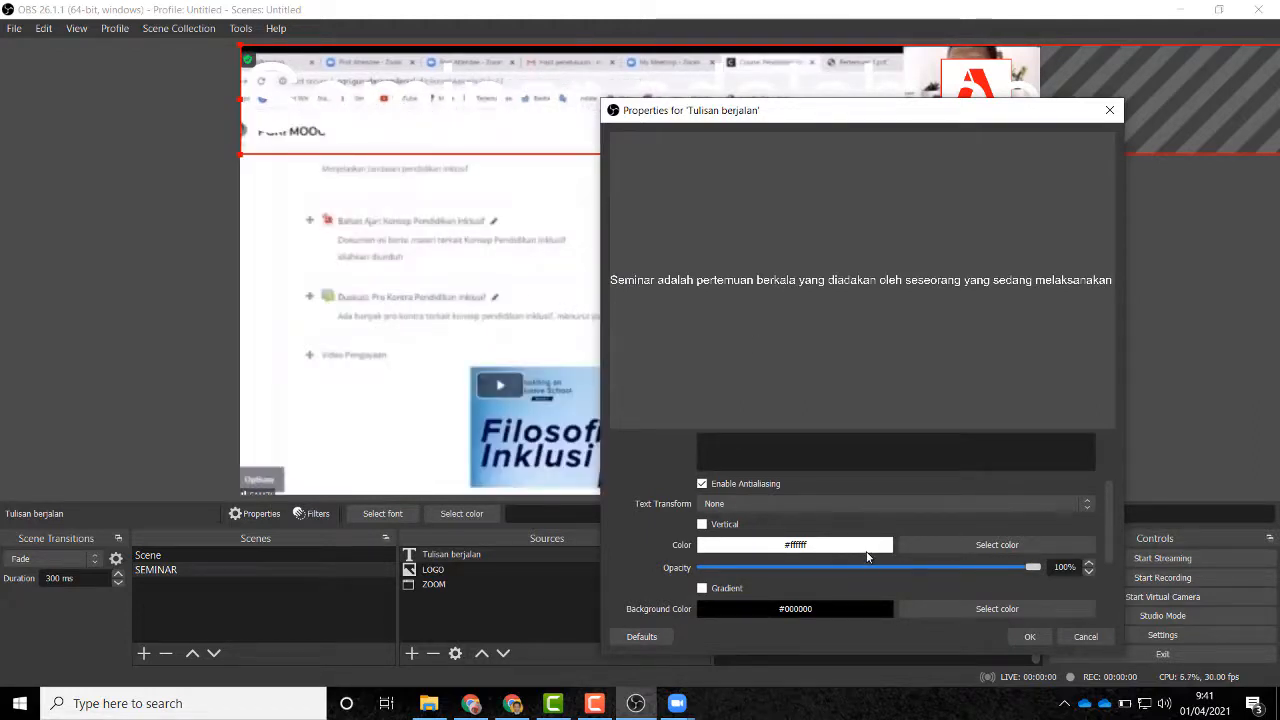
scroll(867, 557, "down", 2)
scroll(867, 550, "up", 1)
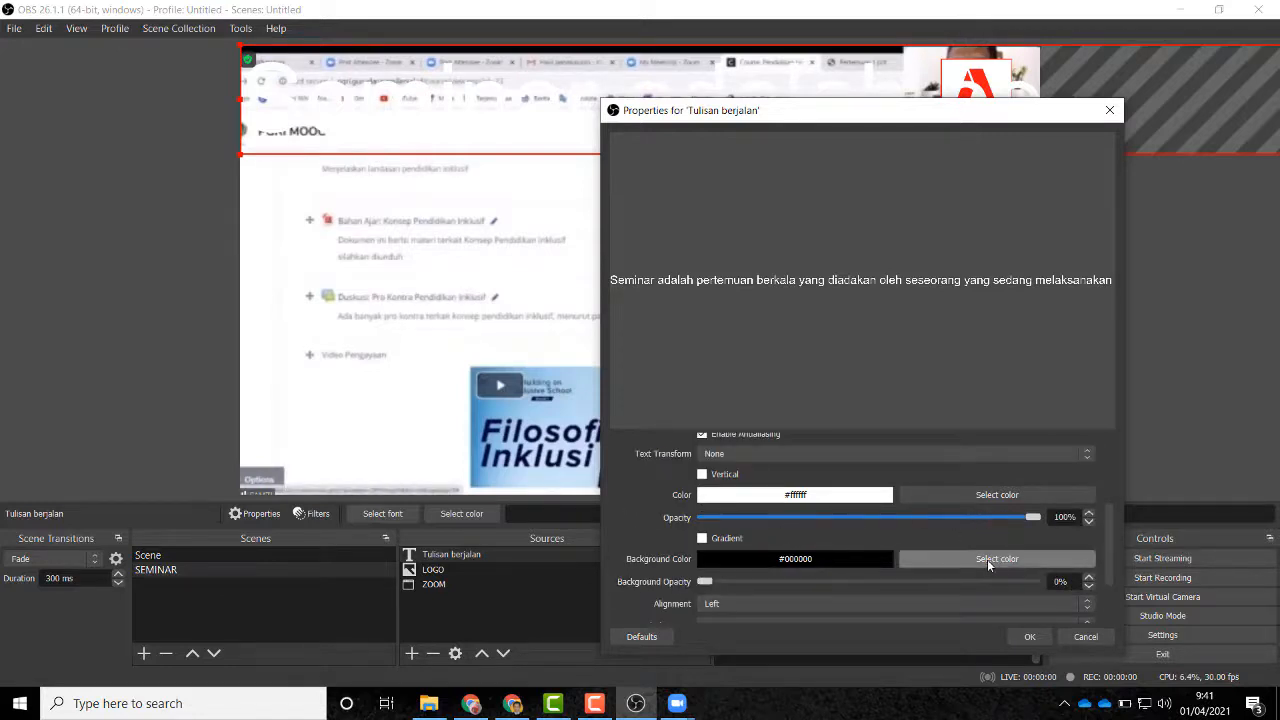
left_click(987, 559)
left_click(666, 319)
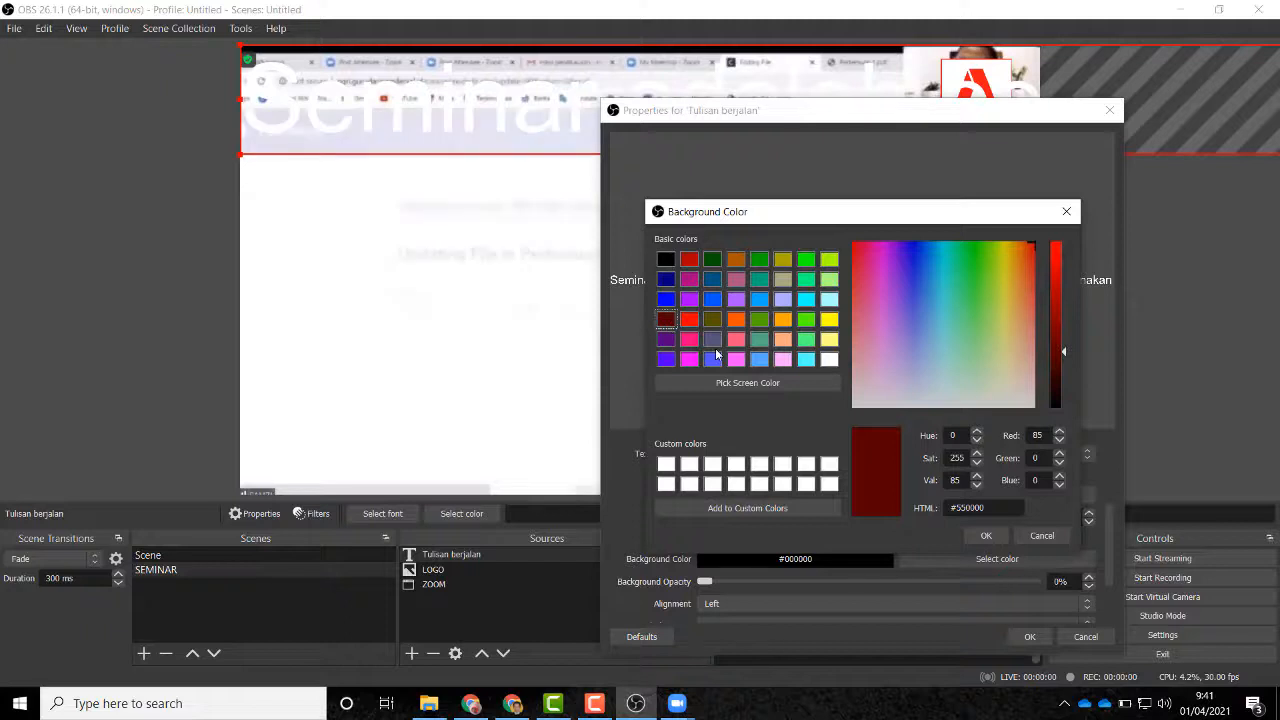
left_click(1001, 536)
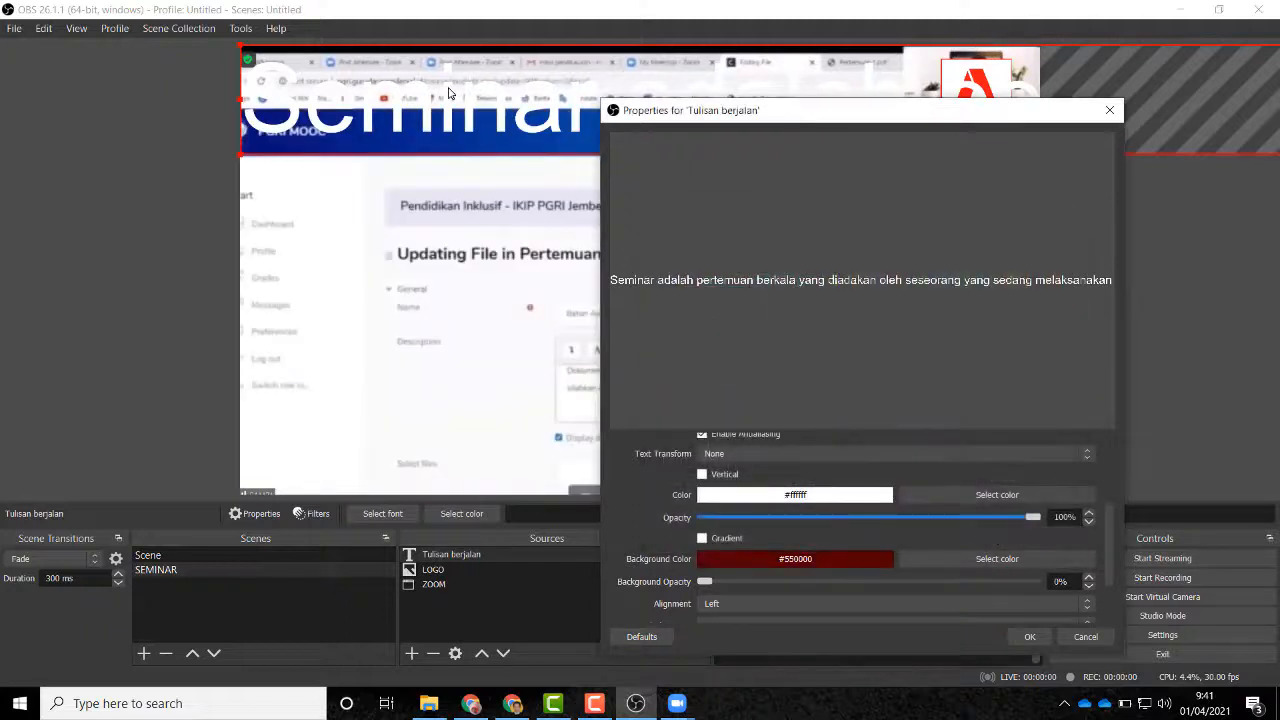
scroll(820, 525, "up", 2)
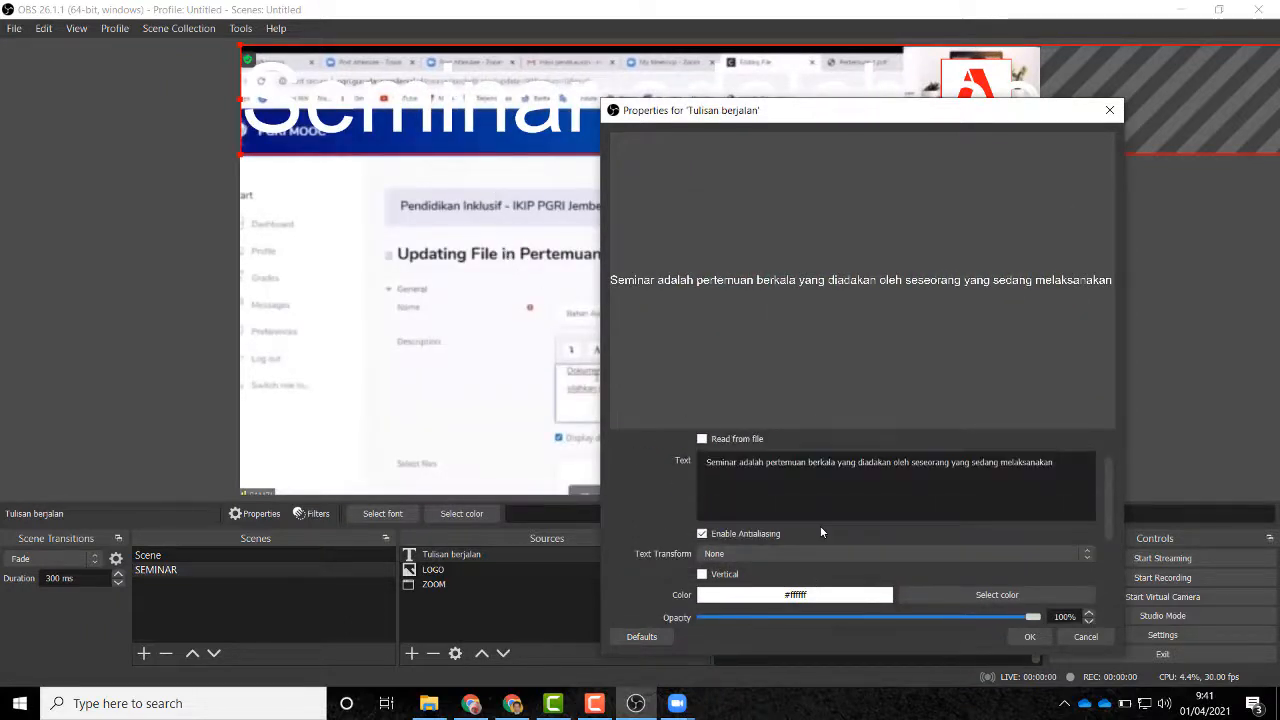
scroll(747, 540, "down", 2)
Step: Set the ticker text colour to white after briefly trying dark red
left_click(1035, 546)
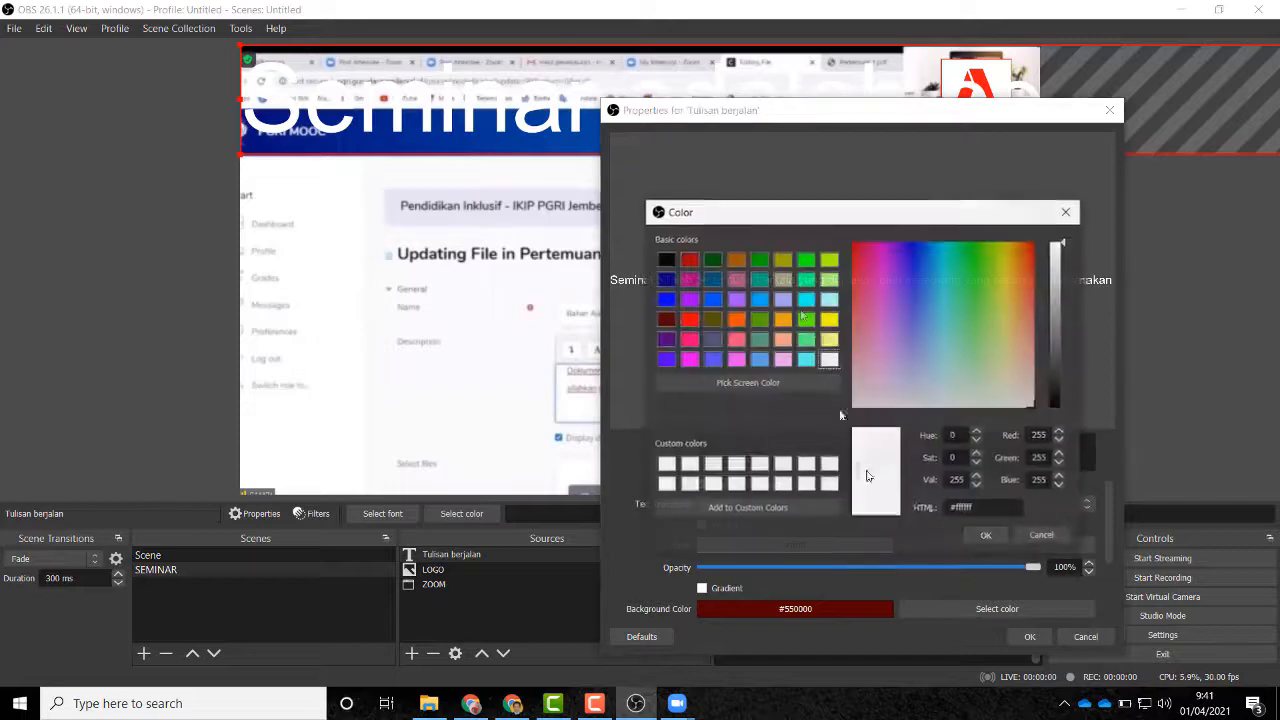
left_click(662, 320)
left_click(985, 536)
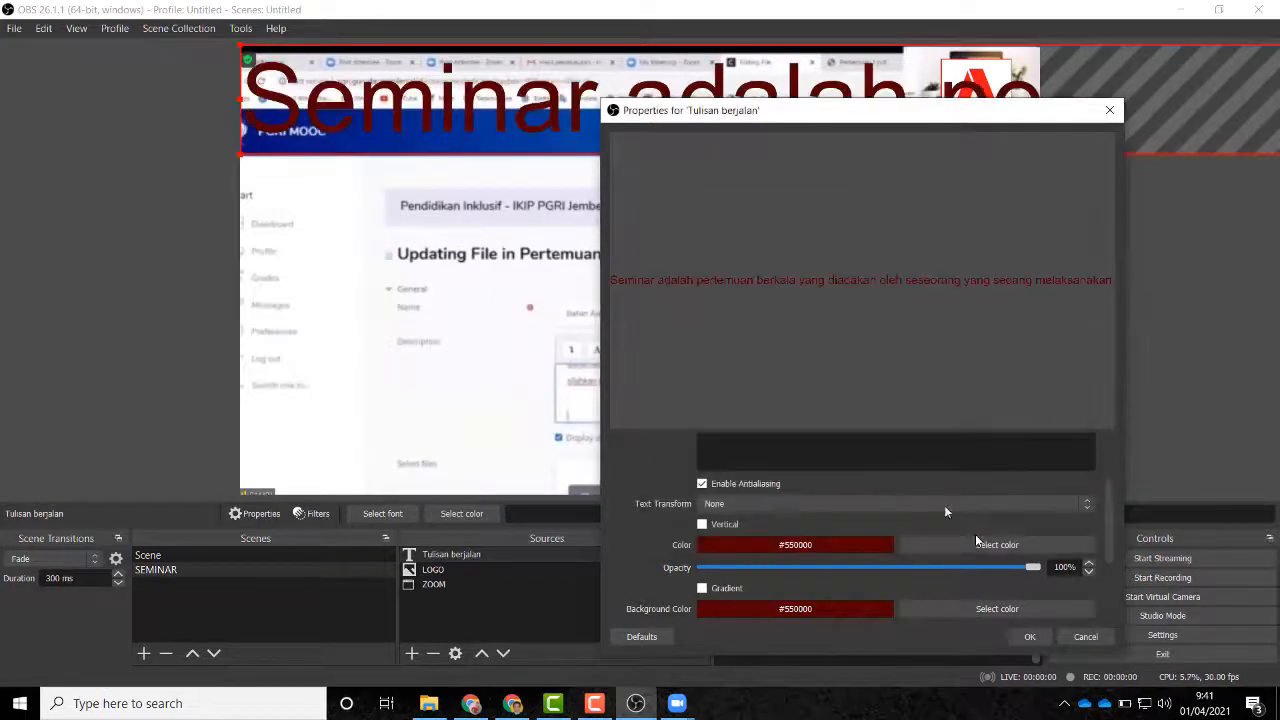
left_click(997, 545)
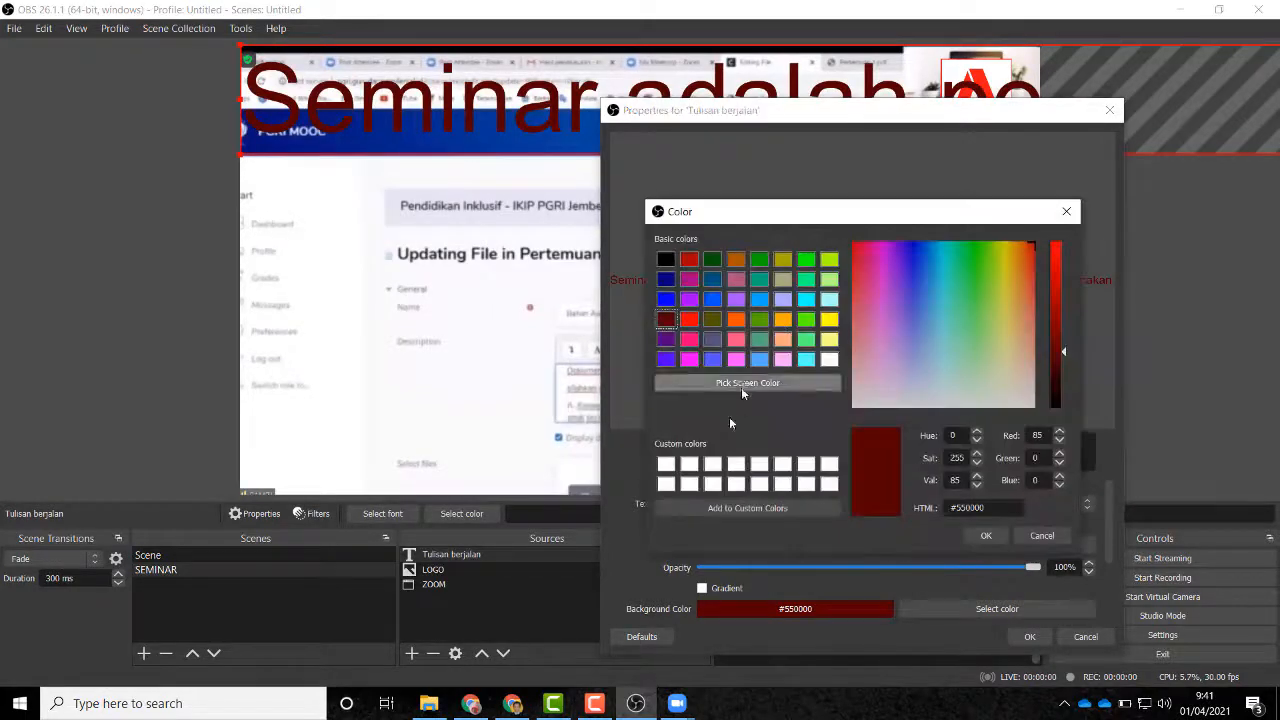
left_click(667, 466)
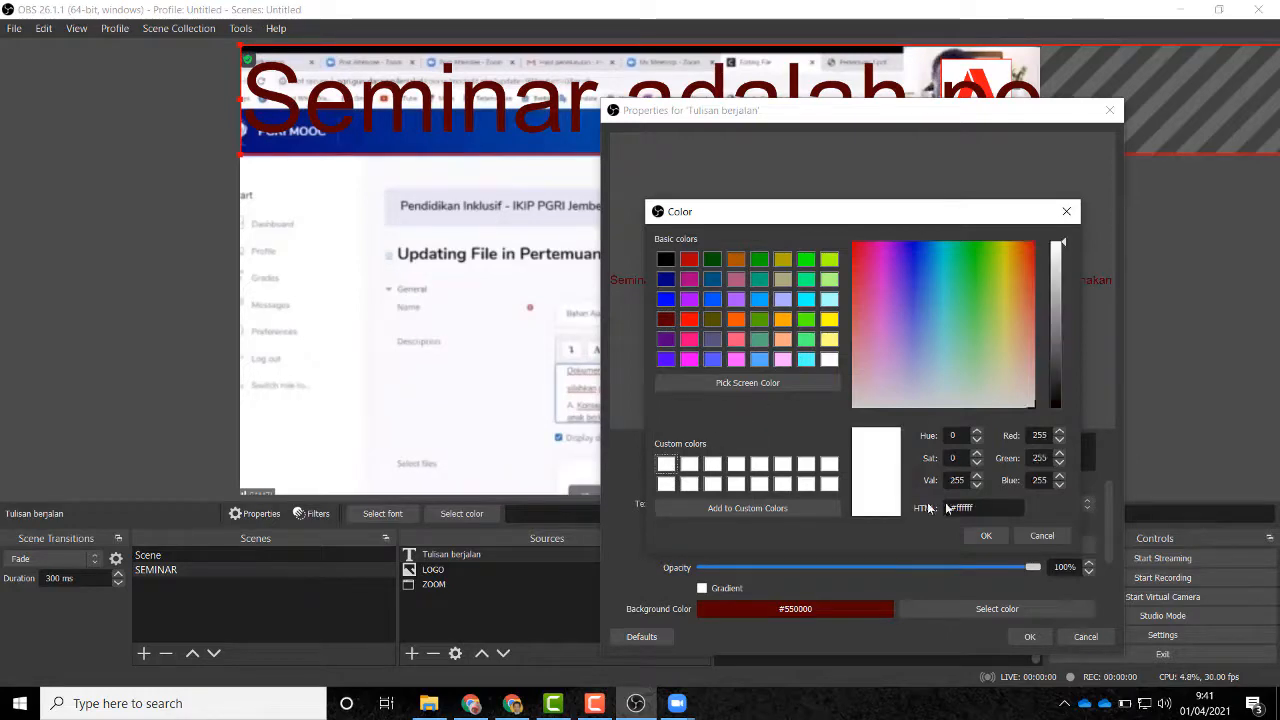
left_click(985, 536)
scroll(915, 546, "down", 3)
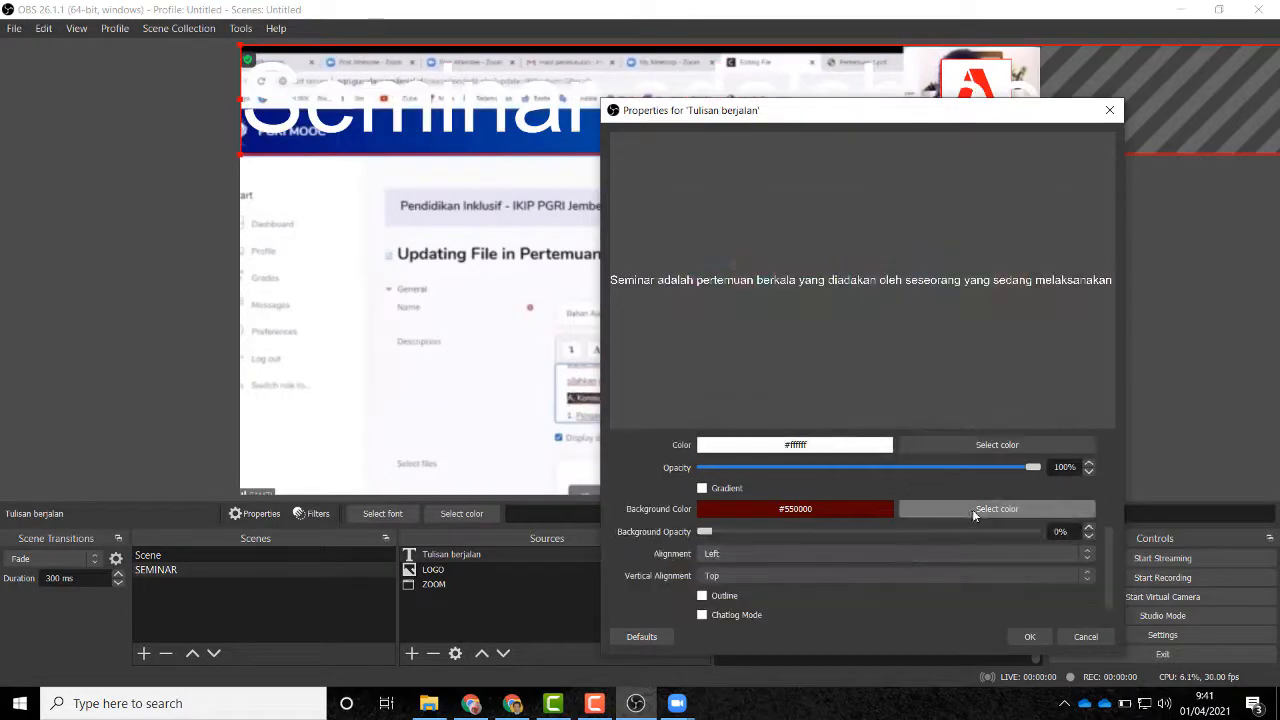
Step: Keep the #550000 background, raise background opacity to about 69%, and apply
left_click(997, 508)
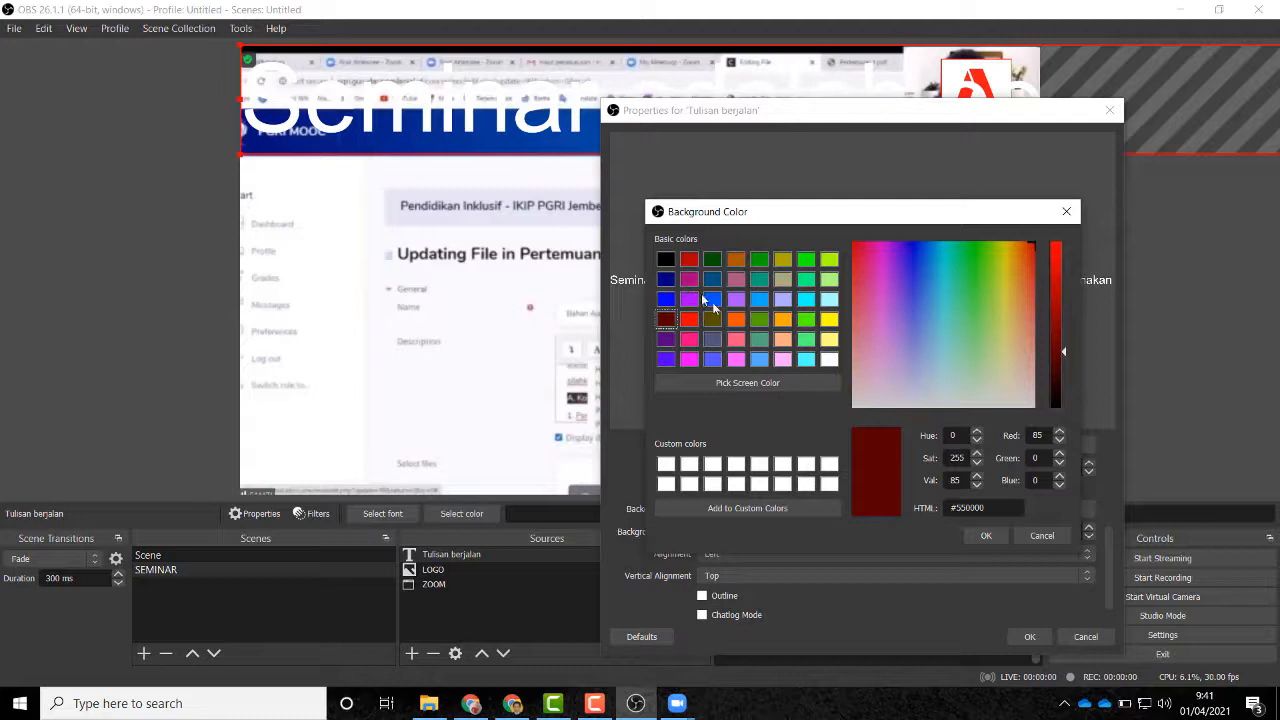
left_click(986, 535)
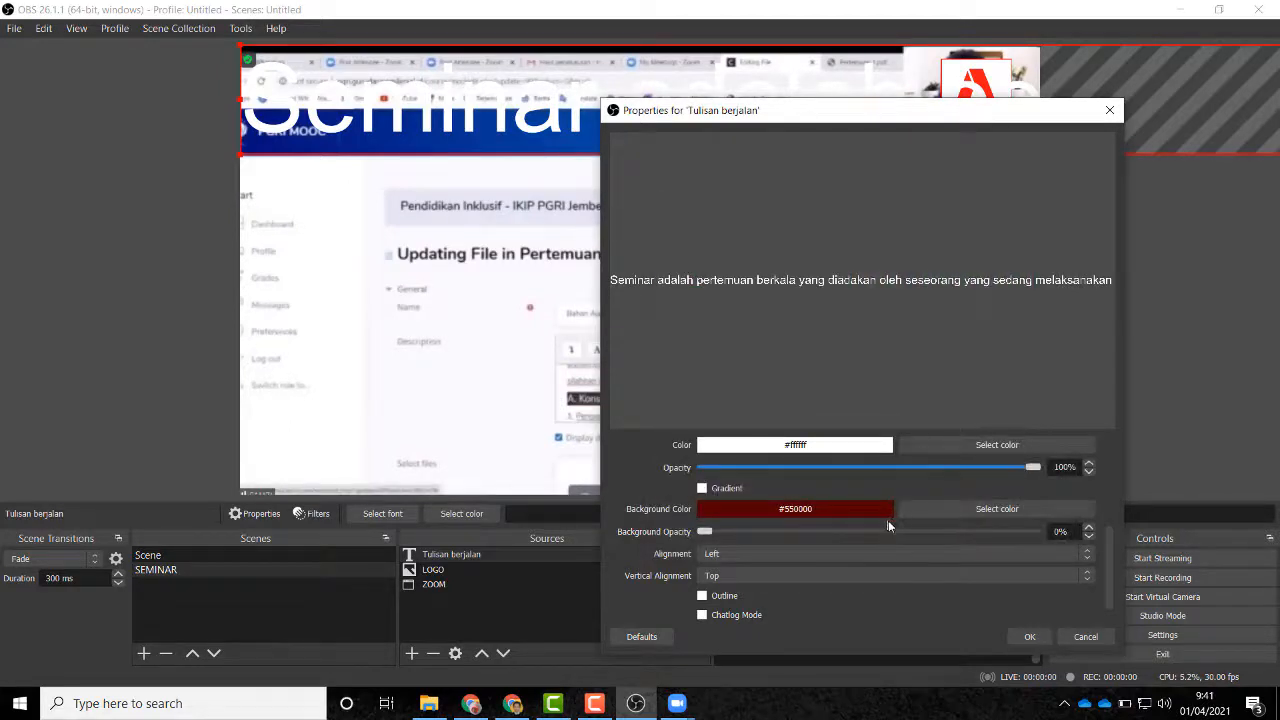
left_click_drag(708, 540, 932, 535)
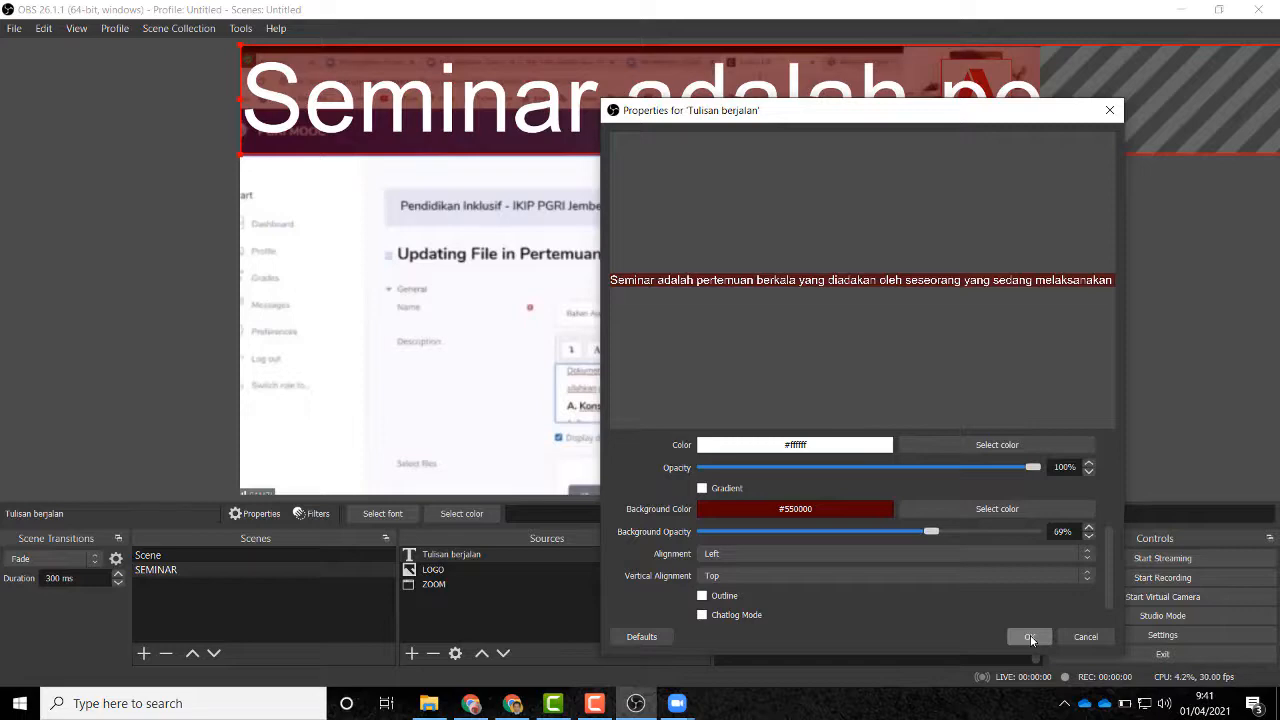
left_click(1030, 637)
Step: Move the red ticker down in the preview and narrow its band
left_click_drag(695, 114, 696, 449)
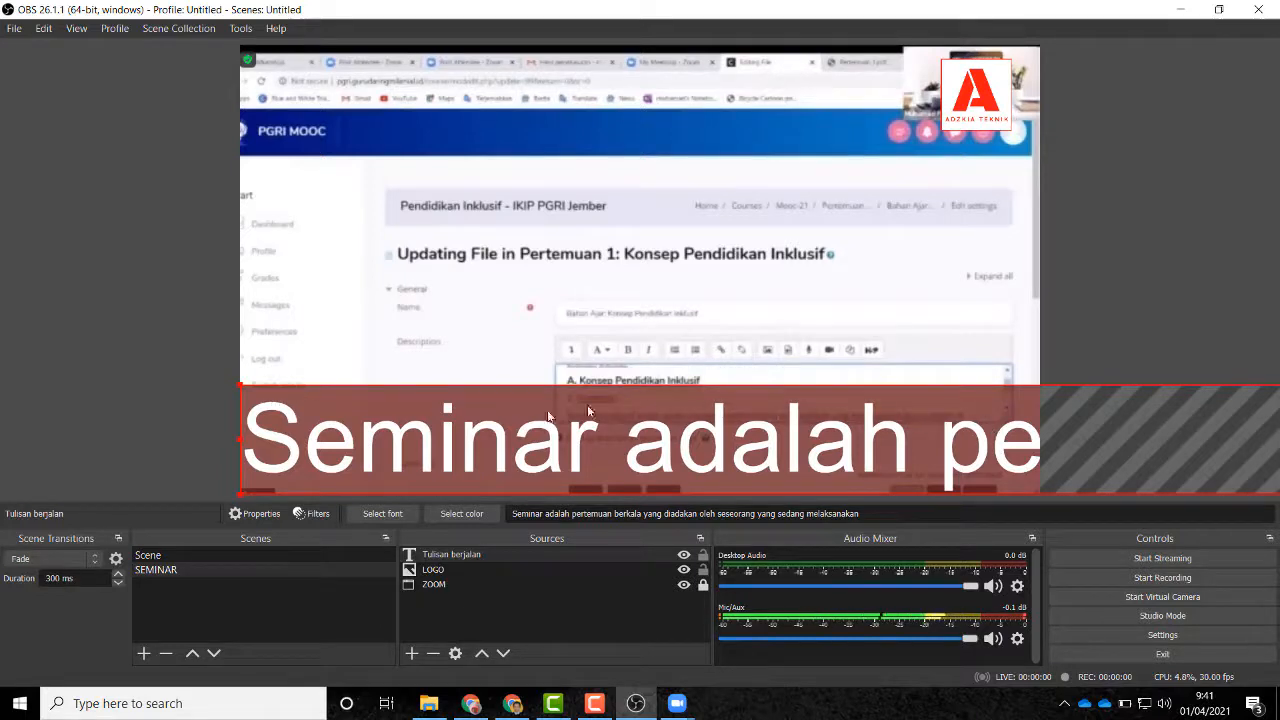
left_click_drag(240, 386, 318, 389)
left_click(630, 416)
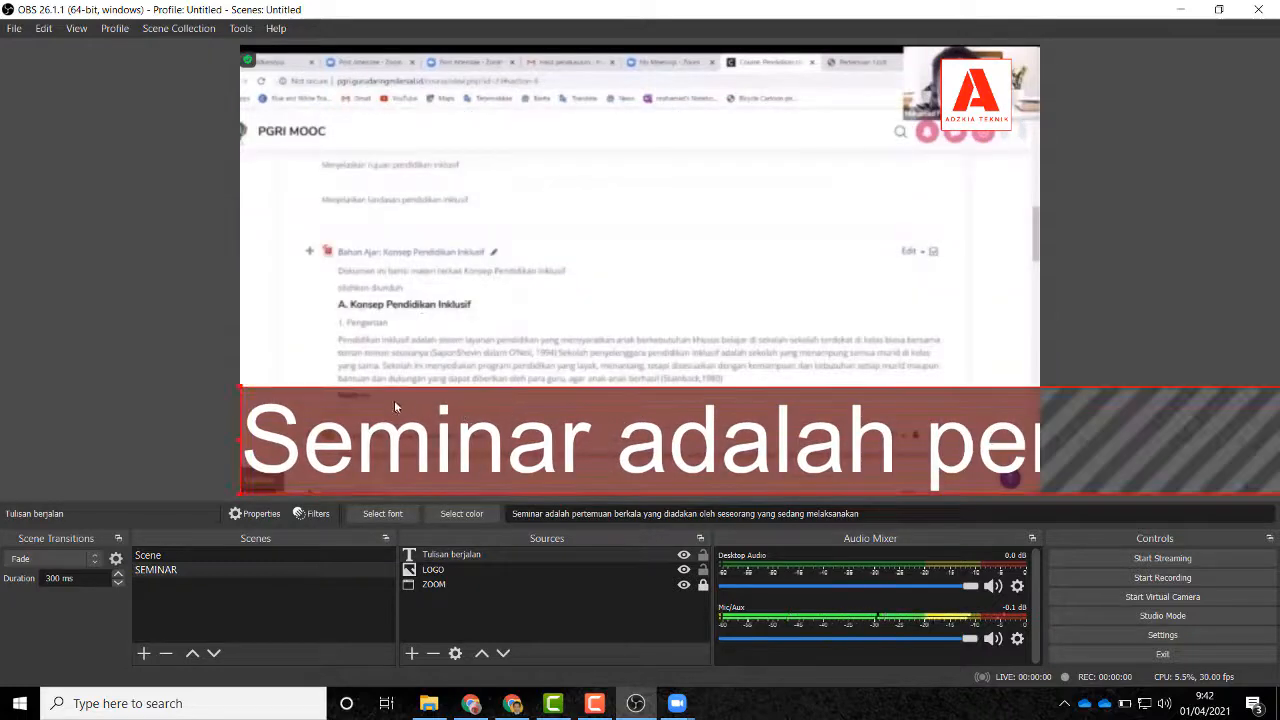
left_click_drag(240, 440, 454, 382)
left_click_drag(812, 424, 354, 428)
left_click_drag(699, 440, 66, 434)
left_click_drag(1042, 433, 630, 440)
Step: Shorten the ticker into a thin strip and place it along the bottom edge
left_click_drag(673, 386, 673, 452)
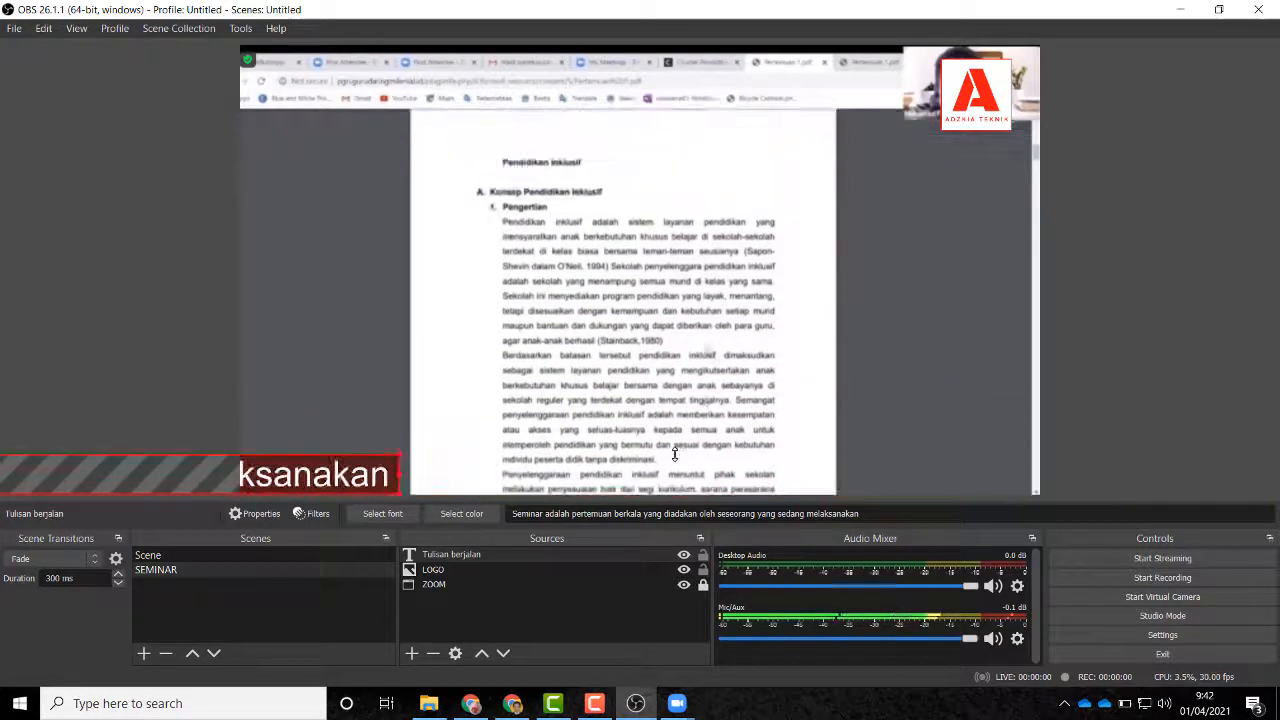
left_click_drag(305, 474, 990, 457)
left_click_drag(364, 468, 542, 440)
left_click_drag(378, 455, 660, 462)
left_click_drag(484, 468, 630, 482)
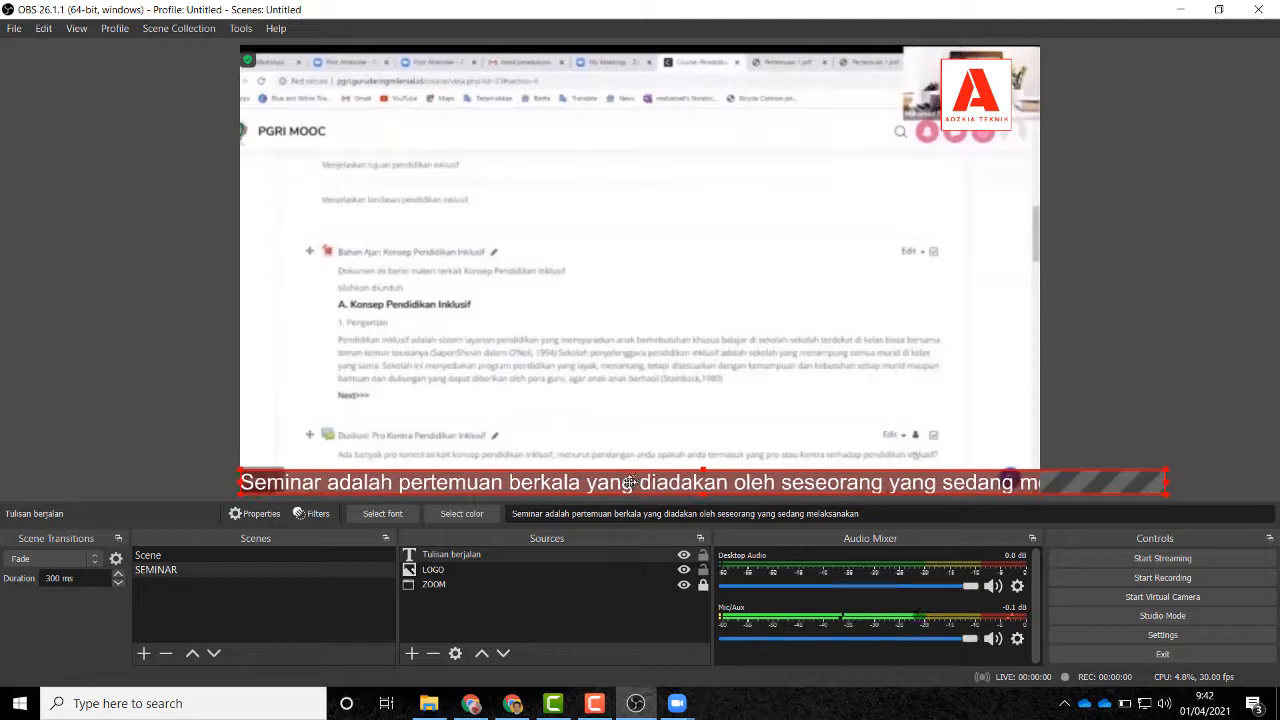
Step: Lock the Tulisan berjalan and ZOOM sources, then select and right-click Tulisan berjalan
left_click(474, 412)
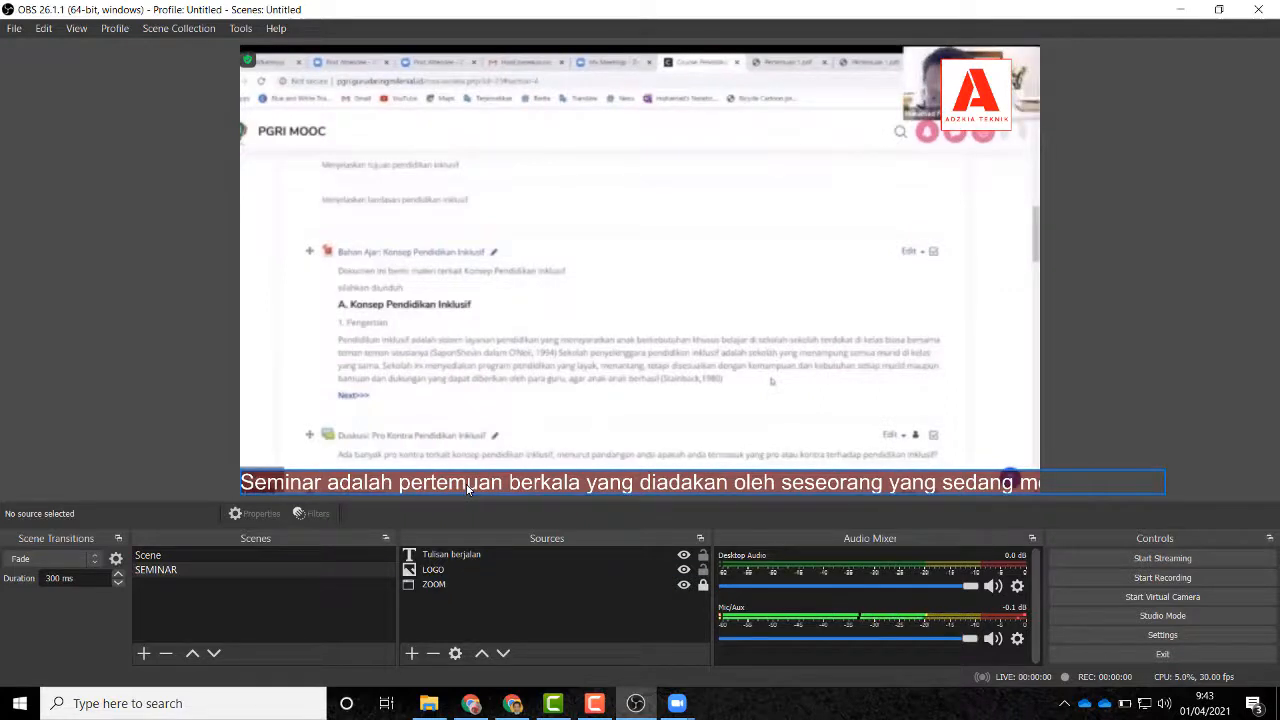
left_click(455, 557)
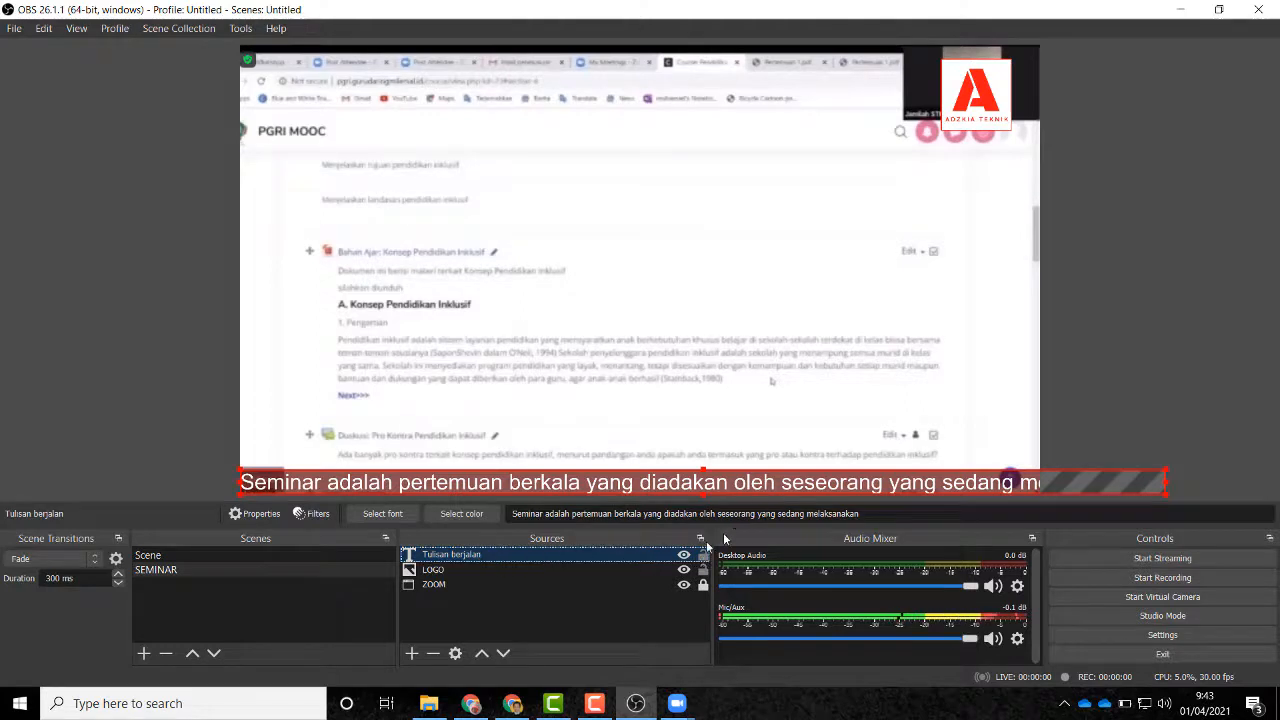
left_click(704, 557)
left_click(704, 585)
left_click(482, 556)
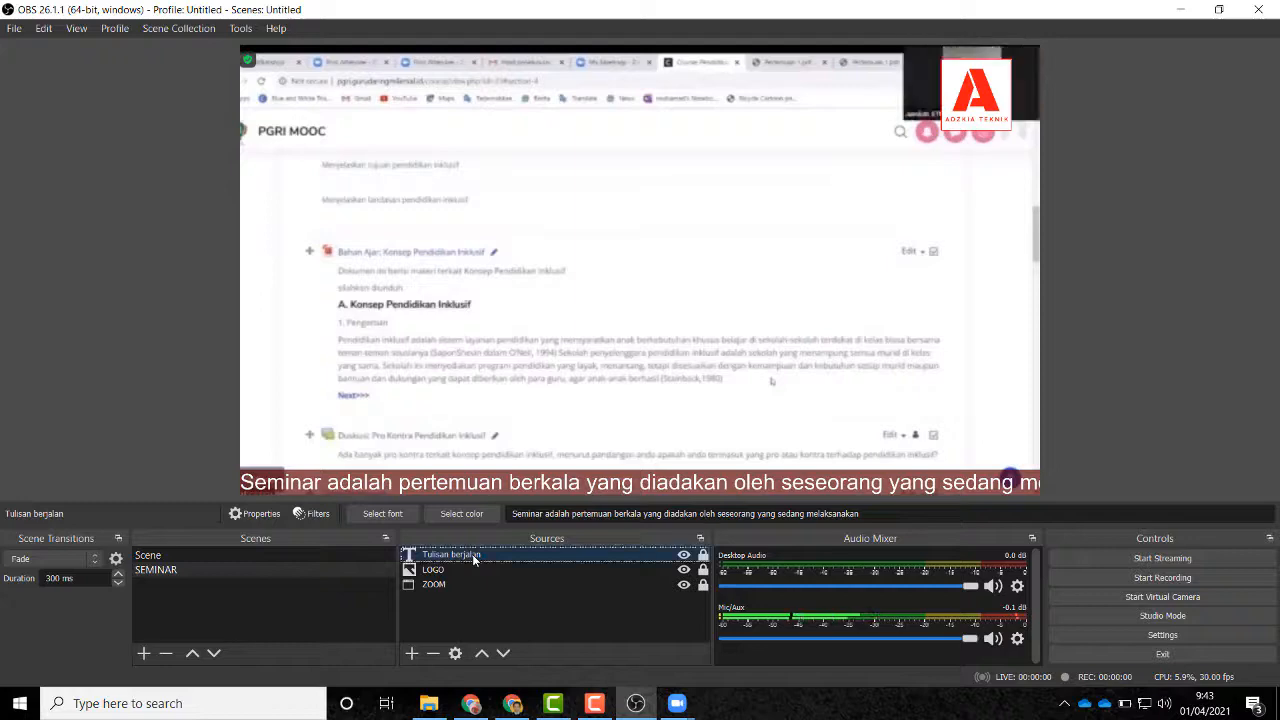
right_click(480, 554)
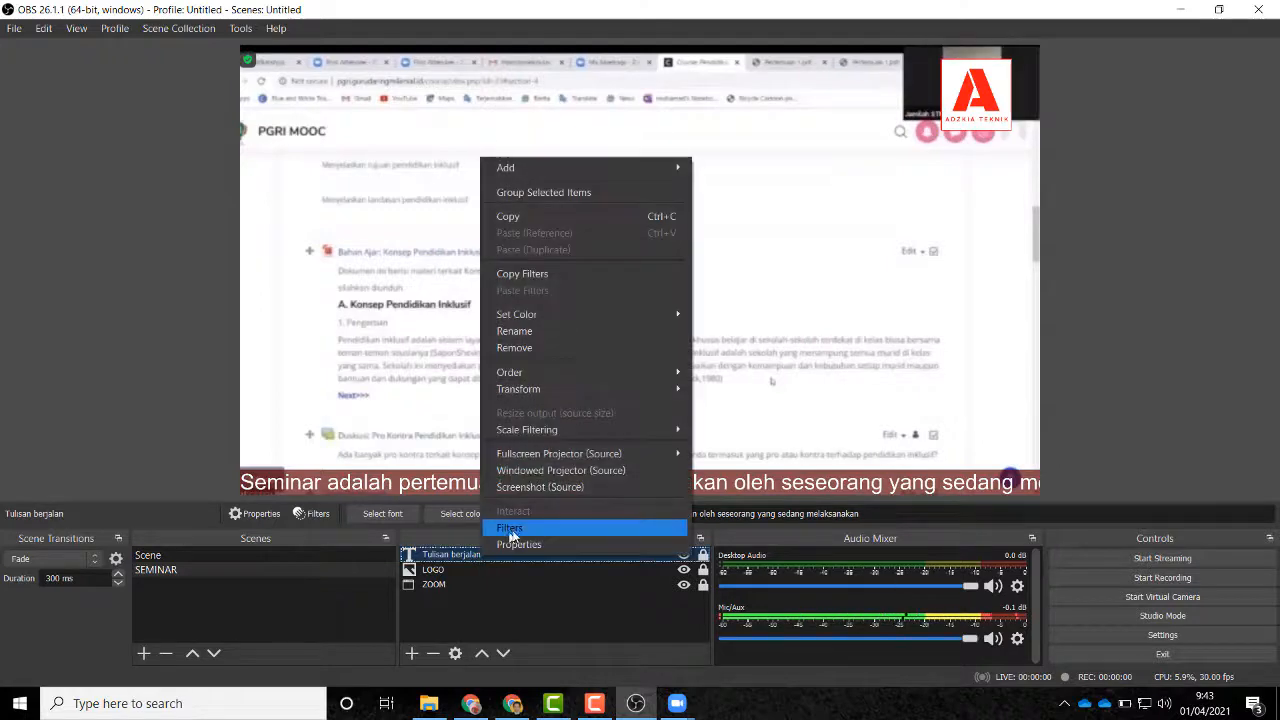
Step: Add a Scroll filter to the Tulisan berjalan text source
left_click(516, 521)
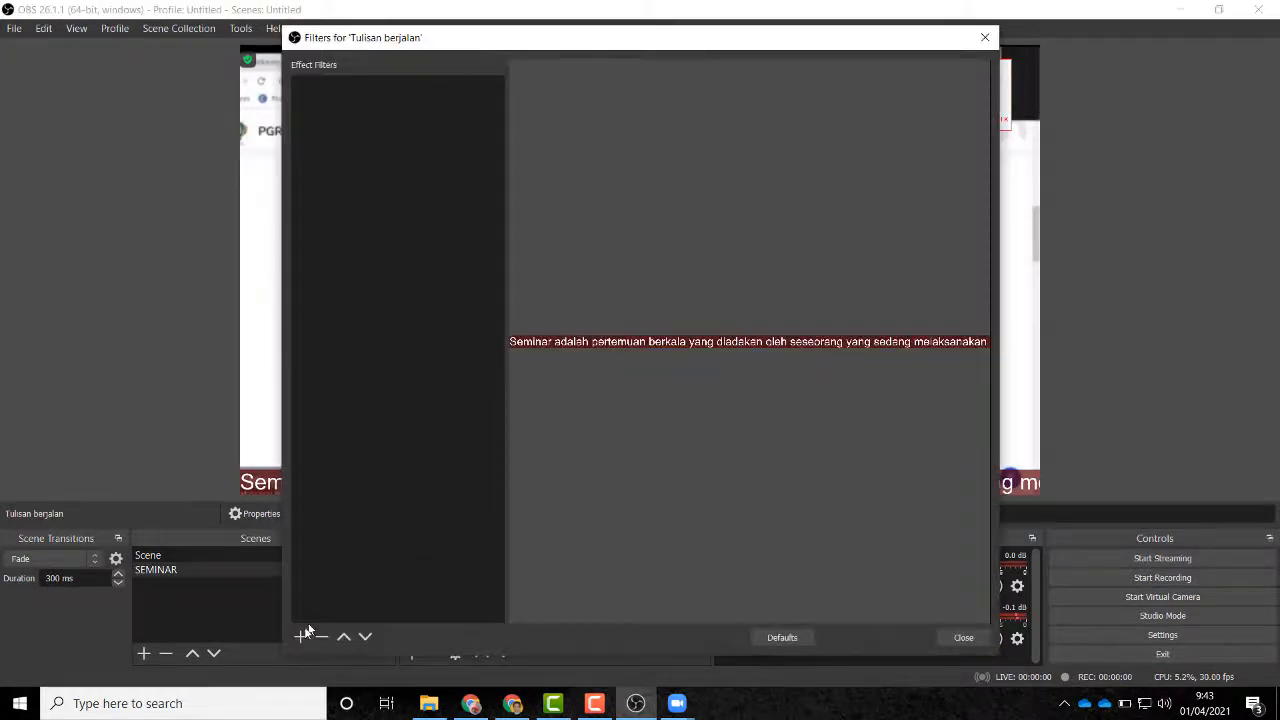
left_click(300, 636)
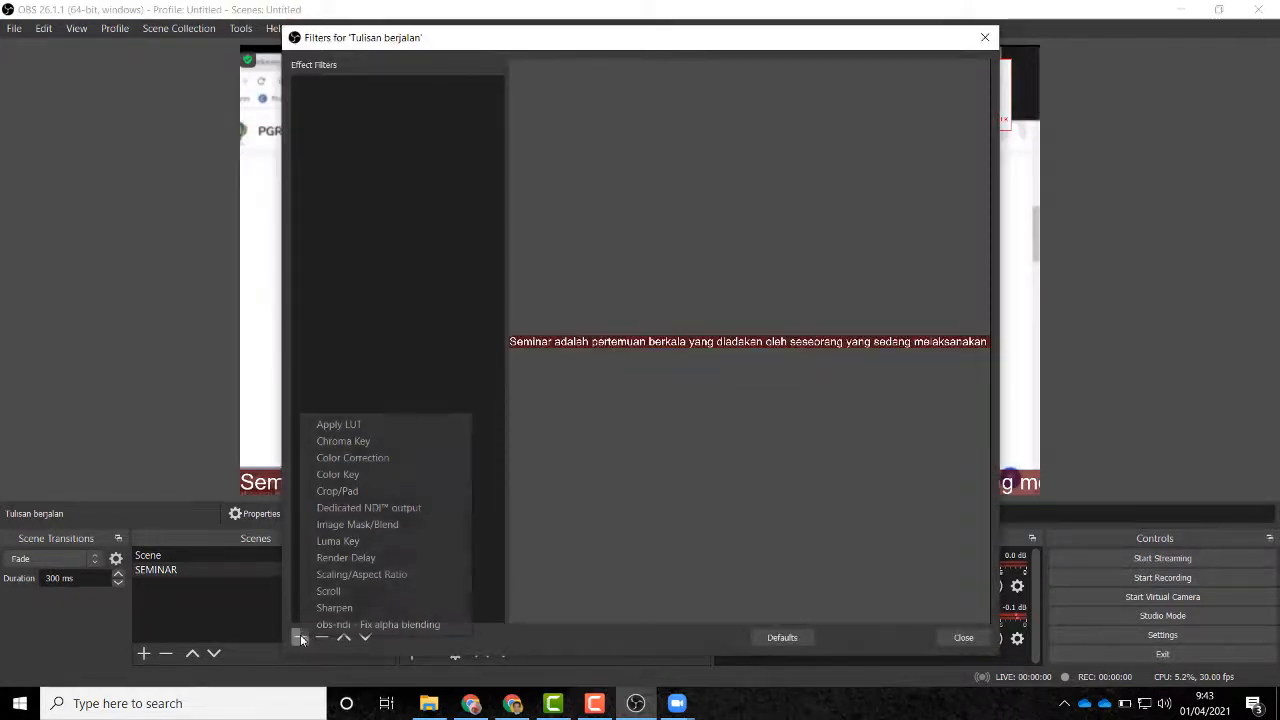
left_click(334, 591)
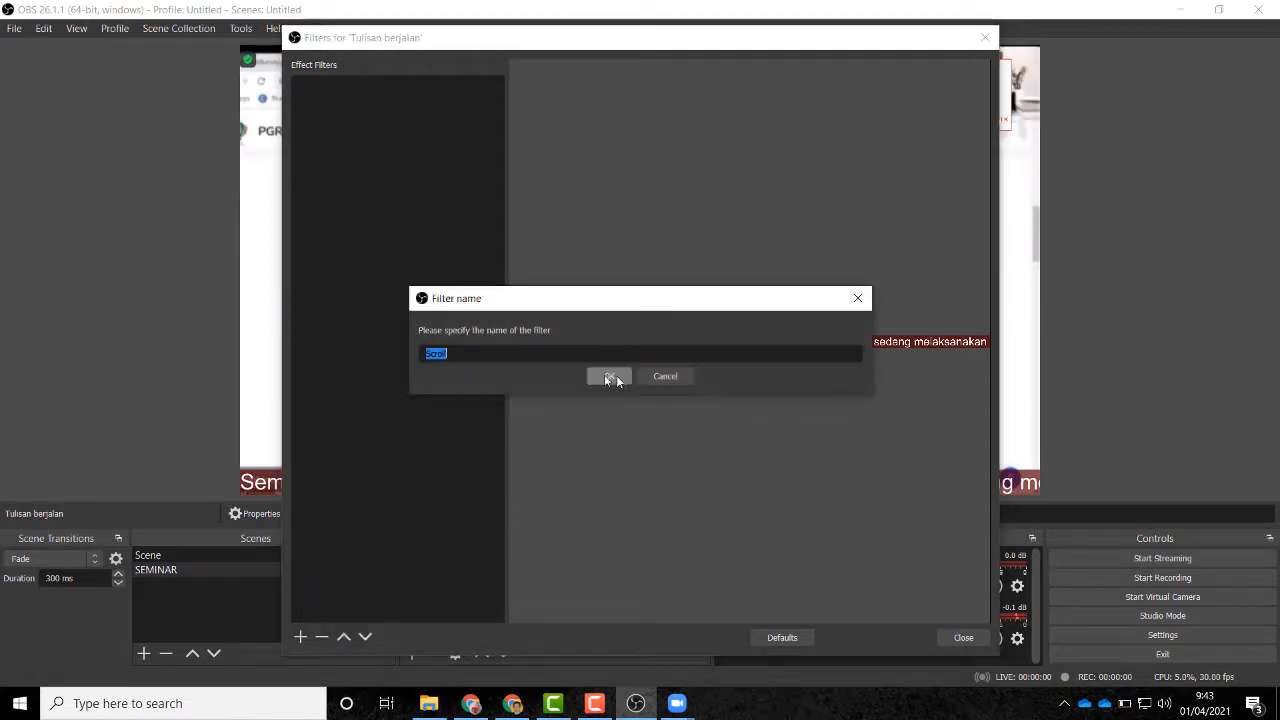
left_click(612, 376)
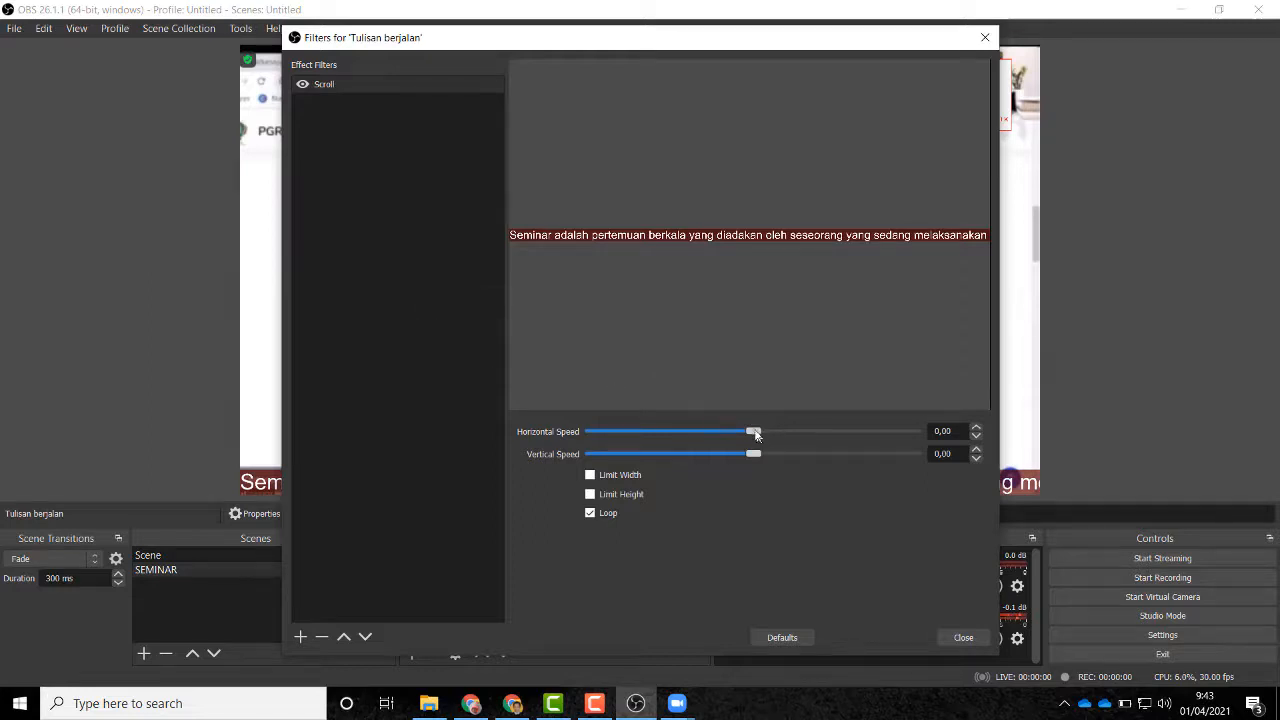
Step: Set the Scroll filter's horizontal speed to 362 and close the filters window
left_click_drag(755, 432, 652, 431)
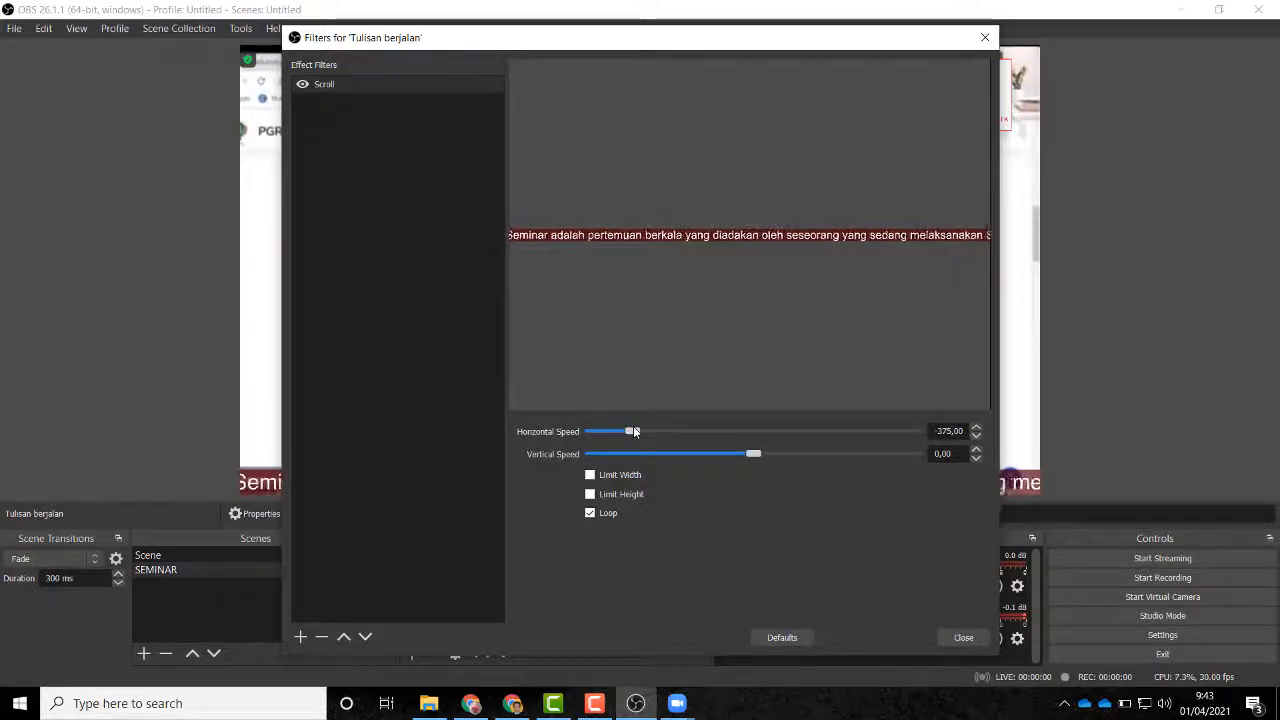
left_click_drag(633, 430, 745, 430)
left_click_drag(825, 431, 869, 433)
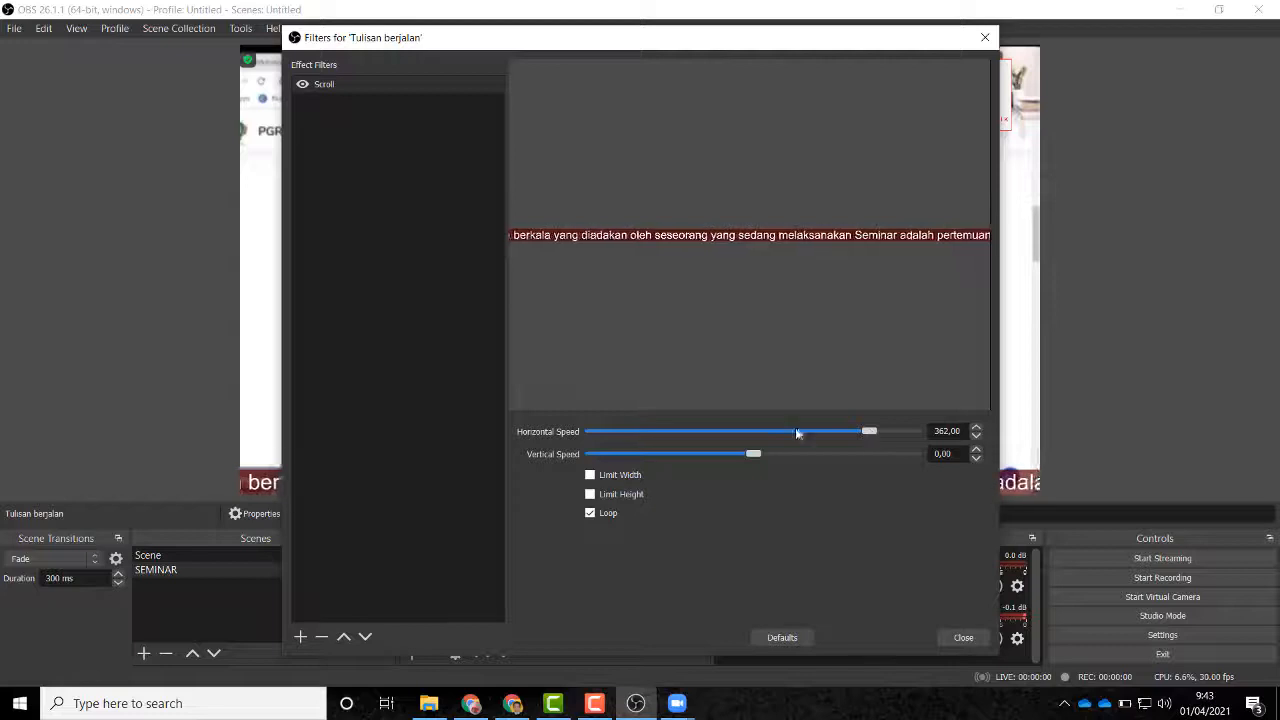
left_click(962, 637)
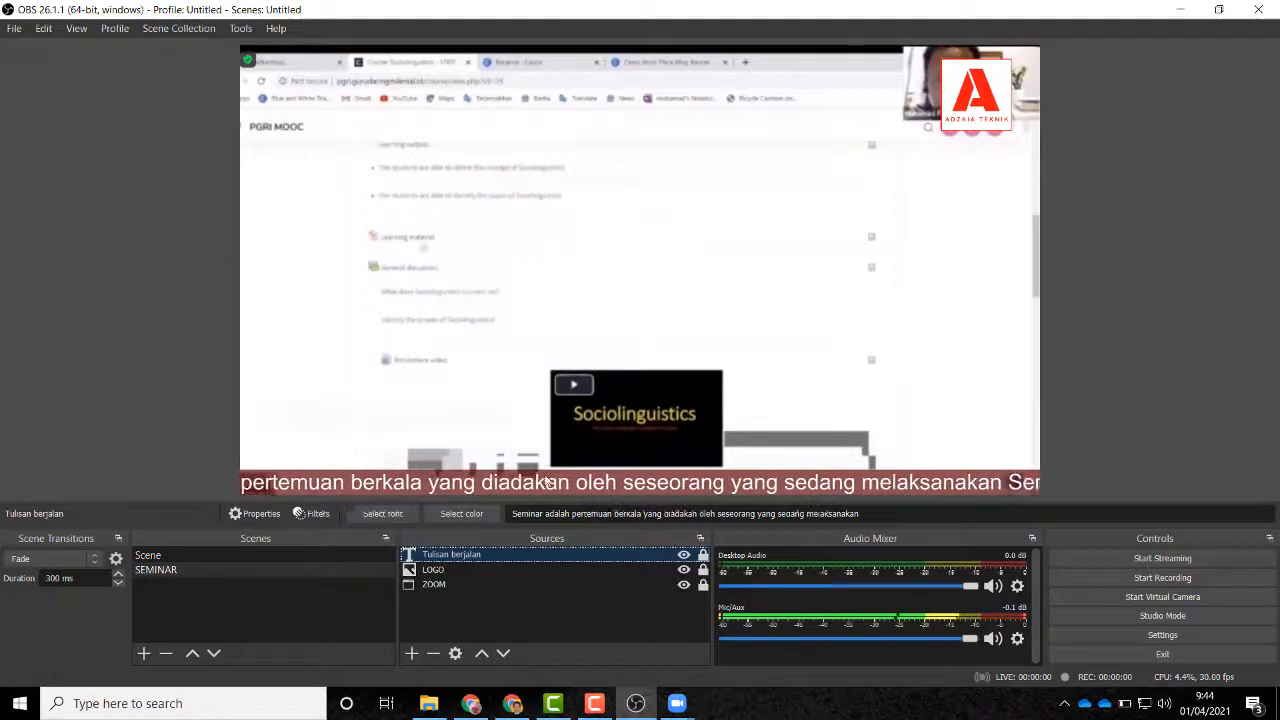
left_click(411, 653)
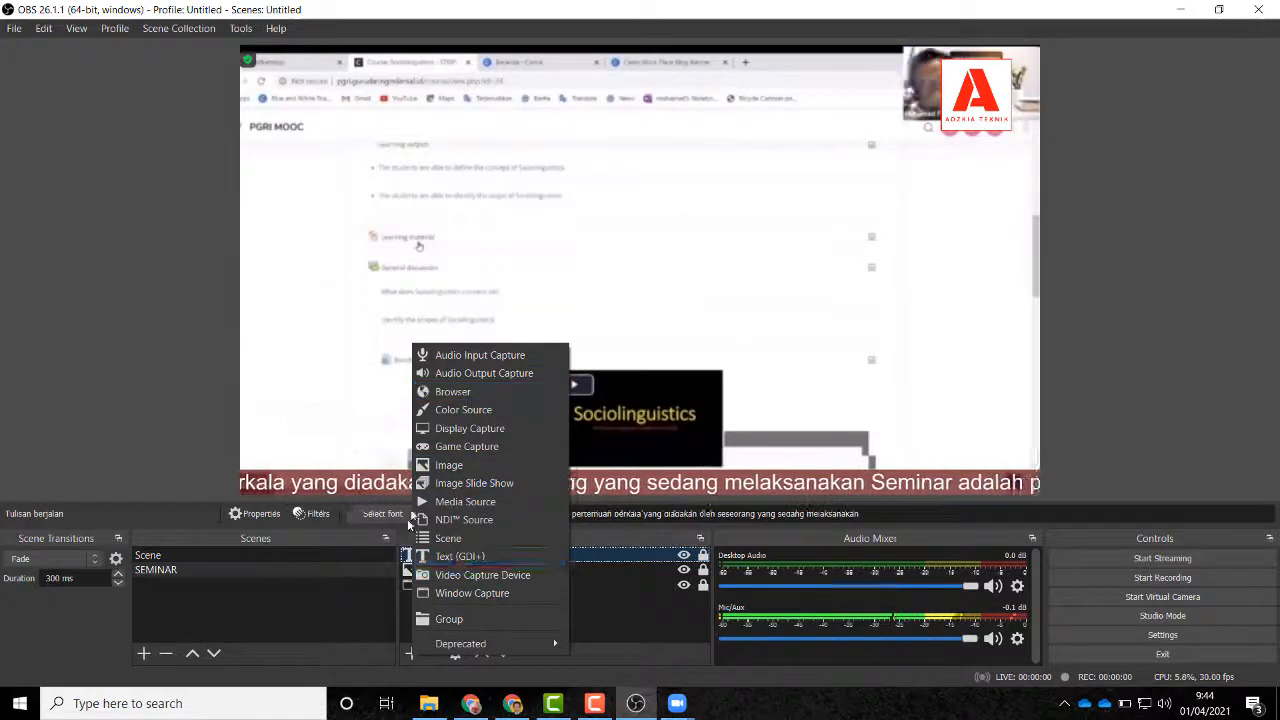
left_click(588, 601)
left_click(588, 601)
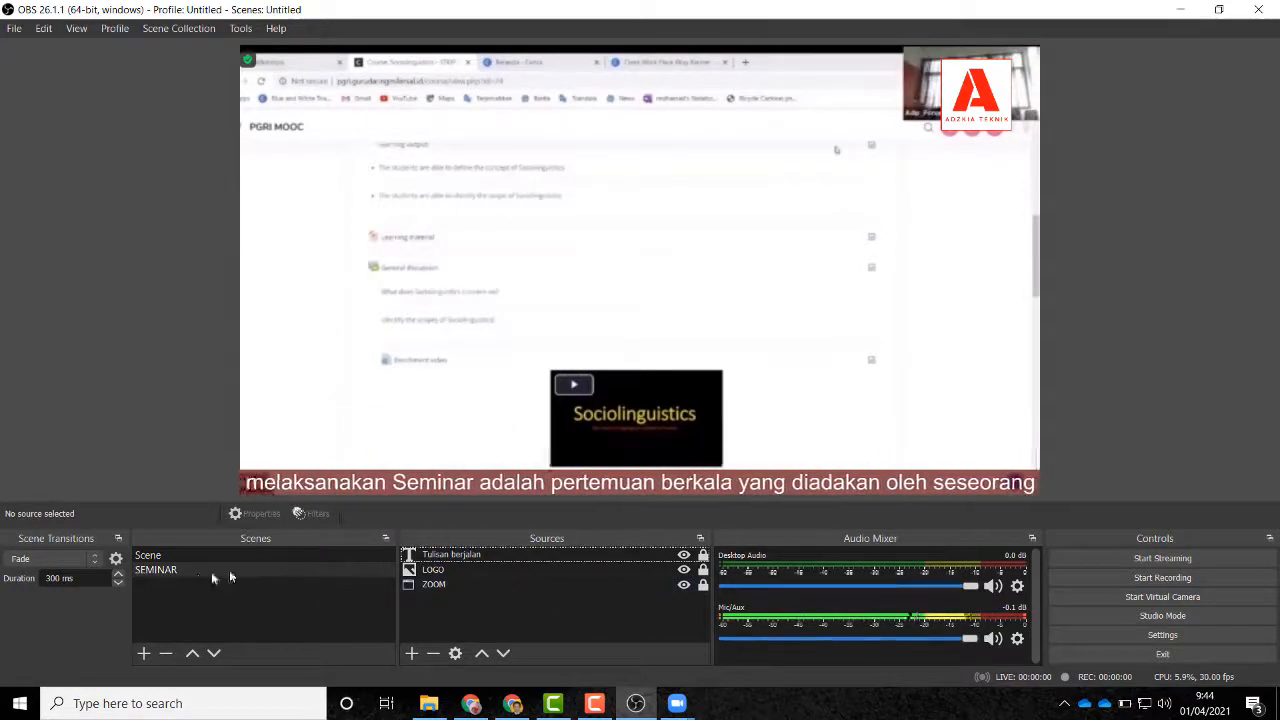
left_click(178, 570)
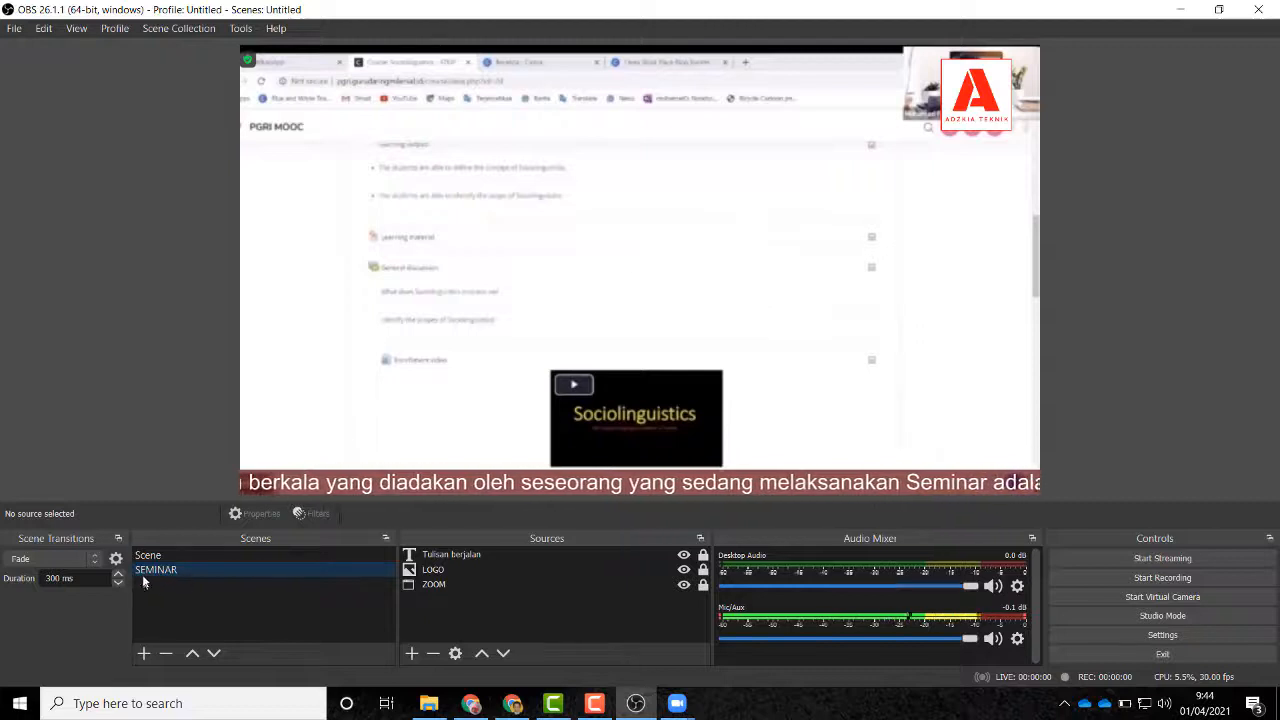
left_click(143, 652)
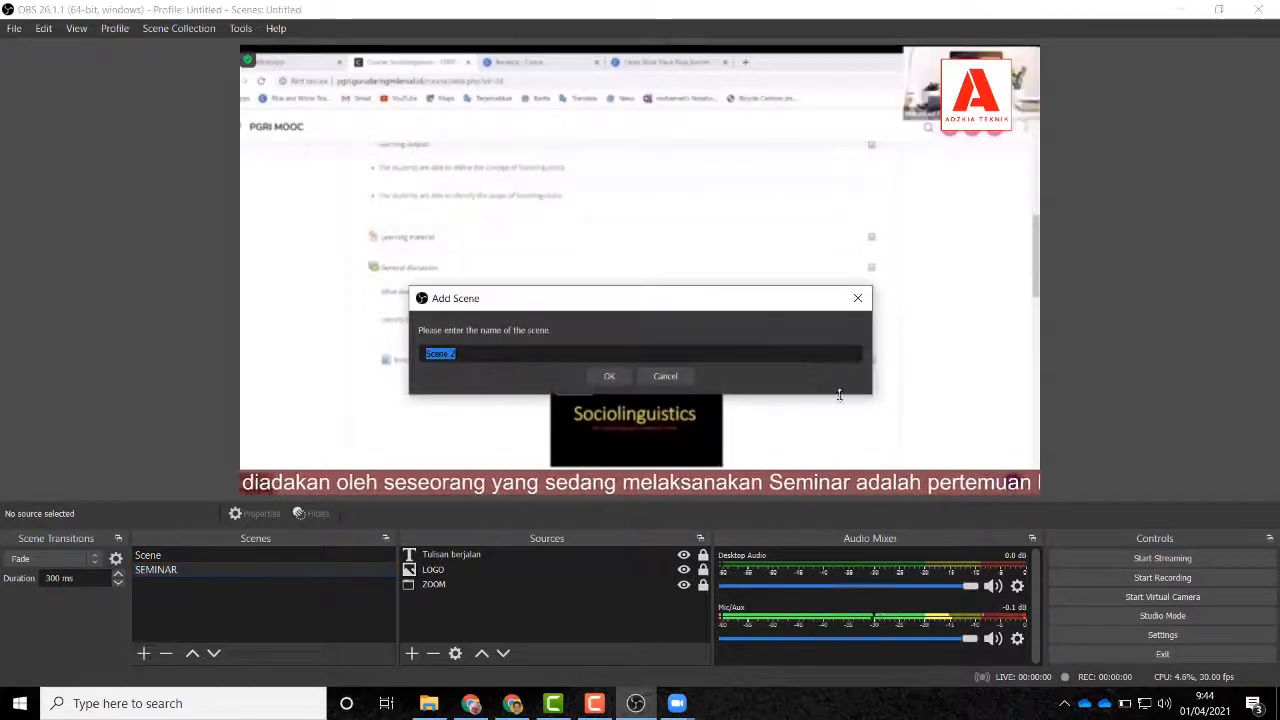
left_click(857, 298)
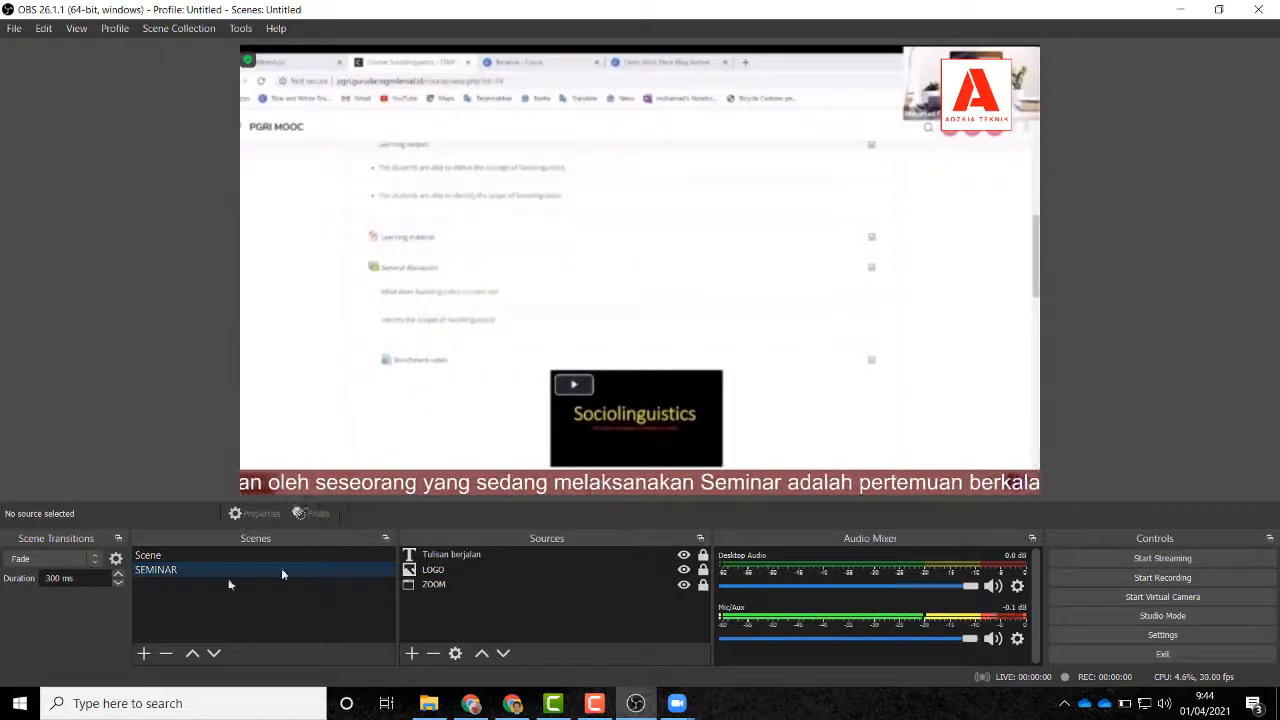
Step: Duplicate the SEMINAR scene as 'SEMINAR 2' and switch to the new scene
right_click(180, 571)
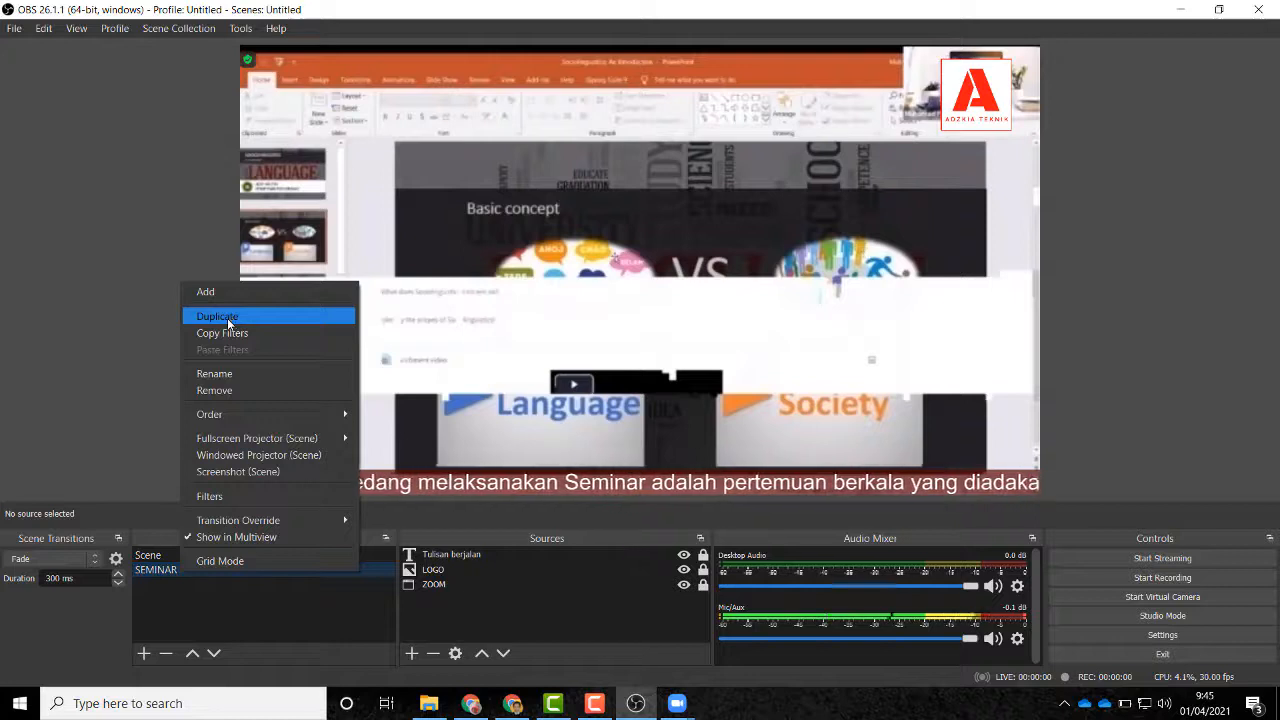
left_click(227, 316)
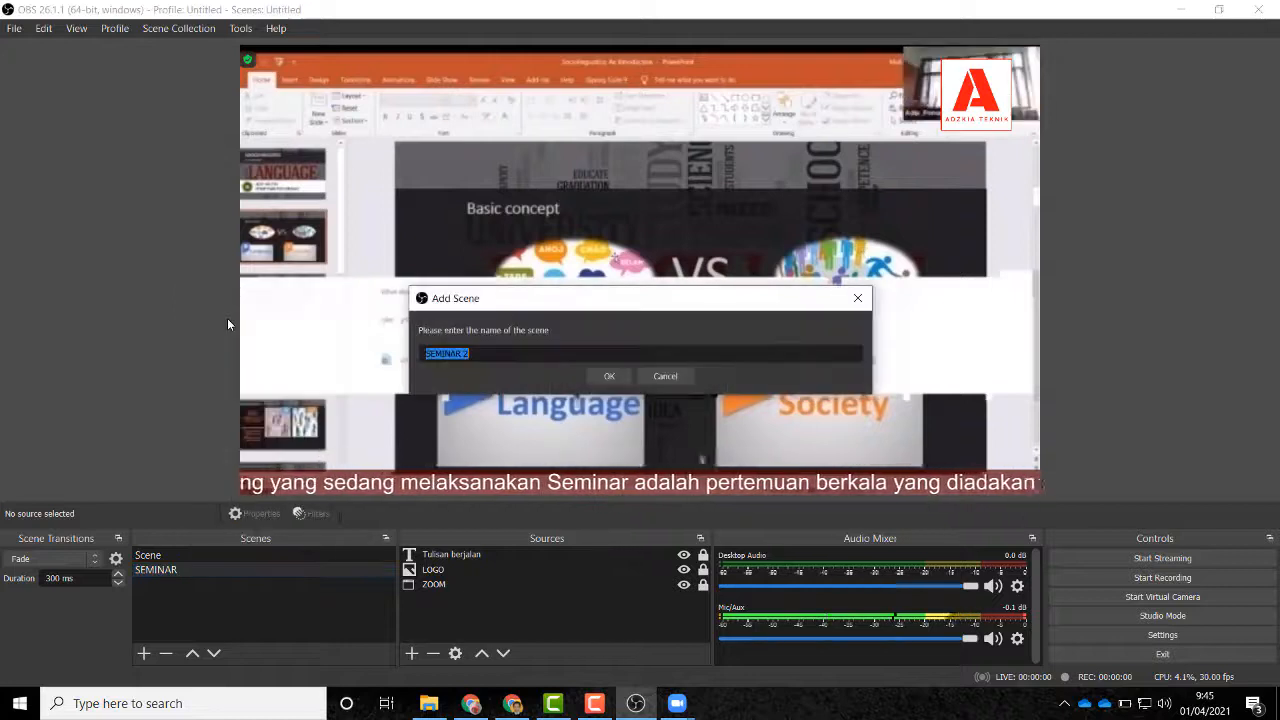
left_click(607, 377)
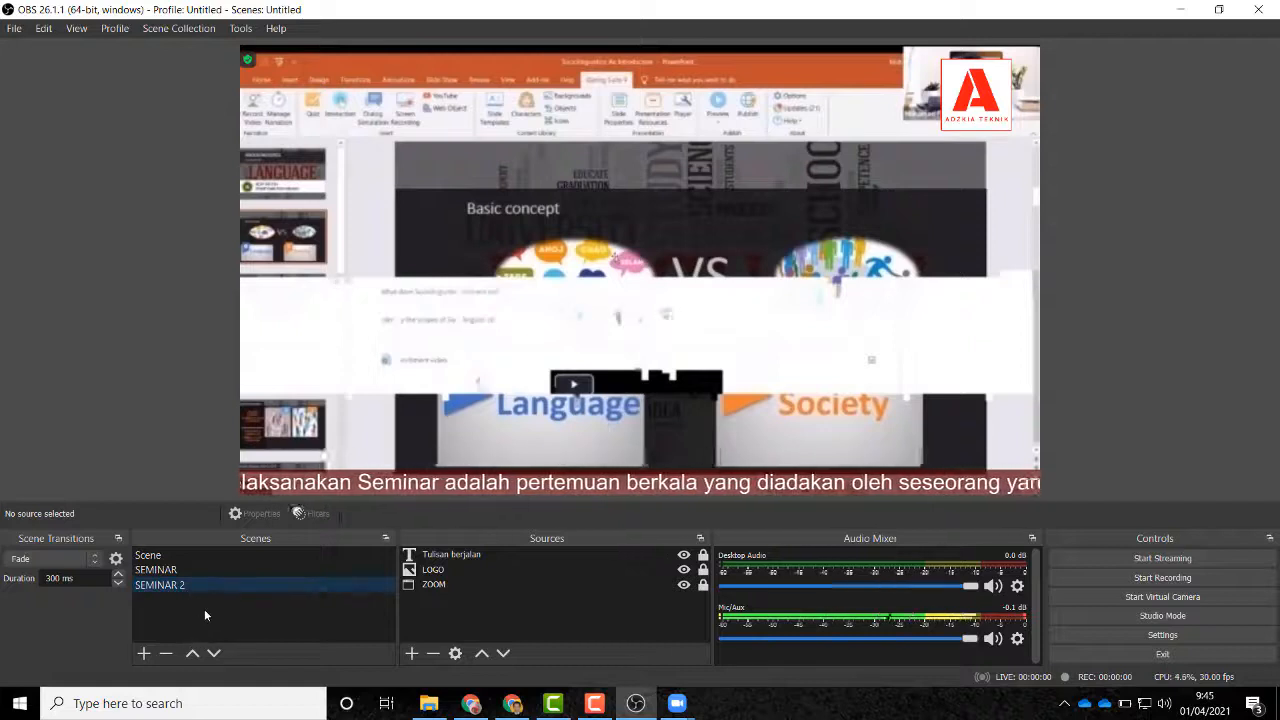
left_click(174, 569)
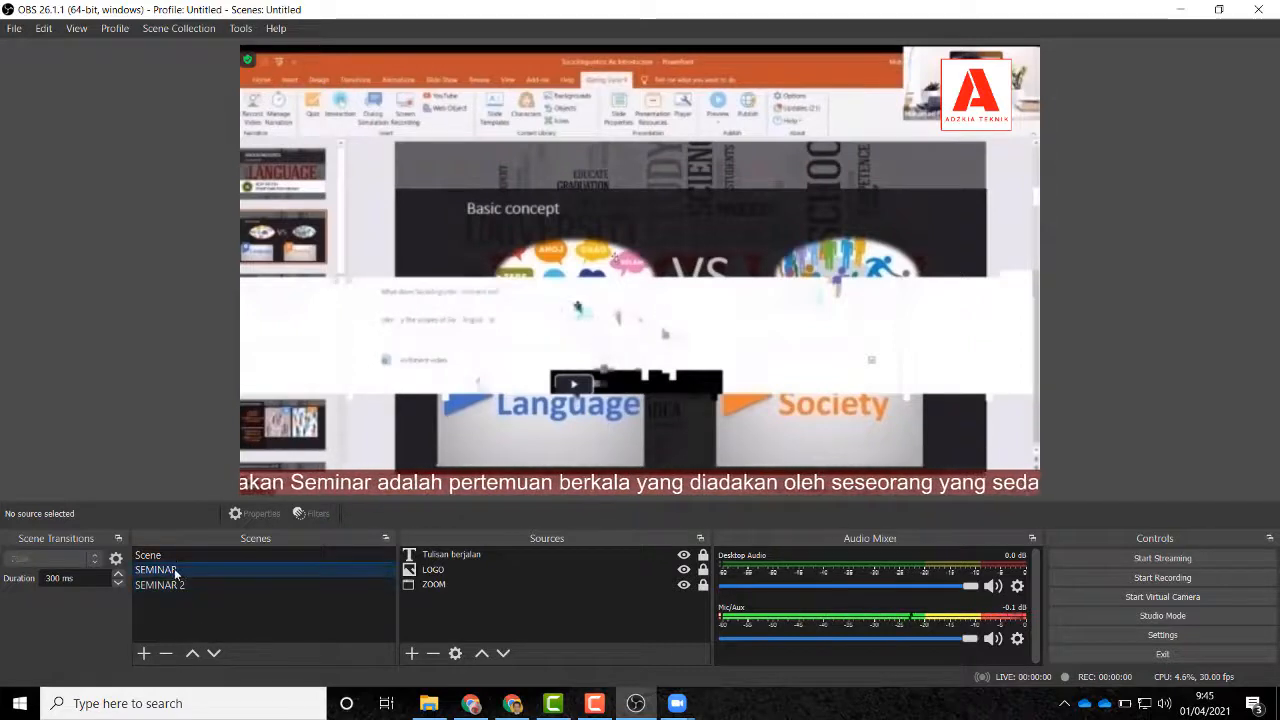
left_click(183, 586)
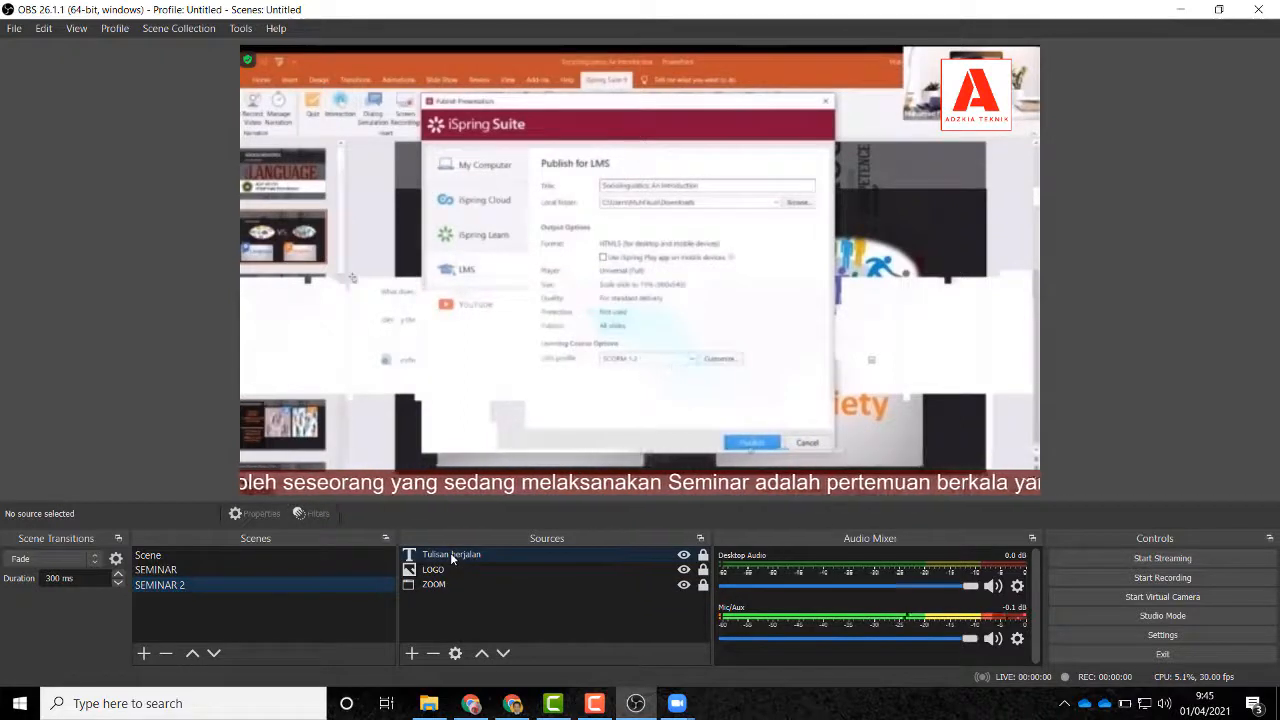
Step: Remove the ZOOM source from the SEMINAR 2 scene
left_click(434, 585)
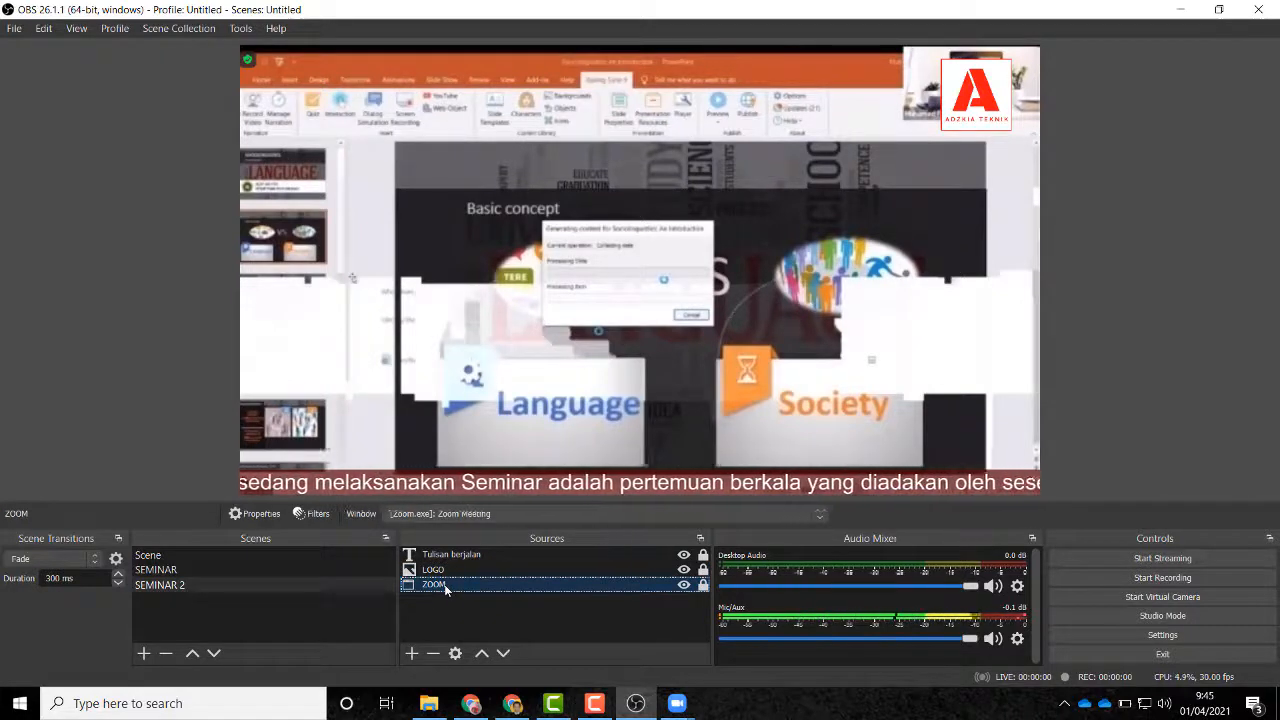
left_click(433, 653)
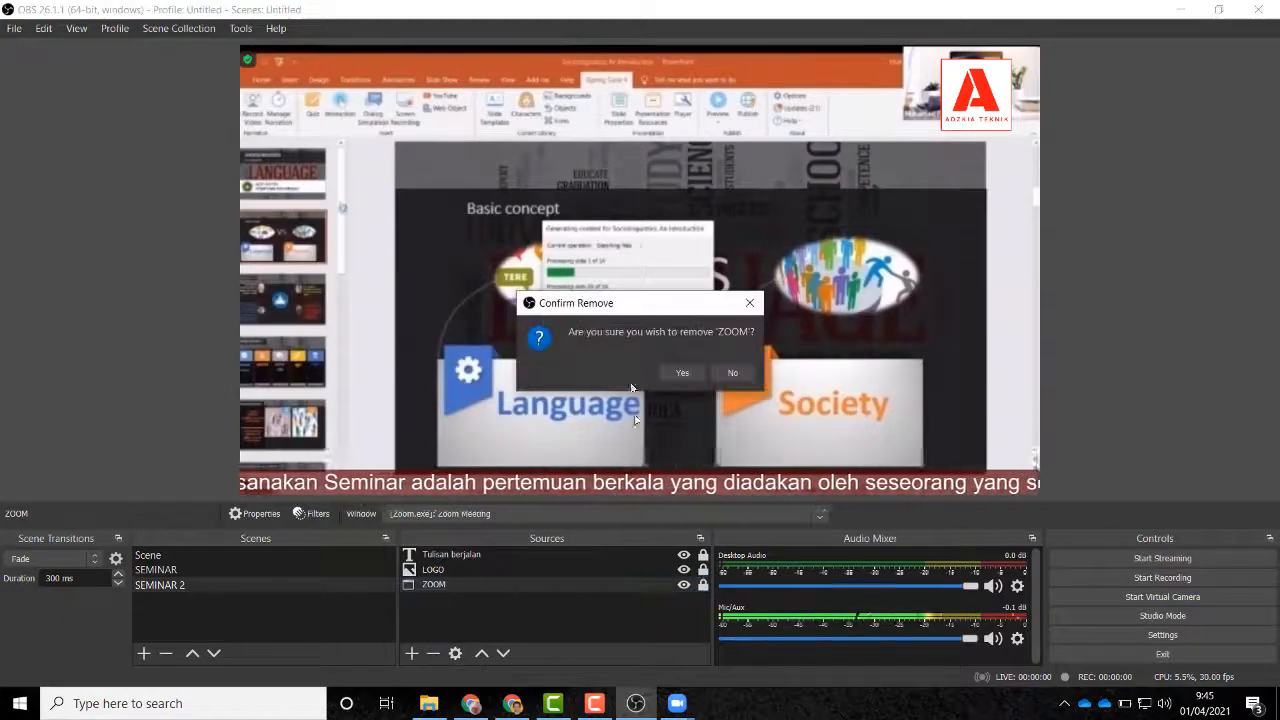
left_click(680, 372)
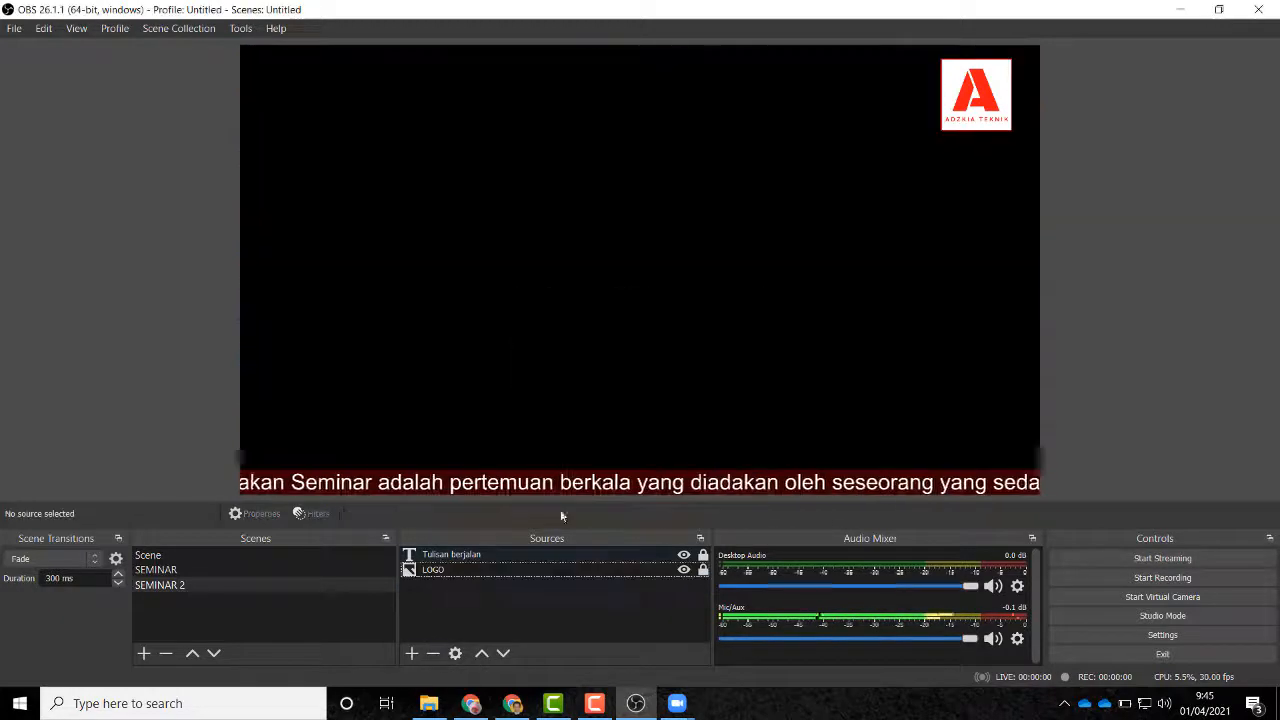
Step: Start adding a new Window Capture source and begin typing its name
left_click(411, 653)
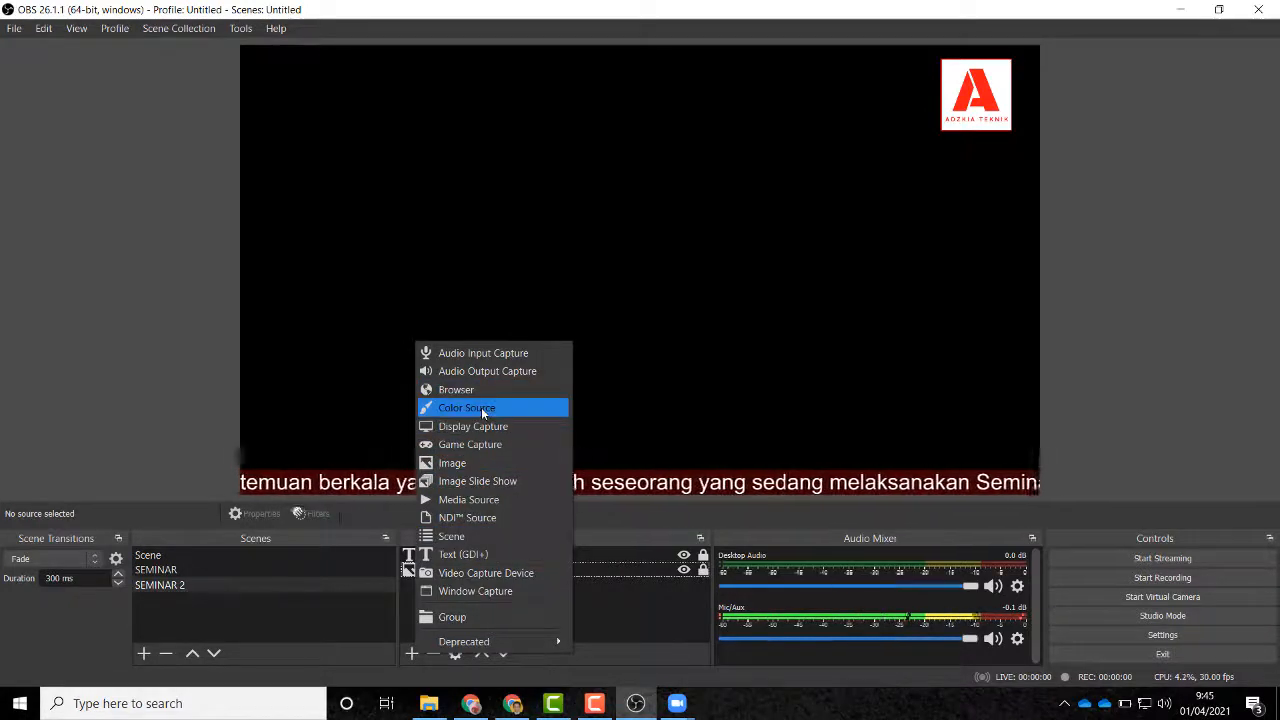
left_click(470, 591)
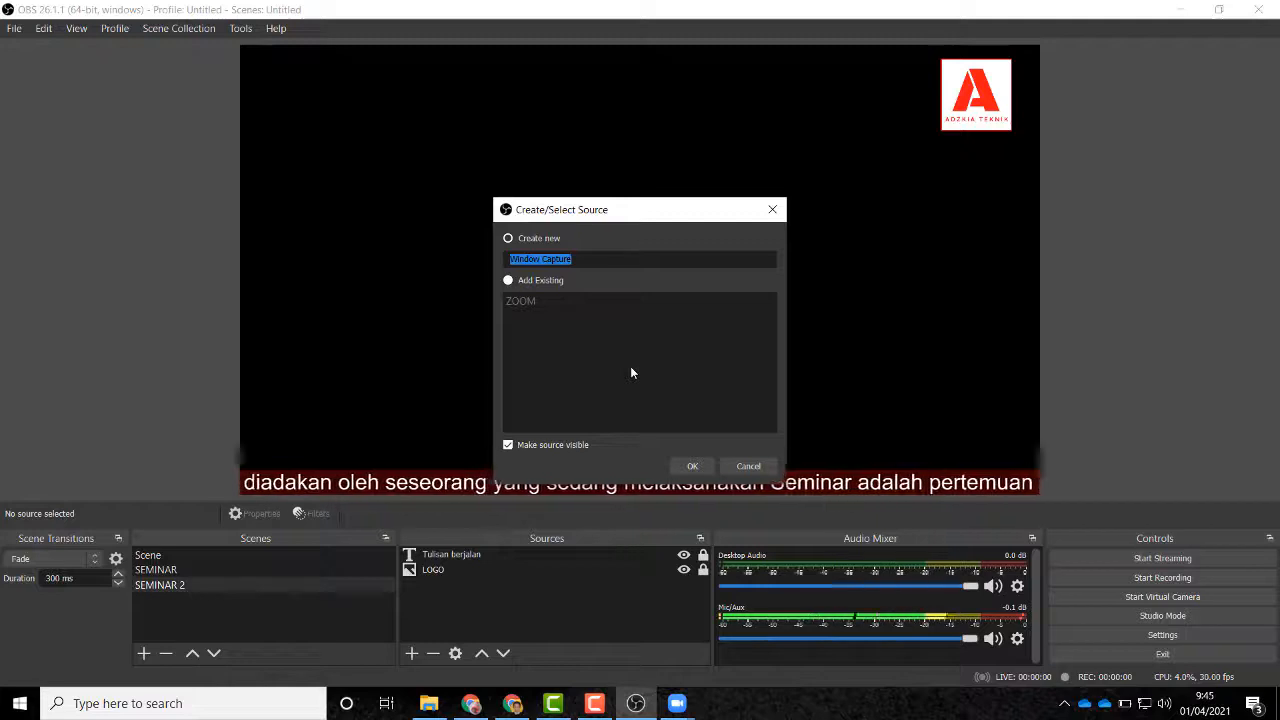
type("dek")
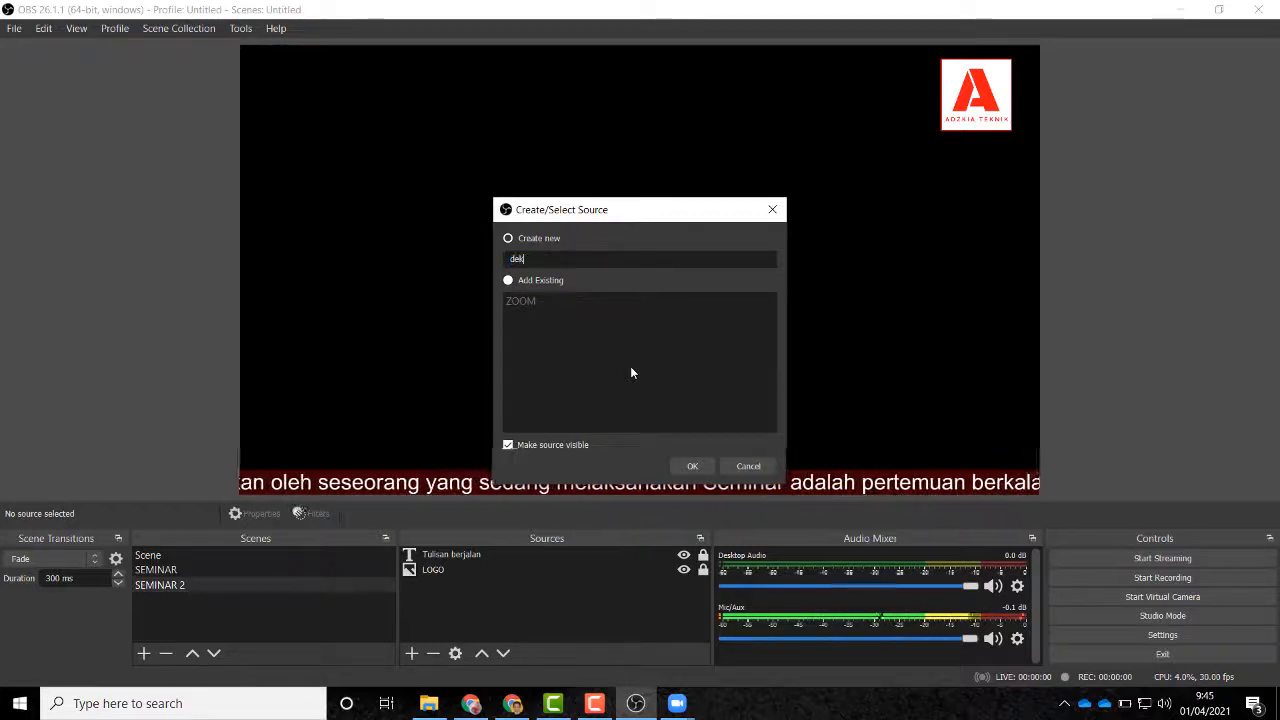
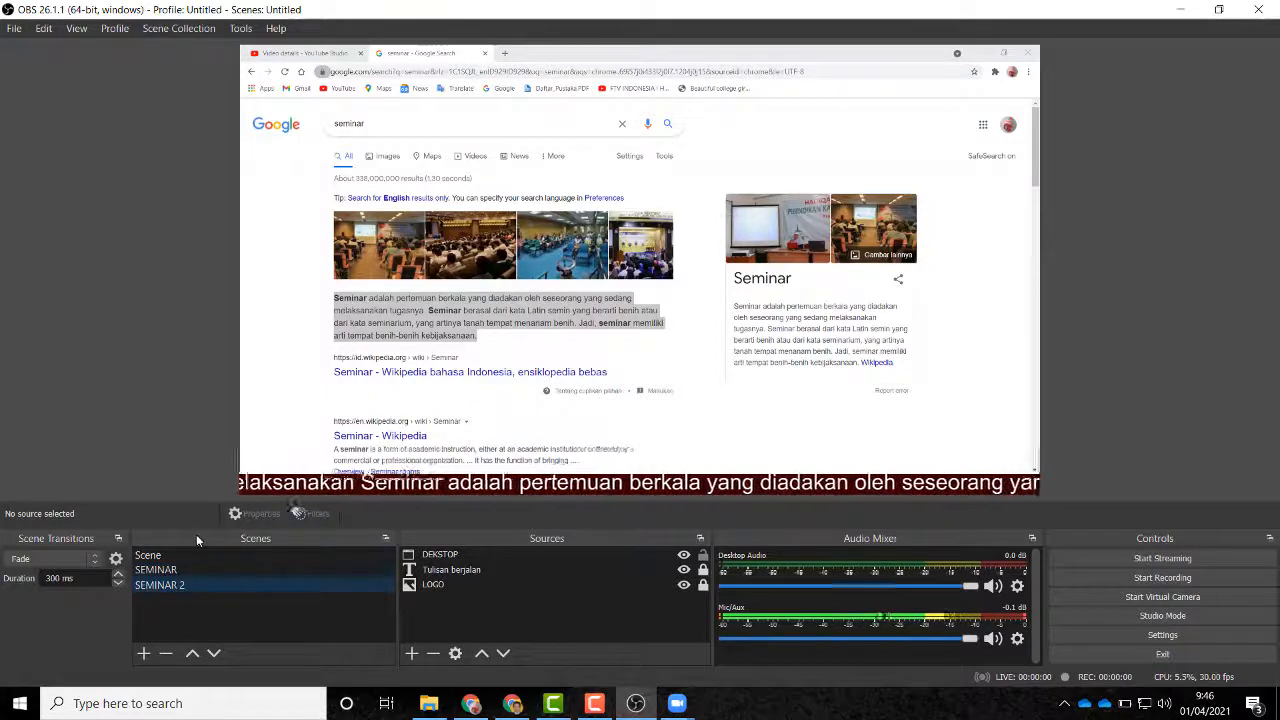
Step: Select SEMINAR 2 in the Scenes list to make it the current scene
left_click(197, 585)
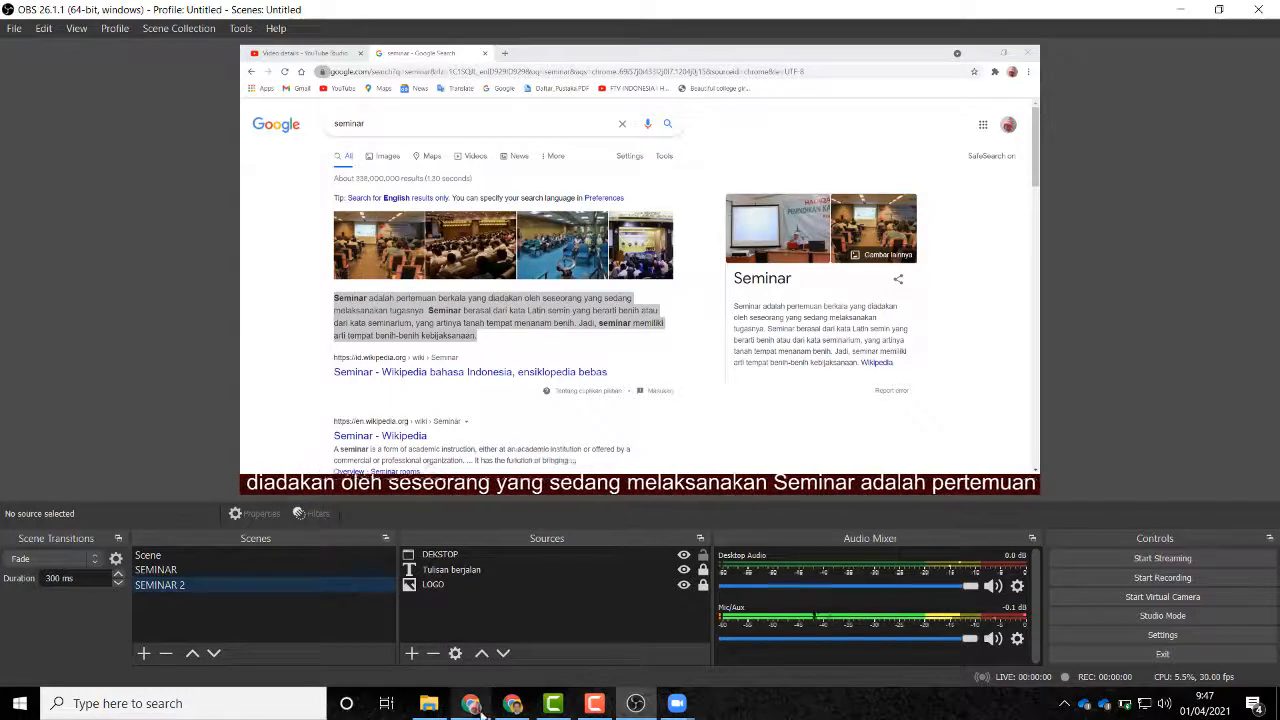
Step: Bring Chrome forward and open YouTube from the Google apps grid
left_click(478, 705)
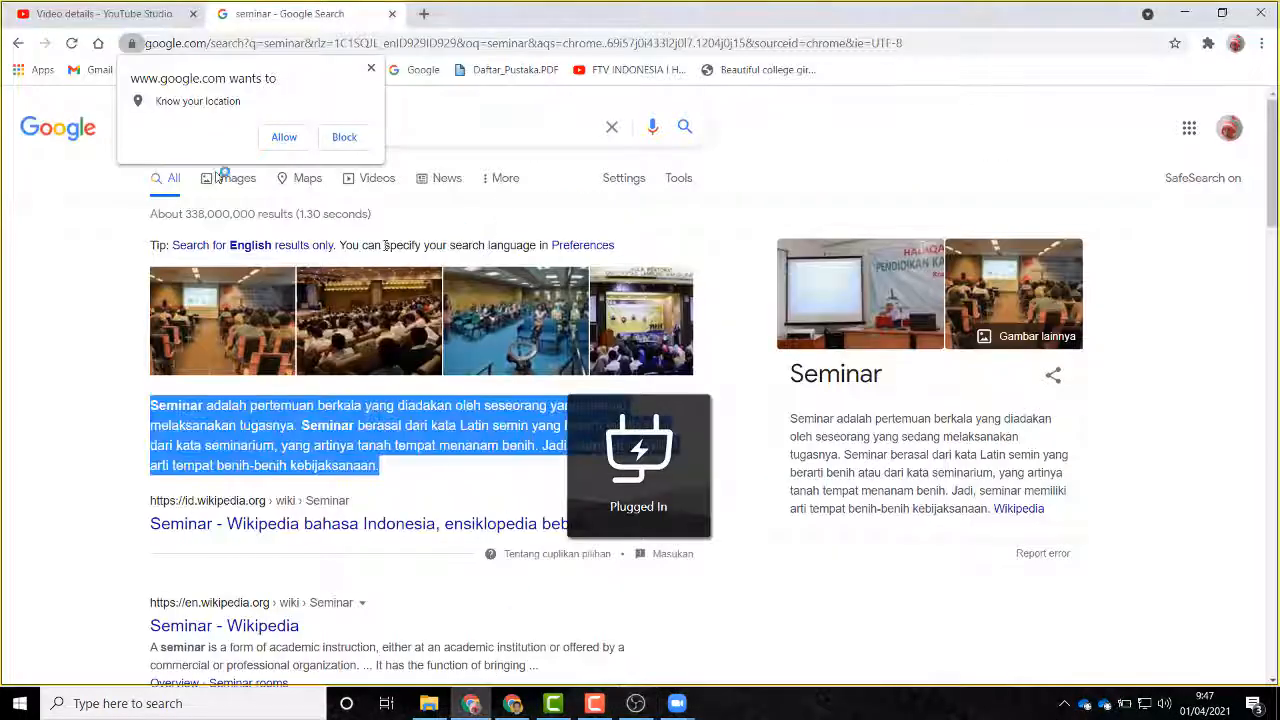
left_click(68, 174)
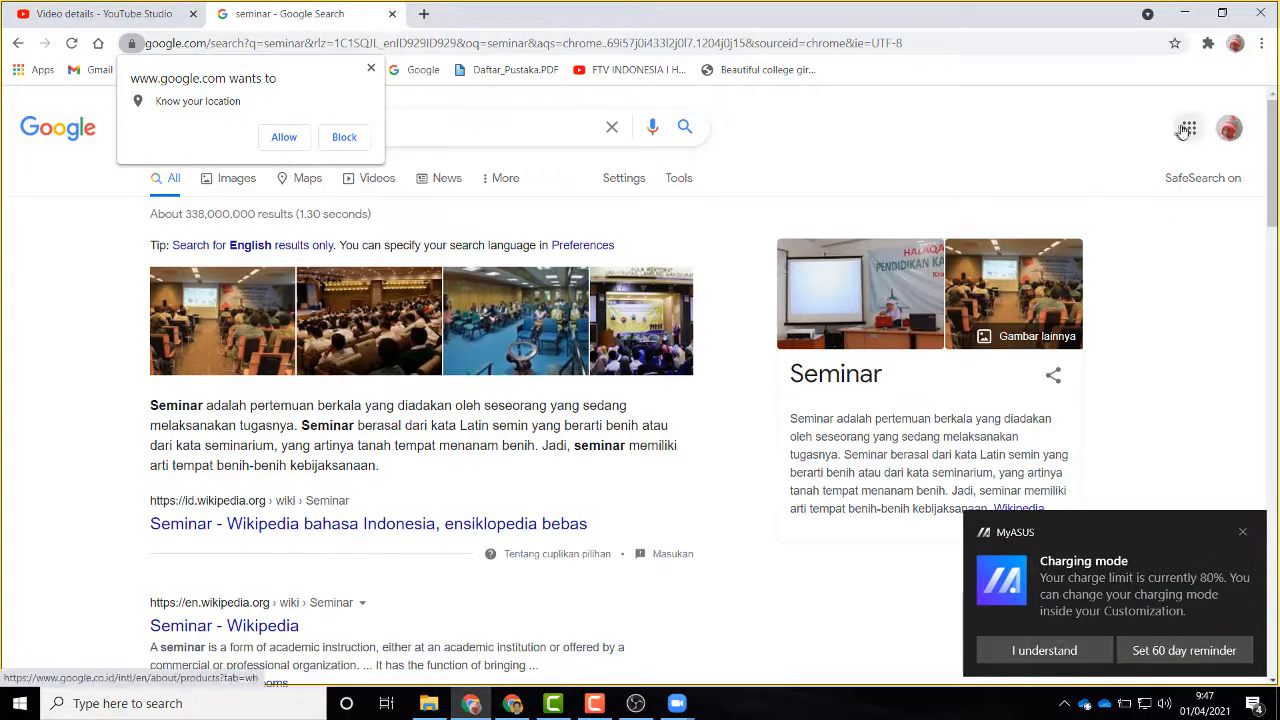
left_click(1189, 127)
left_click(1127, 290)
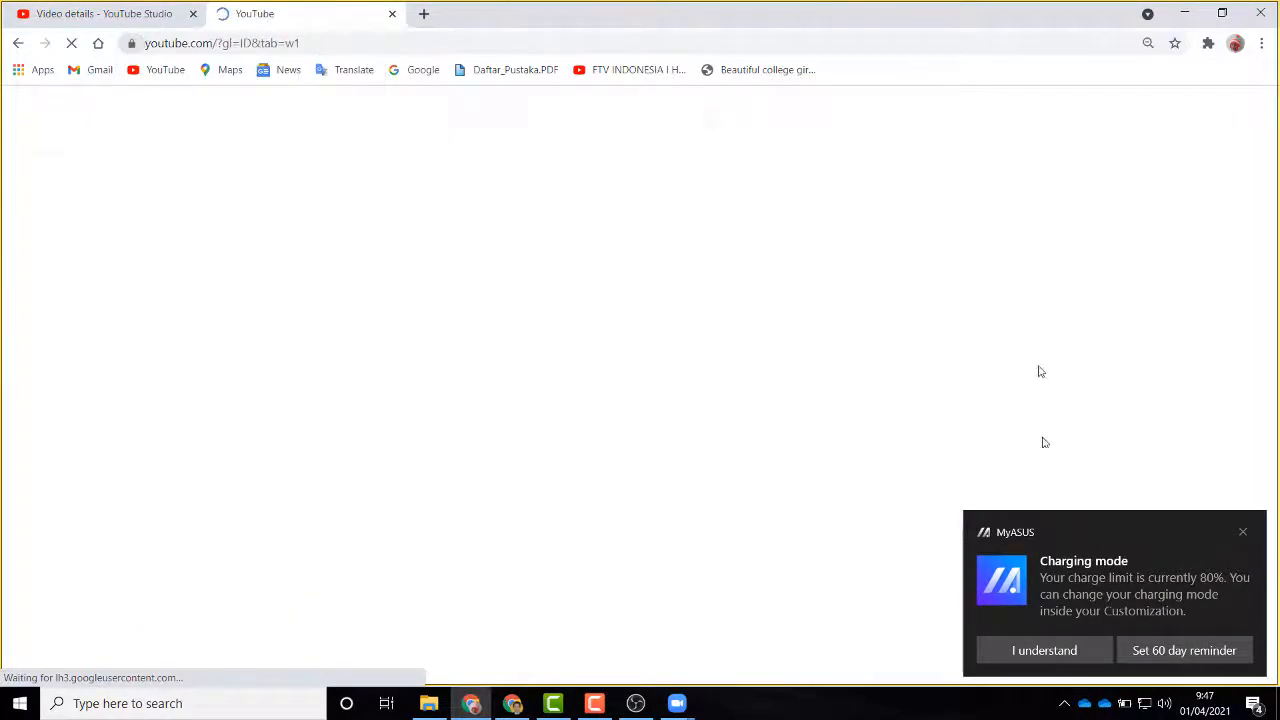
left_click(1244, 531)
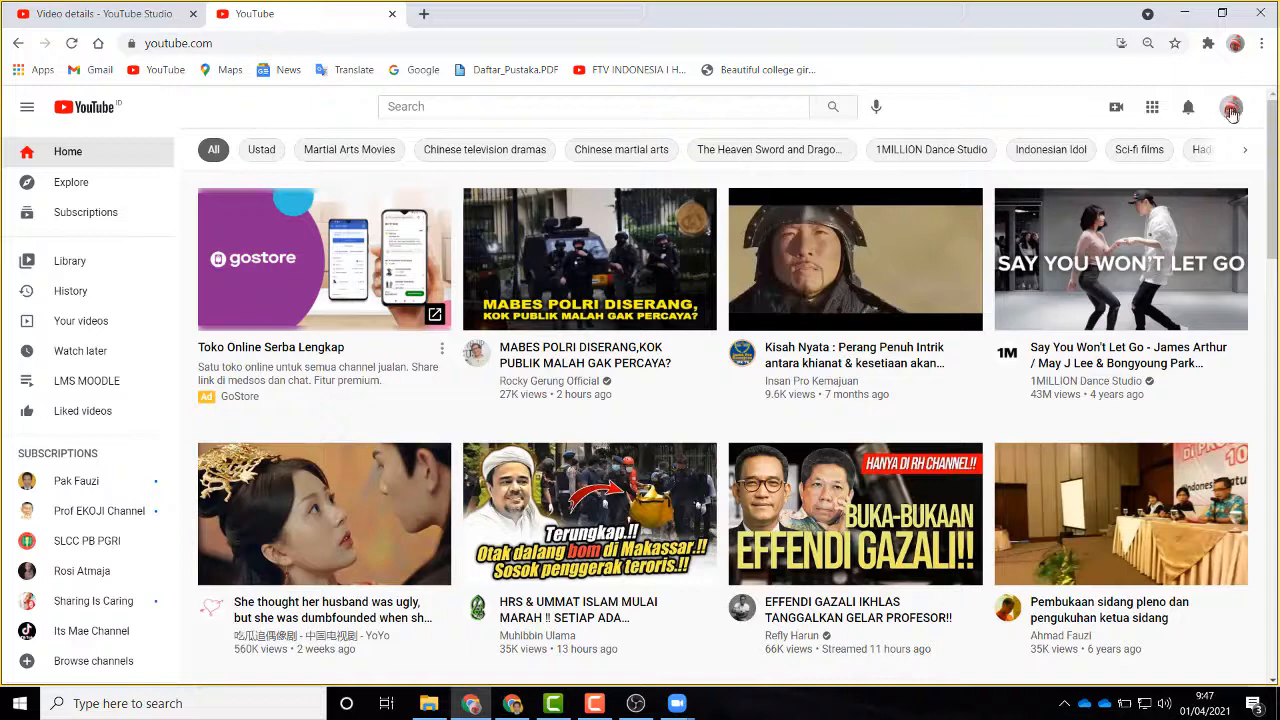
Step: Choose Go live from YouTube's Create menu to reach the live streaming manager
left_click(1233, 110)
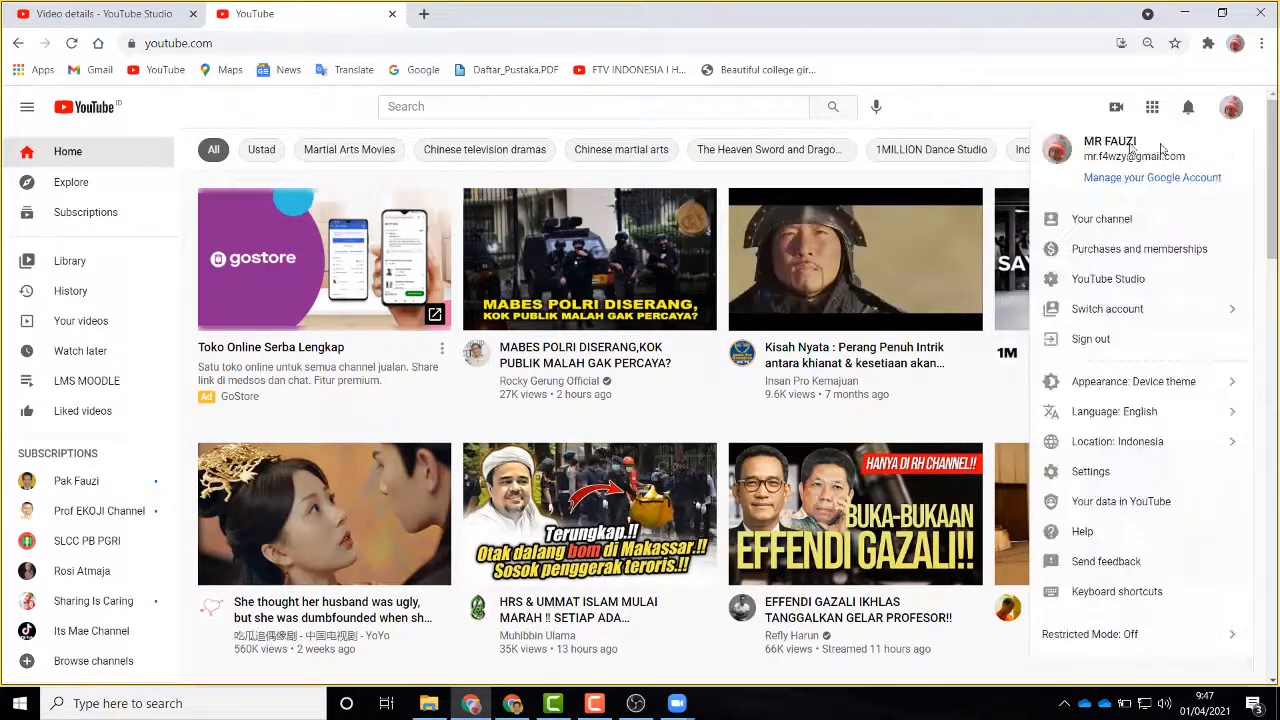
left_click(1116, 108)
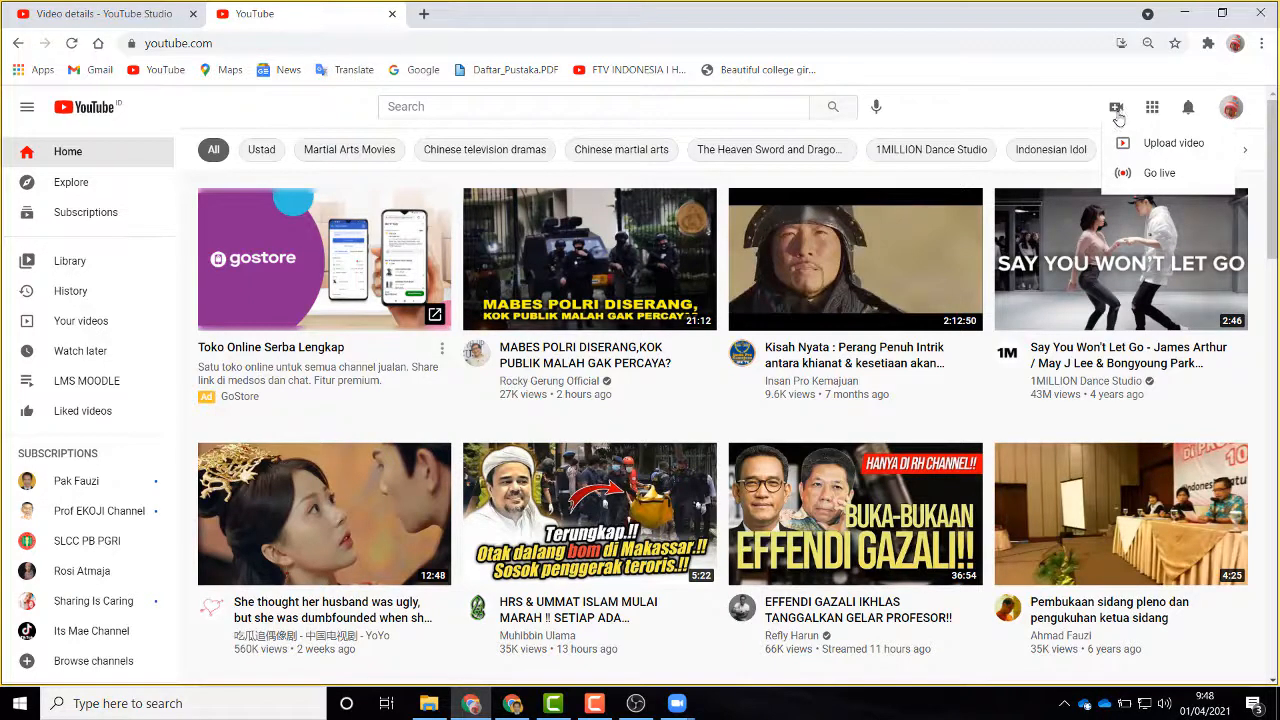
left_click(1159, 175)
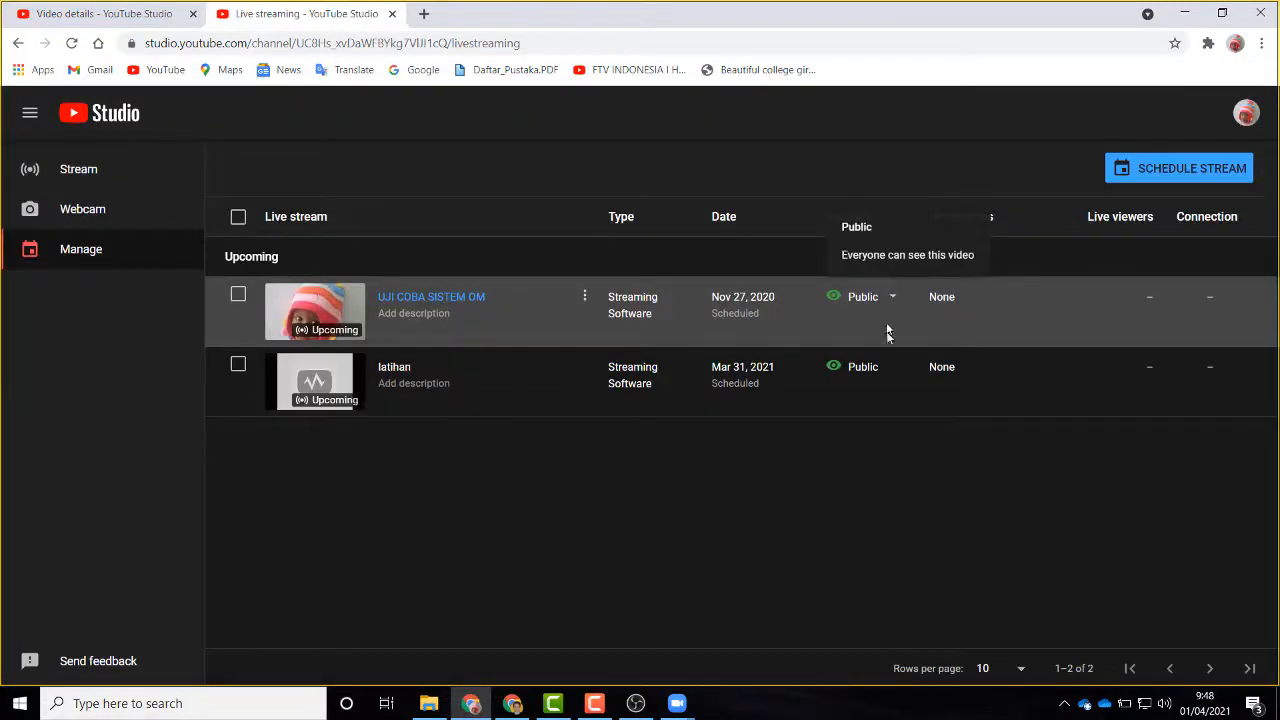
Step: Create a new scheduled stream and enter the title LATIHAN OBS
left_click(1173, 171)
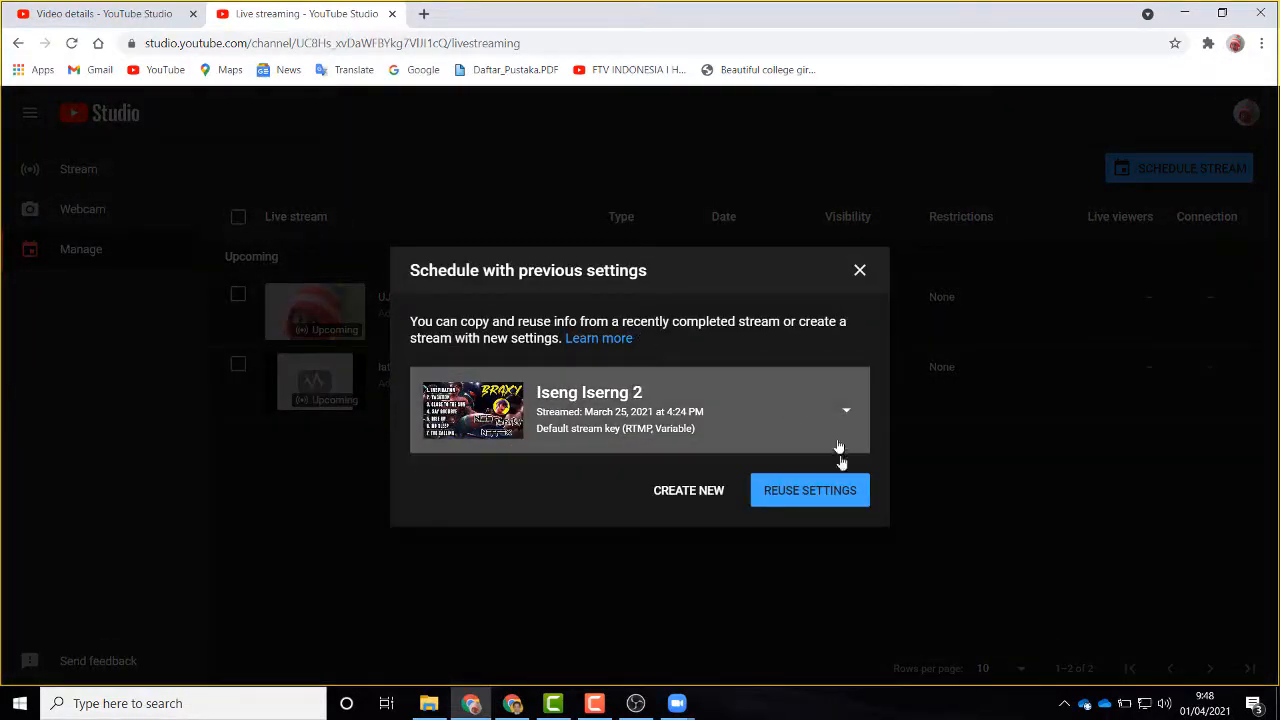
left_click(680, 492)
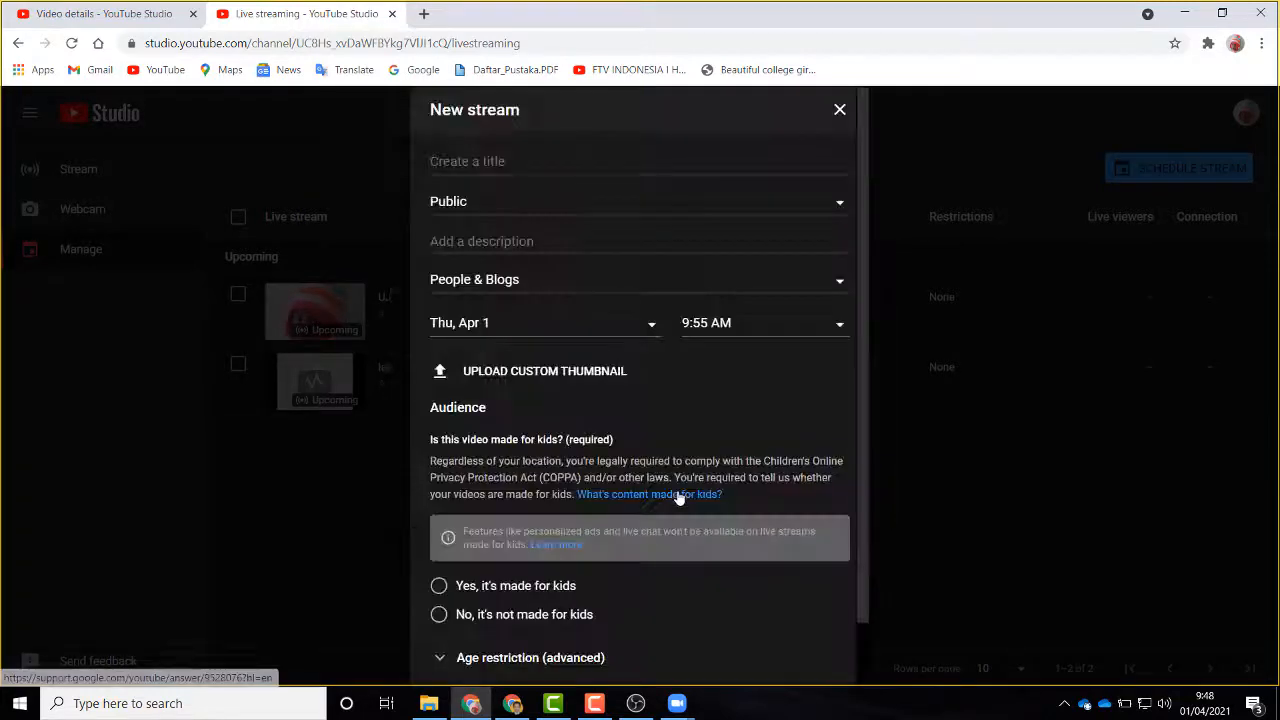
left_click(519, 163)
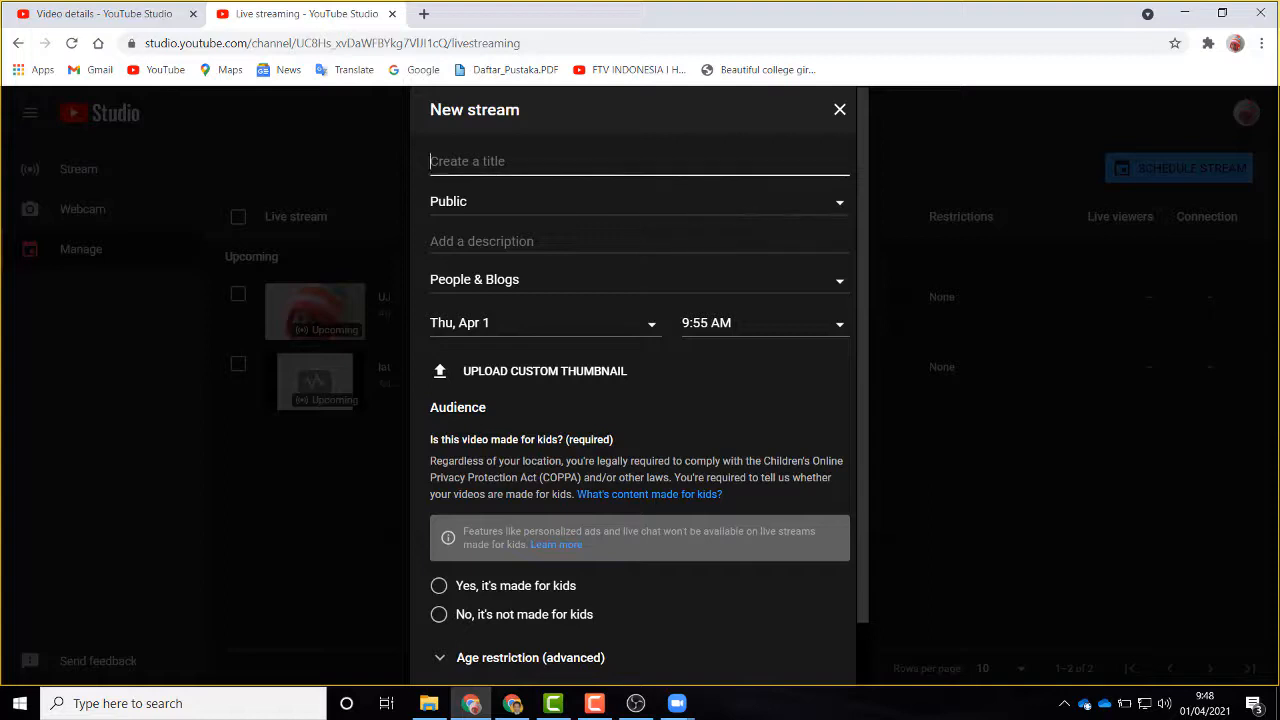
type("LATIHAN OBS")
left_click(500, 243)
scroll(572, 416, "down", 1)
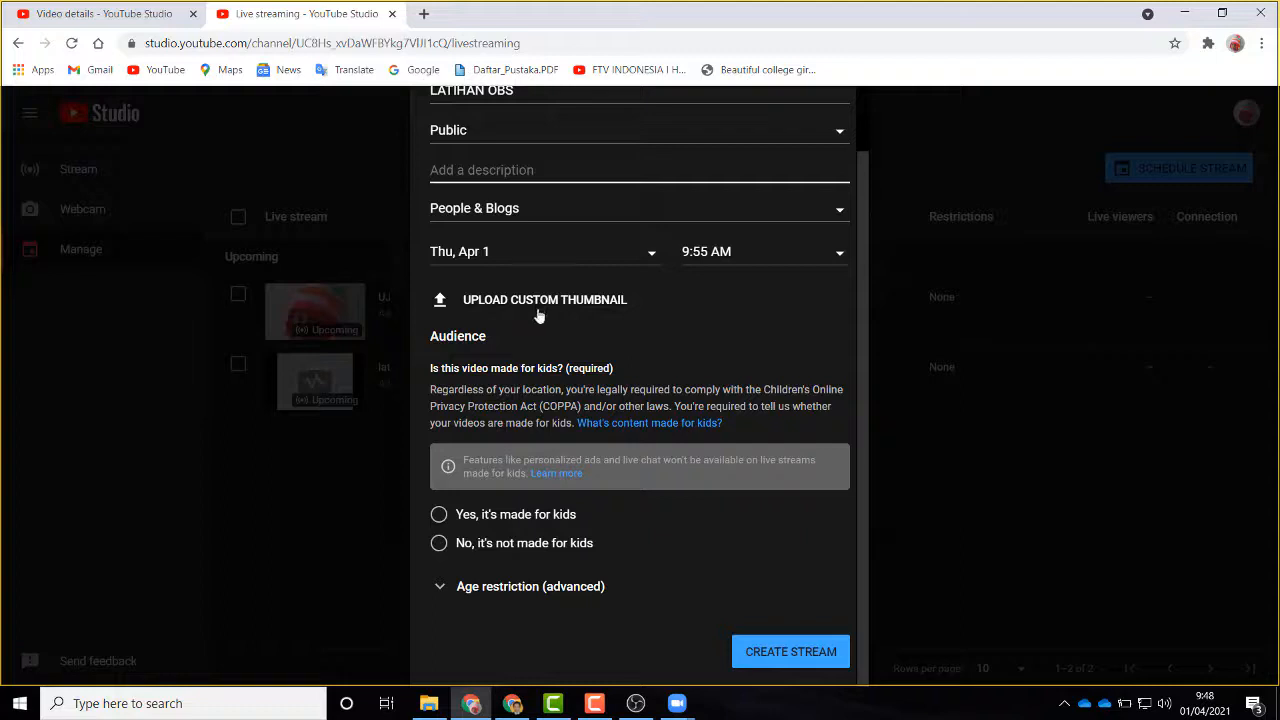
Step: Use the Desktop image 'Capture' as thumbnail, mark it not made for kids, and create the stream
left_click(503, 305)
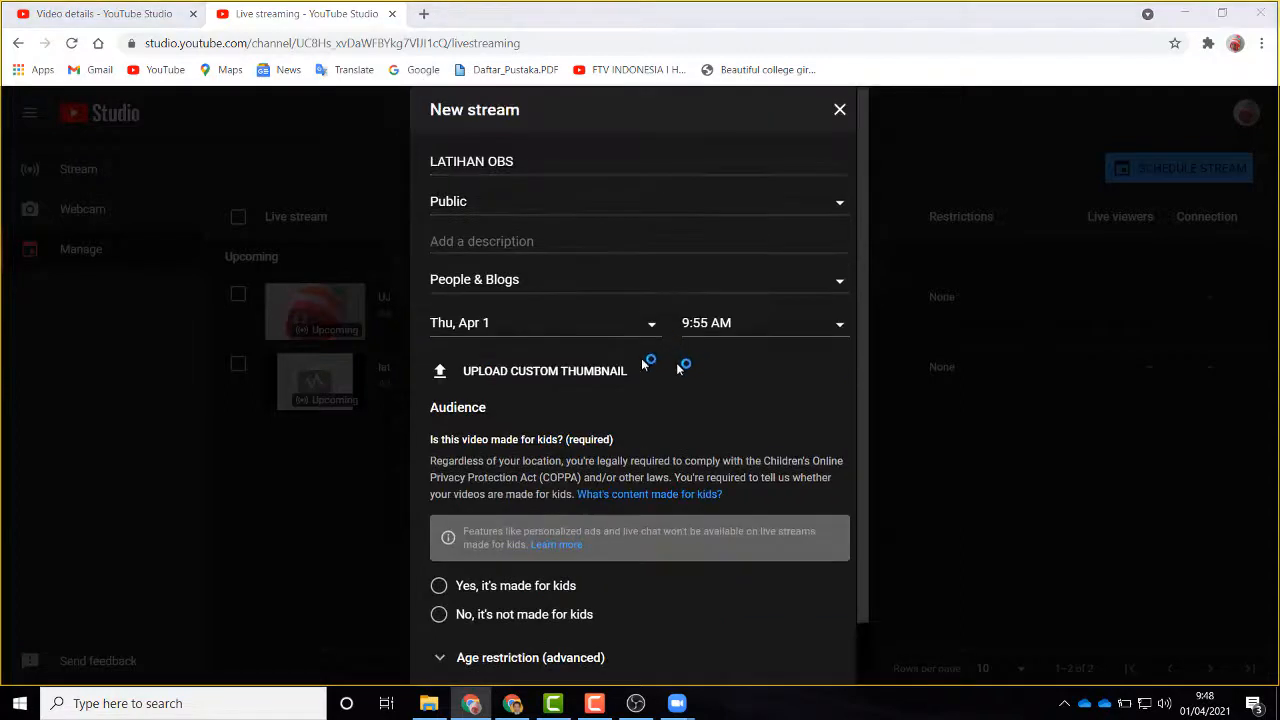
left_click(74, 145)
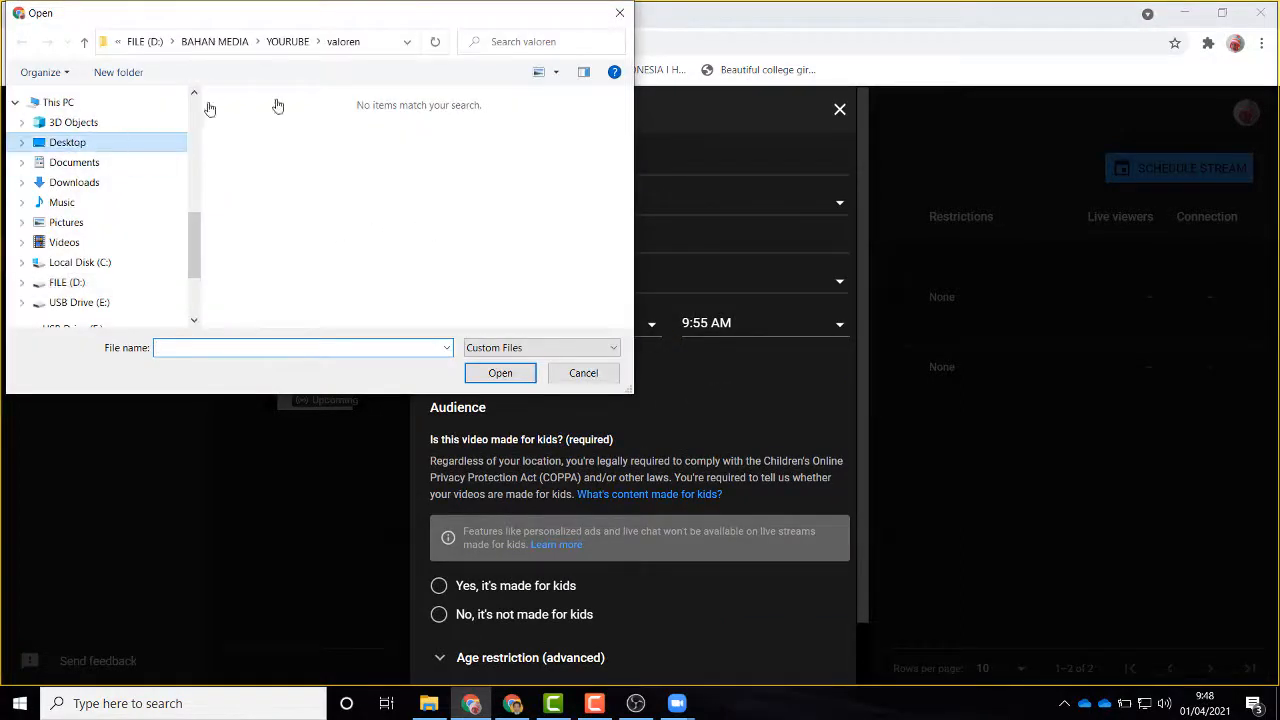
left_click(272, 163)
left_click(502, 372)
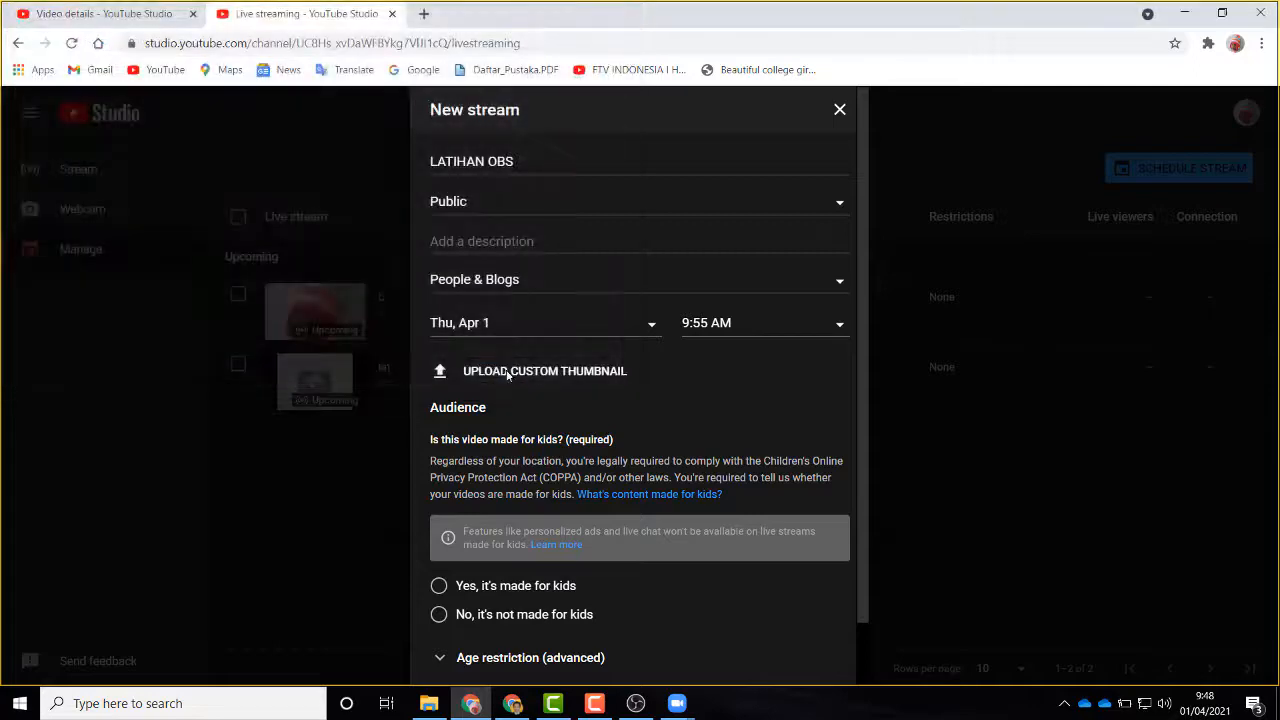
scroll(578, 459, "down", 2)
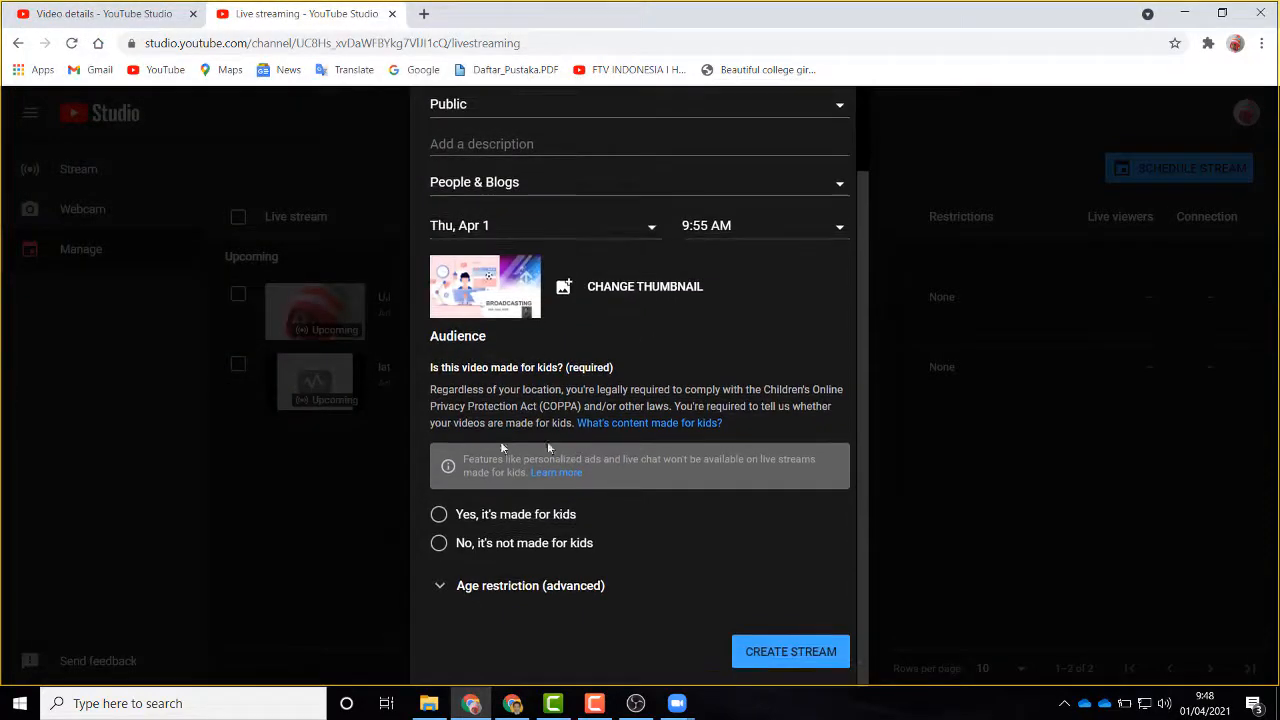
left_click(440, 543)
scroll(650, 537, "up", 2)
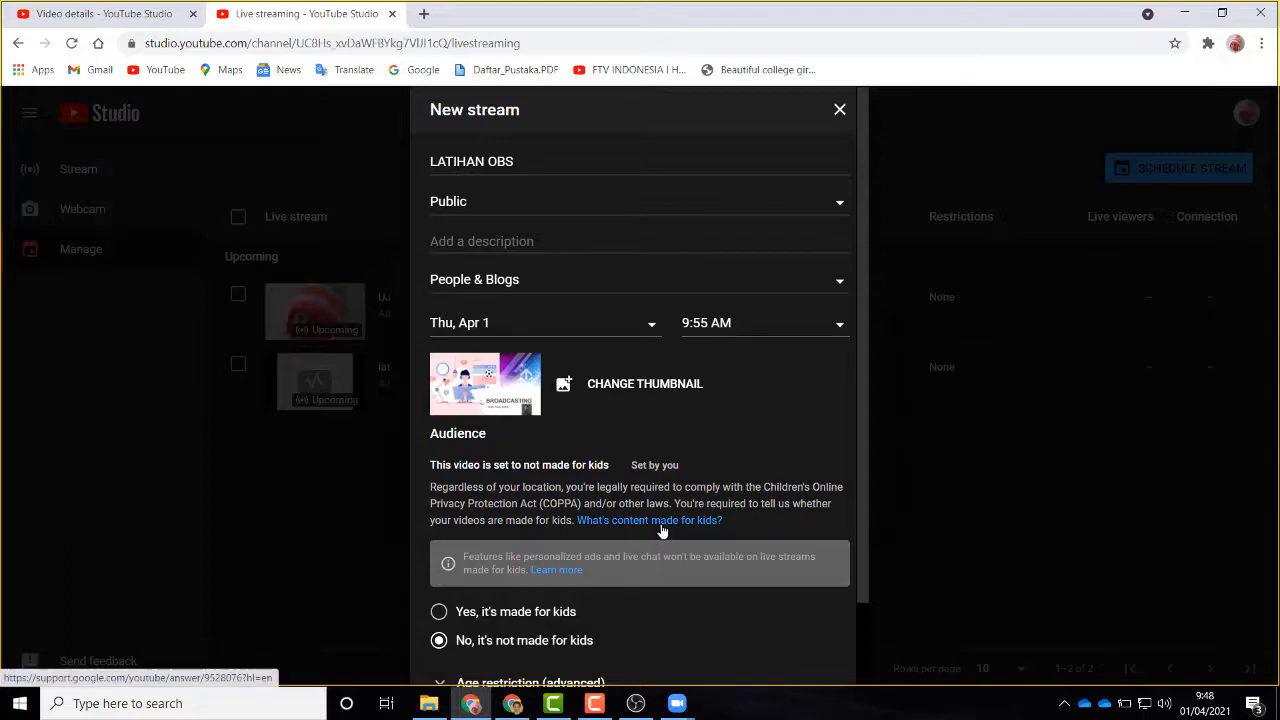
scroll(684, 570, "down", 2)
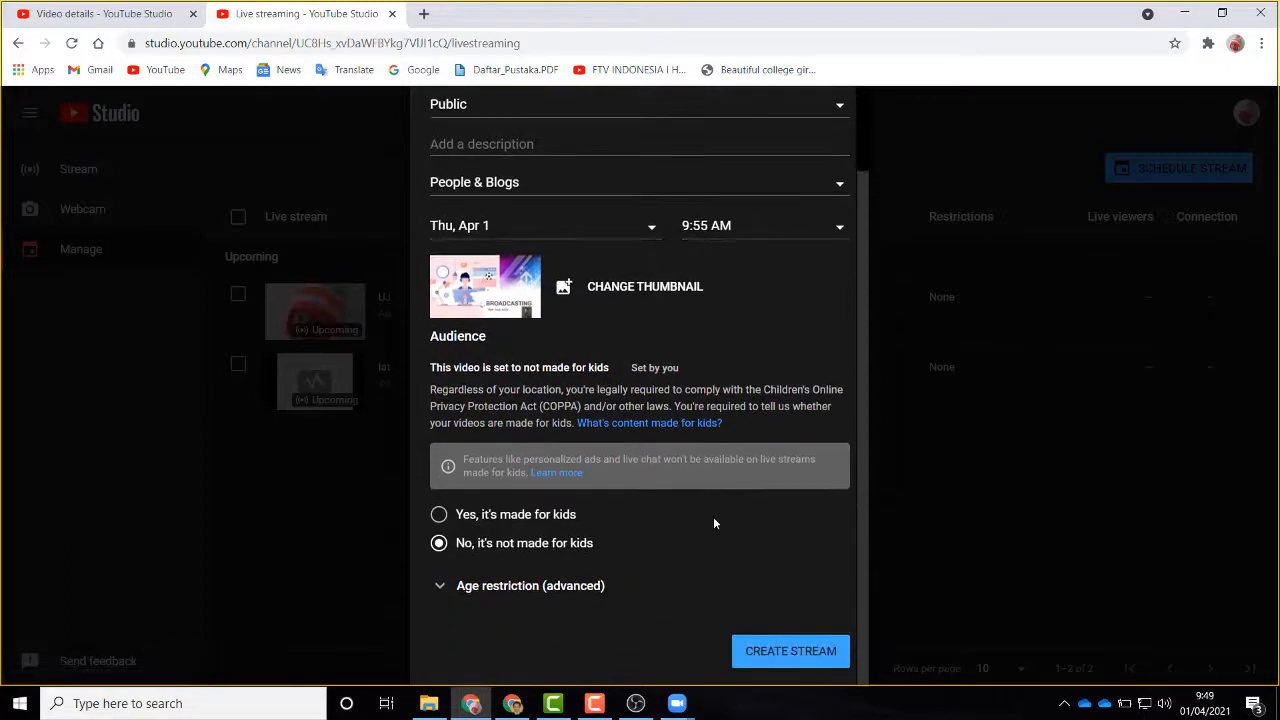
left_click(790, 651)
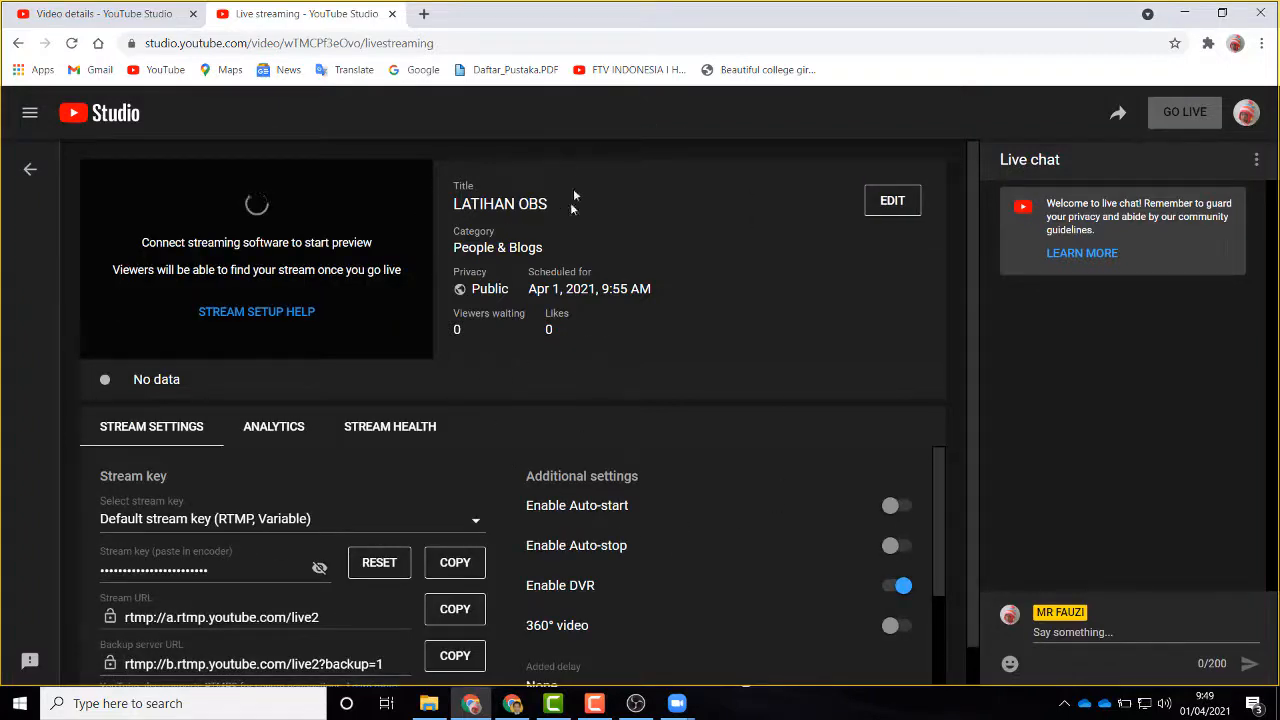
Step: Copy the LATIHAN OBS stream key
scroll(676, 446, "down", 1)
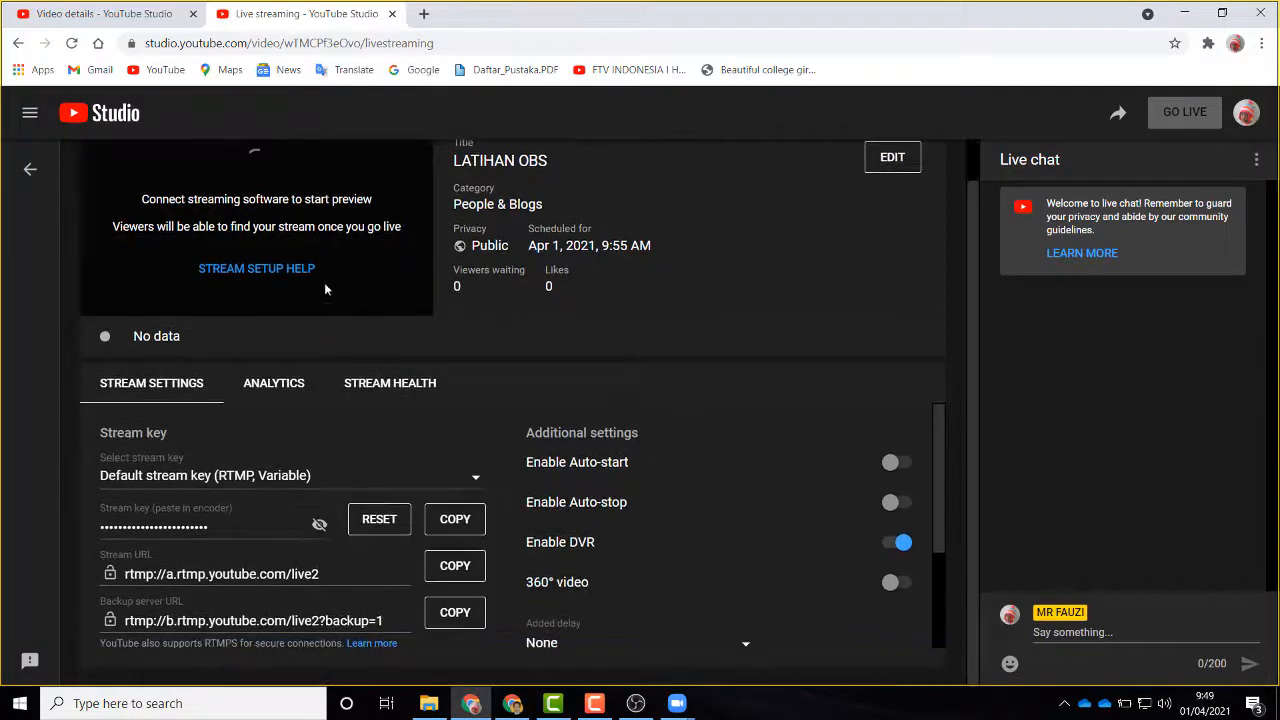
scroll(672, 467, "down", 3)
scroll(629, 471, "up", 3)
left_click(454, 521)
Step: Enable Auto-start and Auto-stop for the stream, confirming each dialog
left_click(897, 464)
left_click(771, 450)
left_click(896, 505)
left_click(770, 449)
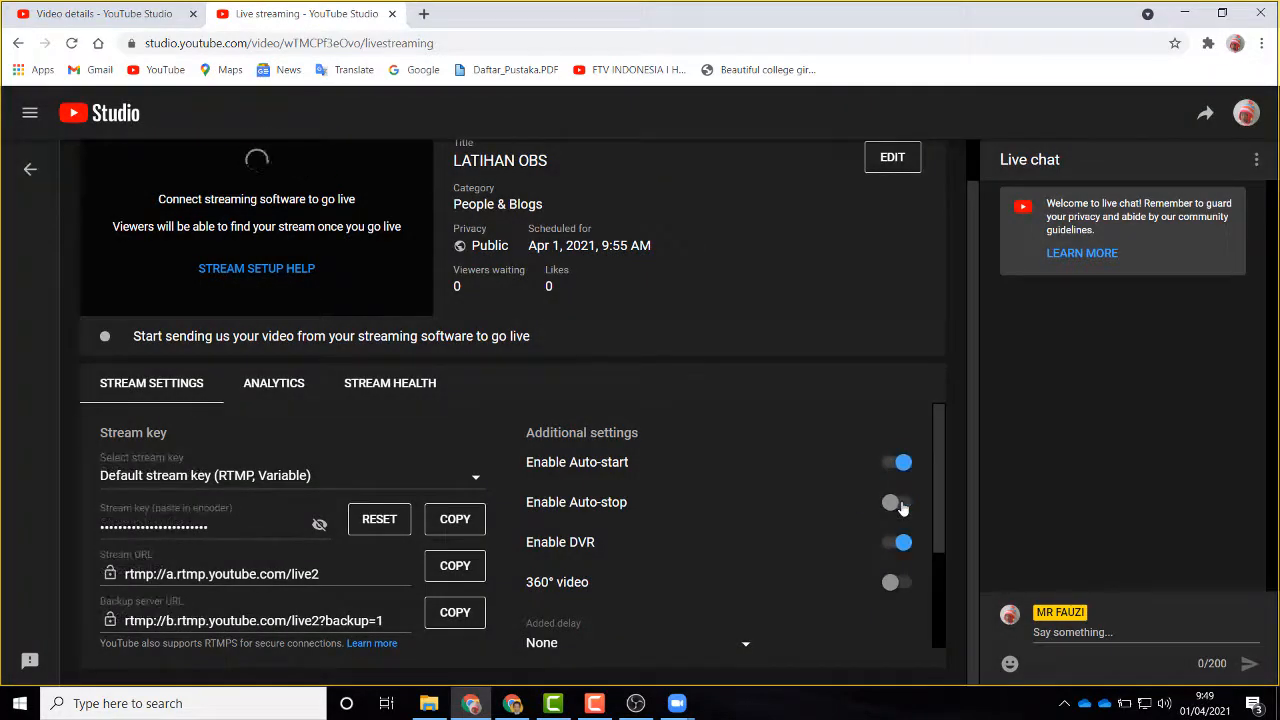
left_click(895, 505)
left_click(775, 450)
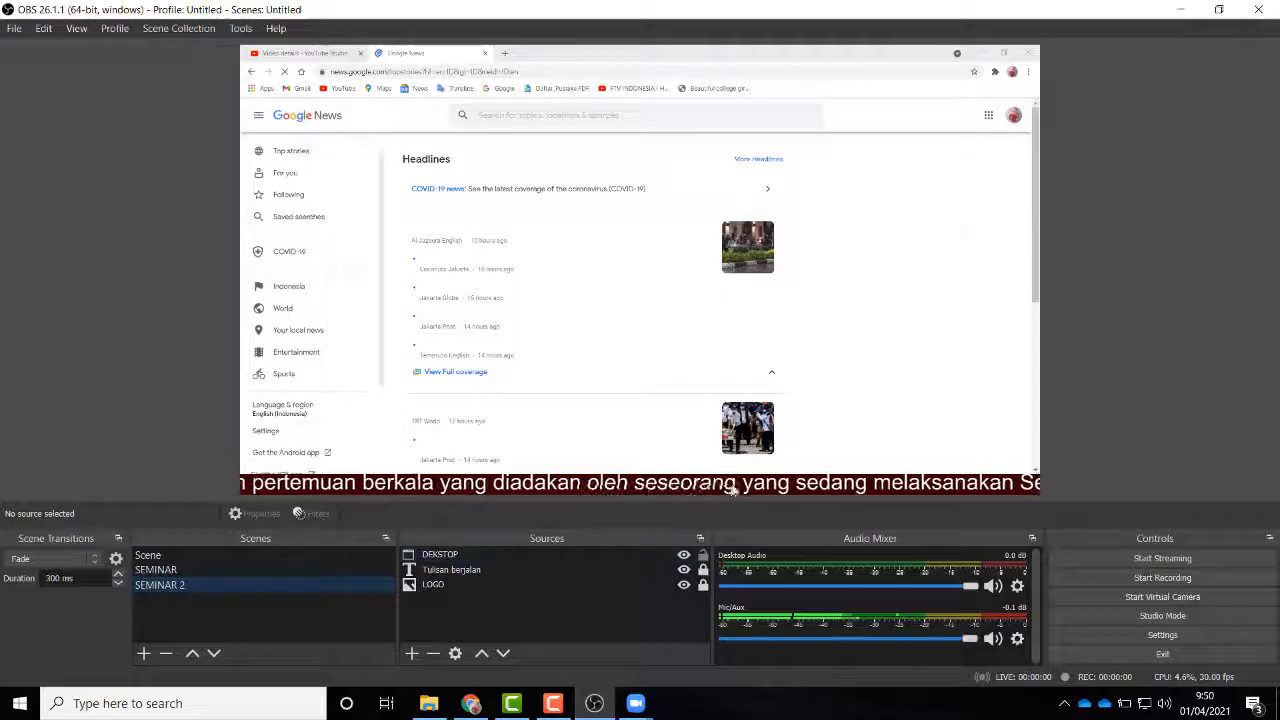
Step: Make SEMINAR 2 the active scene and open OBS Settings
left_click(166, 584)
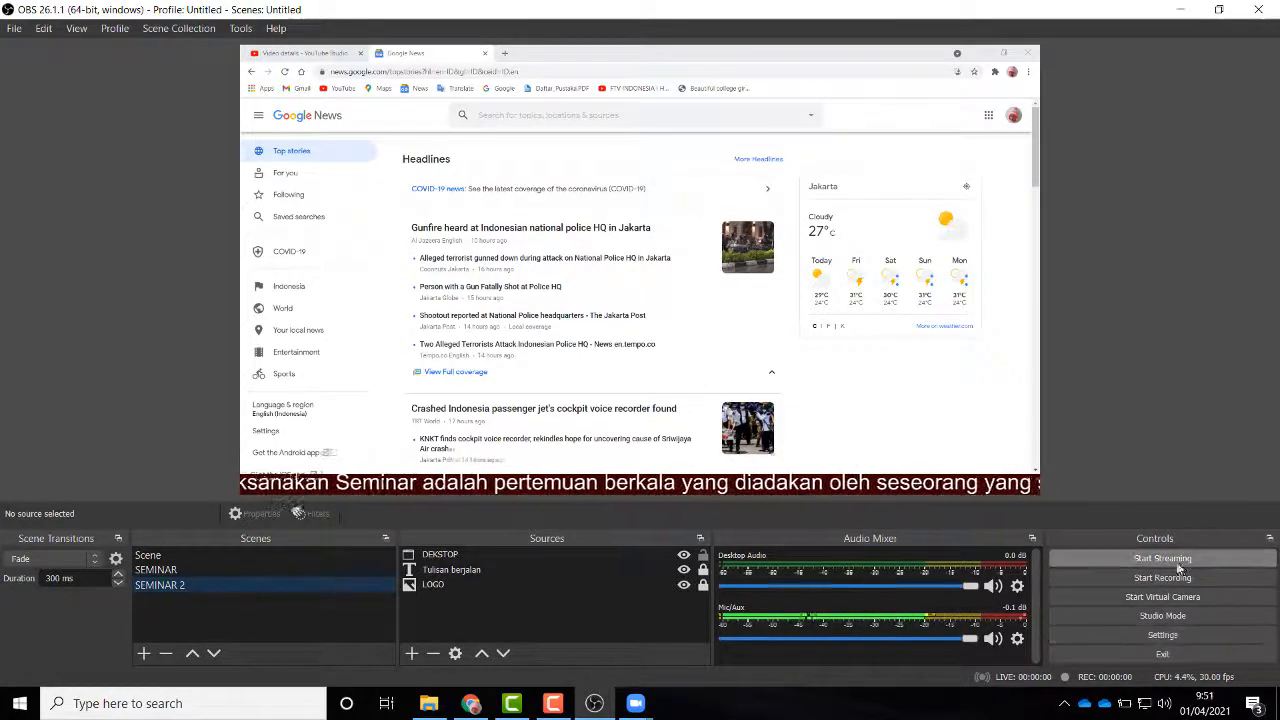
left_click(1162, 636)
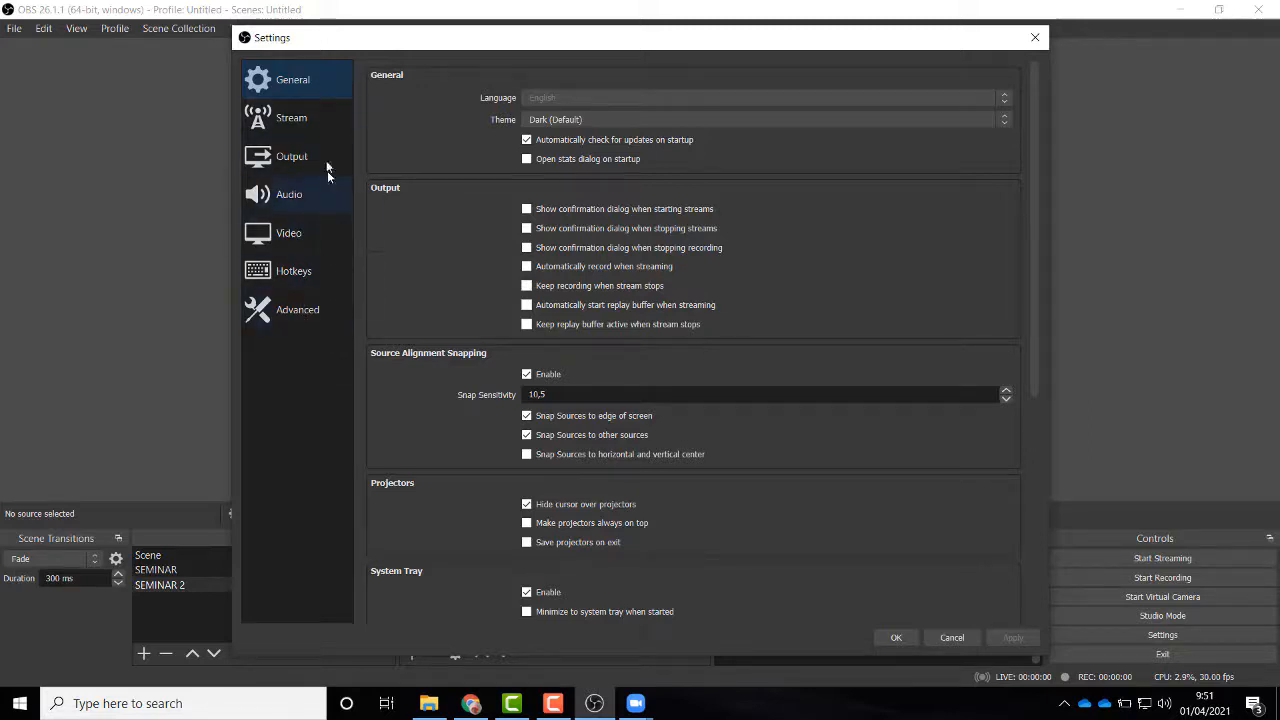
Step: On the Stream page, keep YouTube - RTMP, replace the old stream key with the copied one, and save
left_click(276, 121)
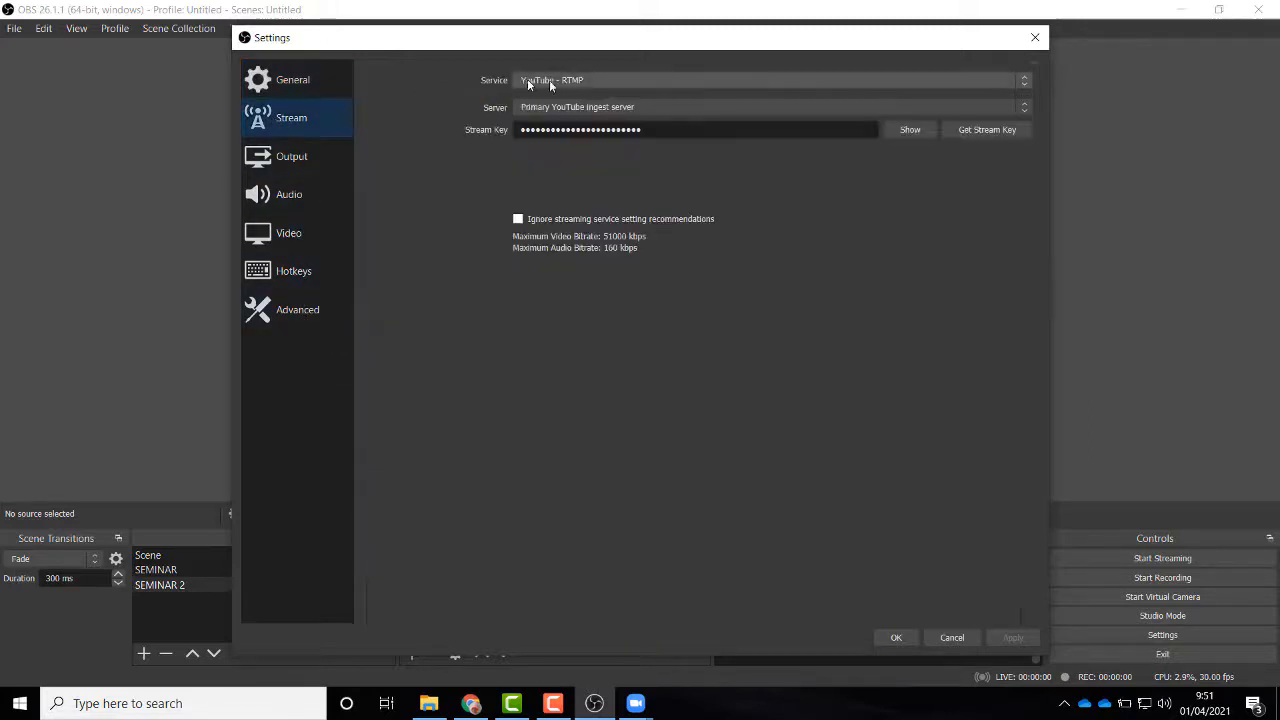
left_click(603, 80)
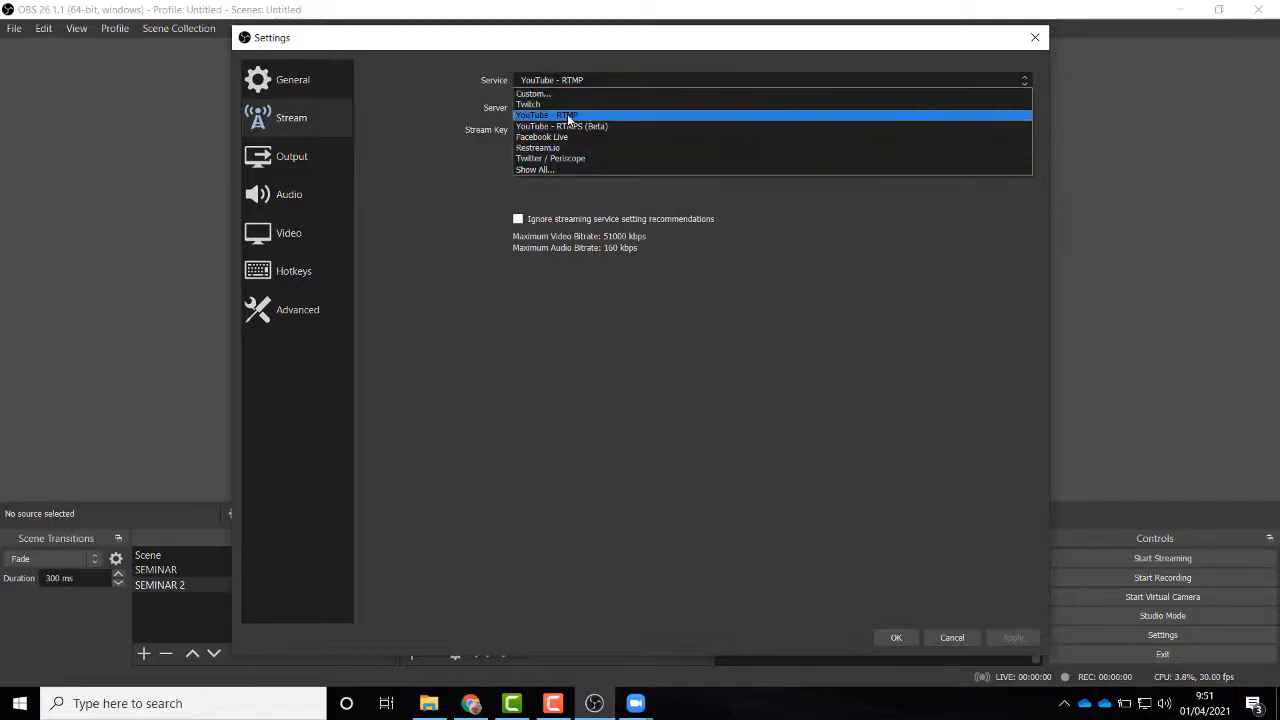
left_click(568, 117)
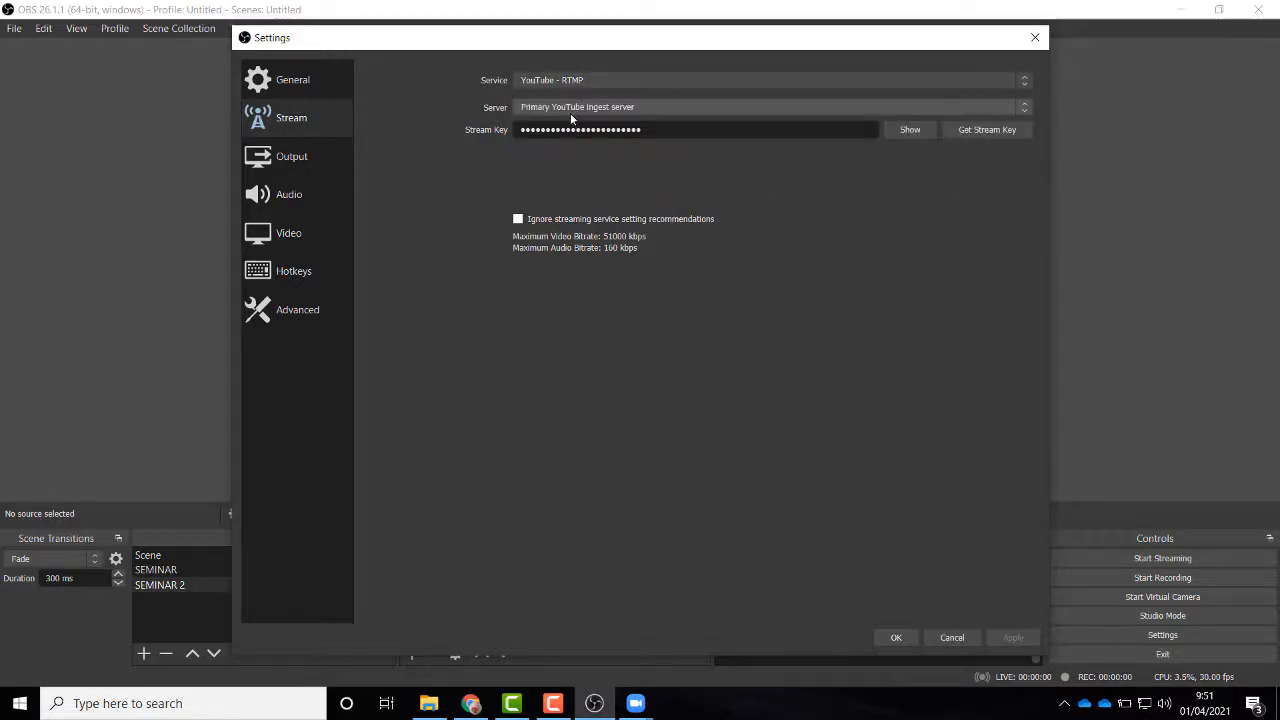
left_click(614, 82)
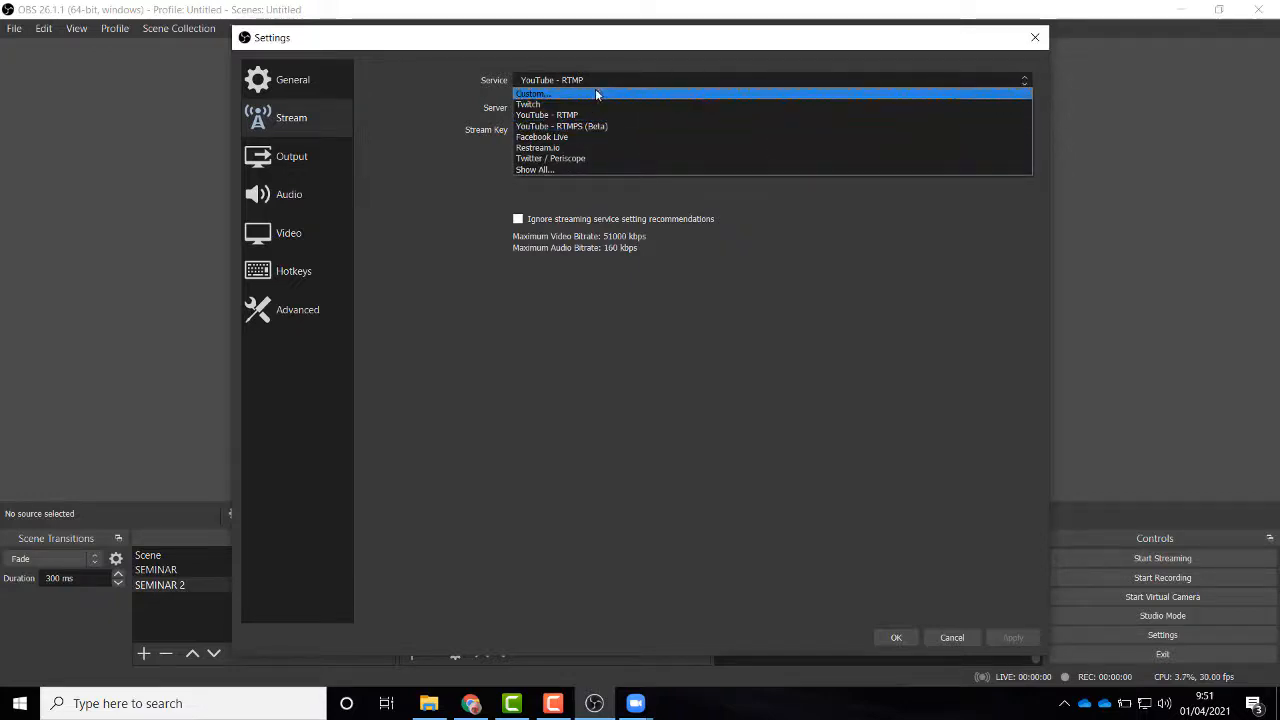
left_click(593, 79)
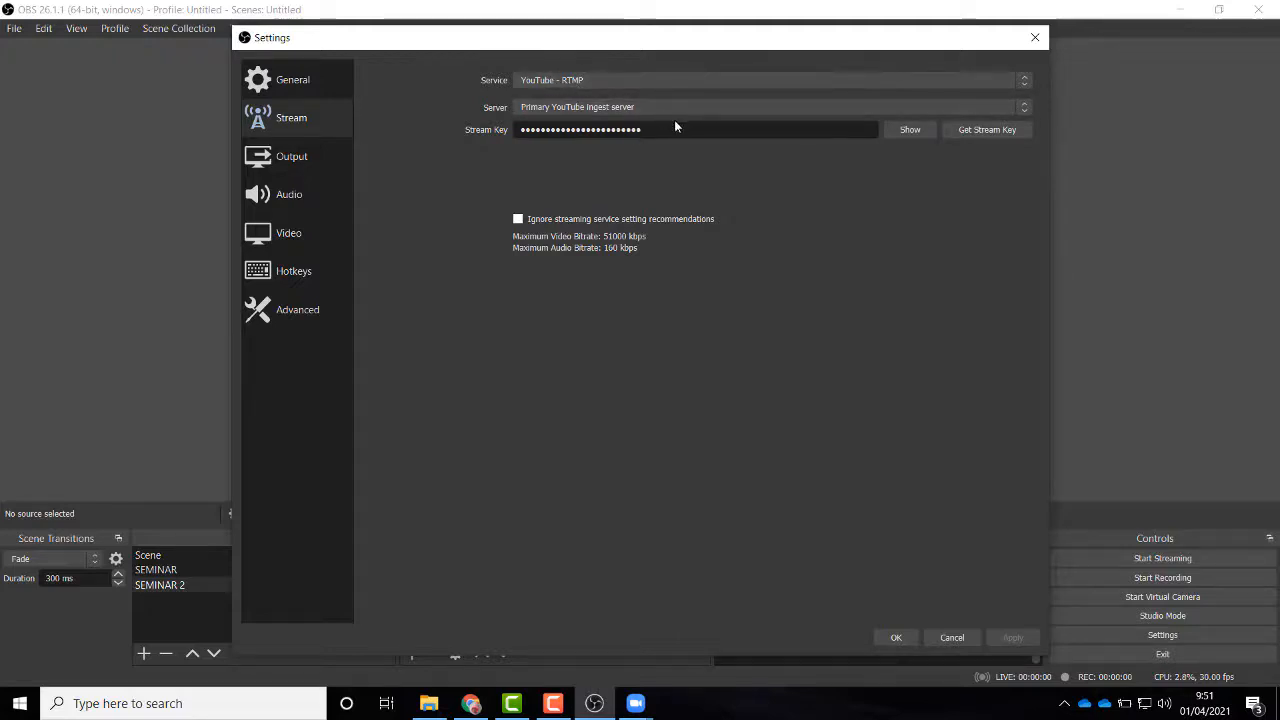
left_click_drag(698, 129, 523, 126)
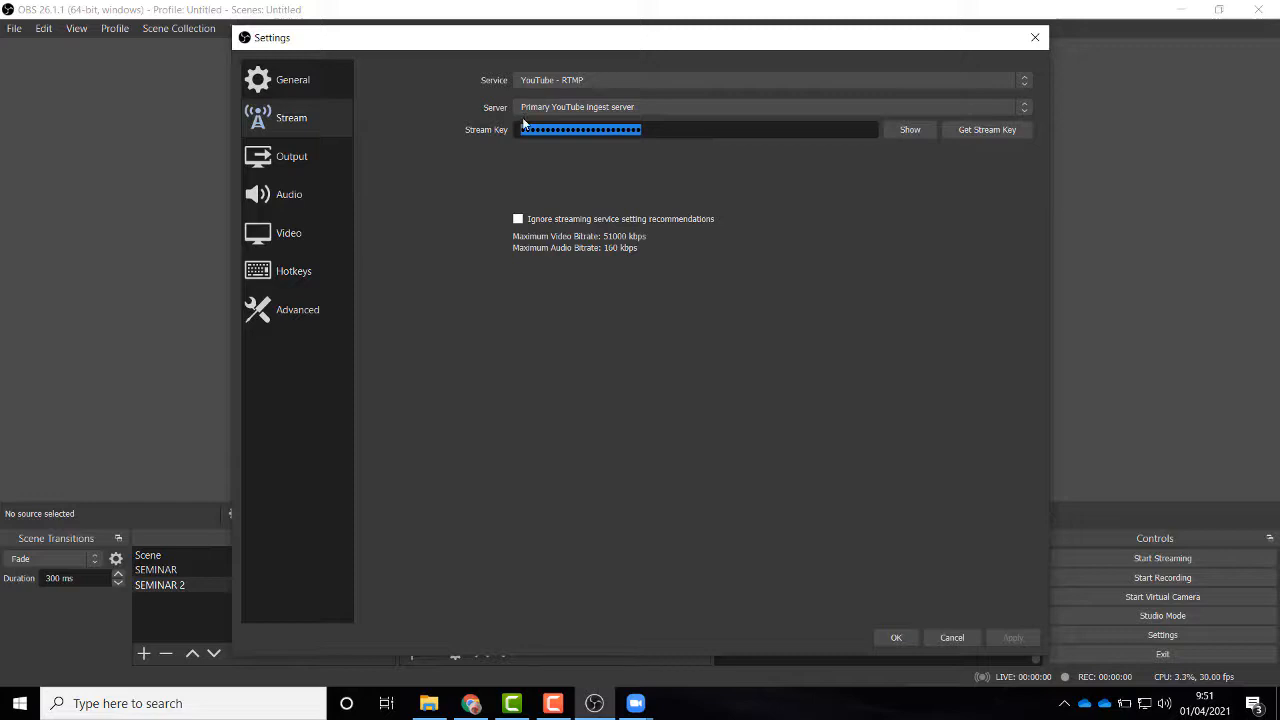
key("BackSpace")
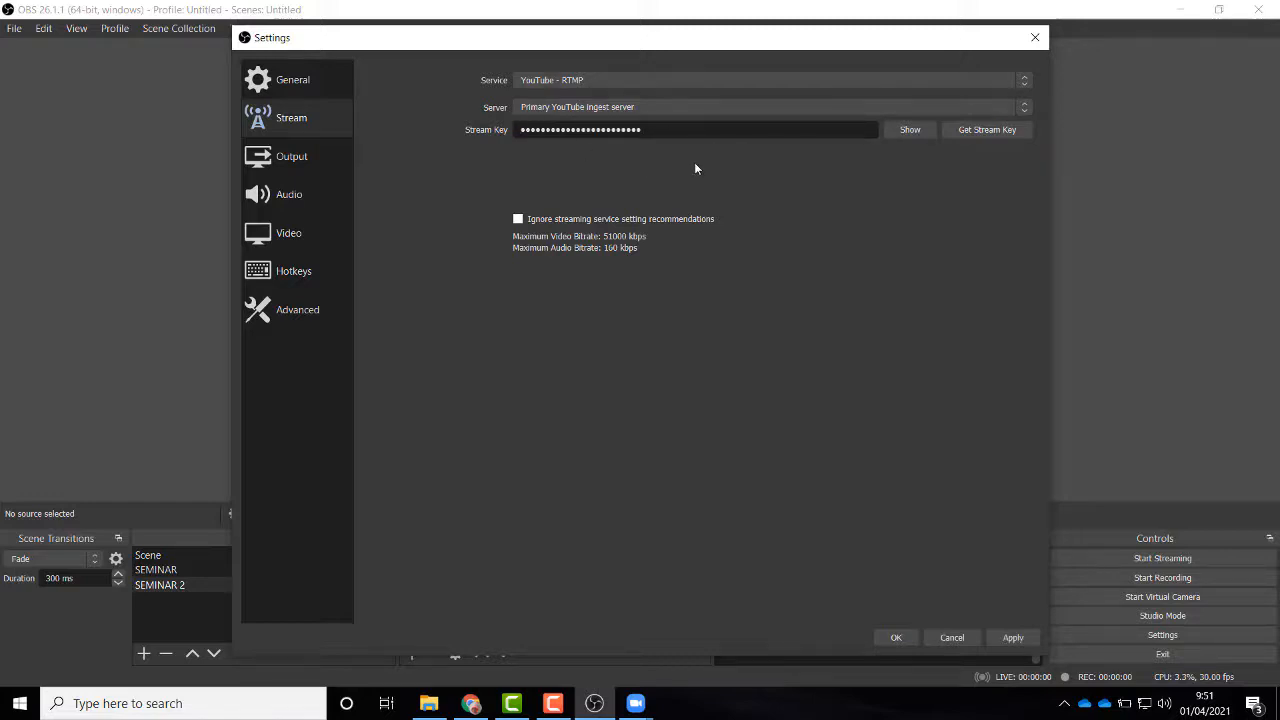
left_click(1013, 638)
left_click(896, 638)
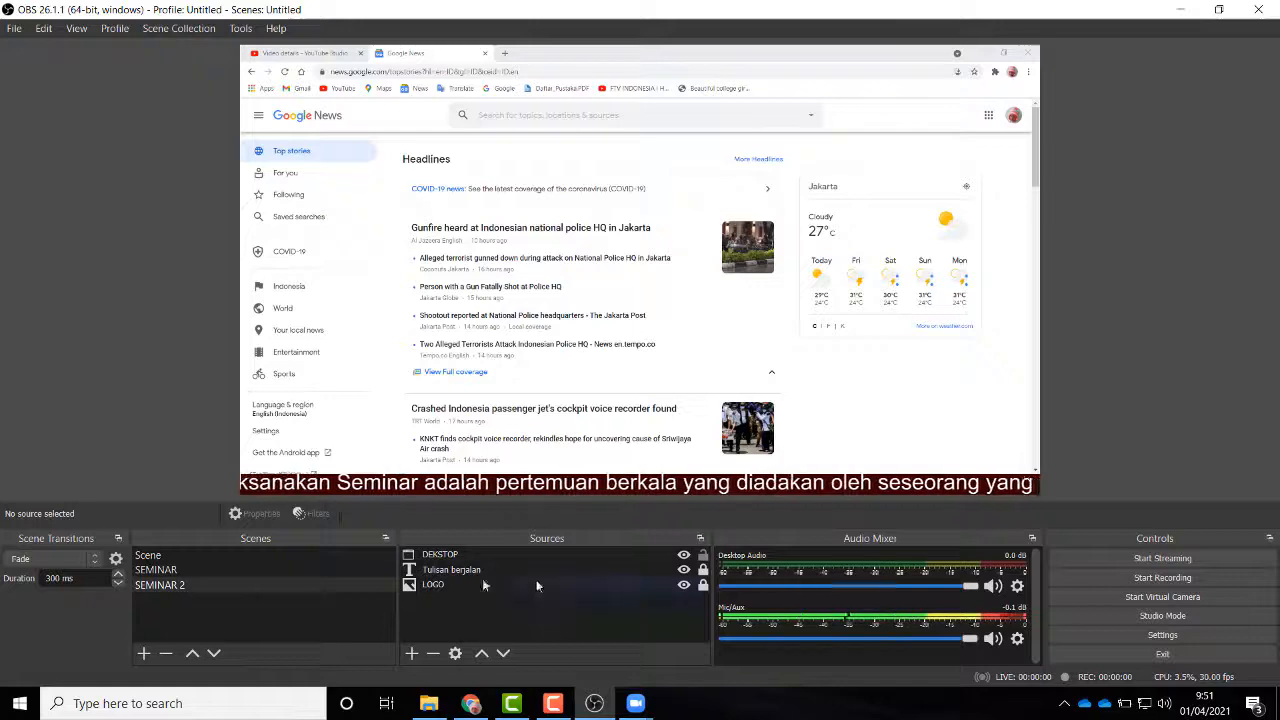
left_click(176, 570)
left_click(192, 585)
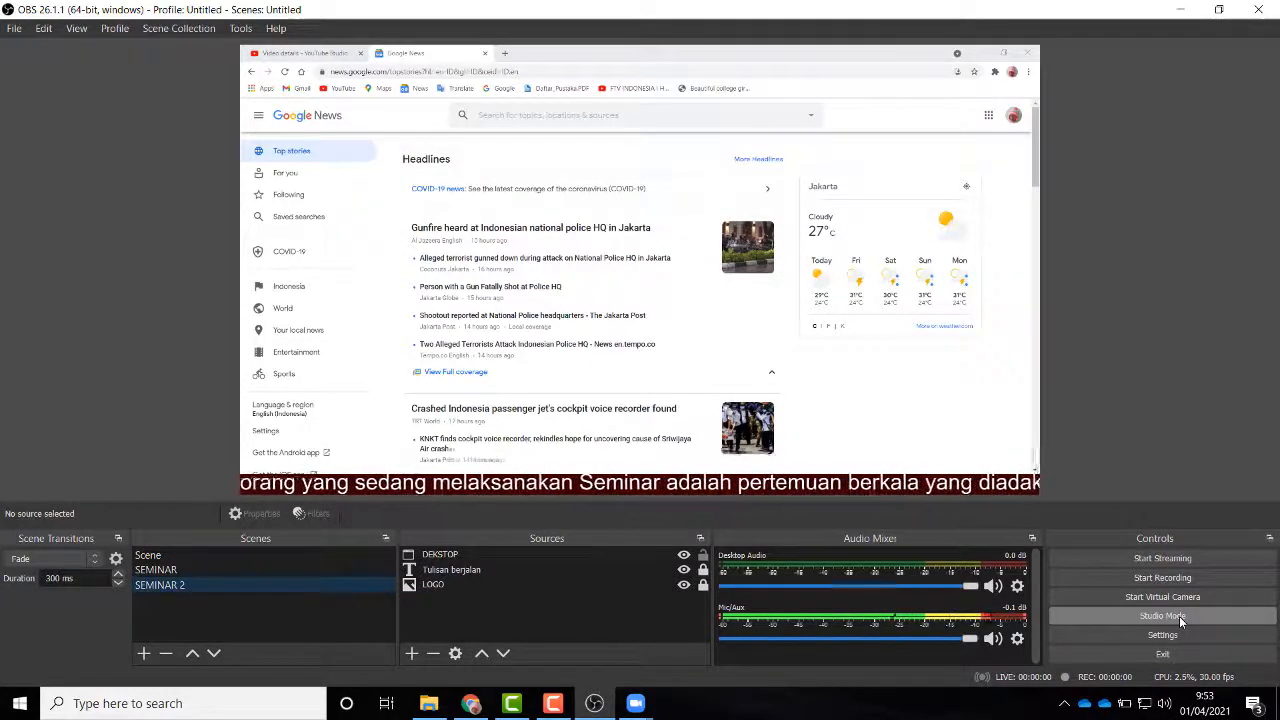
Step: Enable Studio Mode from the Controls panel
left_click(1179, 616)
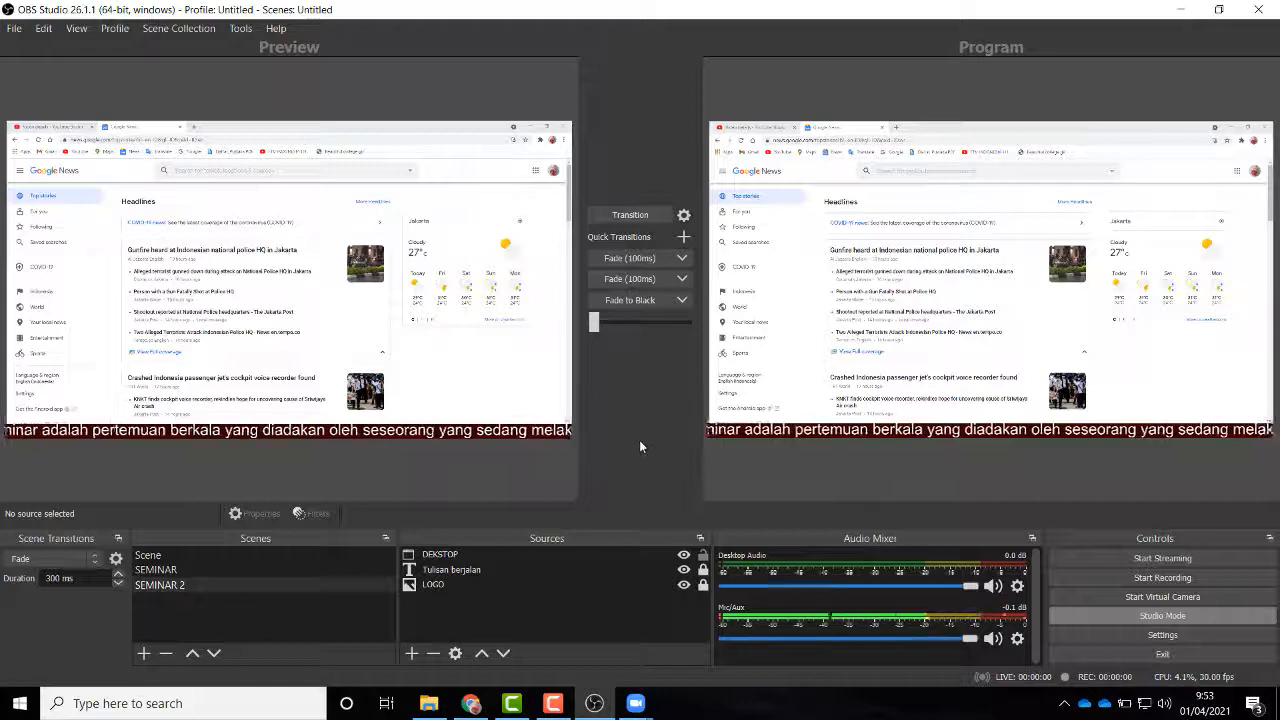
Step: Click Start Streaming to send SEMINAR 2 live to YouTube
left_click(1158, 560)
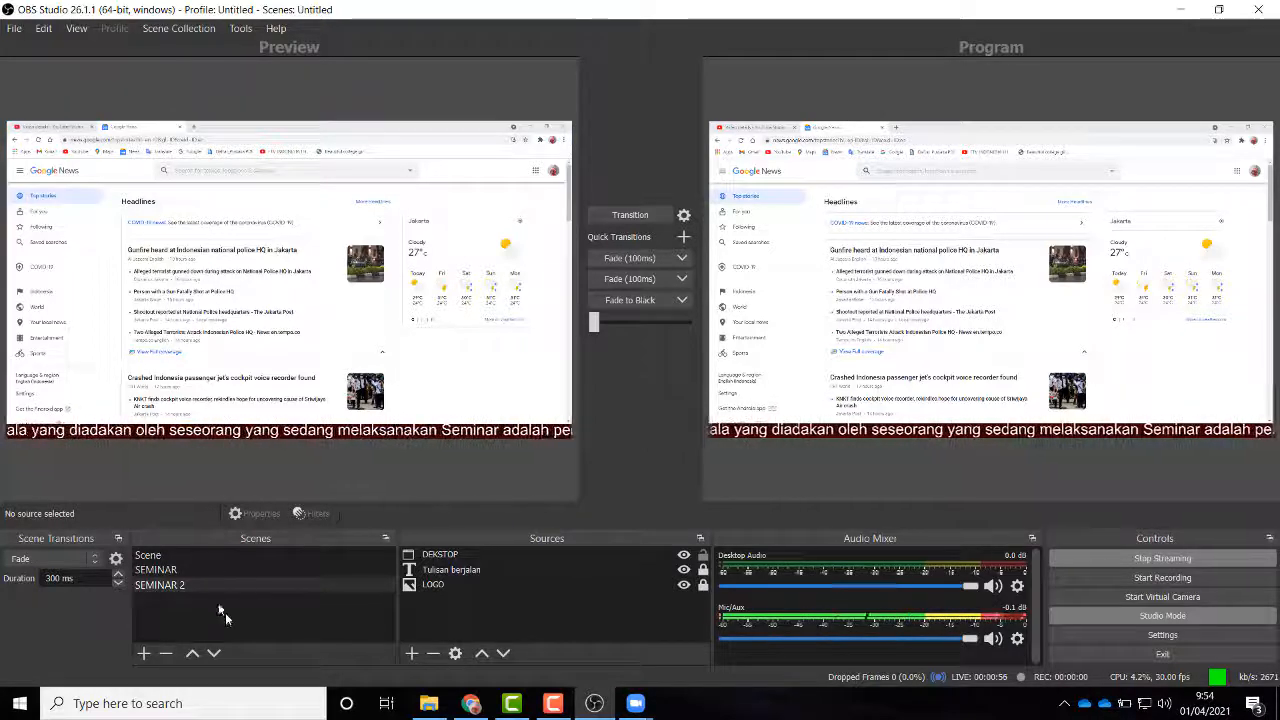
Step: Compare SEMINAR and SEMINAR 2 in the preview and lock the DEKSTOP source, ending on SEMINAR 2
left_click(172, 571)
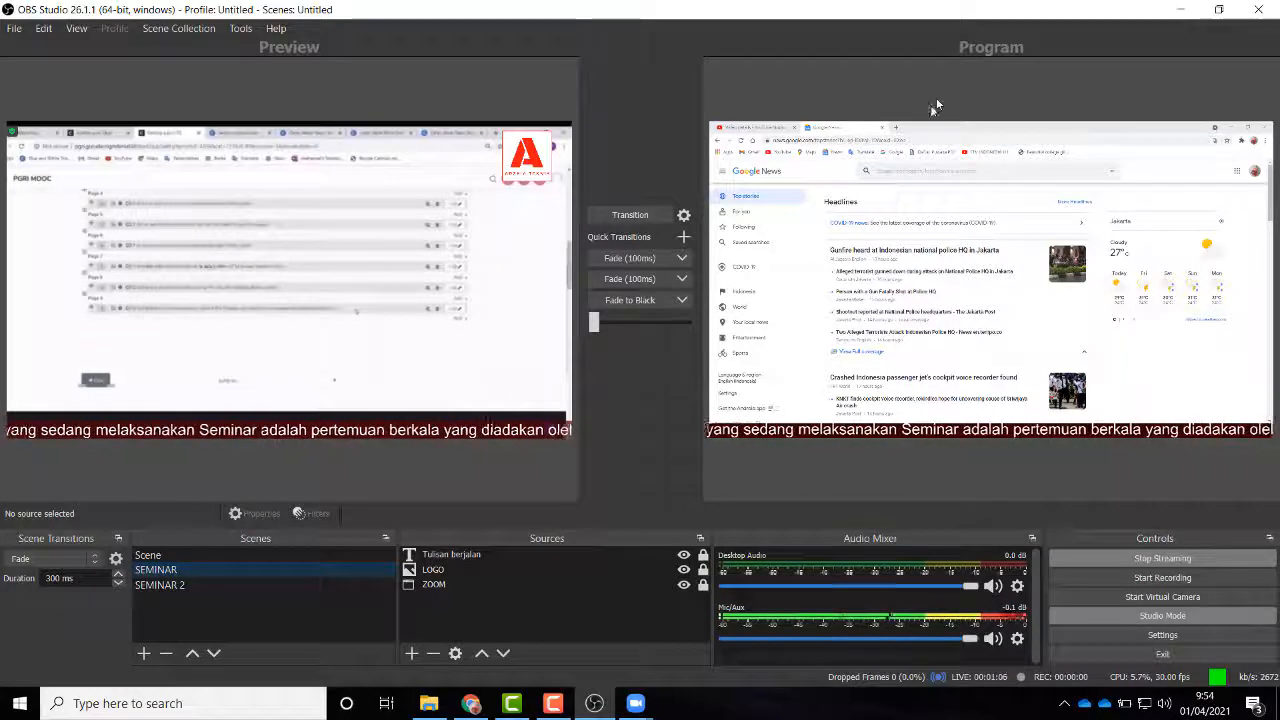
left_click(166, 584)
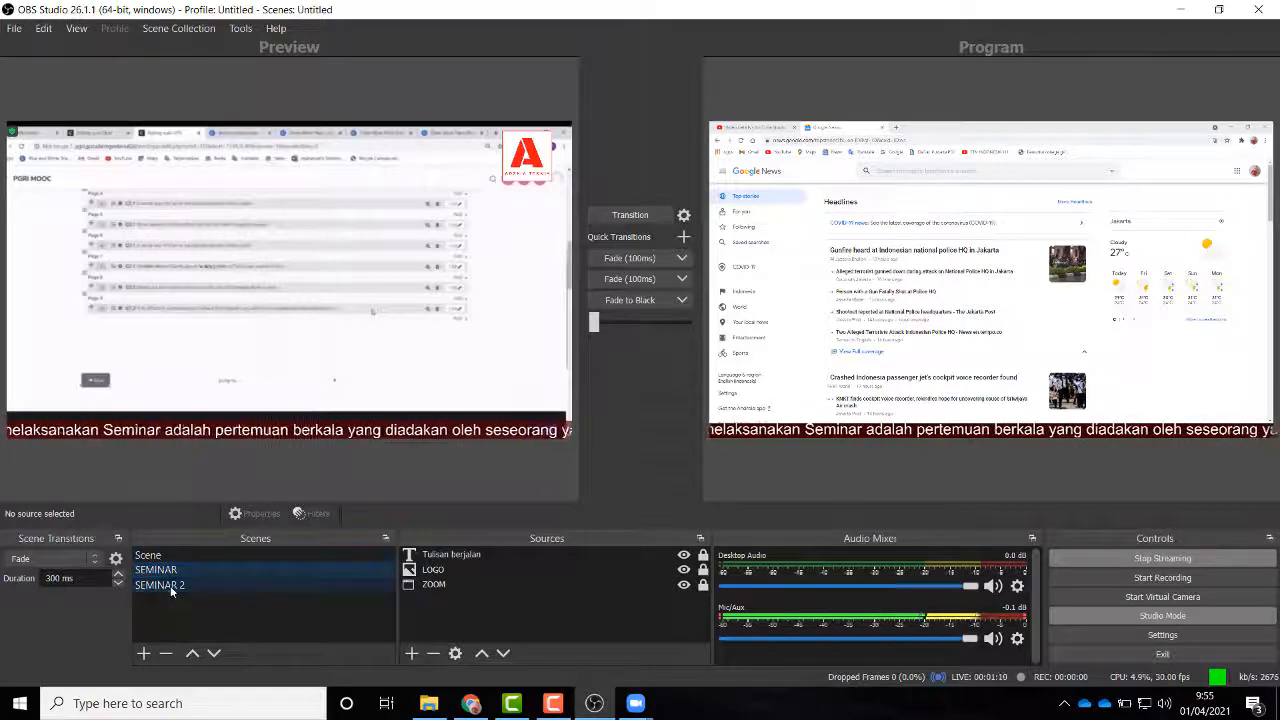
left_click(169, 573)
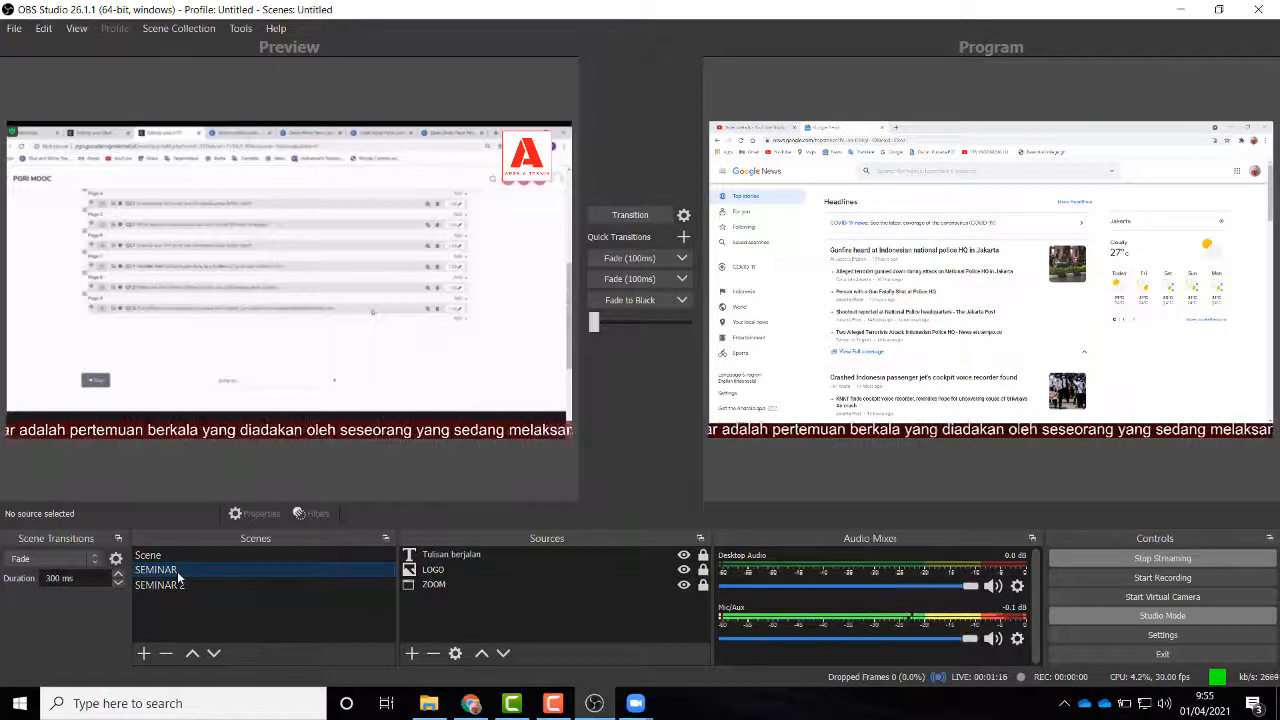
left_click(177, 586)
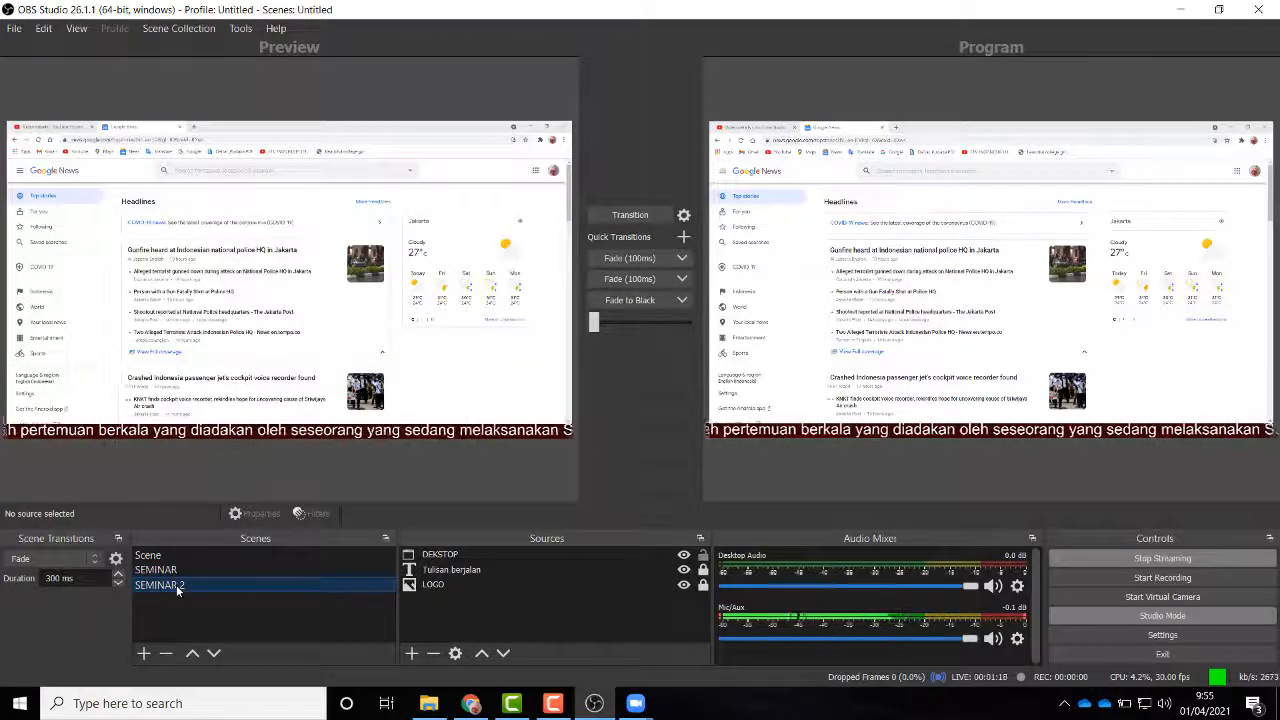
left_click(703, 555)
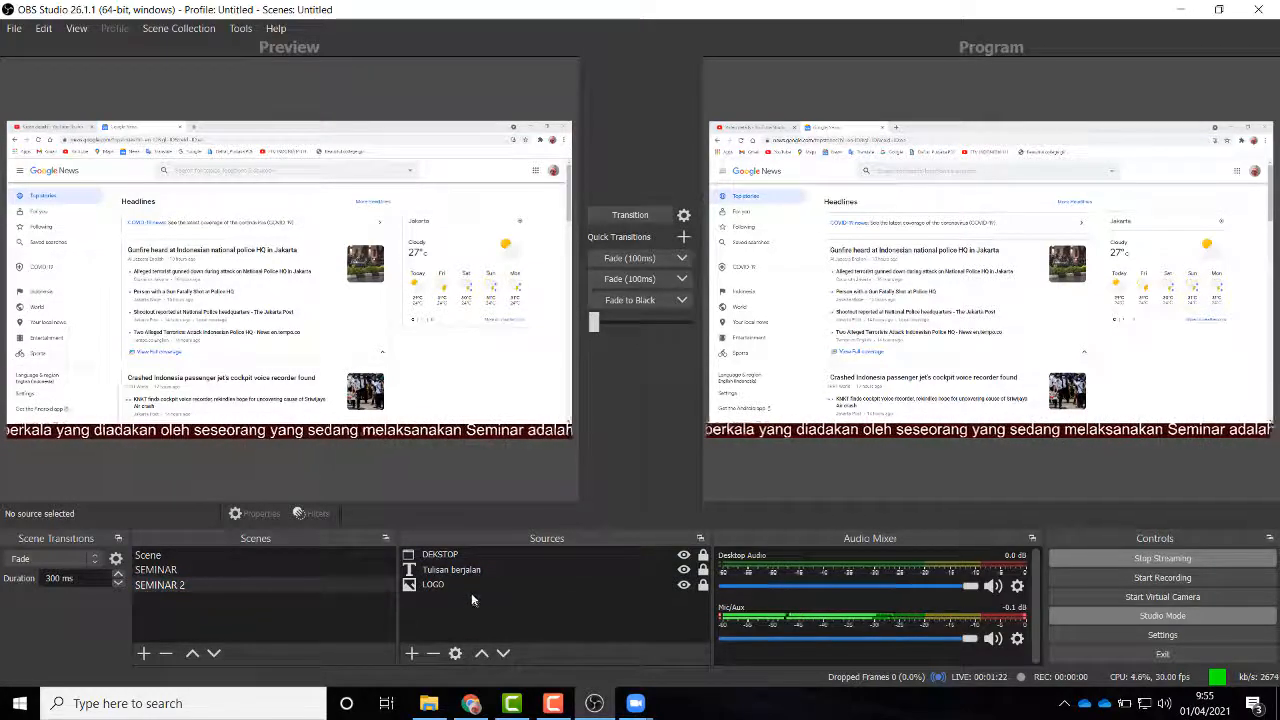
left_click(158, 570)
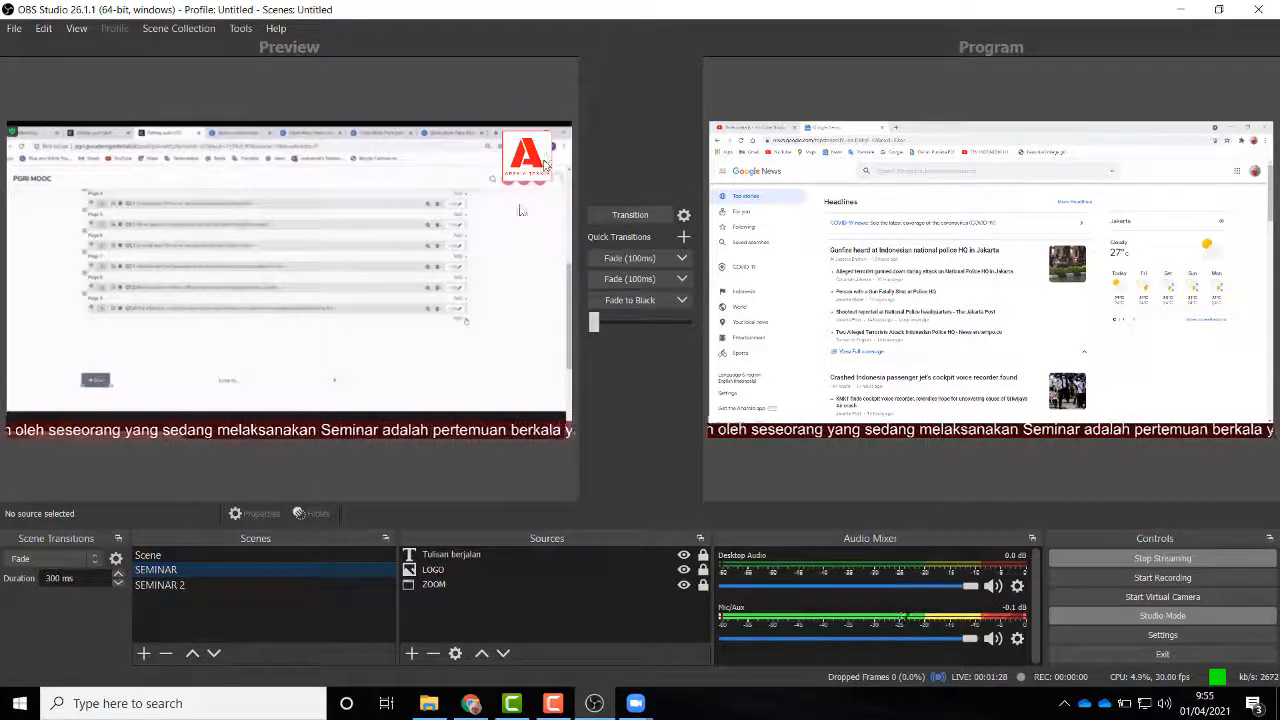
left_click(172, 588)
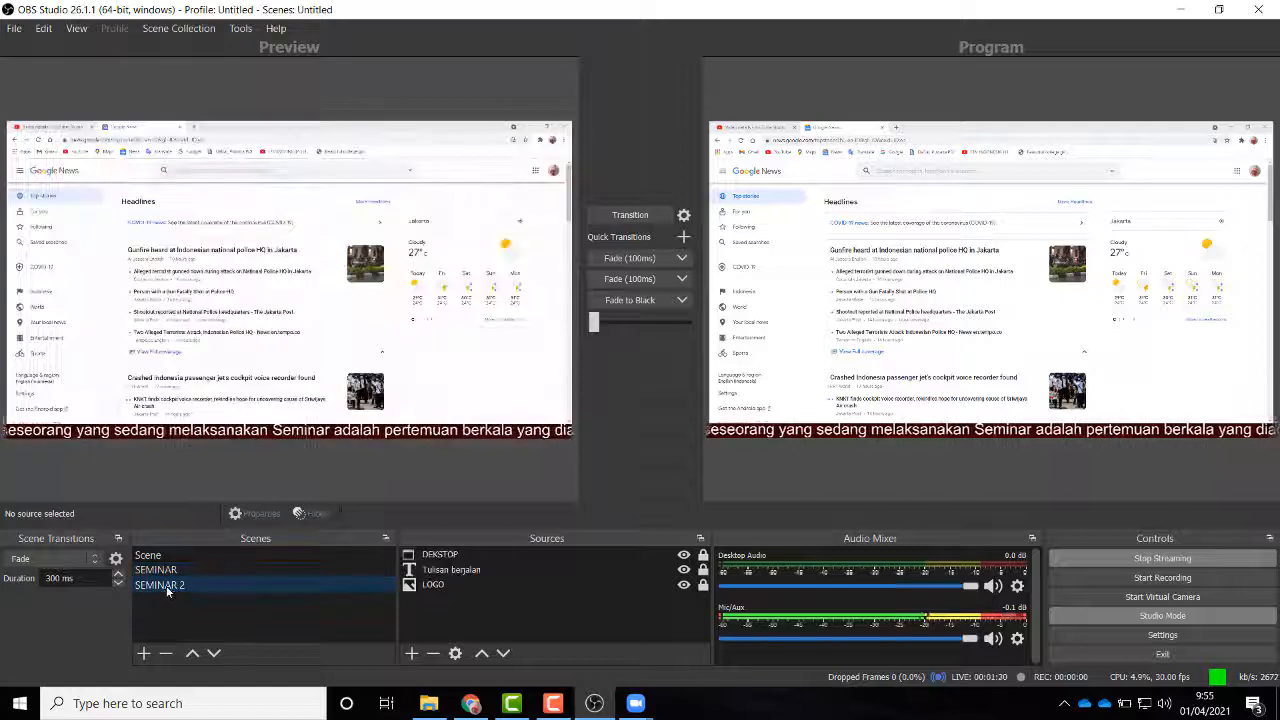
Step: Move the DEKSTOP capture below the LOGO in Sources and transition SEMINAR 2 to Program
left_click(439, 558)
left_click_drag(439, 558, 436, 593)
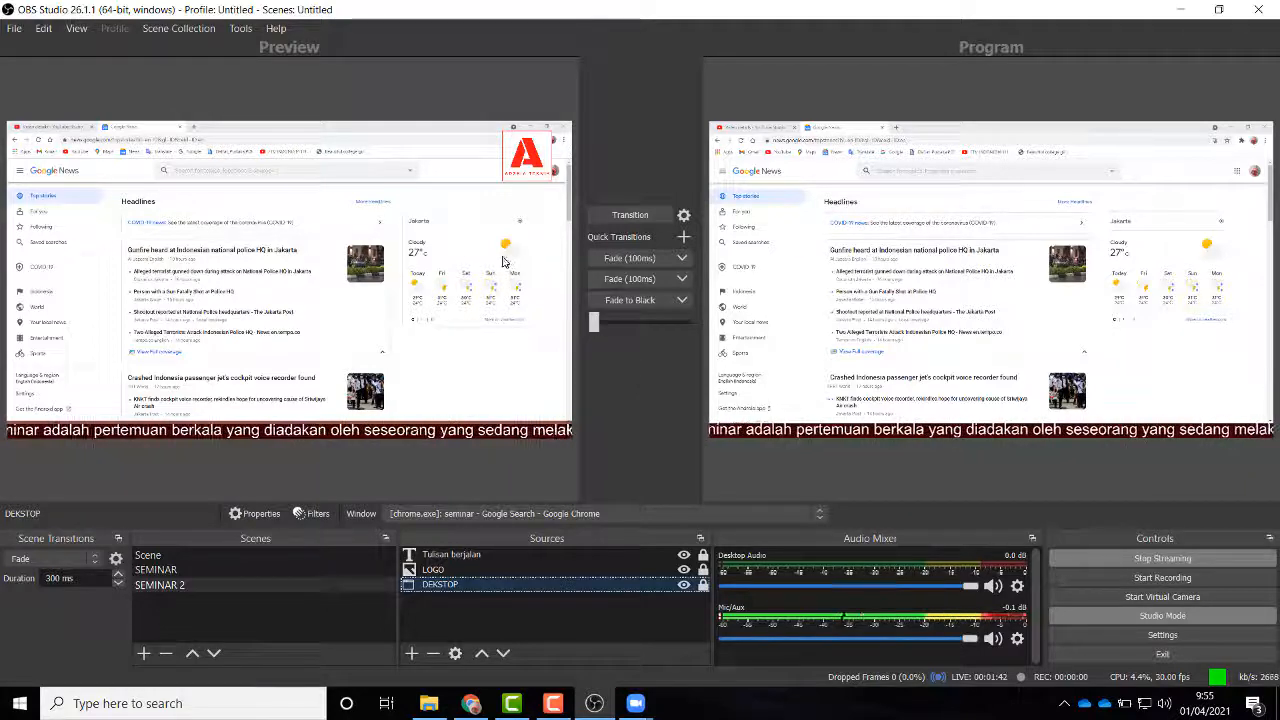
mouse_move(458, 587)
left_mouse_down()
mouse_move(451, 551)
mouse_move(449, 596)
left_mouse_up()
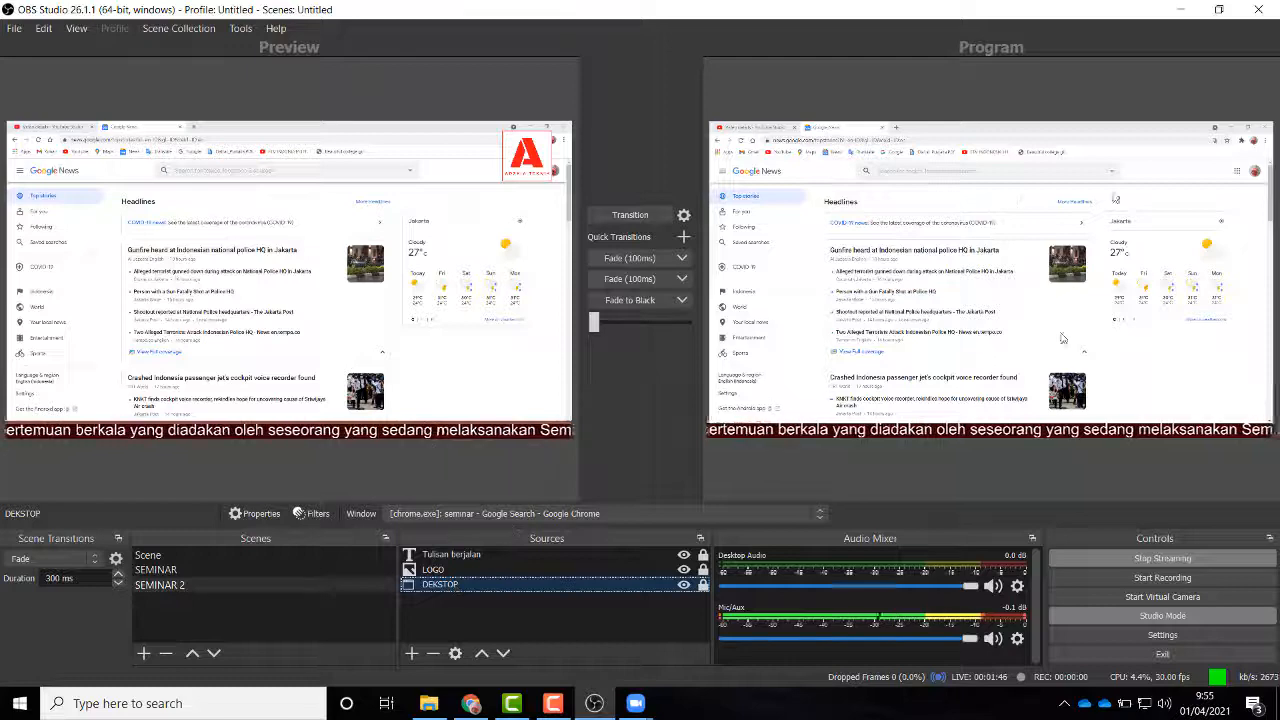
mouse_move(449, 587)
left_mouse_down()
mouse_move(456, 550)
mouse_move(446, 599)
left_mouse_up()
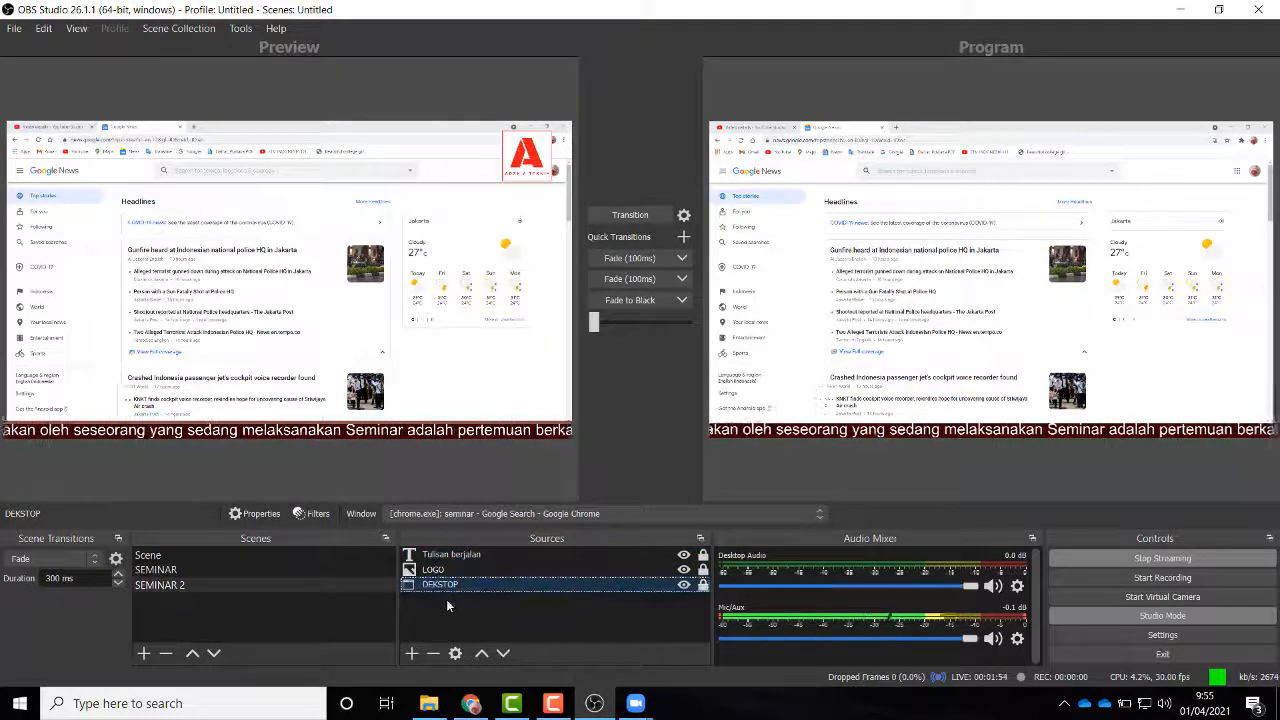
left_click(643, 217)
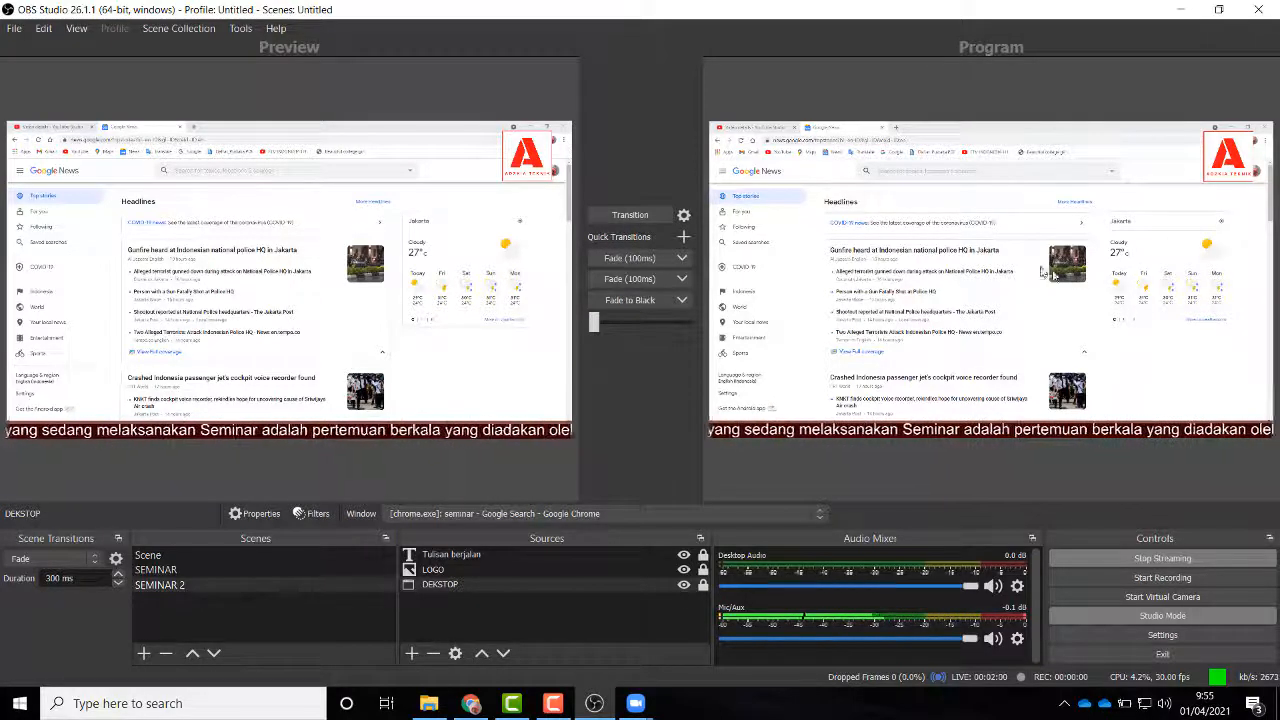
Step: Transition the SEMINAR scene to Program, leaving SEMINAR 2 in the preview
left_click(169, 571)
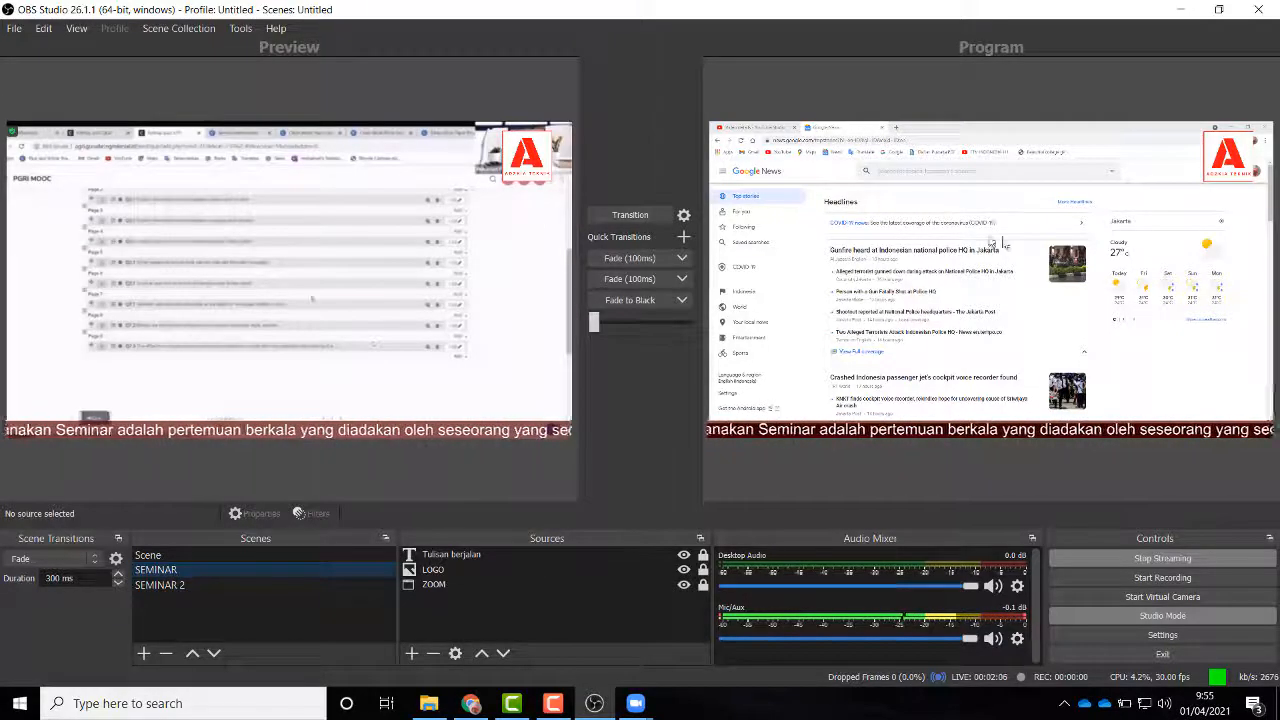
left_click(621, 214)
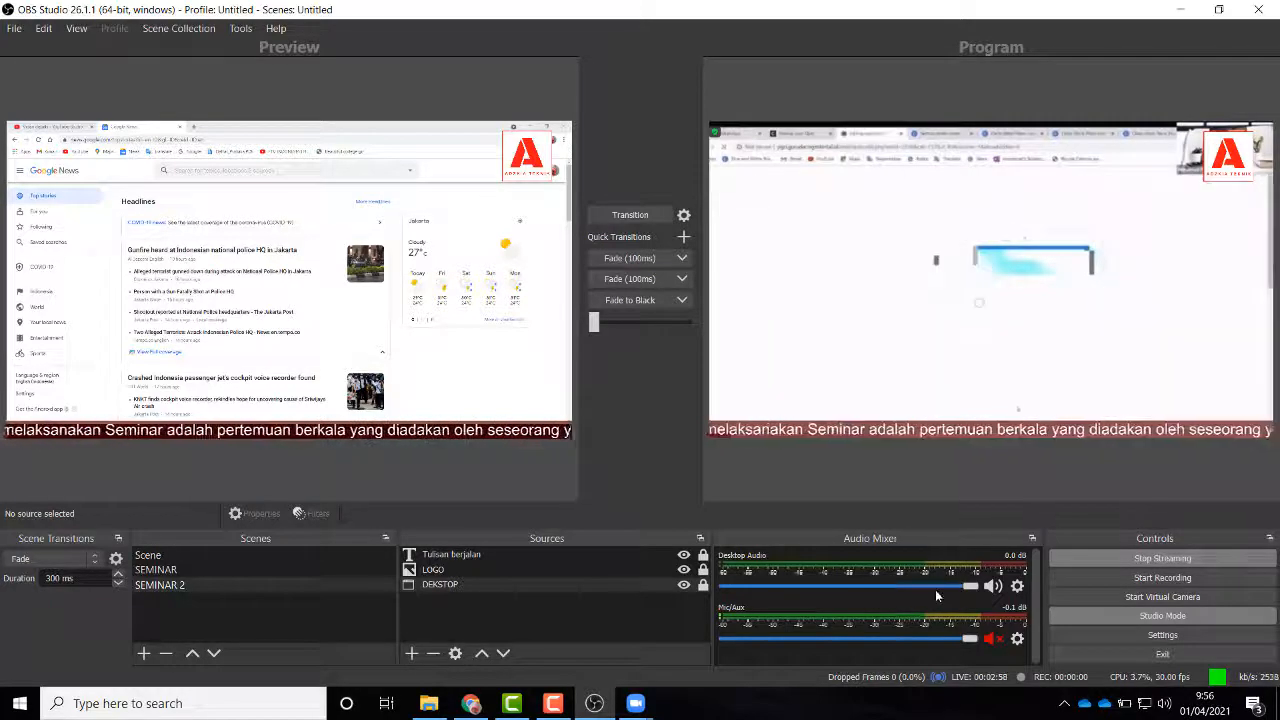
left_click(990, 639)
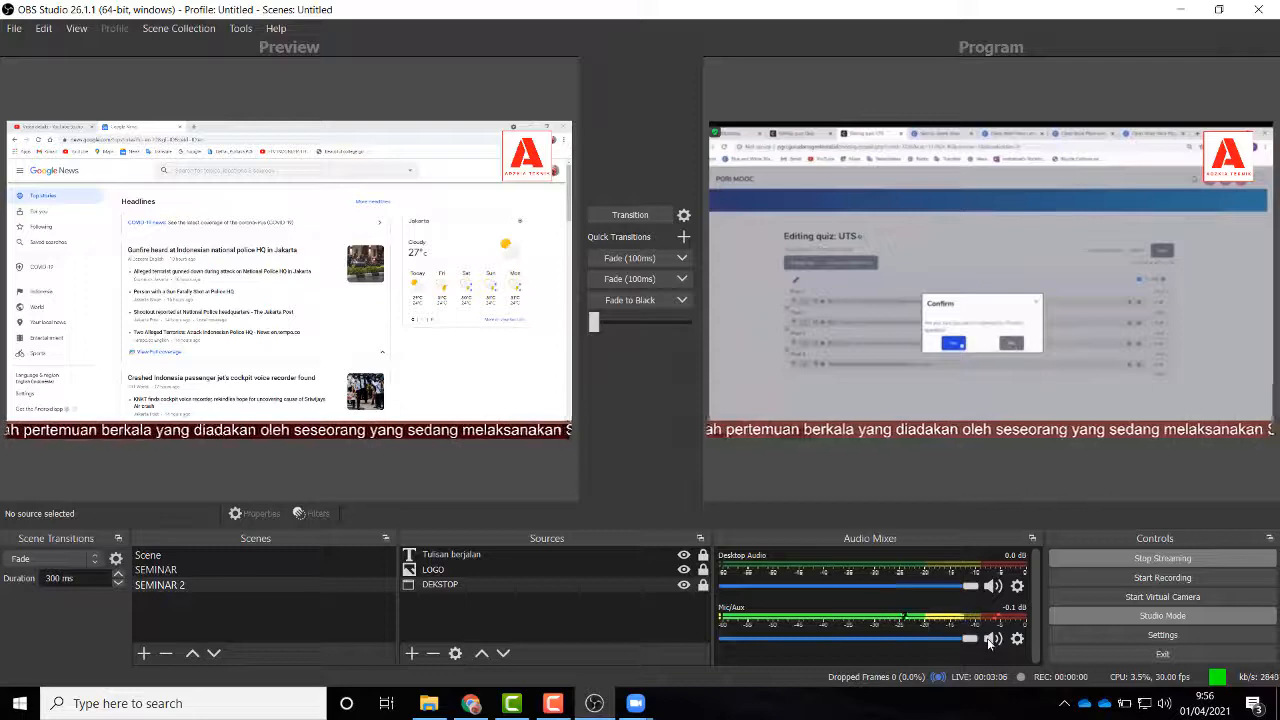
left_click(990, 640)
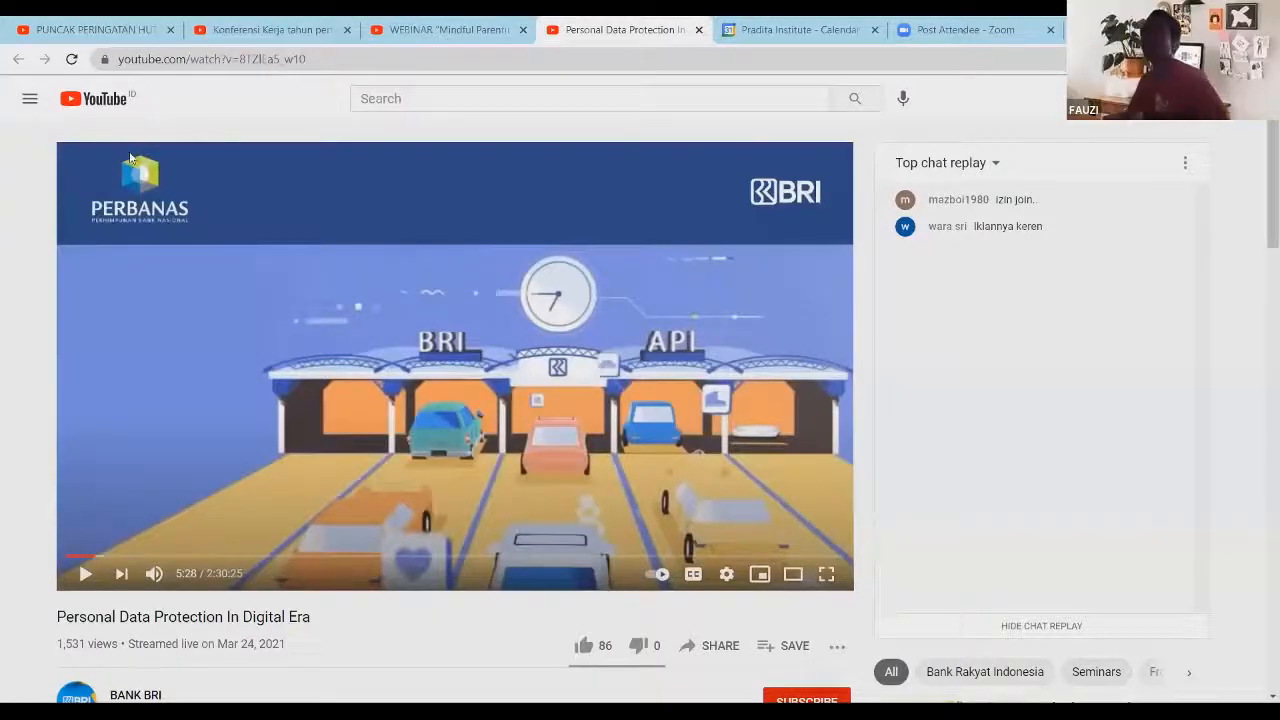
Step: Switch to the PUNCAK PERINGATAN HUT KE-75 PGRI DAN HGN 2020 replay tab
left_click(166, 33)
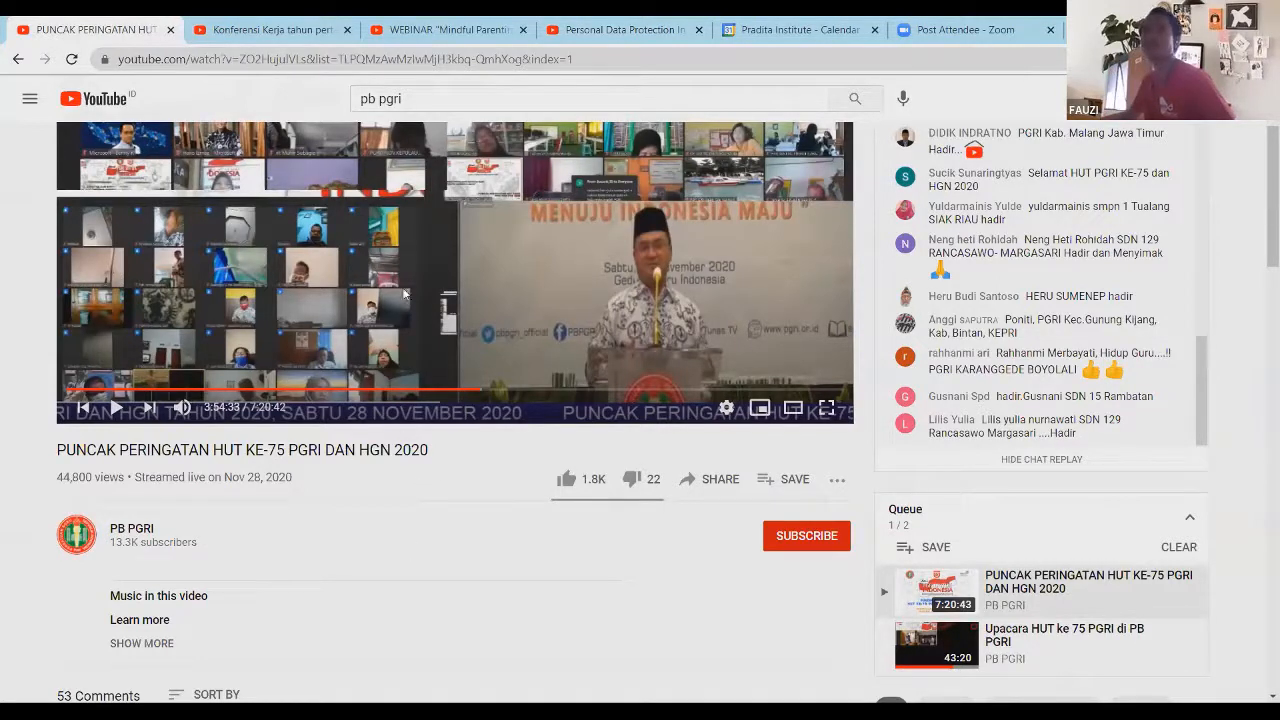
Step: Play, pause and seek the PGRI anniversary replay to 3:52:38 and 5:11:08, then open the Bengkulu conference replay
left_click(116, 409)
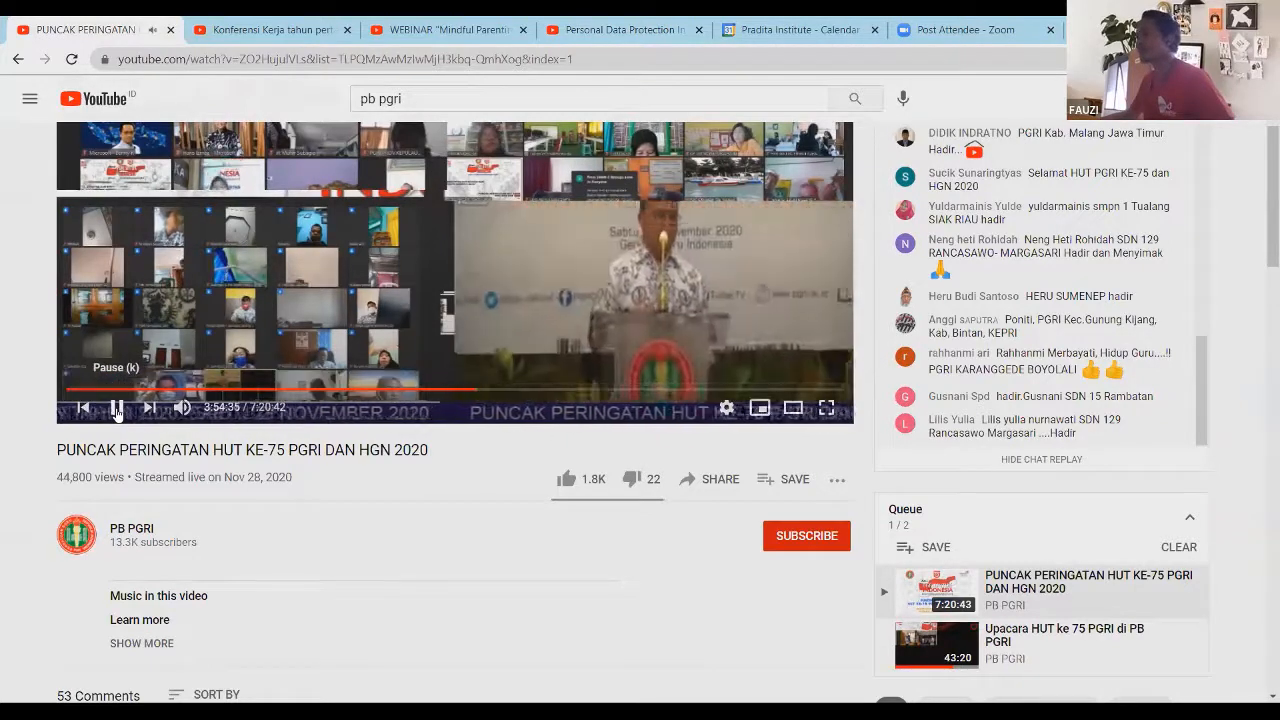
left_click(116, 409)
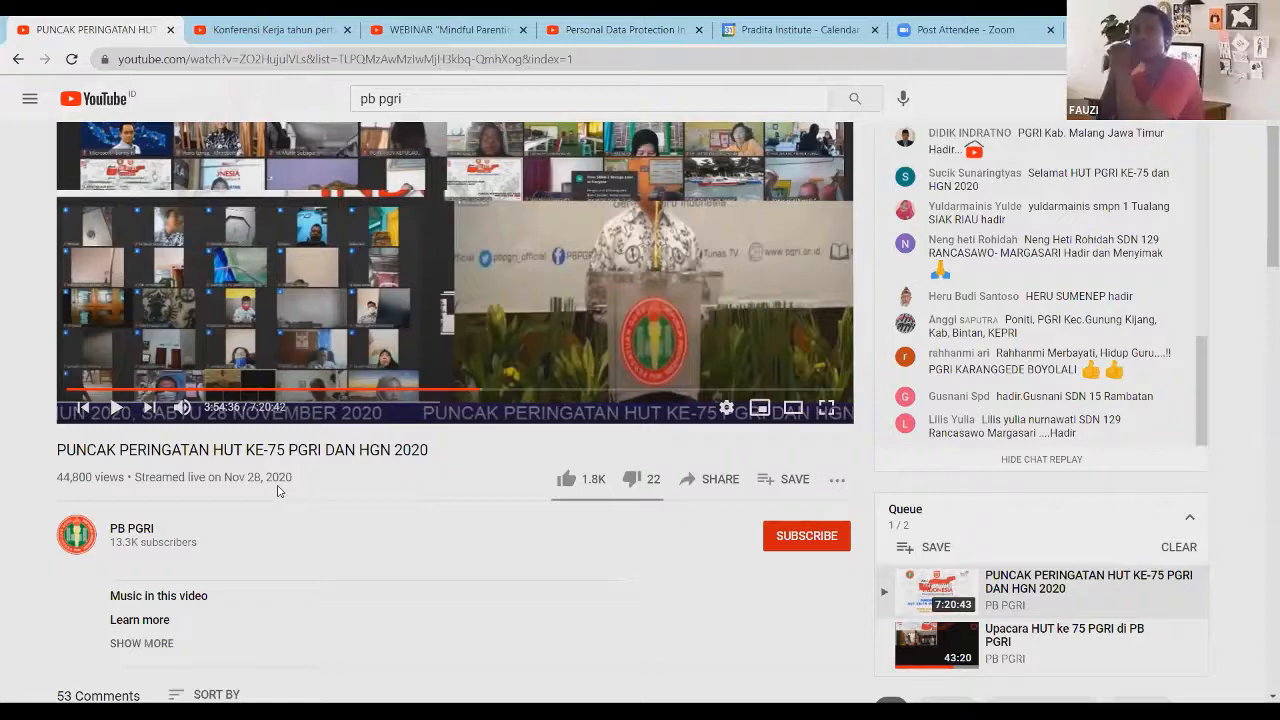
left_click(474, 392)
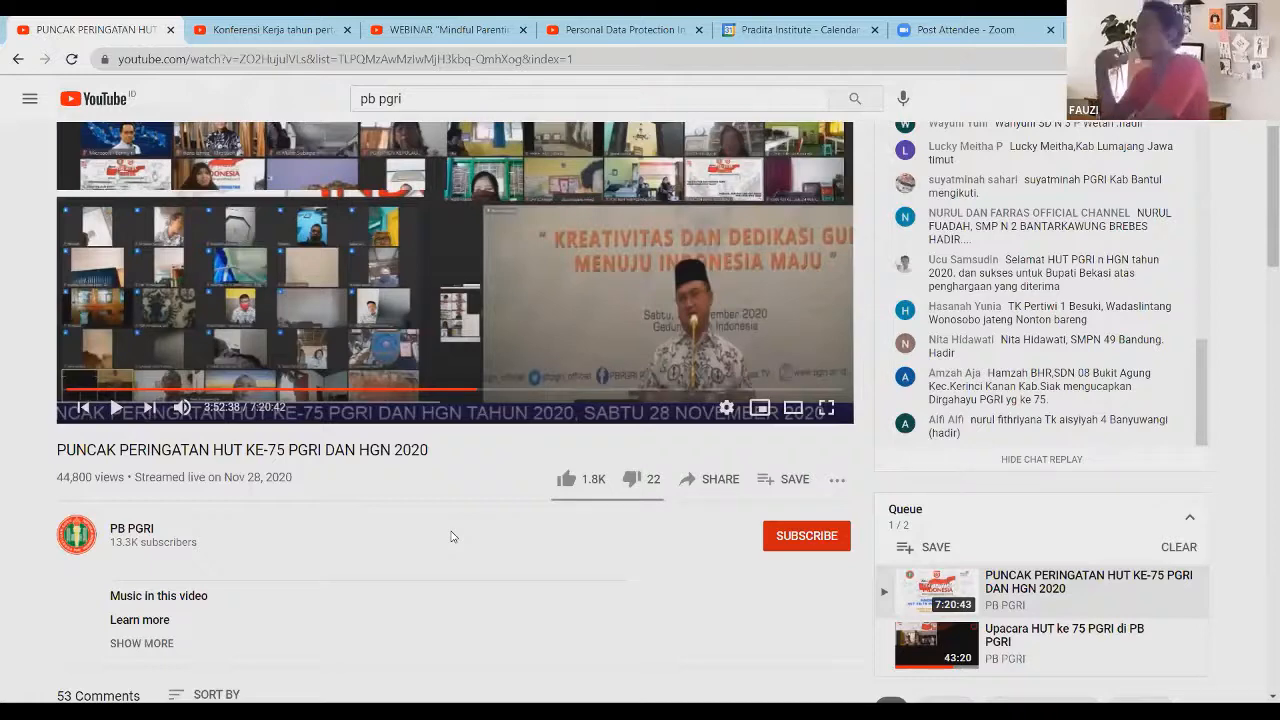
left_click(614, 389)
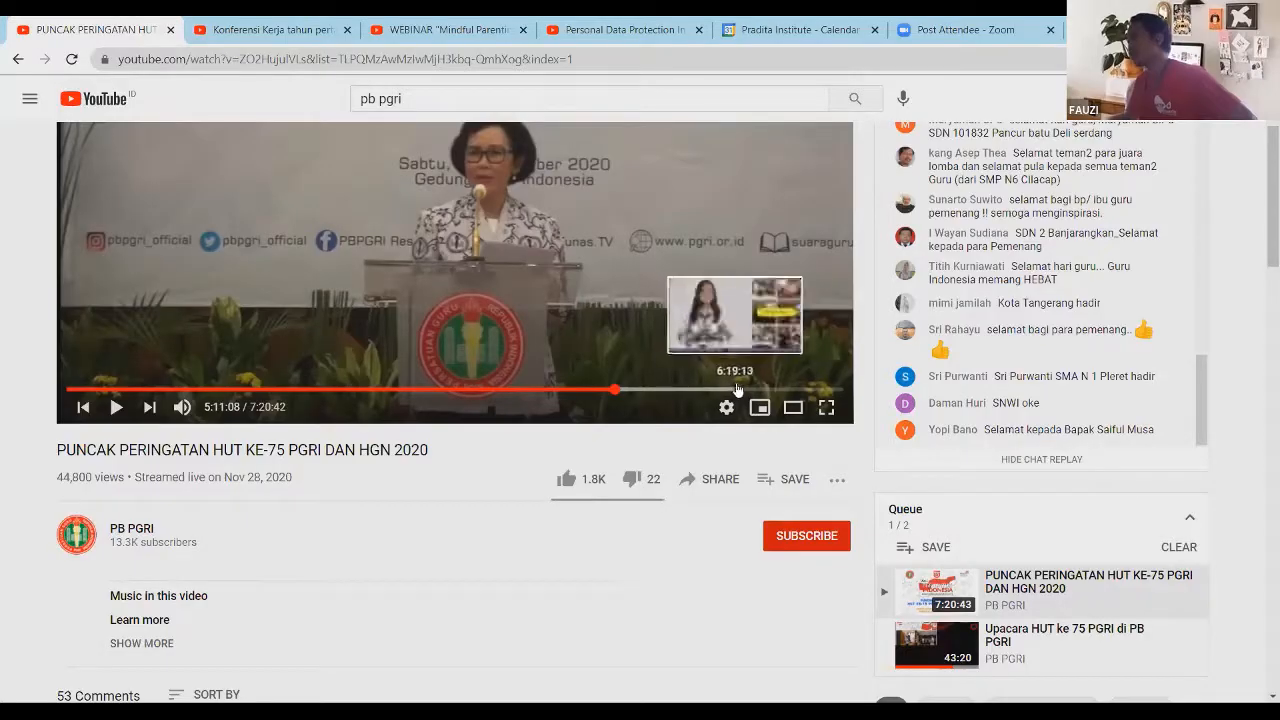
left_click(276, 33)
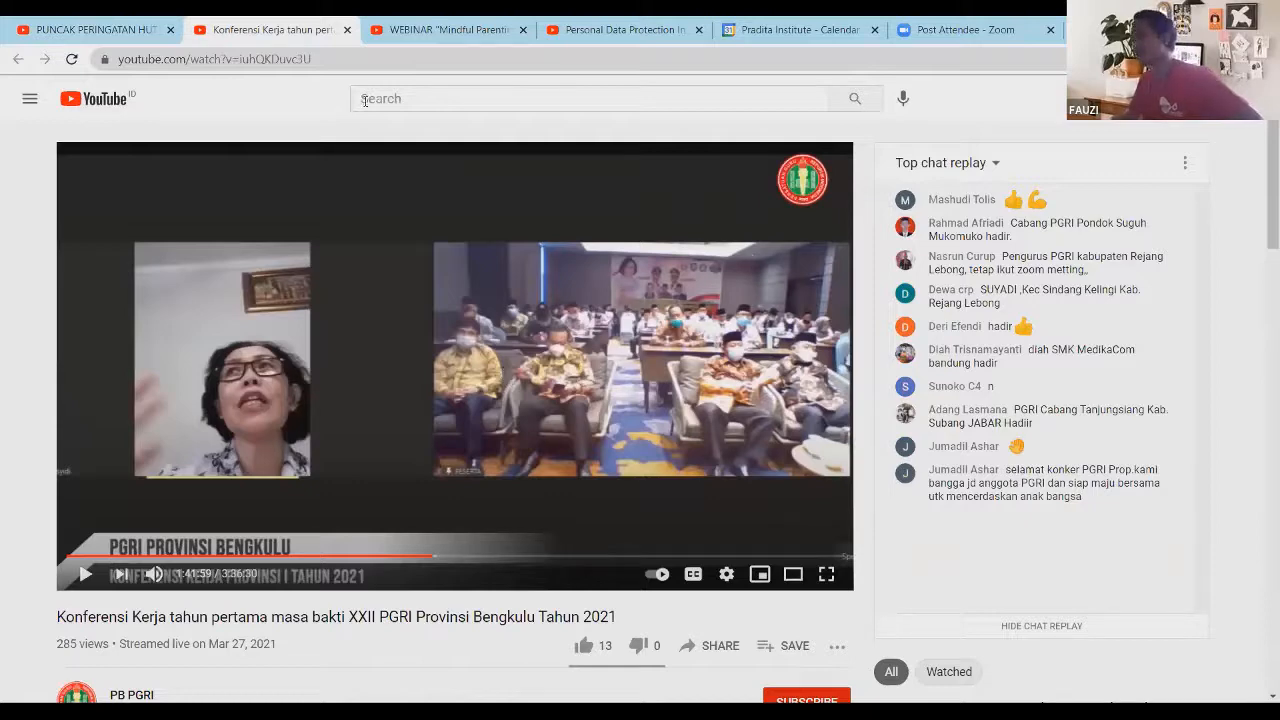
Step: Glance at the Mindful Parenting webinar, then seek the Personal Data Protection replay to 16:08
left_click(449, 32)
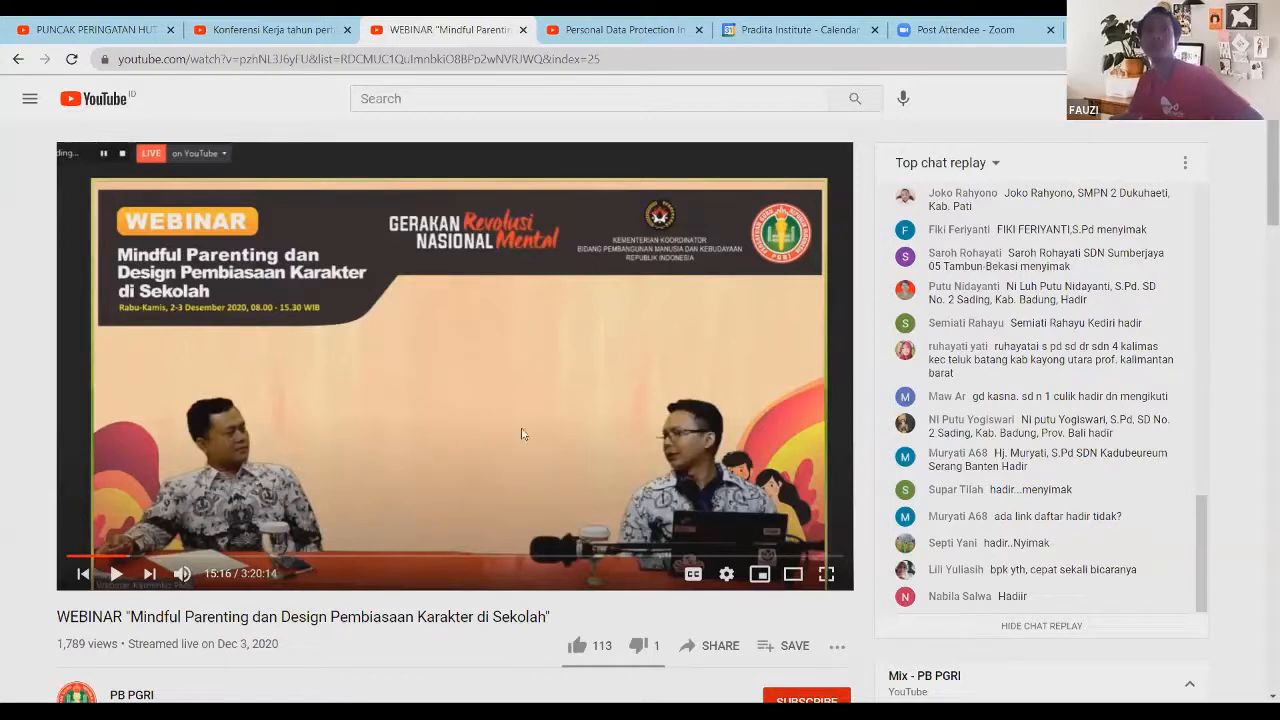
left_click(625, 30)
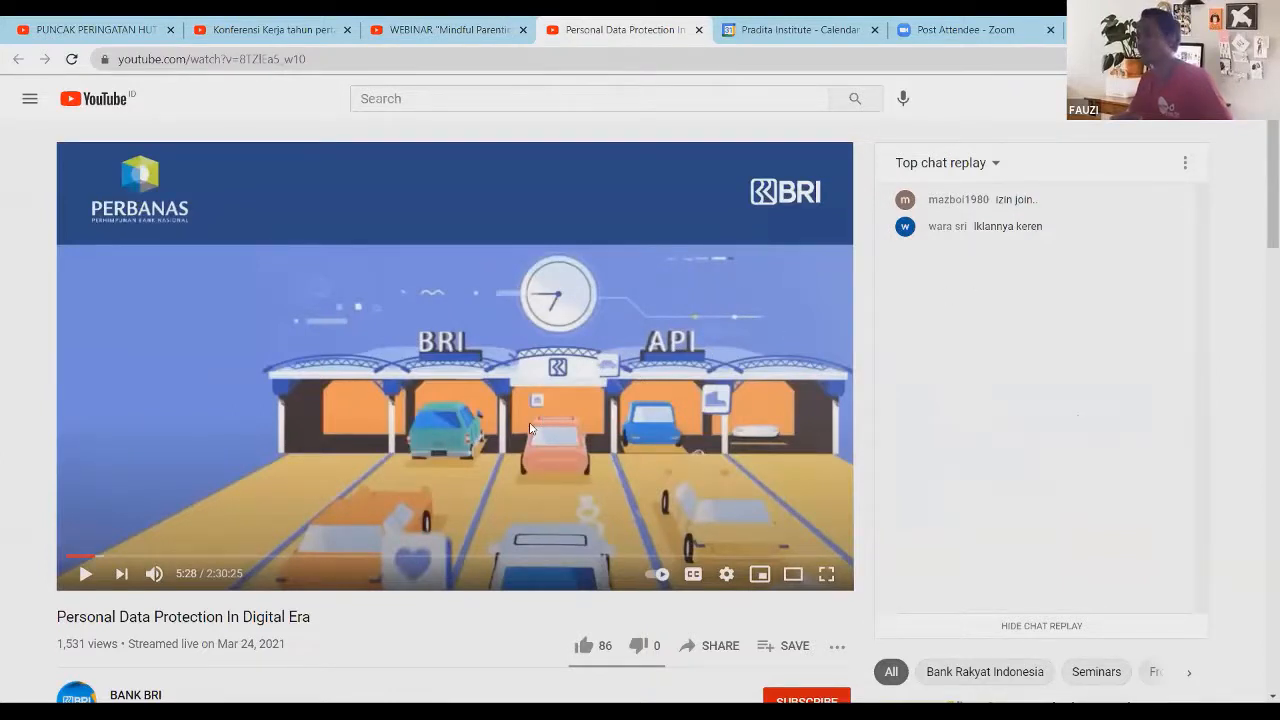
left_click(151, 556)
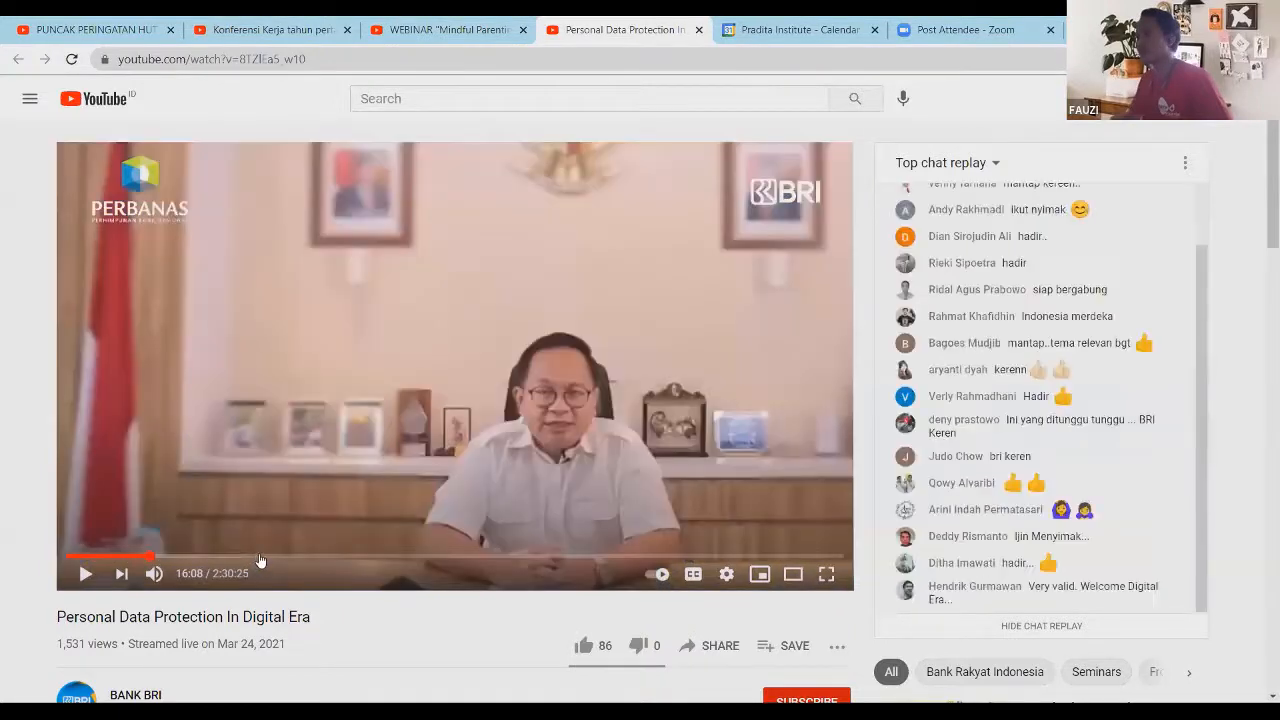
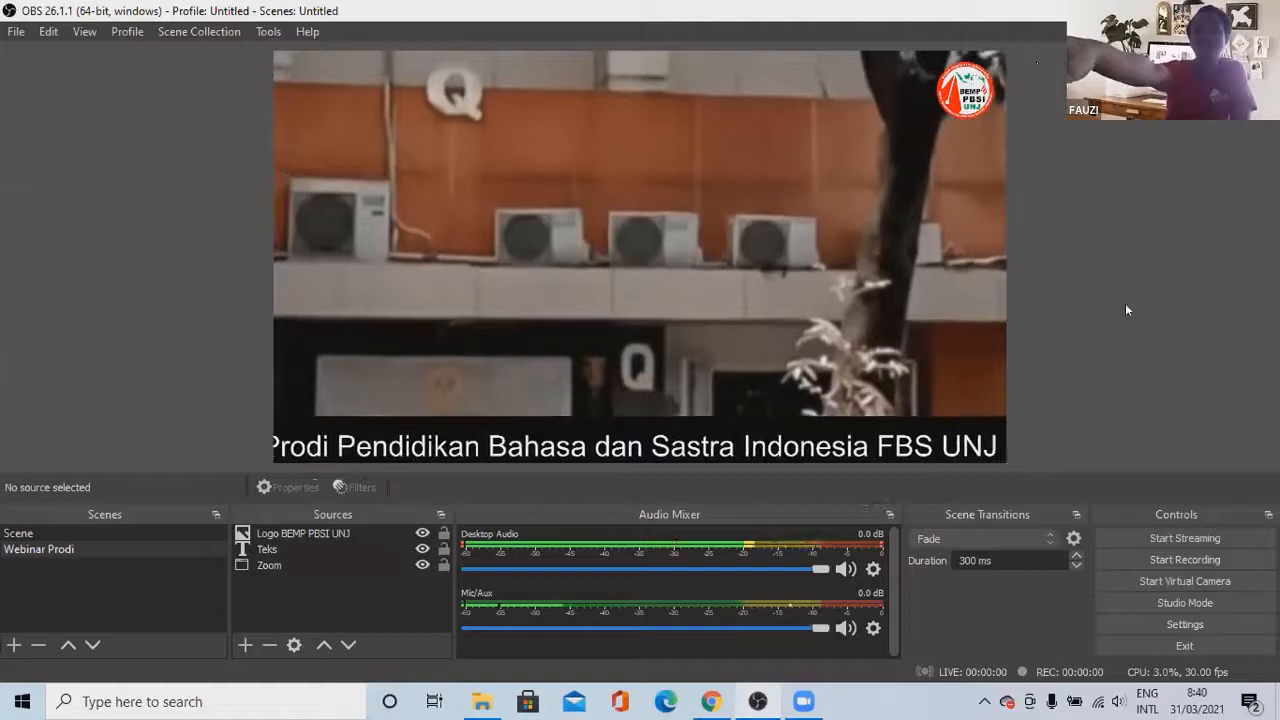
Step: Turn on Studio Mode to show separate Preview and Program outputs
left_click(1155, 605)
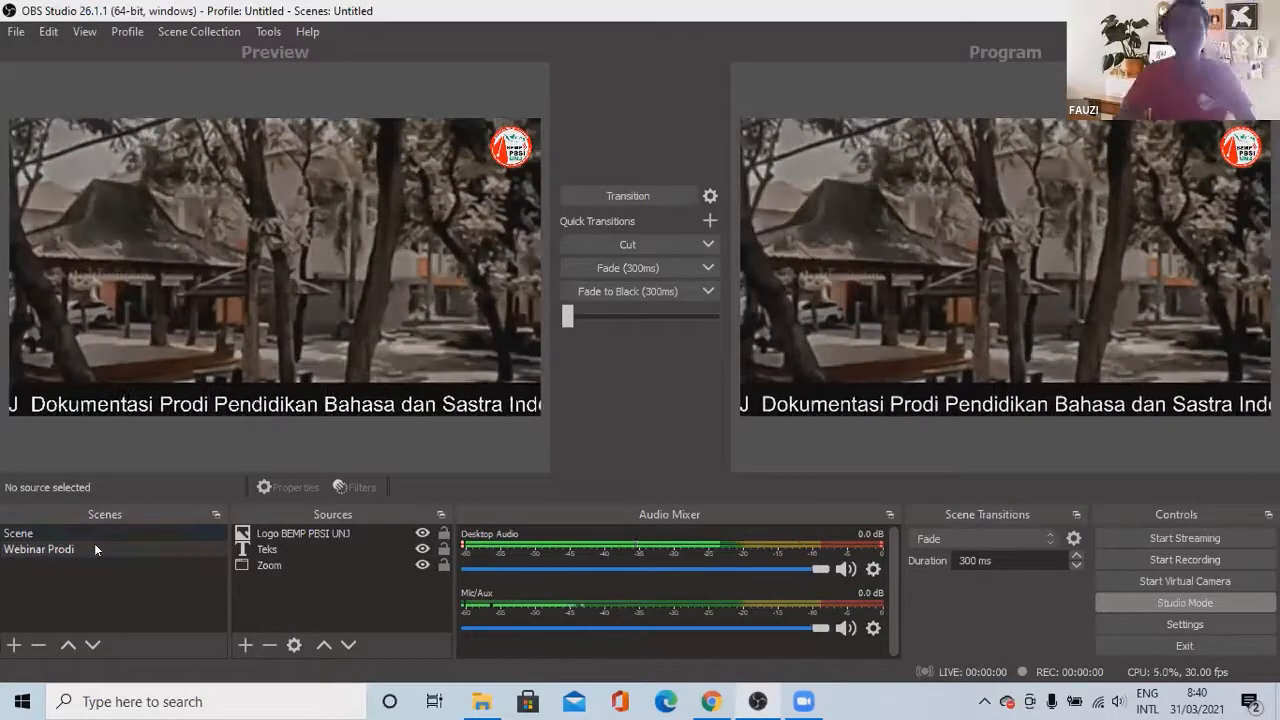
Step: Duplicate the Webinar Prodi scene, keeping the default name 'Webinar Prodi 2'
right_click(94, 548)
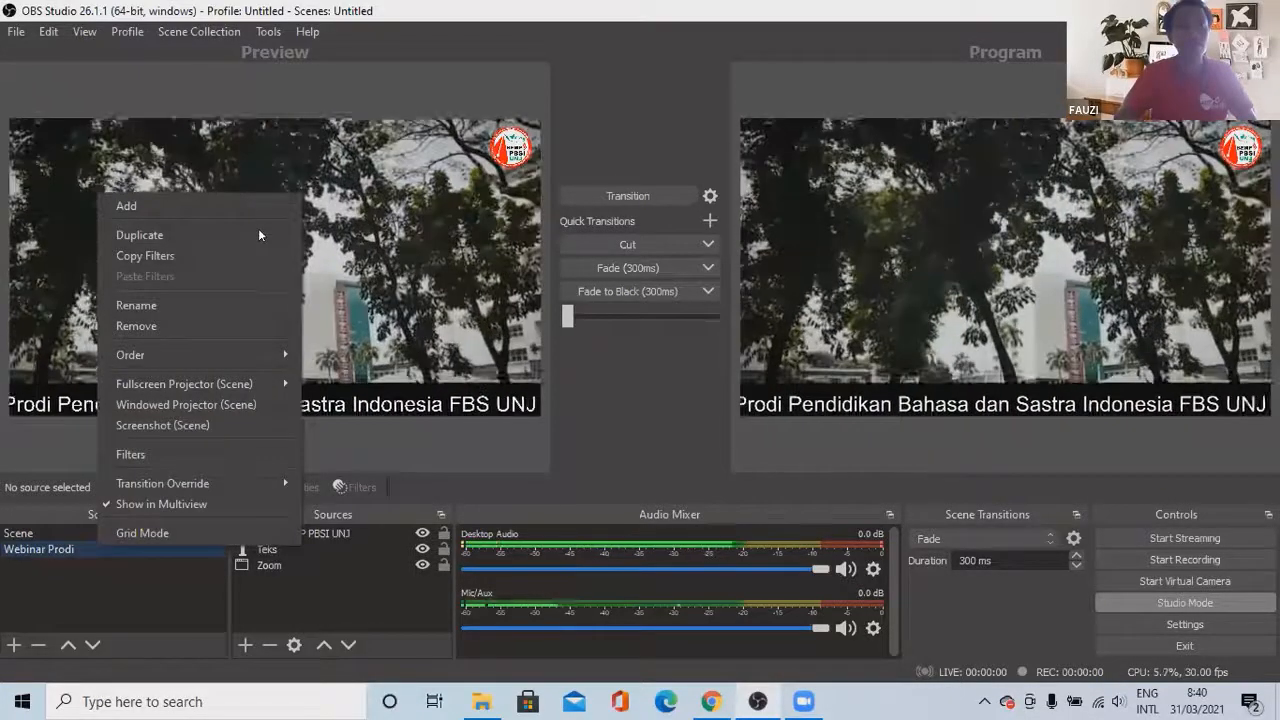
left_click(180, 235)
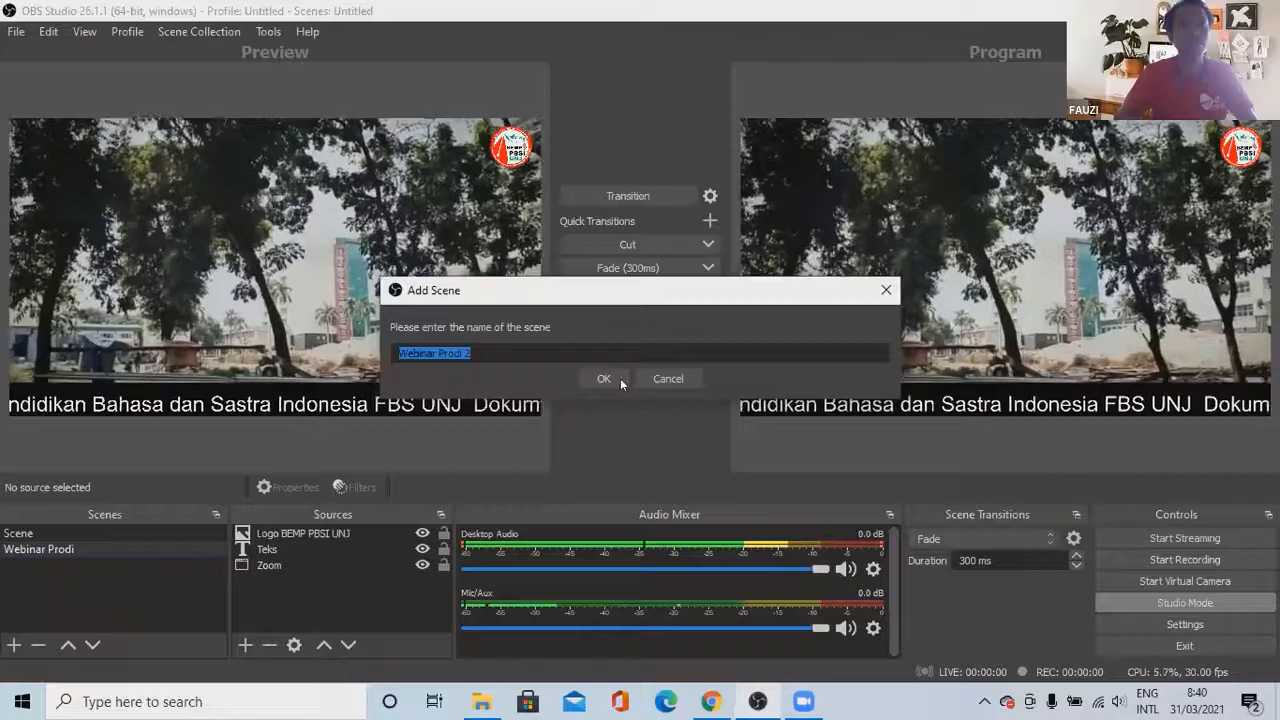
left_click(620, 378)
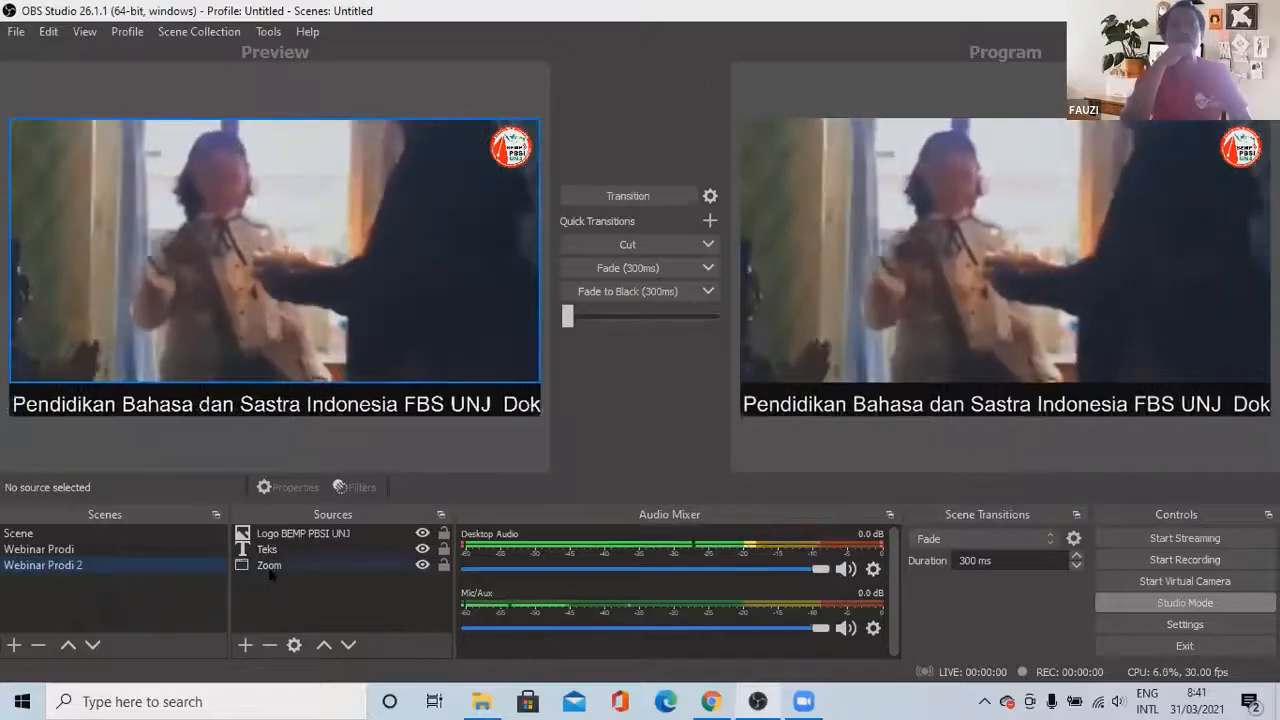
Step: Point the Zoom window capture in Webinar Prodi 2 at the Zoom meeting controls window
left_click(271, 570)
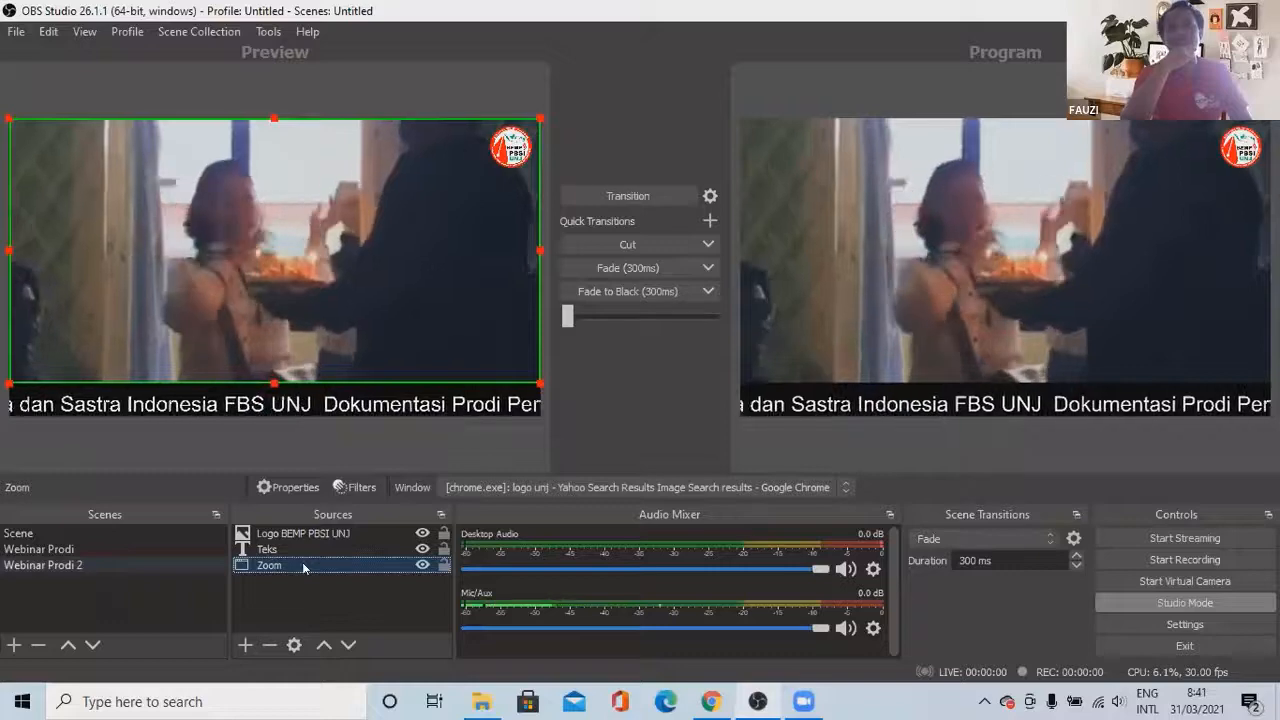
double_click(303, 568)
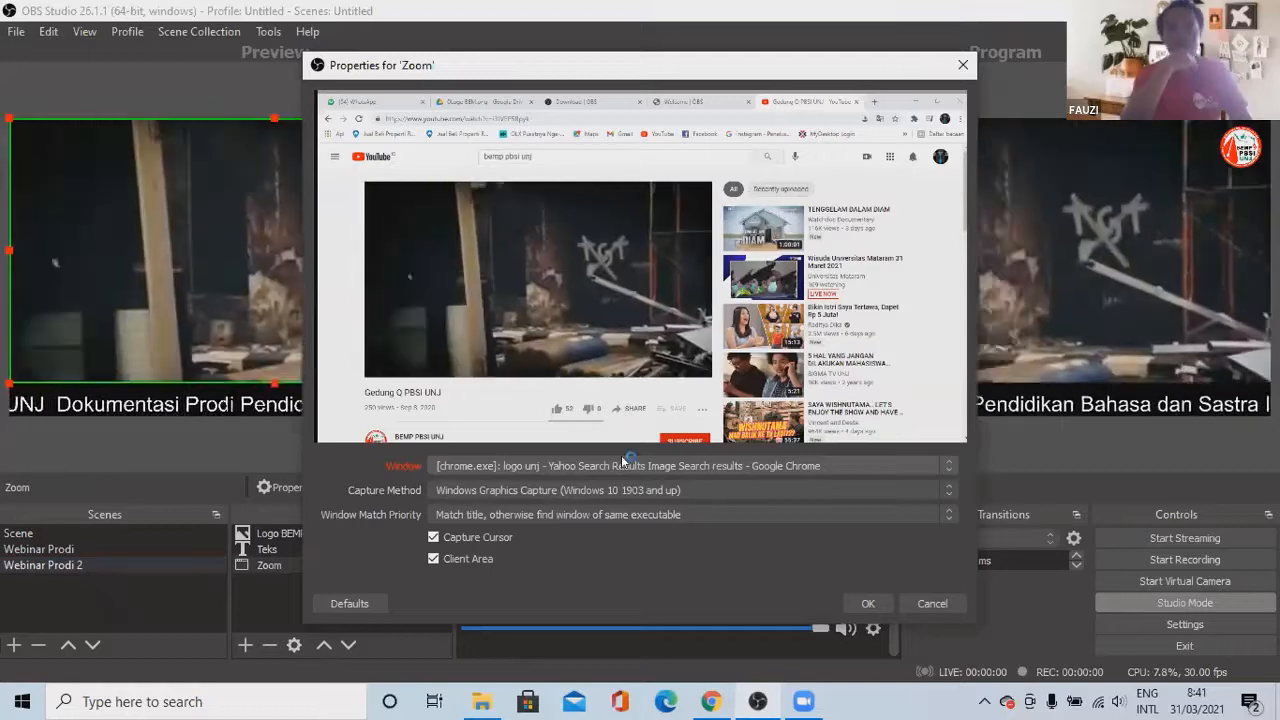
left_click(621, 464)
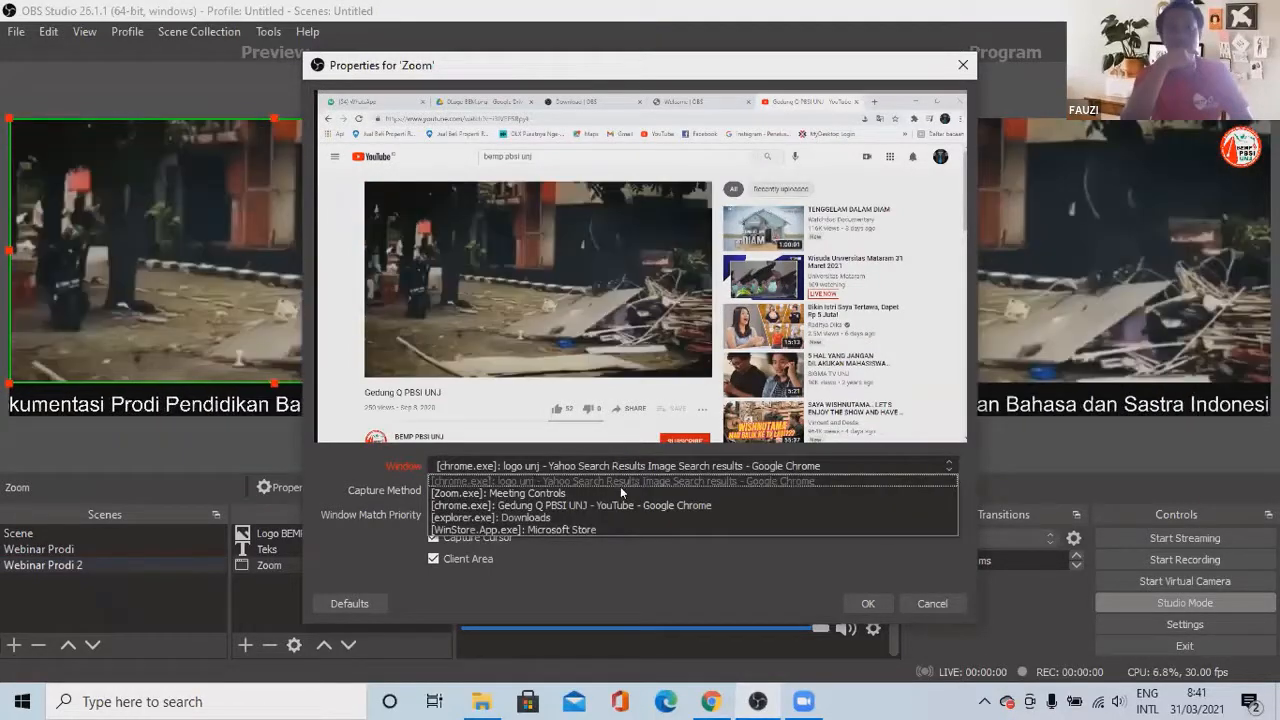
left_click(620, 488)
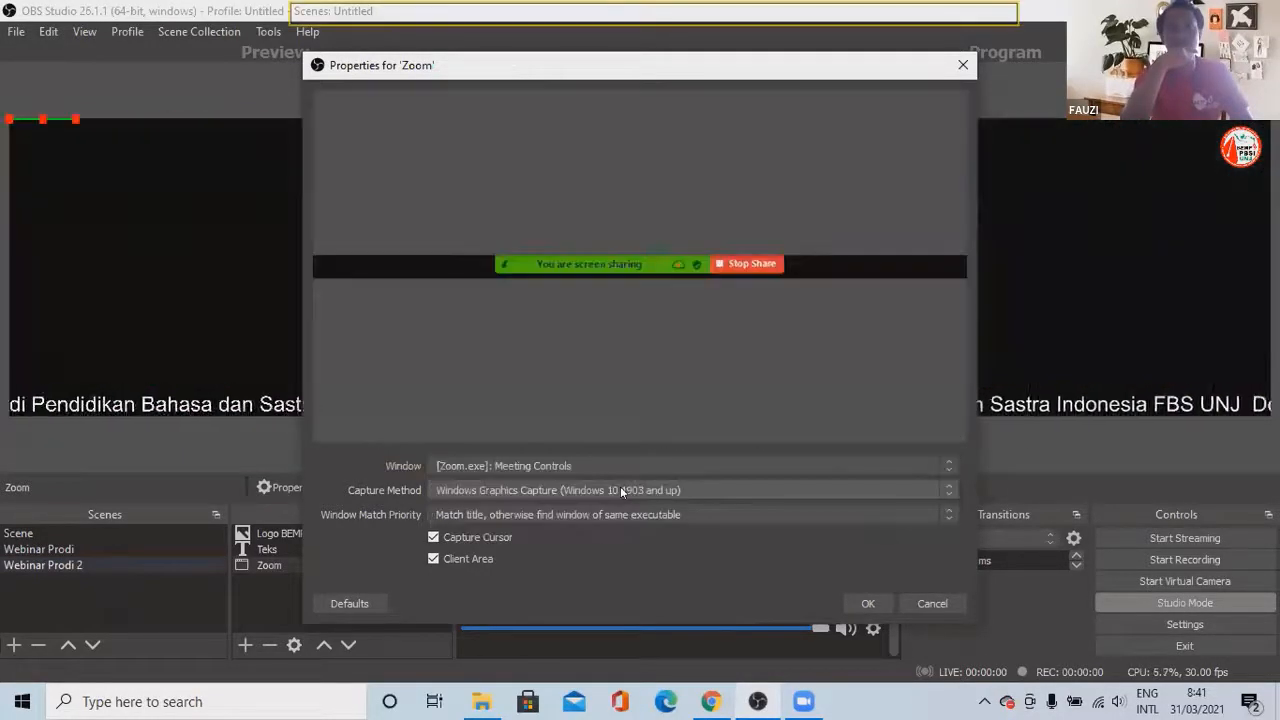
left_click(607, 462)
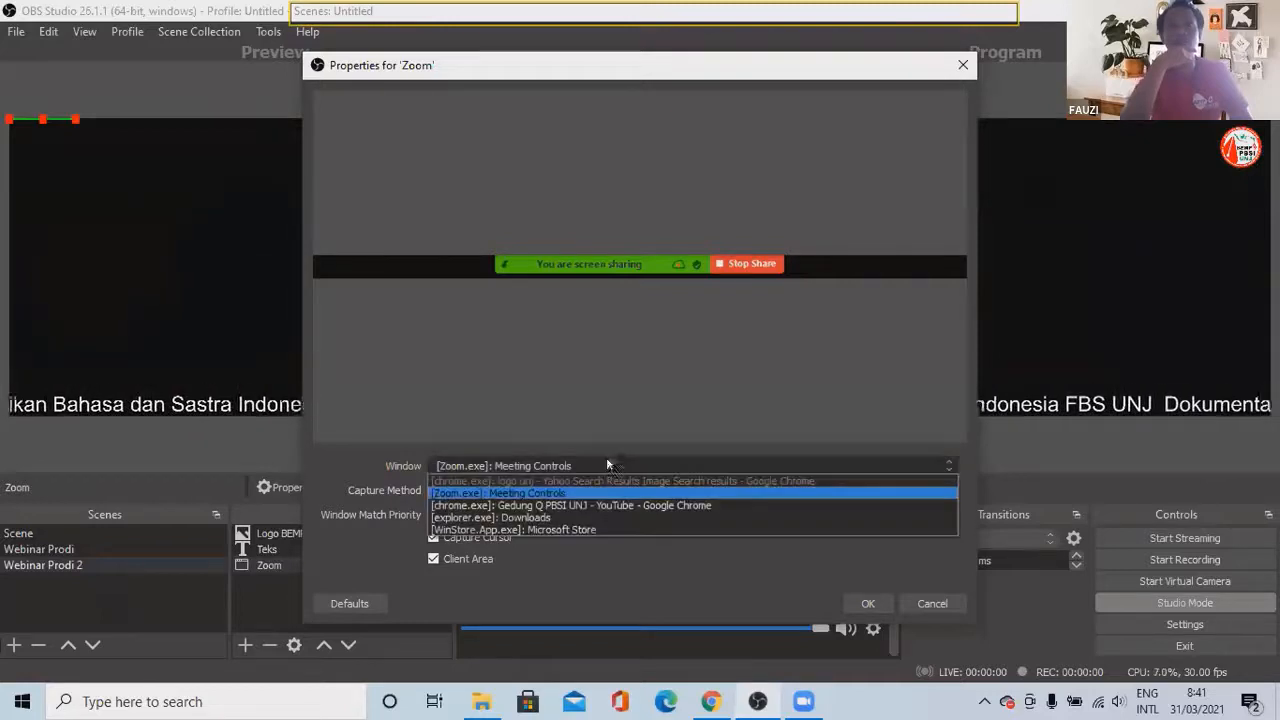
left_click(604, 435)
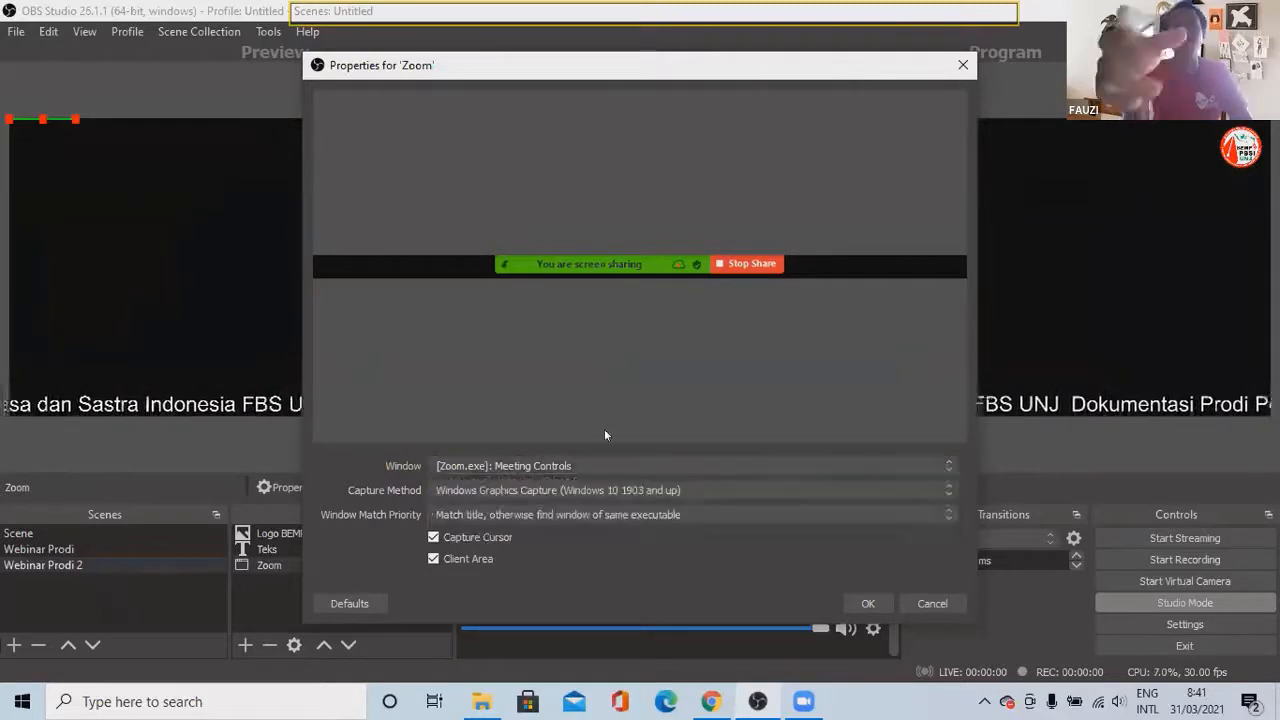
left_click(867, 603)
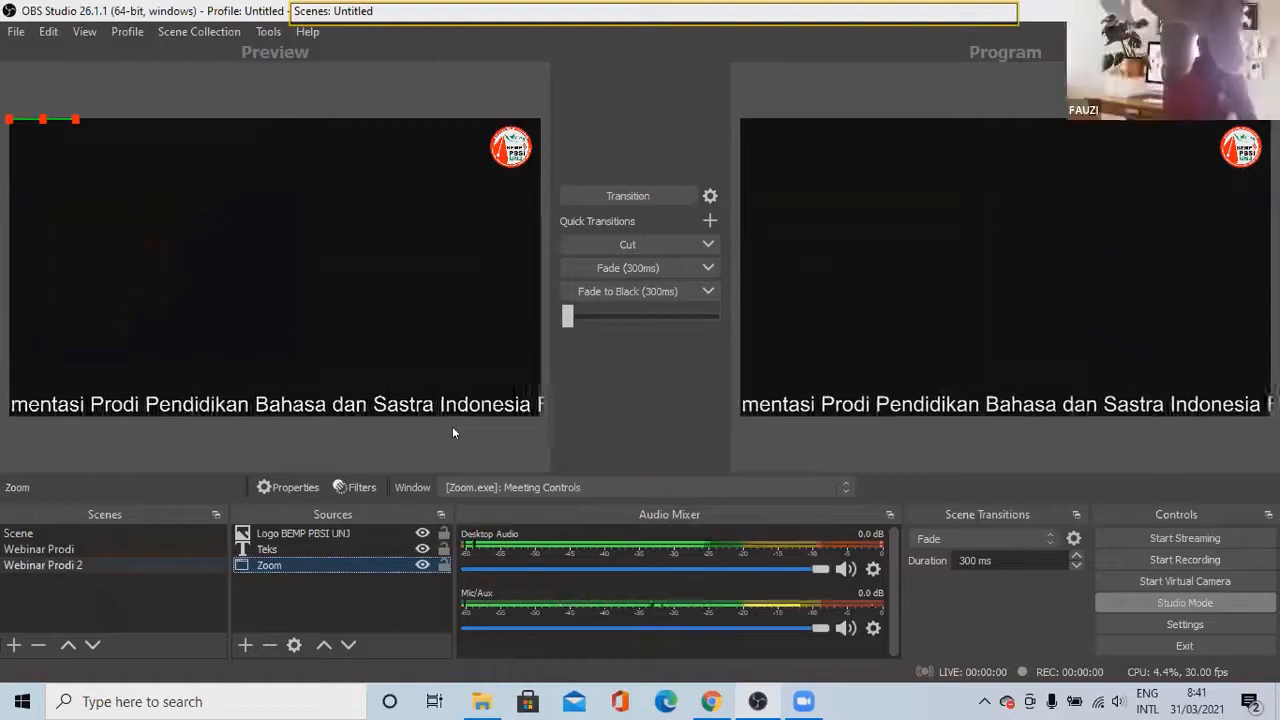
Step: Change the Zoom capture to the [explorer.exe]: Downloads window, then preview the original Webinar Prodi
double_click(387, 563)
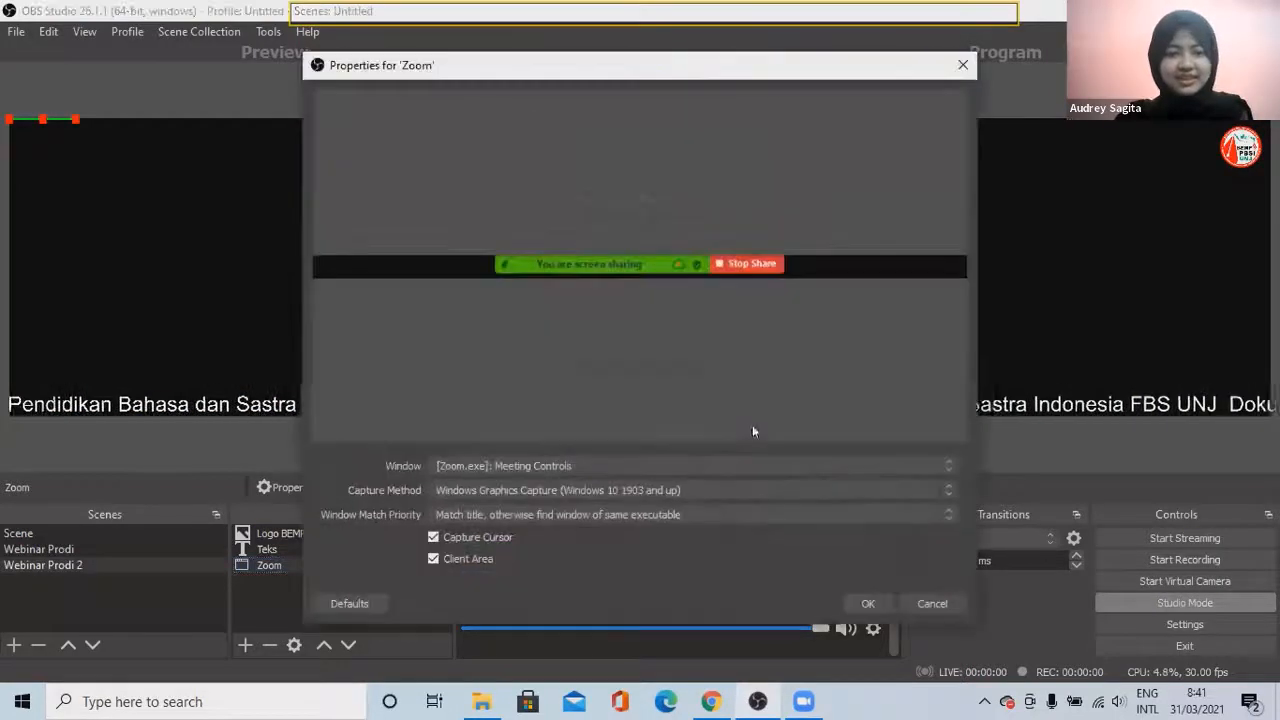
left_click(712, 465)
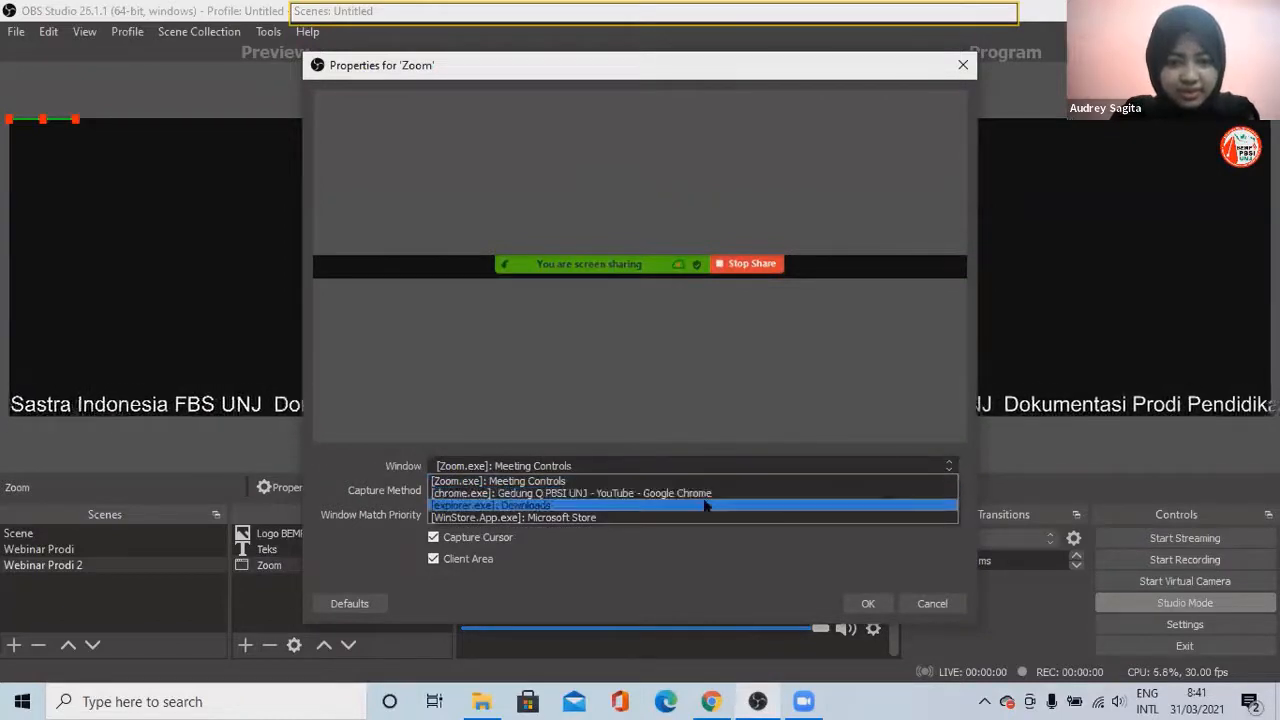
left_click(705, 506)
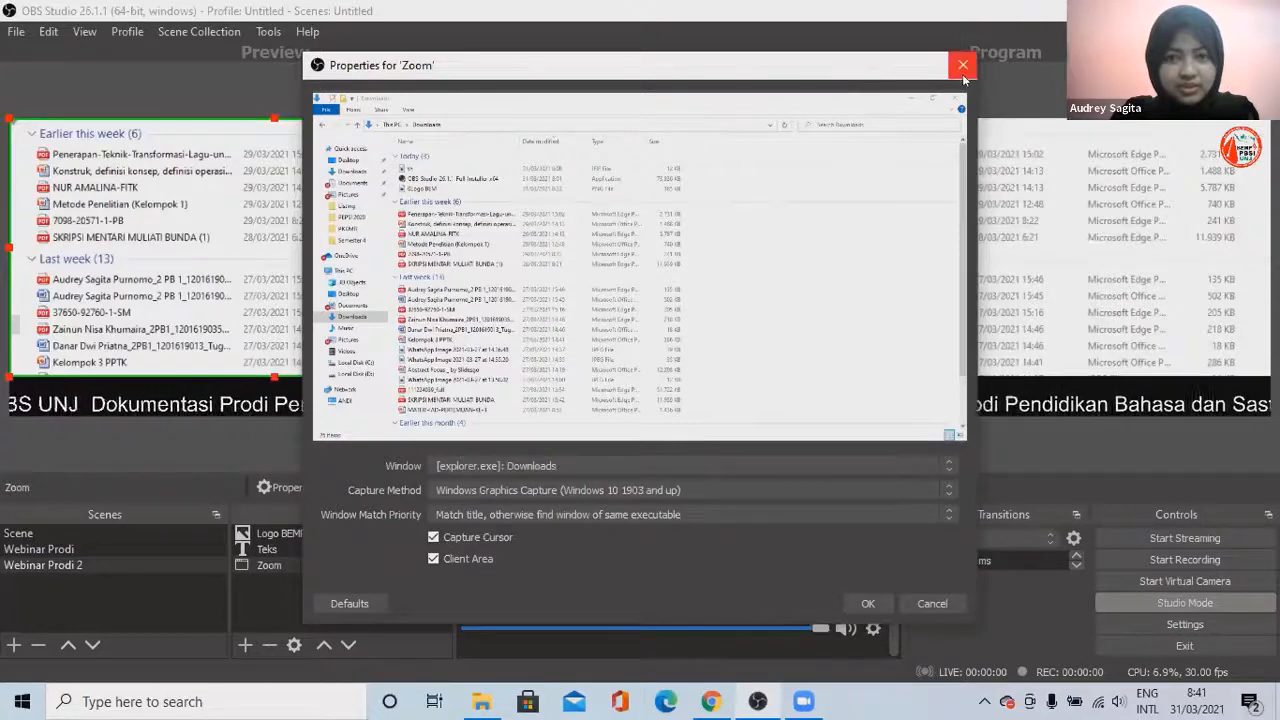
left_click(866, 603)
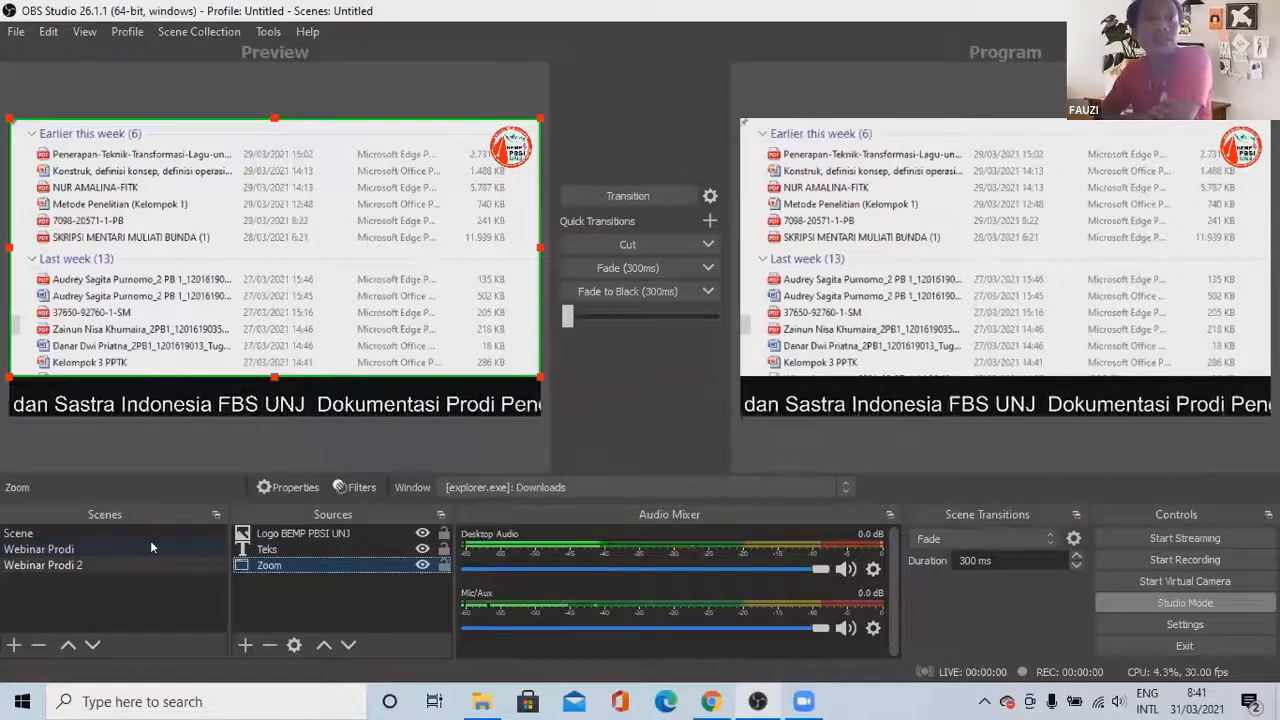
left_click(151, 545)
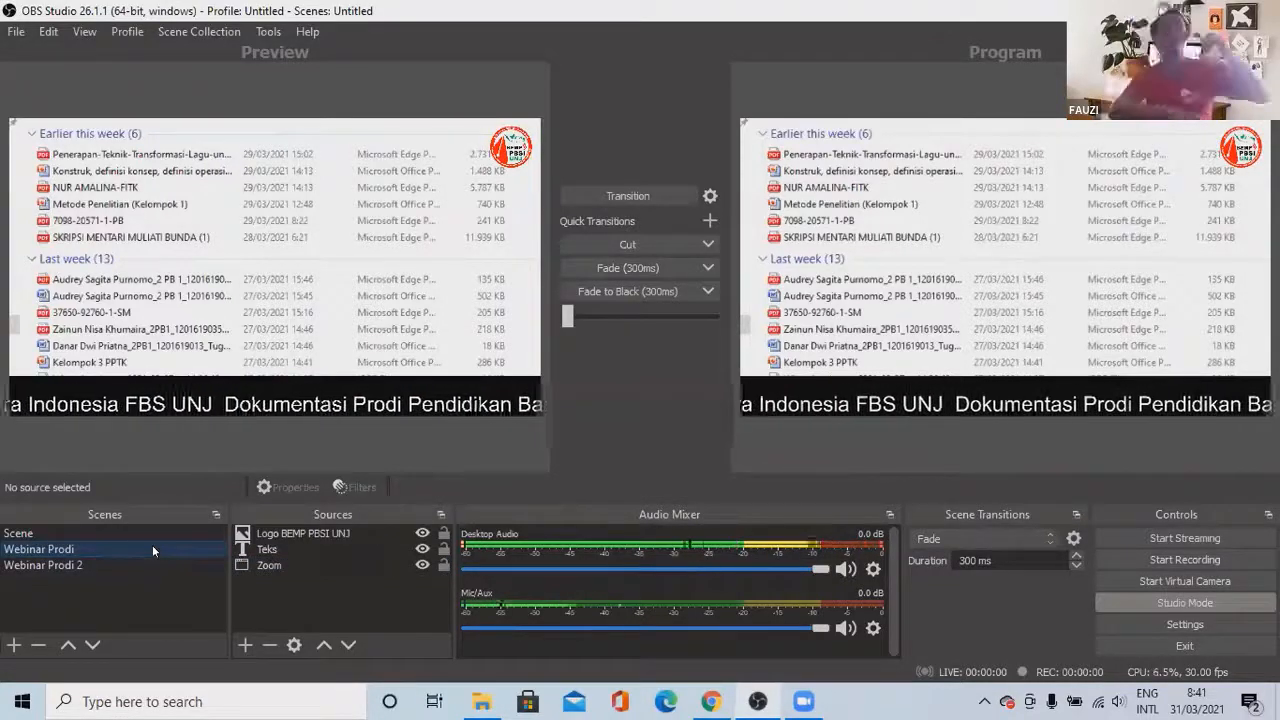
Step: Compare Webinar Prodi 2 with Webinar Prodi in the preview, ending on Webinar Prodi 2
left_click(153, 565)
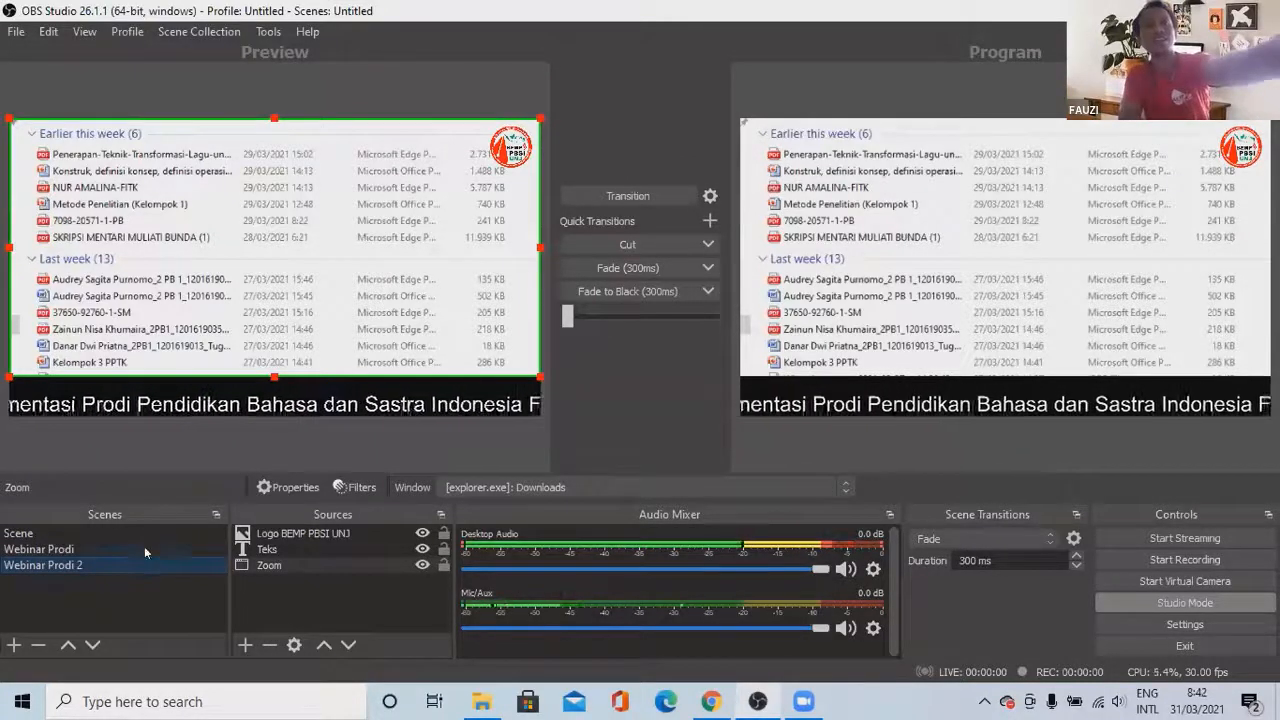
left_click(144, 548)
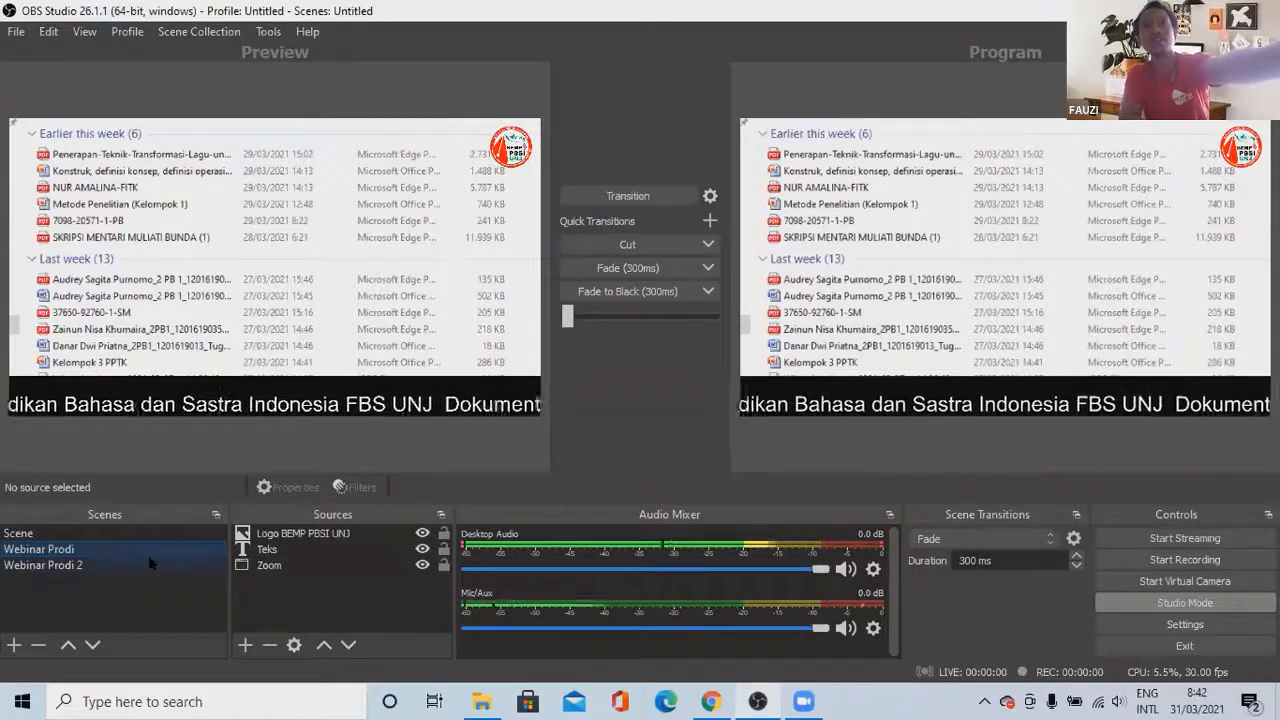
left_click(149, 563)
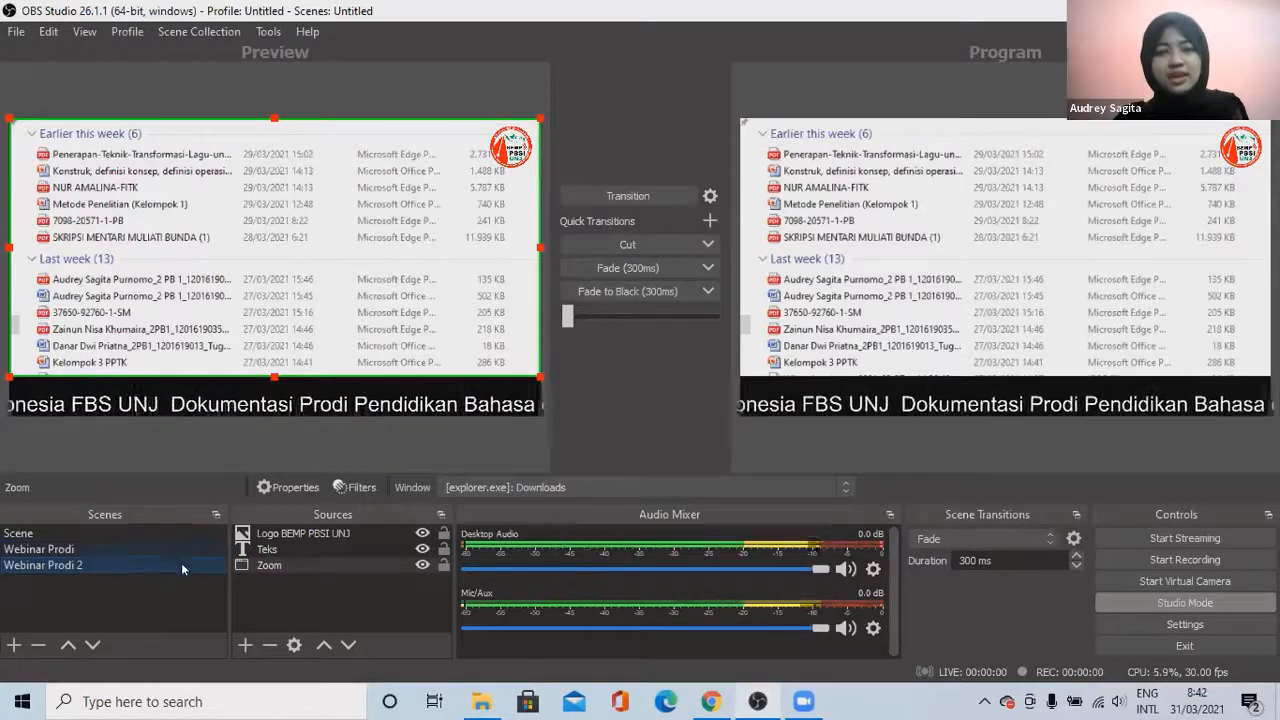
Step: Delete the Zoom source from Webinar Prodi 2 and start a new Window Capture named 'Zoom'
left_click(270, 645)
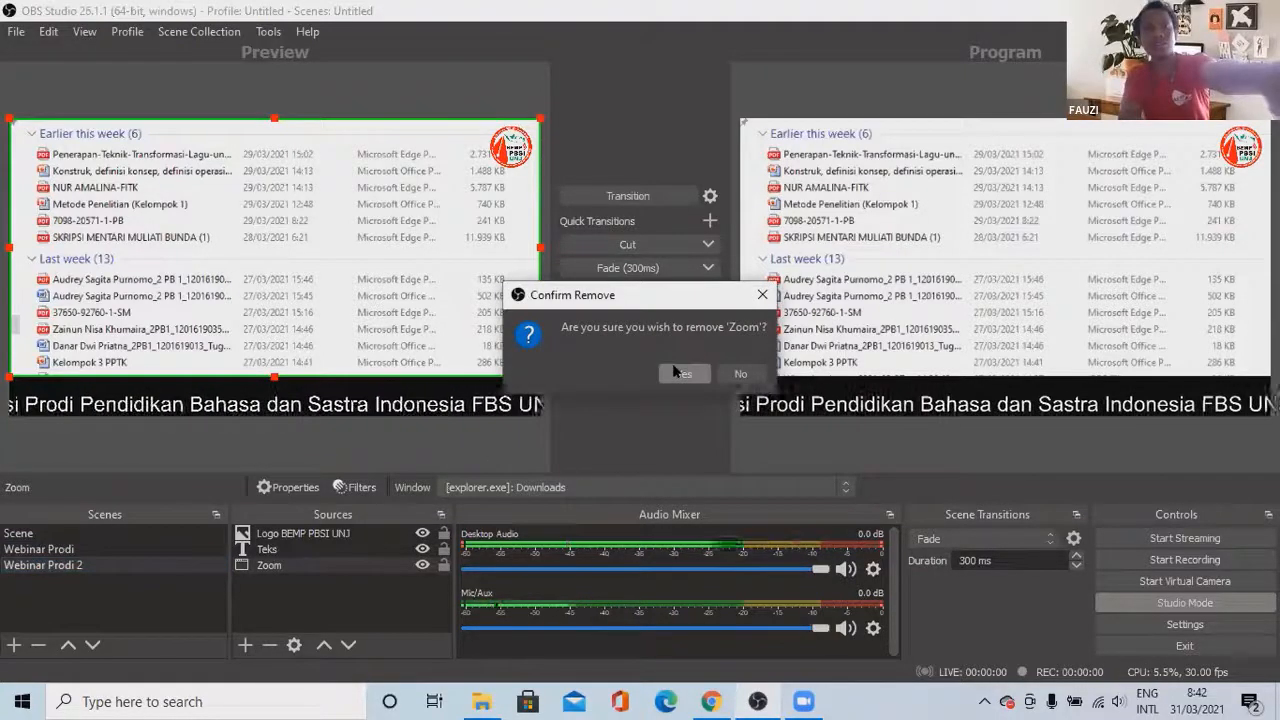
left_click(676, 371)
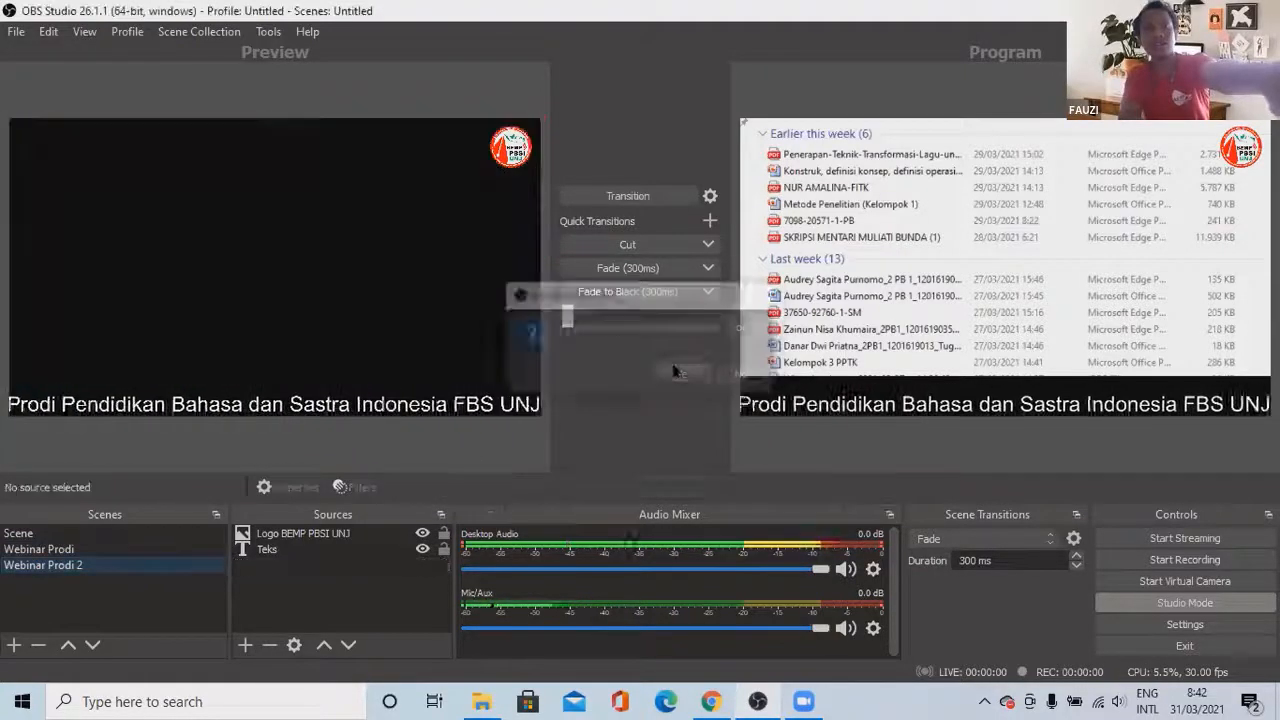
left_click(245, 645)
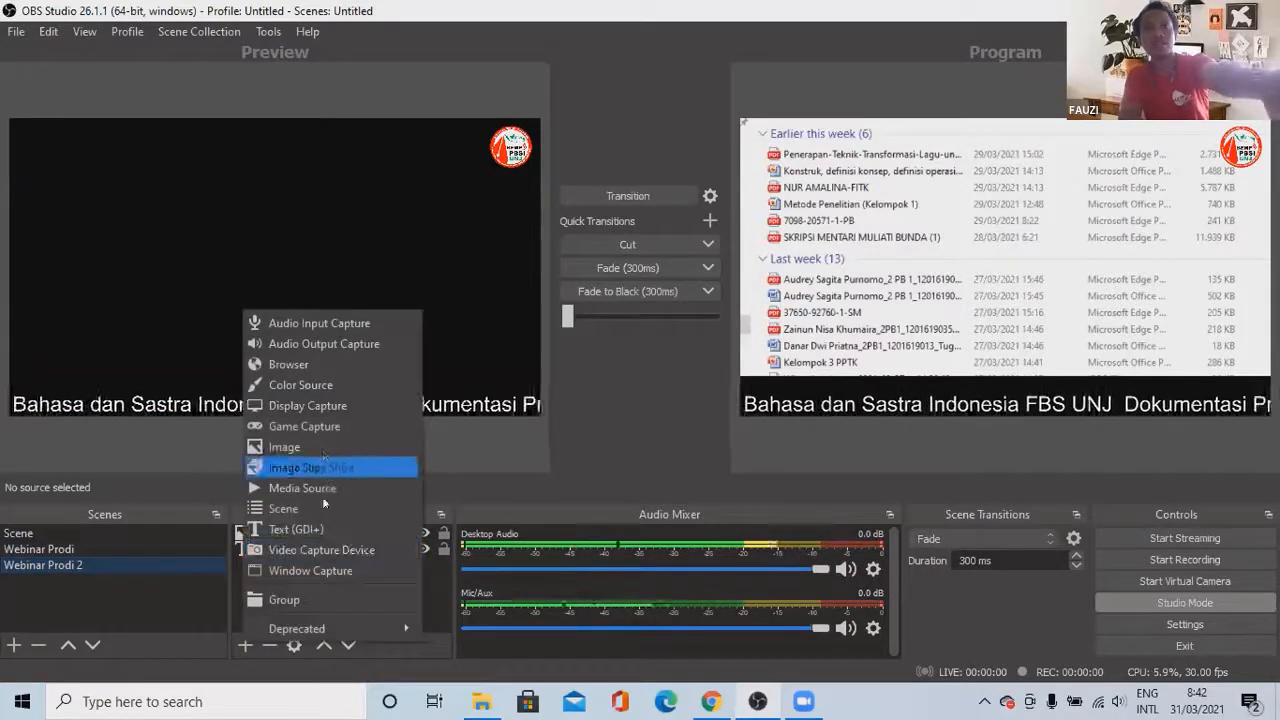
left_click(337, 572)
type("Zoom")
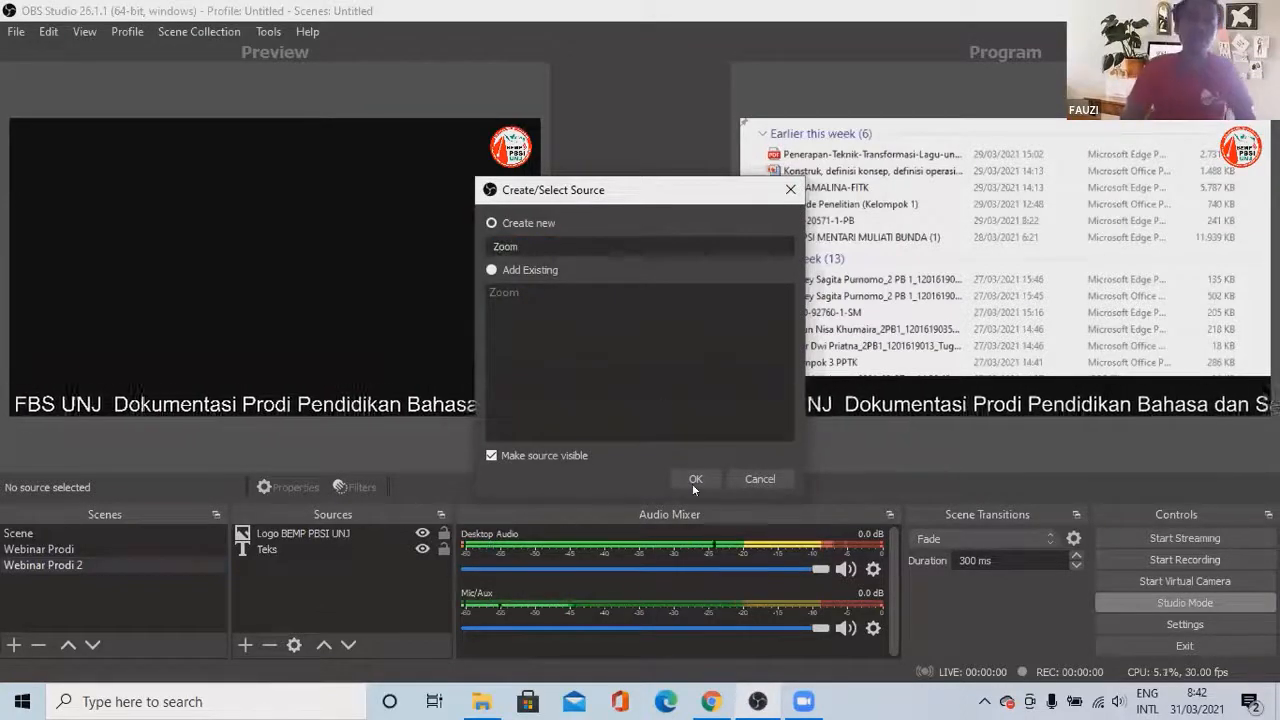
left_click(695, 479)
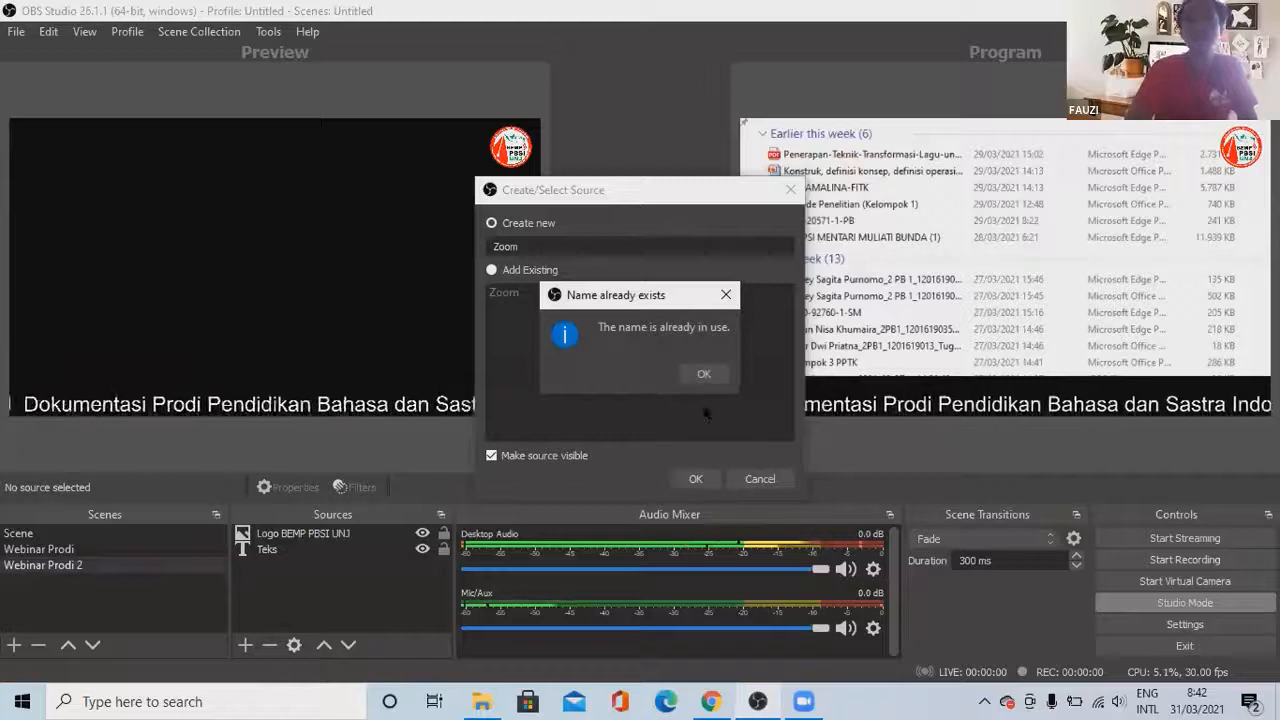
left_click(700, 376)
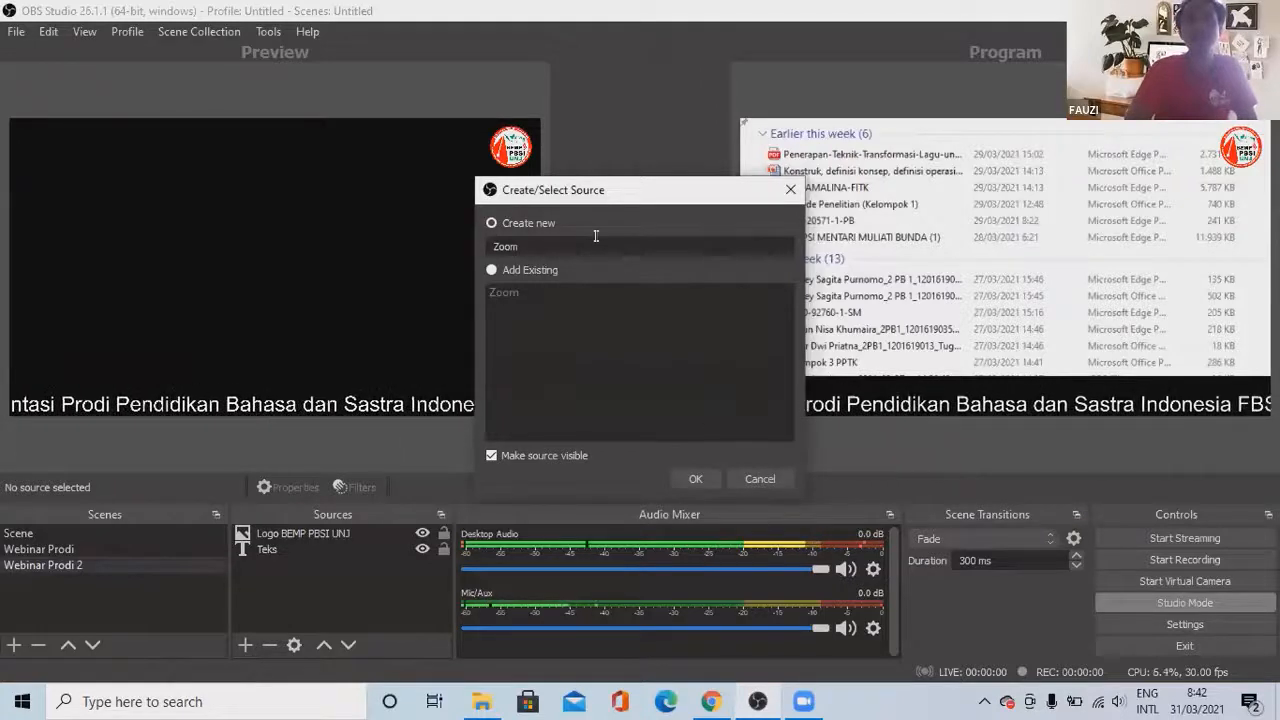
Step: Name the new window capture 'Zoom 2' and have it capture the chrome.exe YouTube window
type("2")
key("Return")
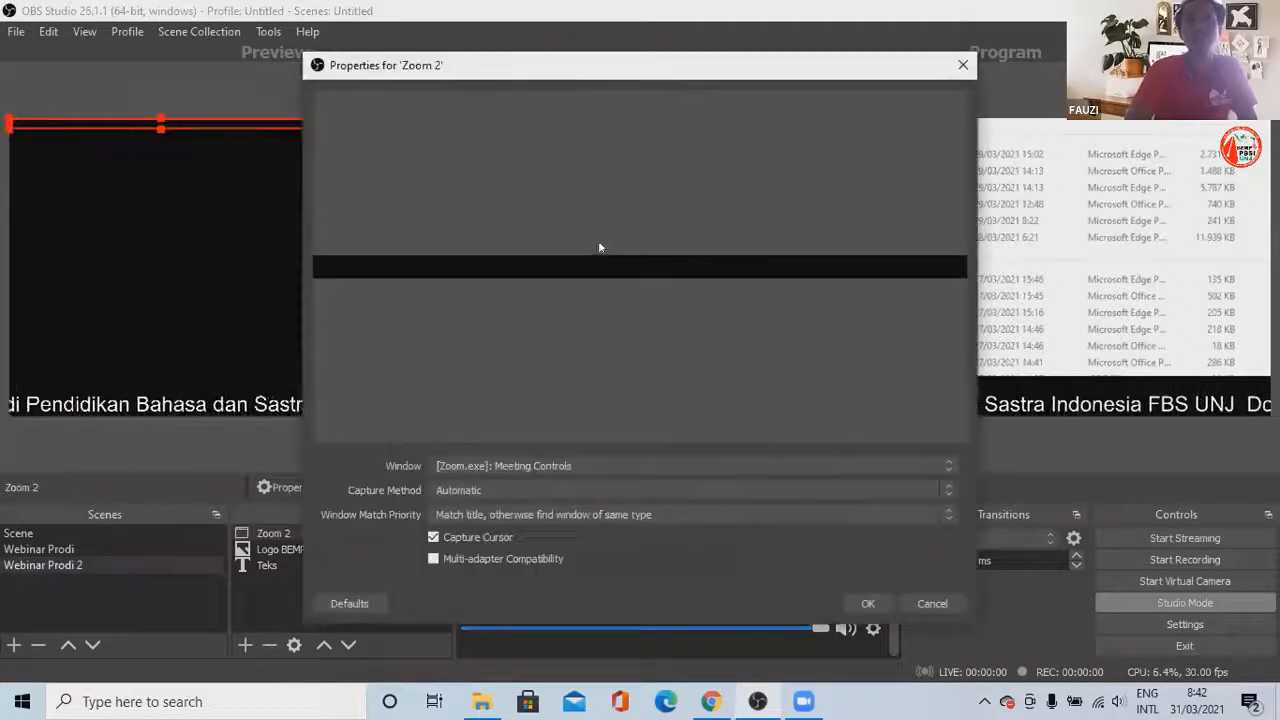
left_click(603, 462)
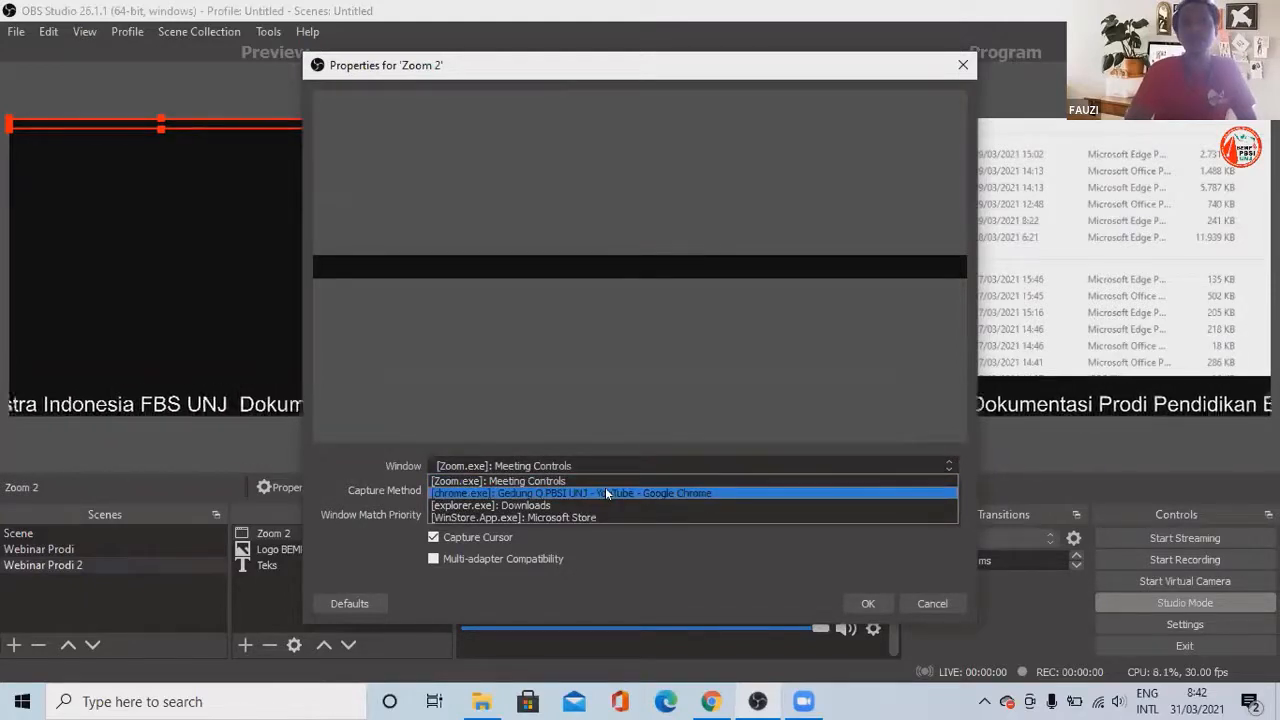
left_click(606, 491)
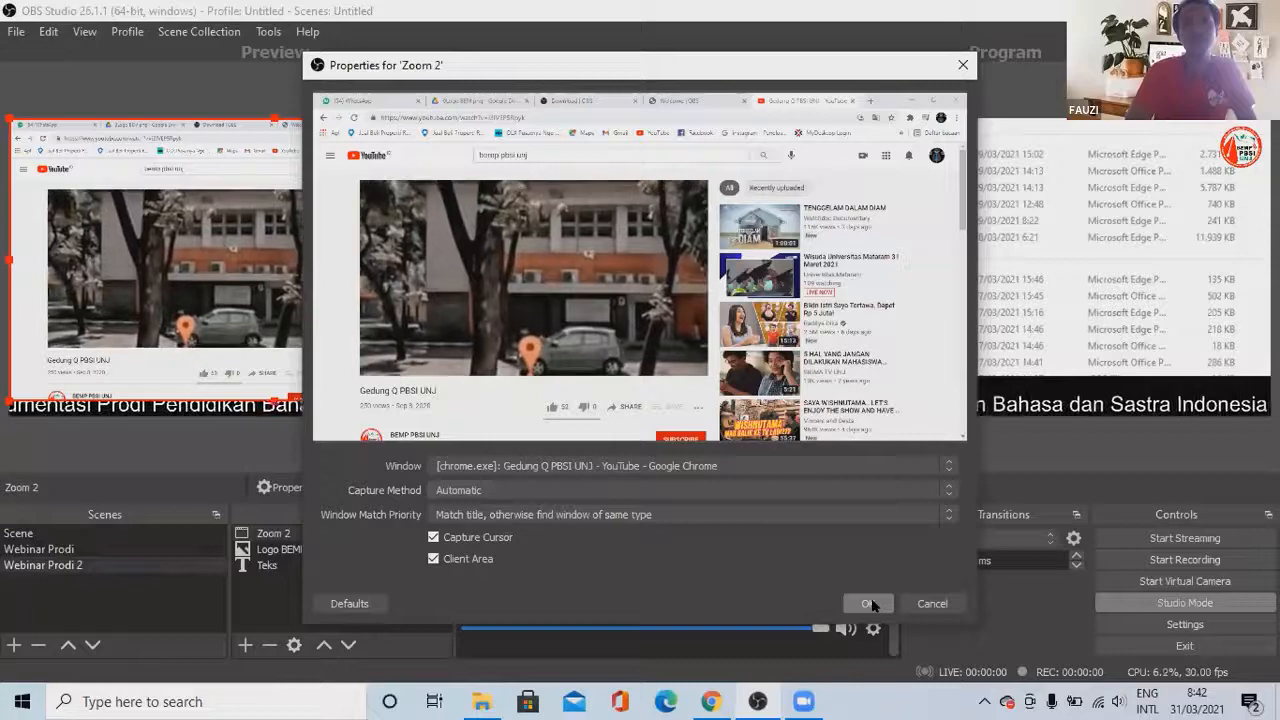
left_click(870, 604)
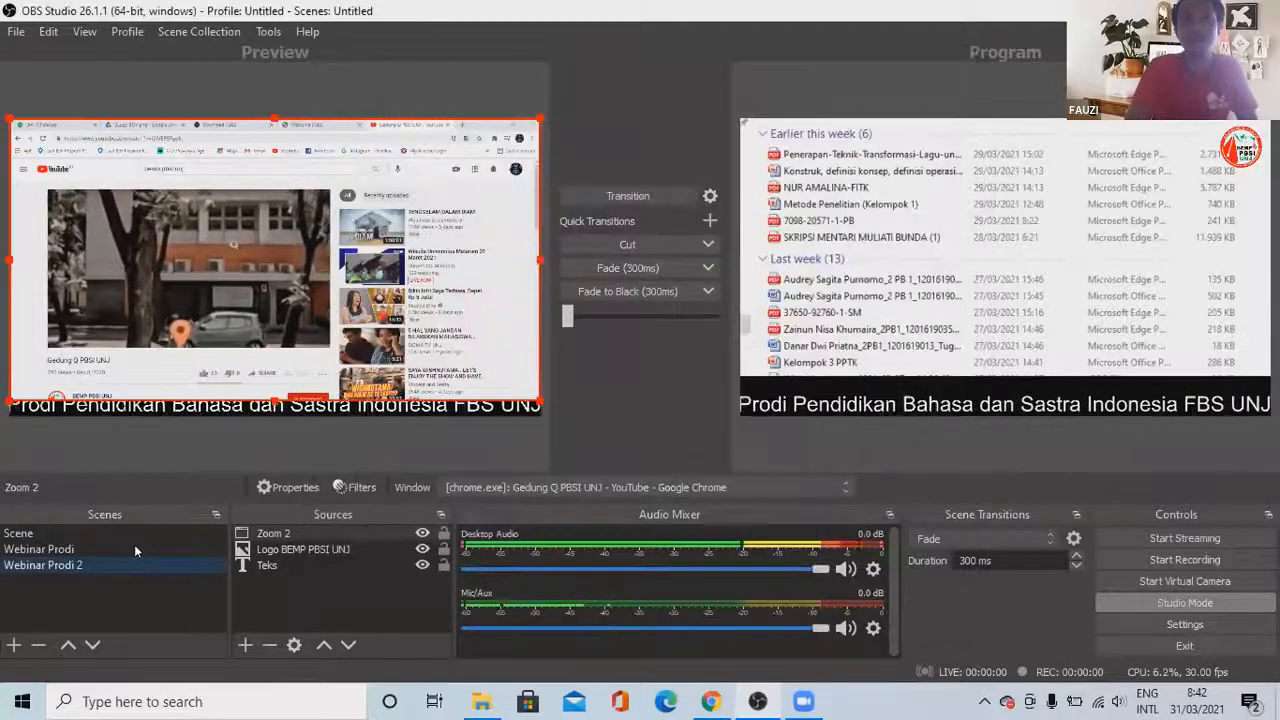
Step: Set the Zoom 2 source's capture method to Windows Graphics Capture
left_click(321, 533)
right_click(321, 533)
key("Escape")
double_click(321, 530)
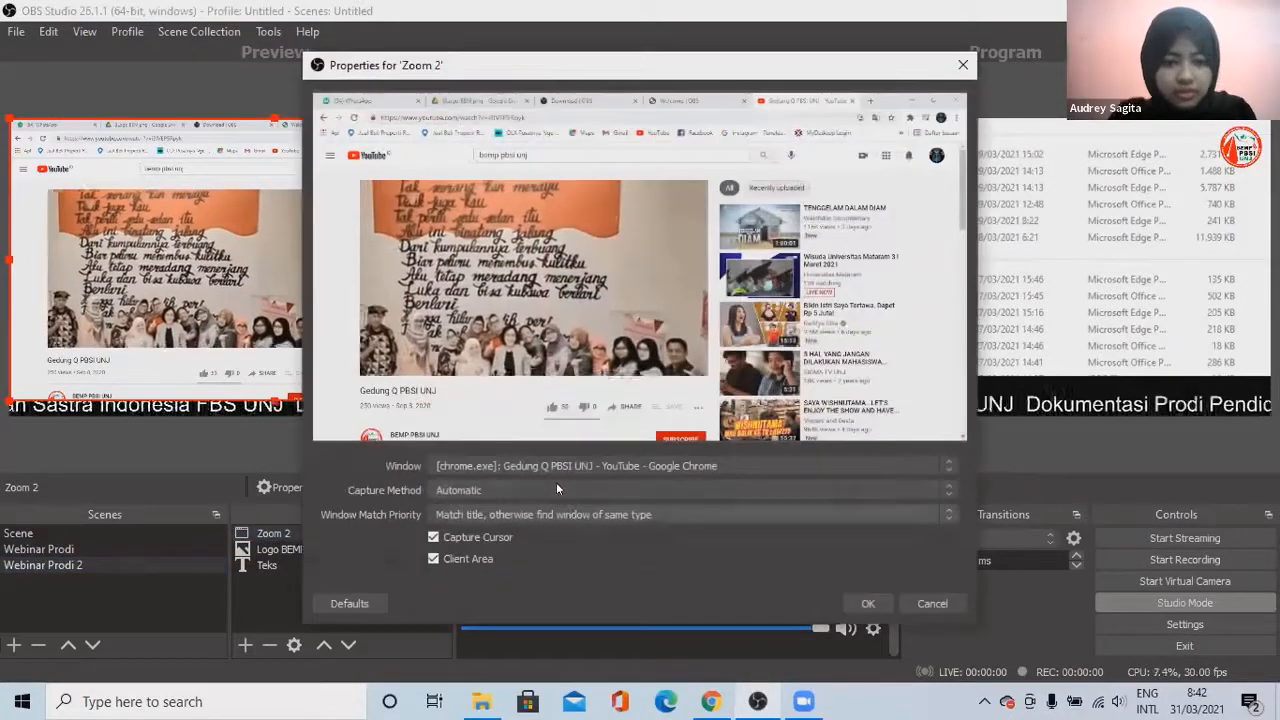
left_click(556, 490)
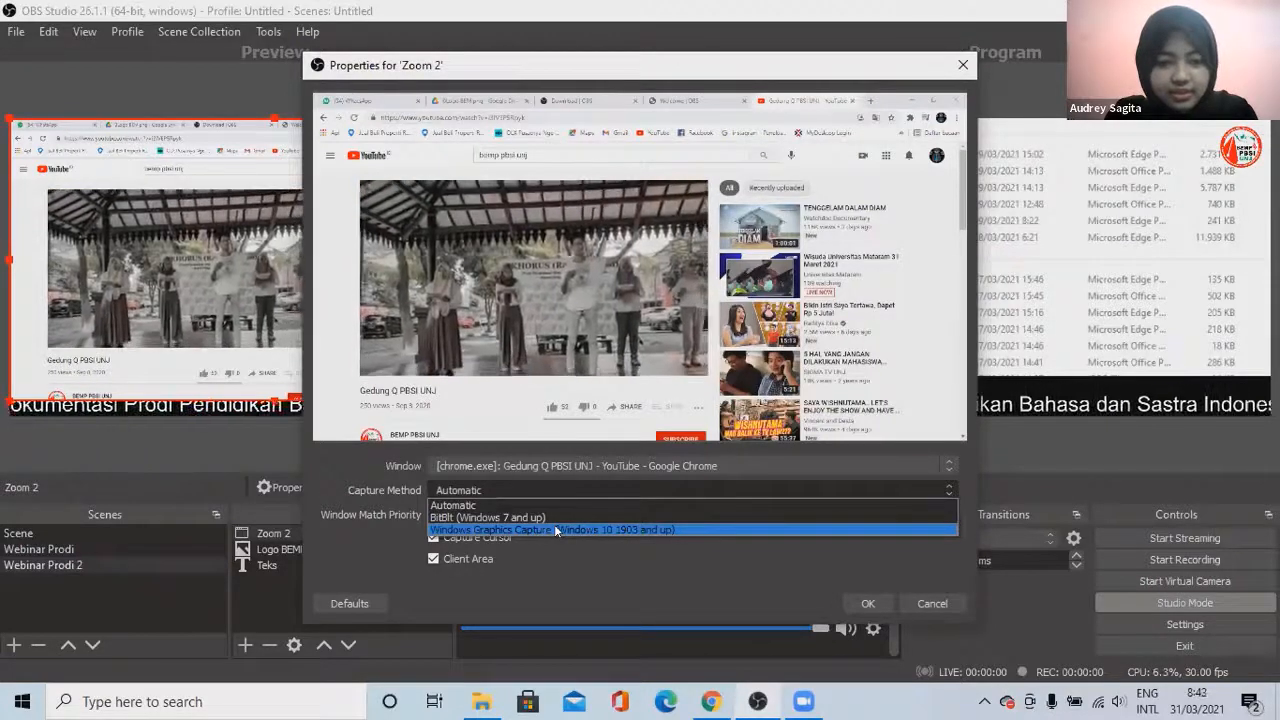
left_click(556, 530)
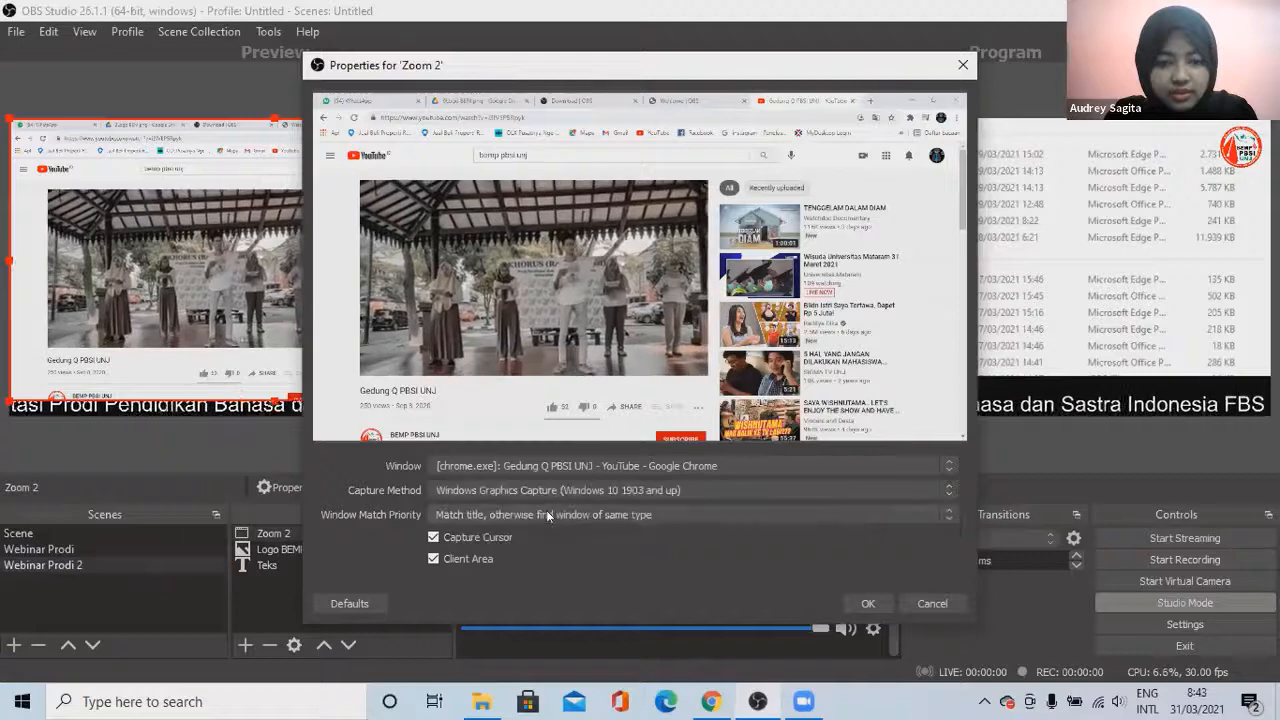
left_click(548, 515)
key("Escape")
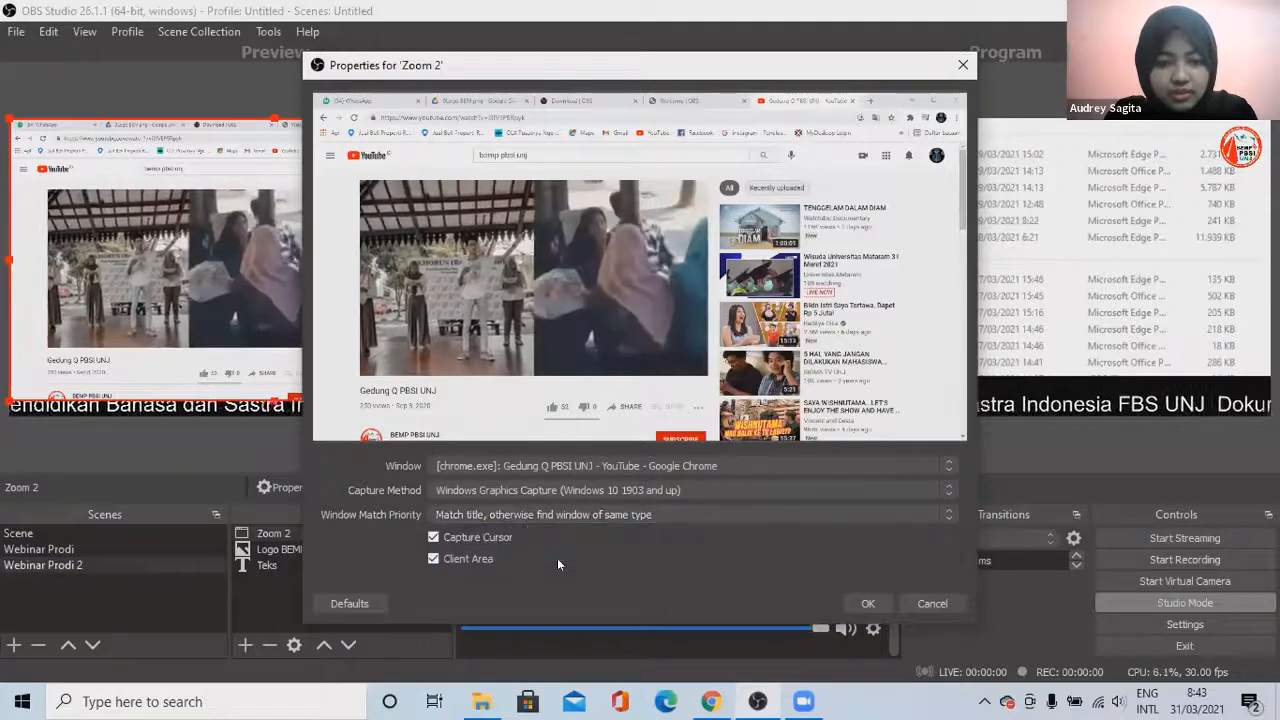
left_click(856, 604)
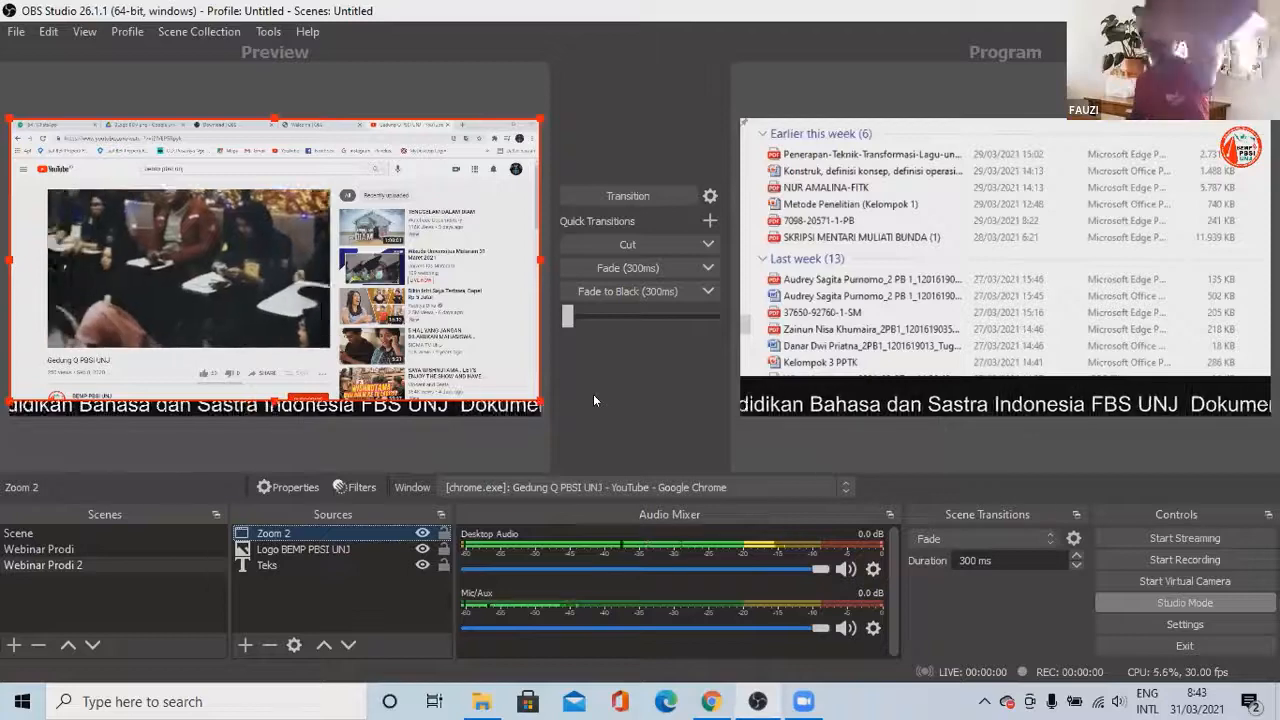
left_click(632, 190)
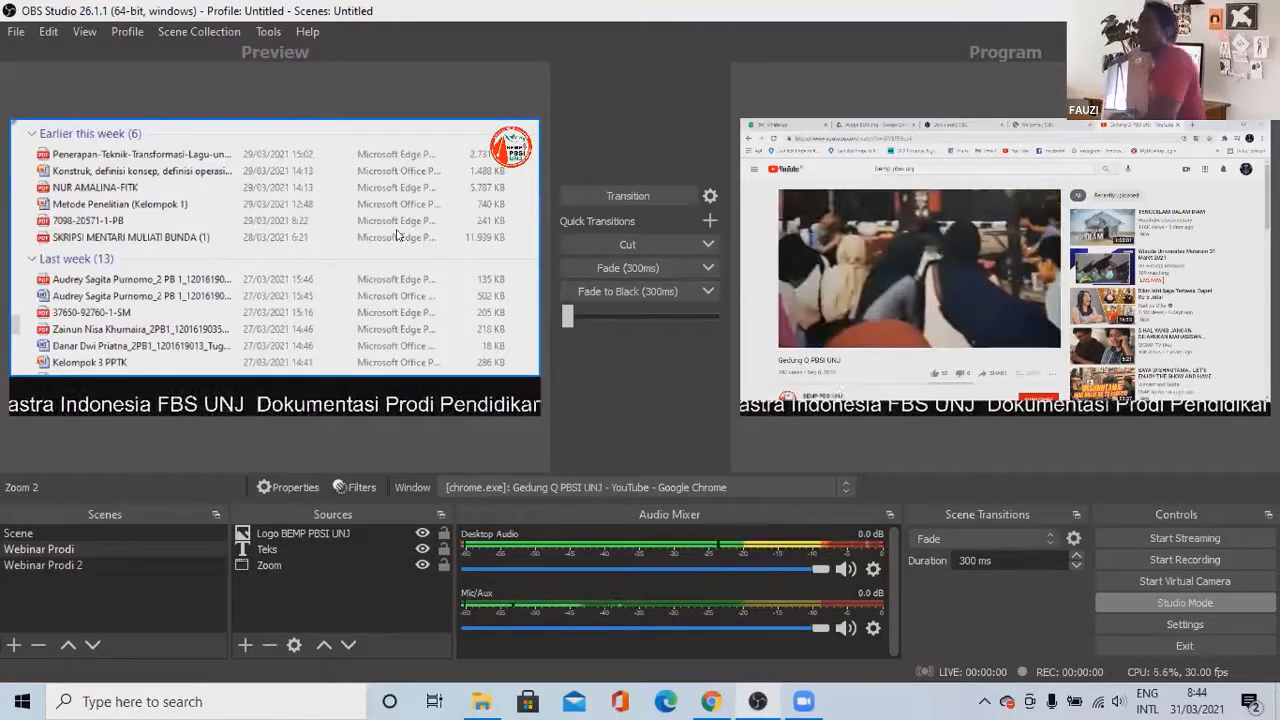
left_click(636, 194)
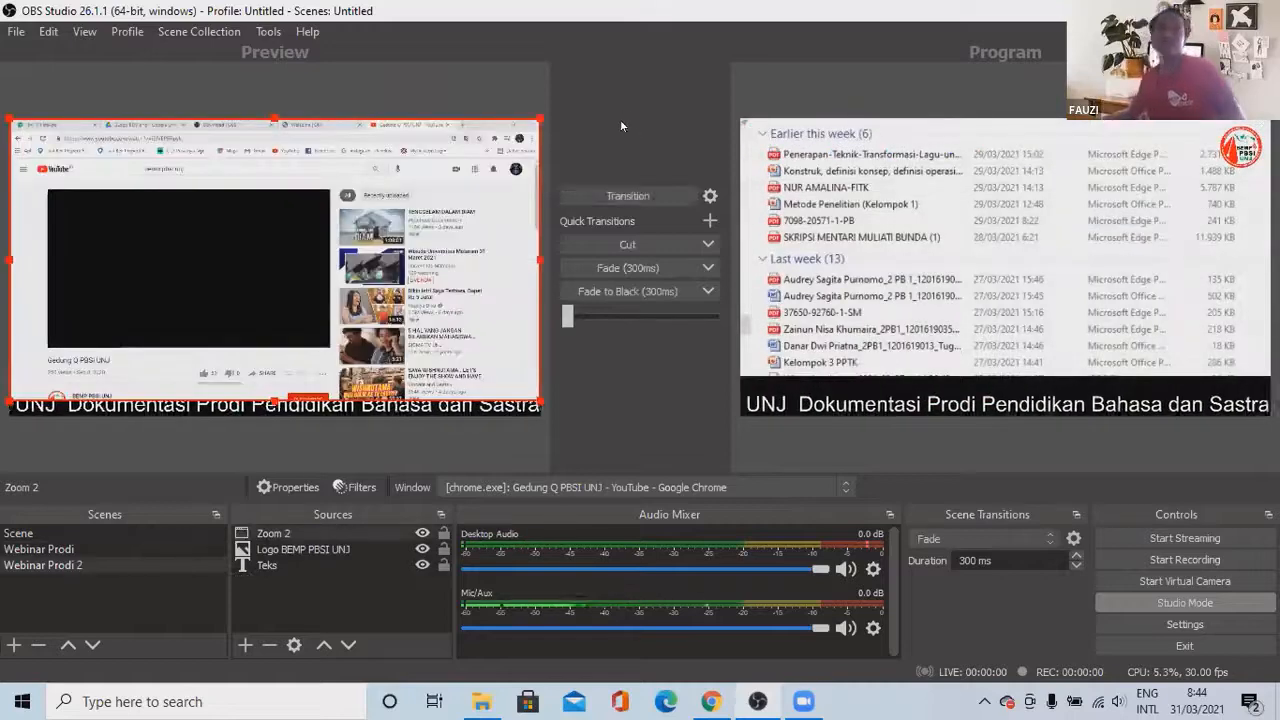
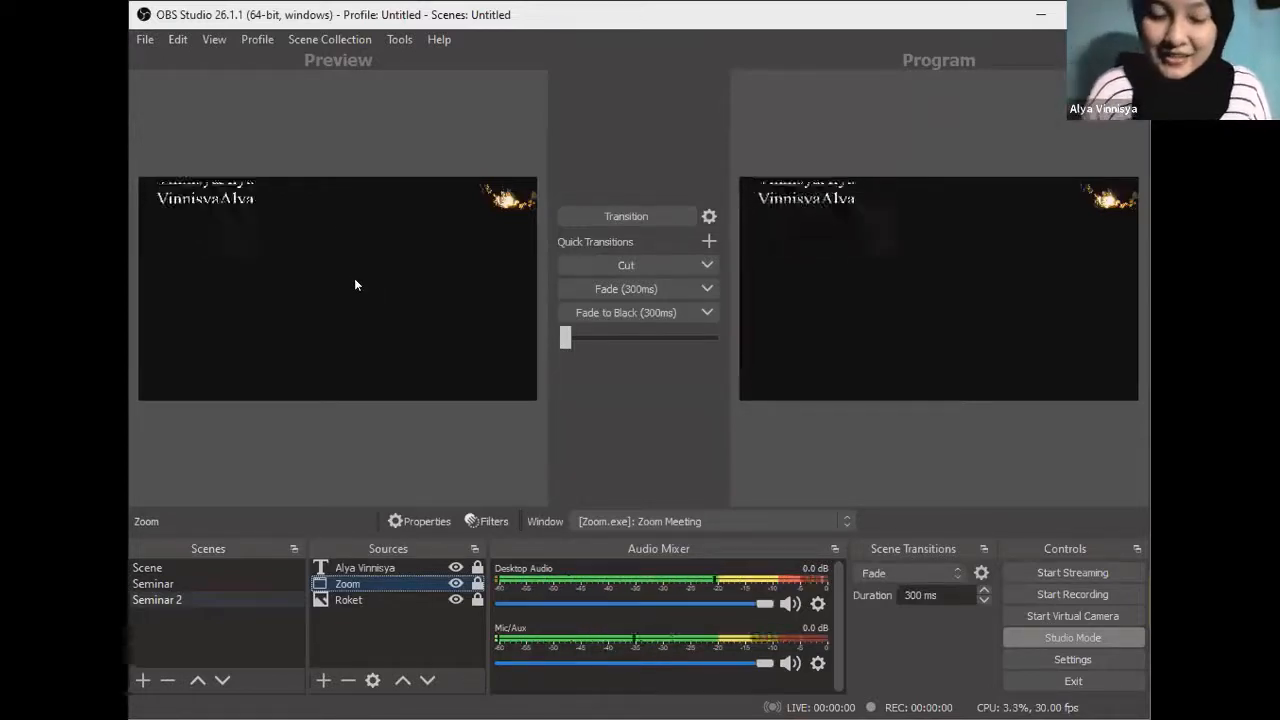
Step: Switch to the Seminar scene and select its Netlix window capture source
left_click(178, 583)
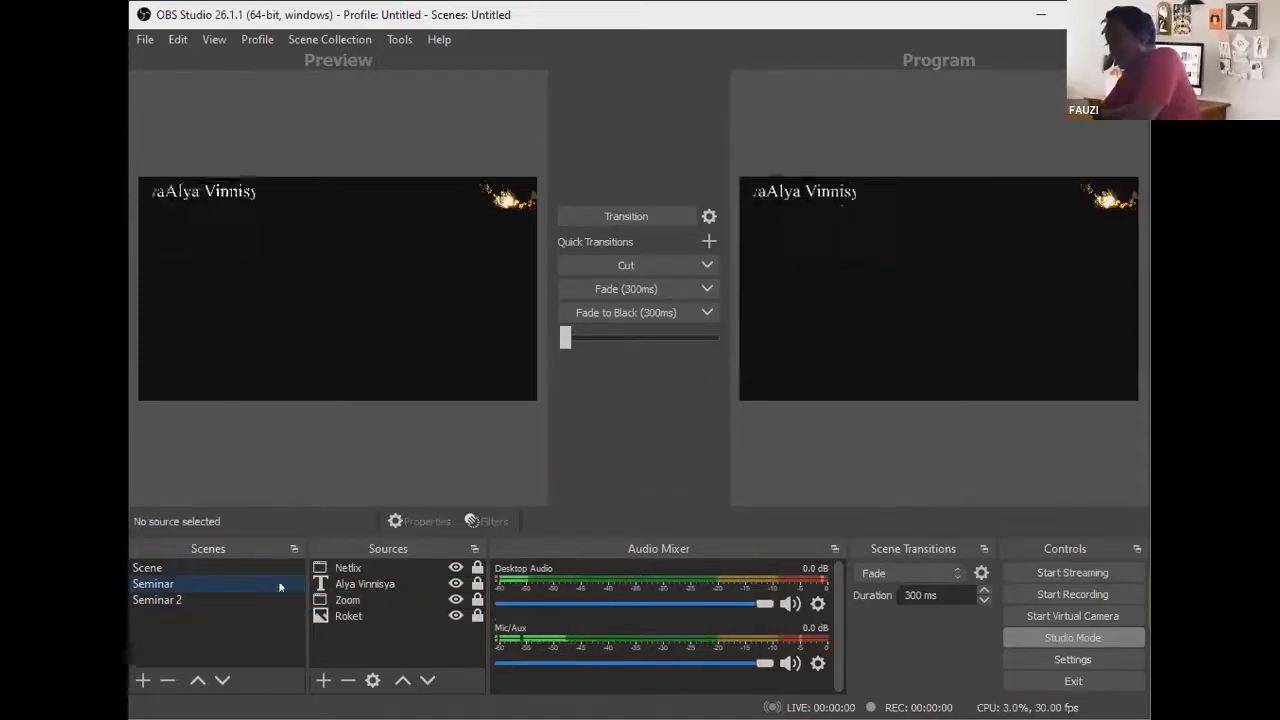
left_click(356, 568)
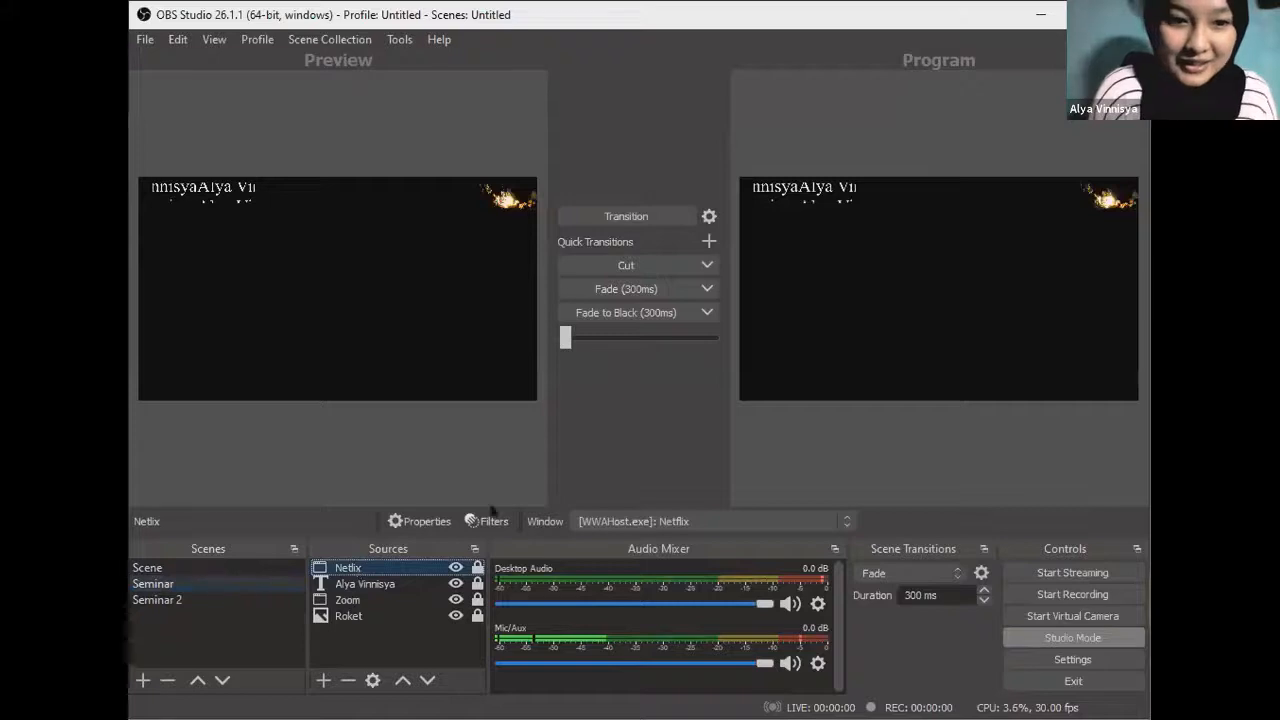
double_click(356, 568)
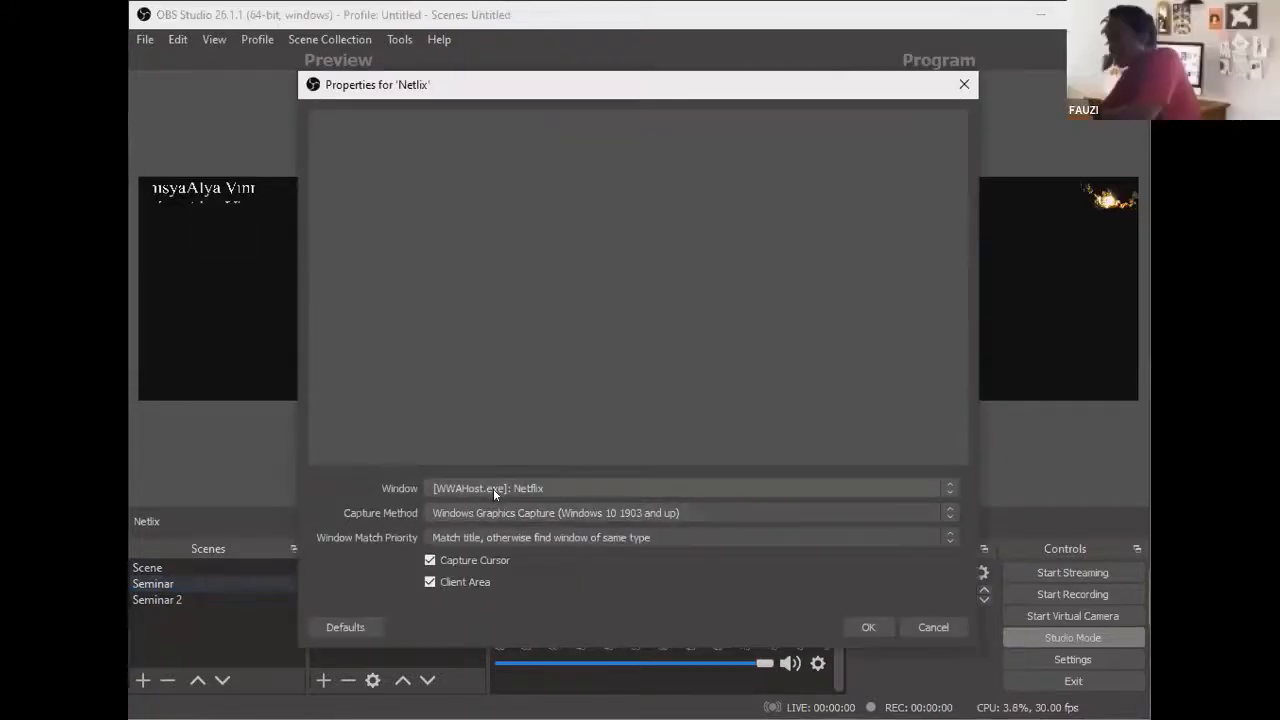
left_click(493, 488)
left_click(484, 527)
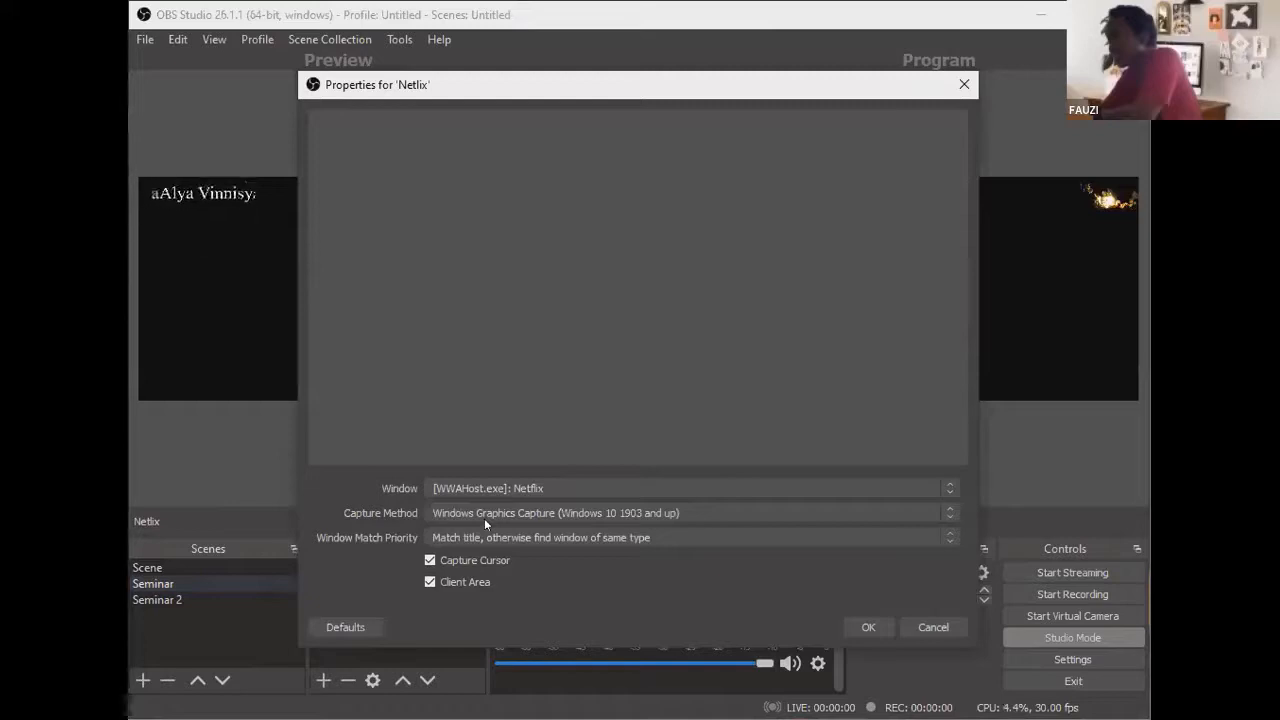
left_click(922, 627)
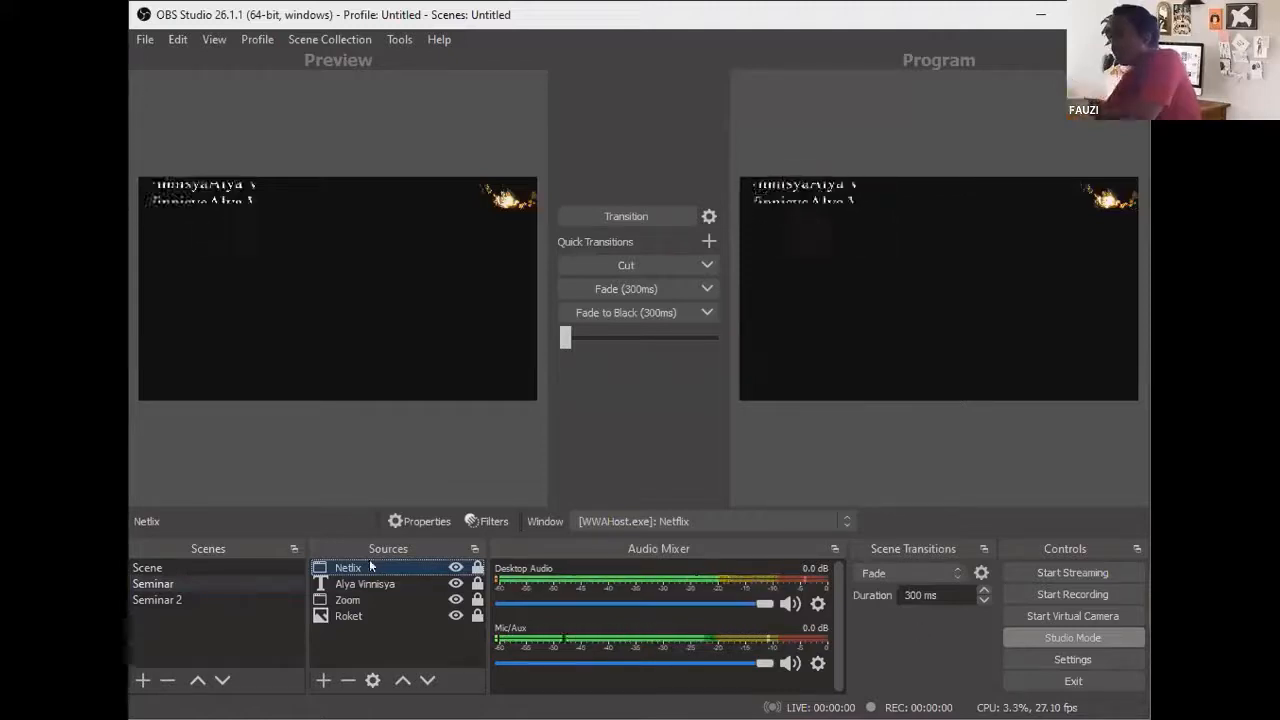
left_click(226, 580)
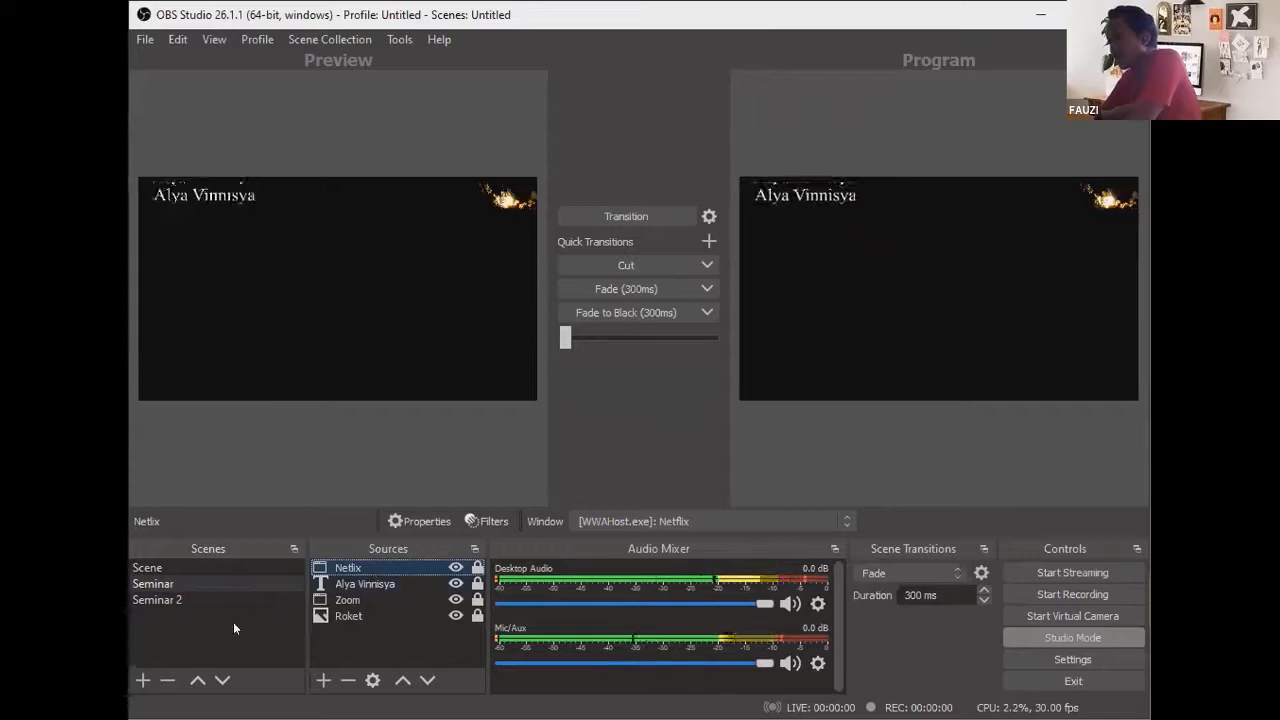
Step: In the Zoom source's properties, turn off cursor capture and keep matching by same executable
left_click(330, 599)
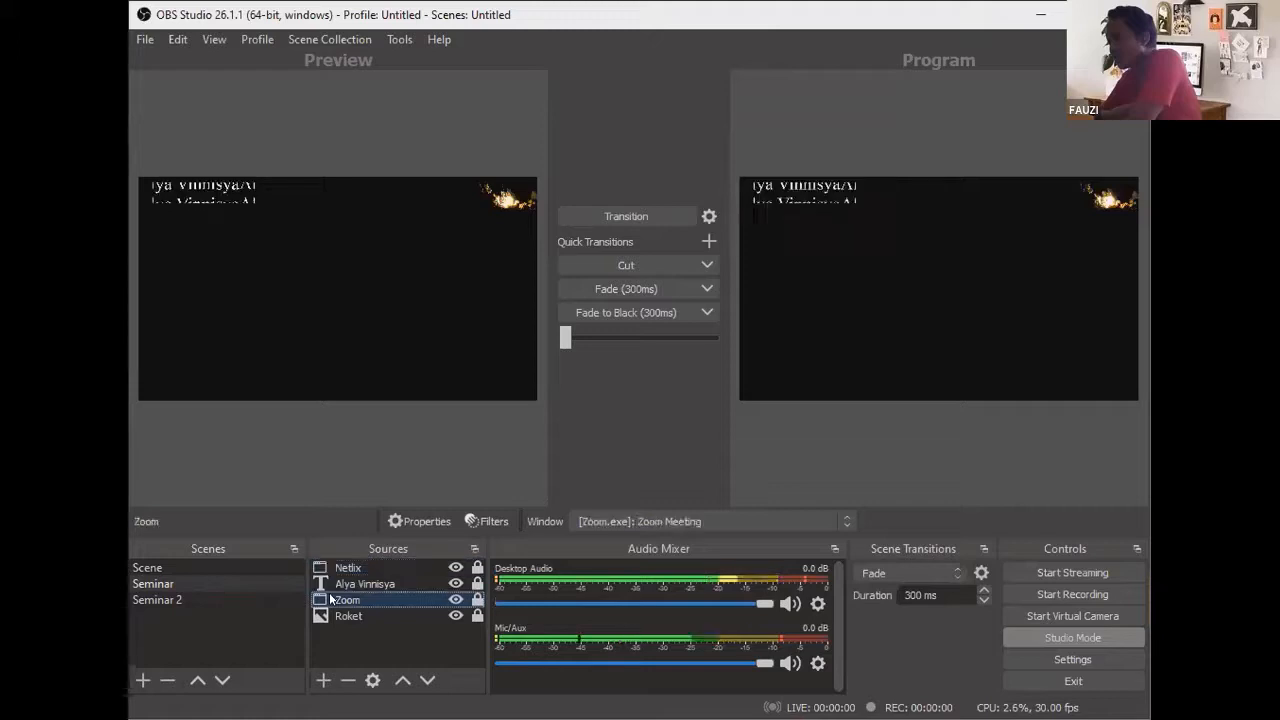
double_click(330, 599)
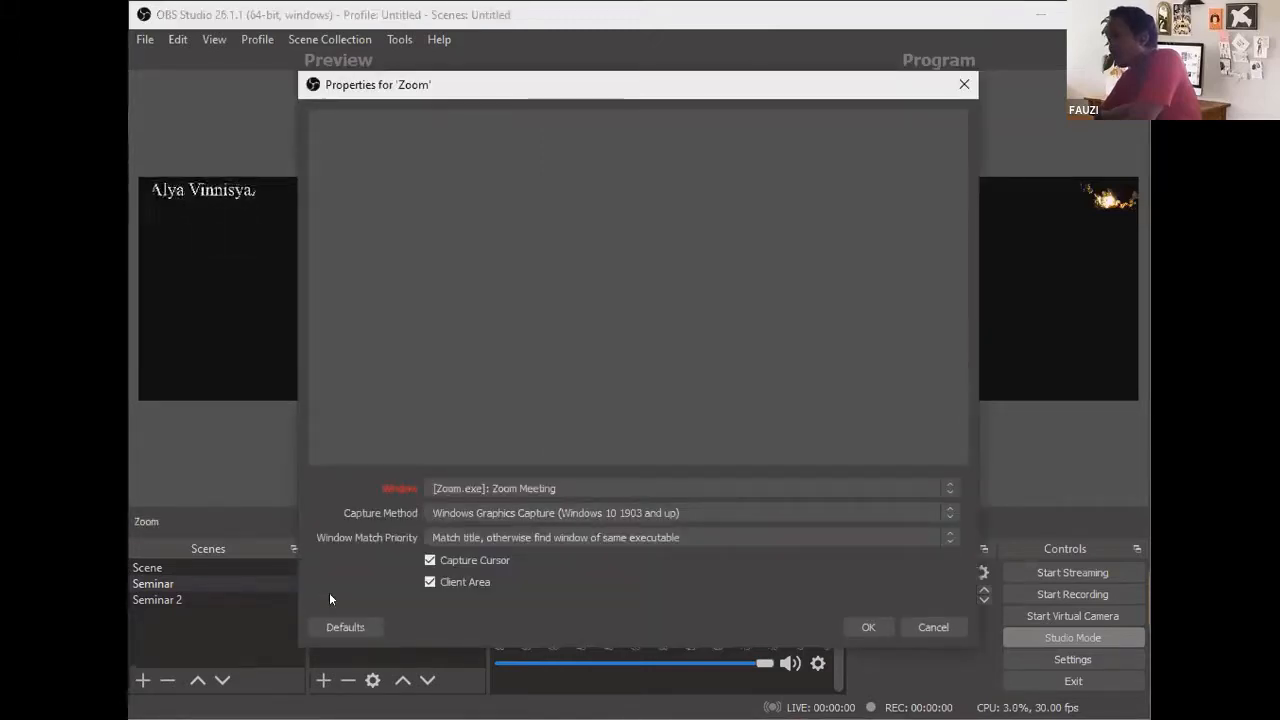
left_click(482, 488)
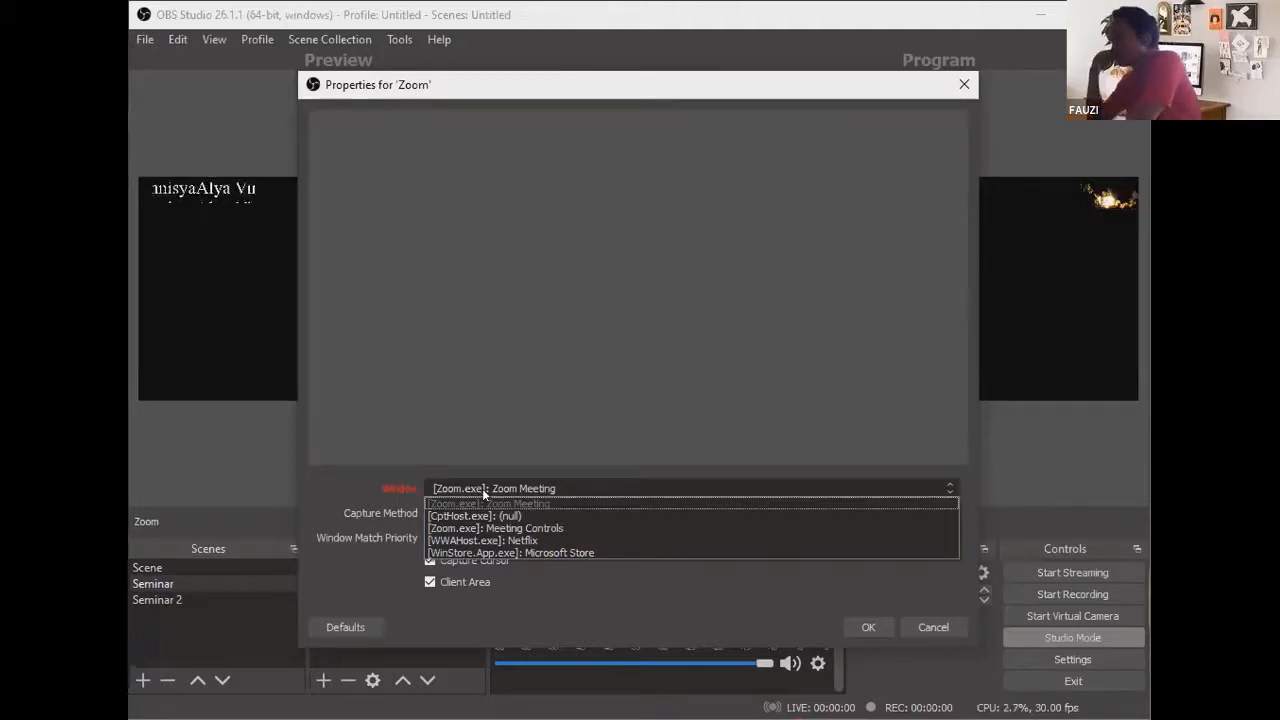
left_click(508, 552)
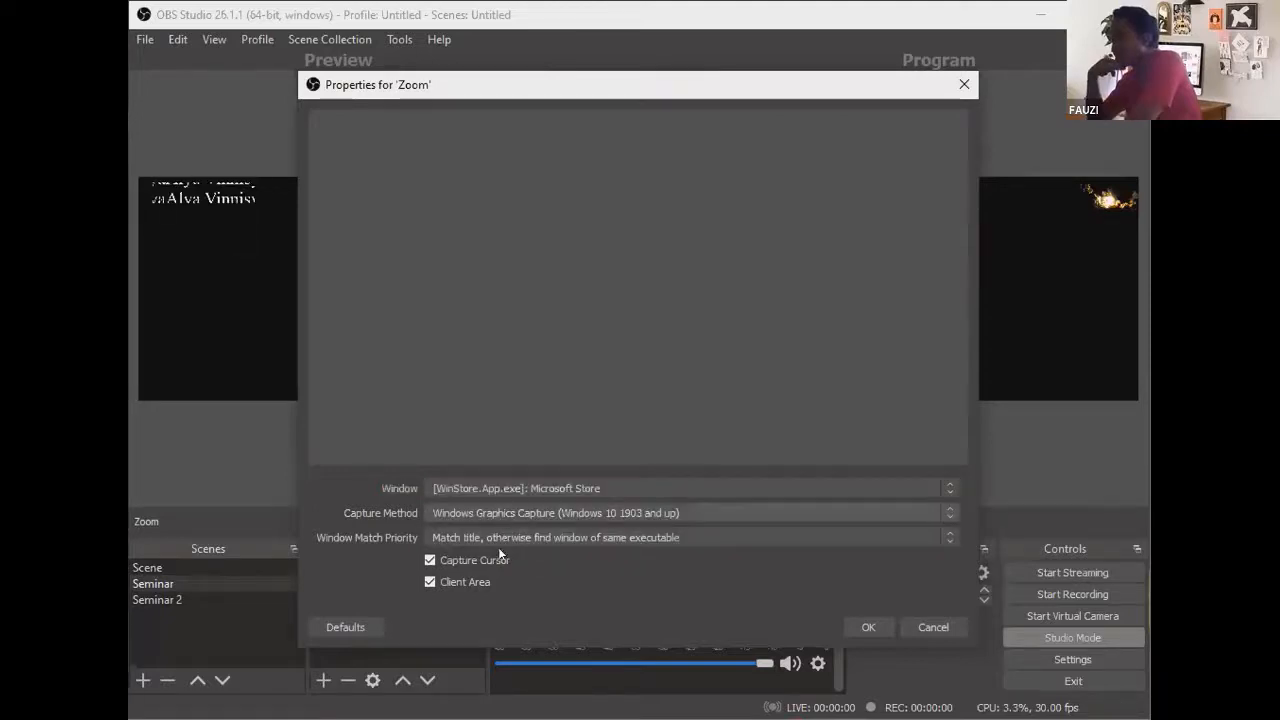
left_click(497, 515)
left_click(497, 550)
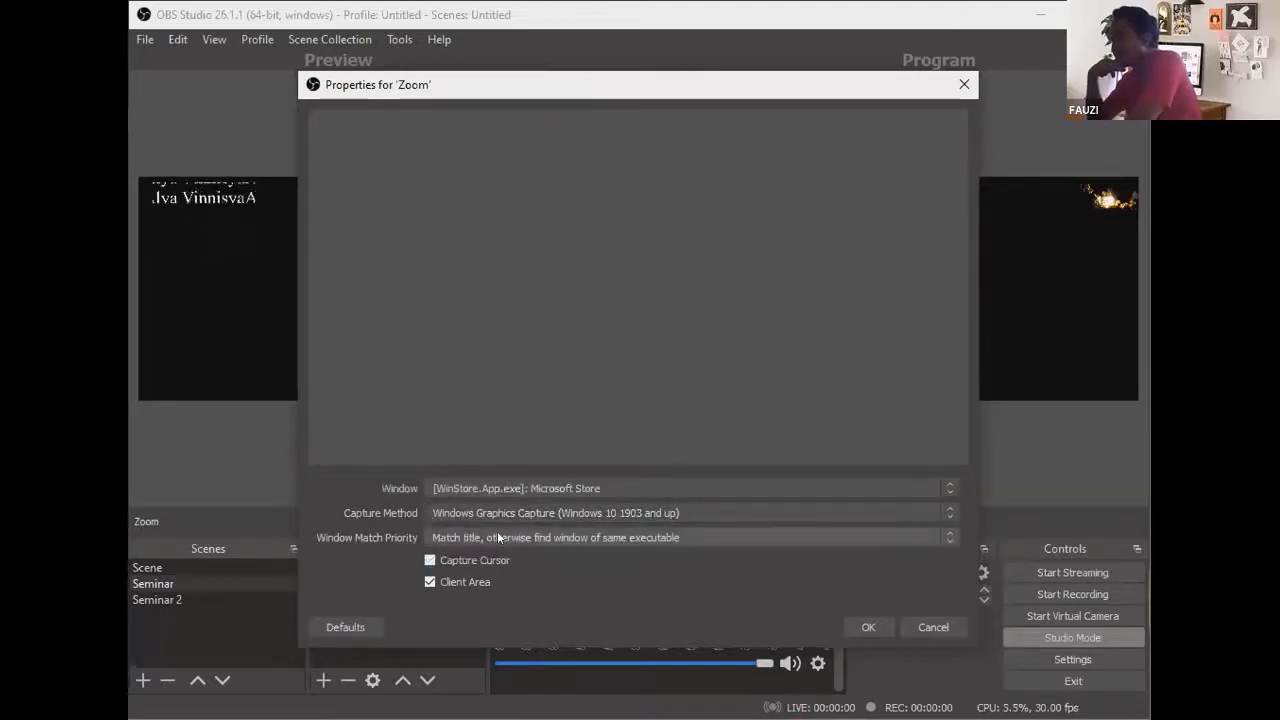
left_click(498, 537)
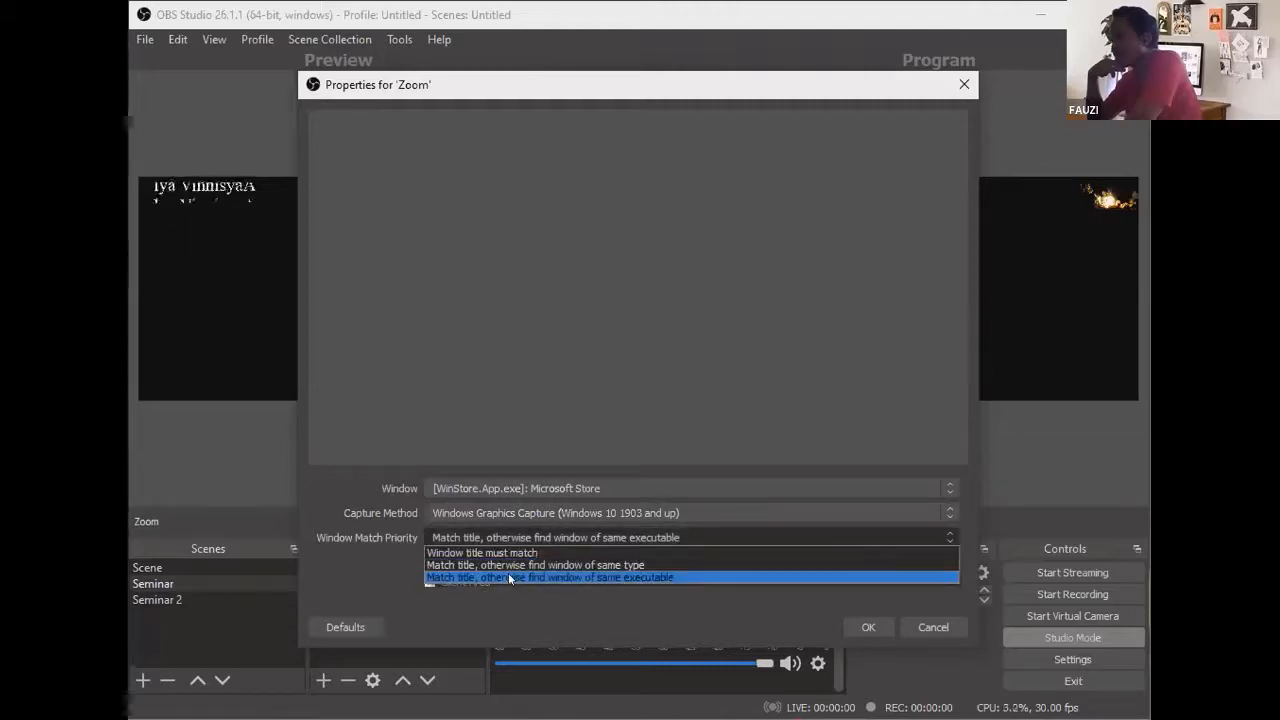
left_click(508, 576)
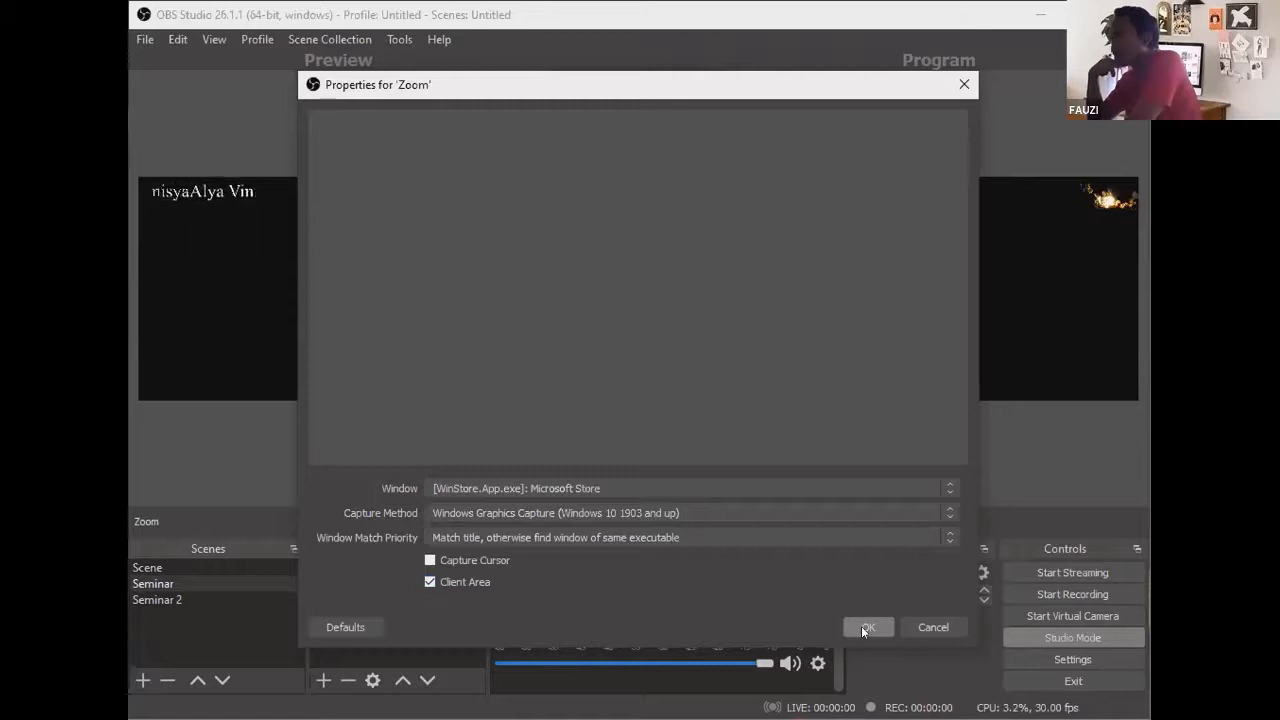
left_click(765, 537)
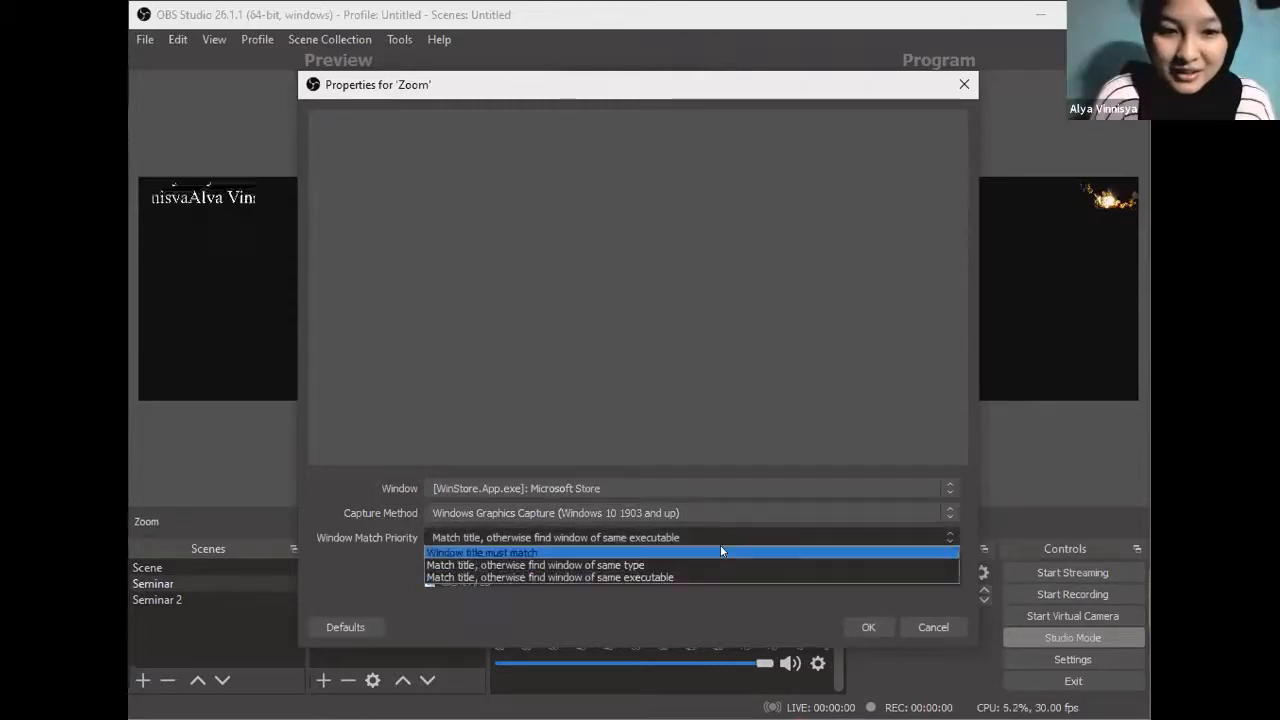
left_click(710, 597)
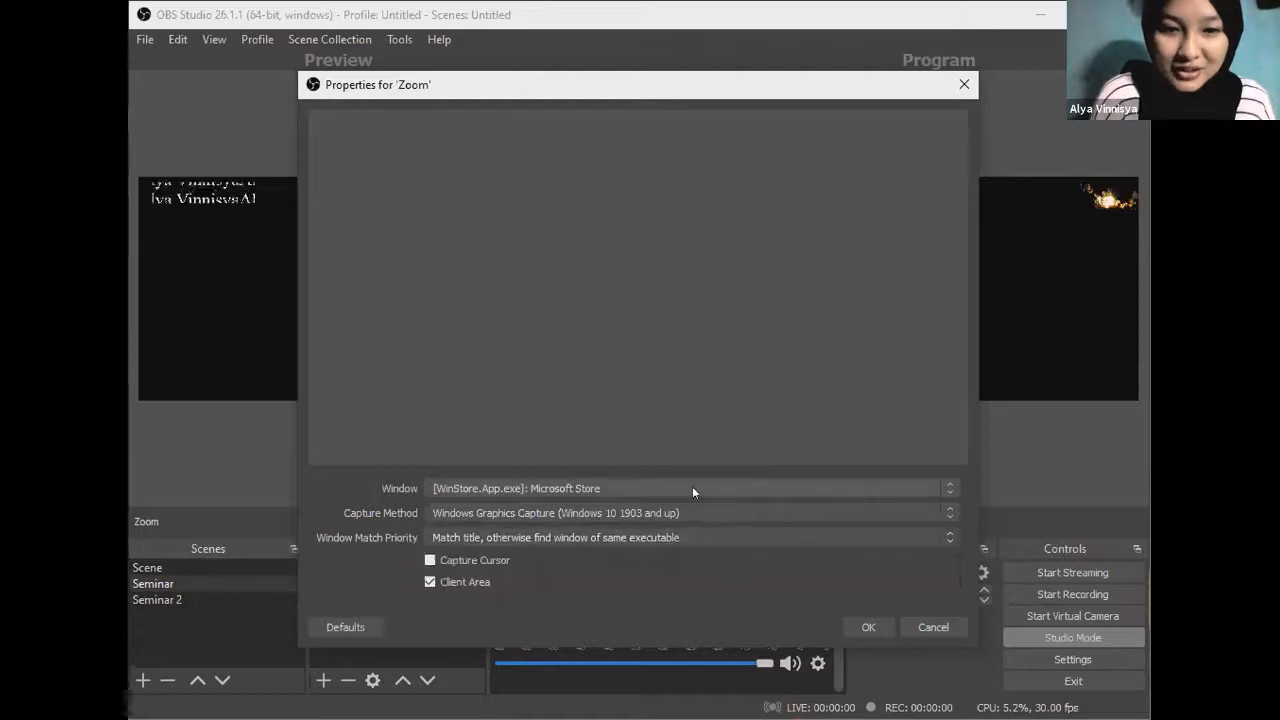
Step: Point the Zoom source at [WWAHost.exe]: Netflix using Windows Graphics Capture, and apply
left_click(680, 490)
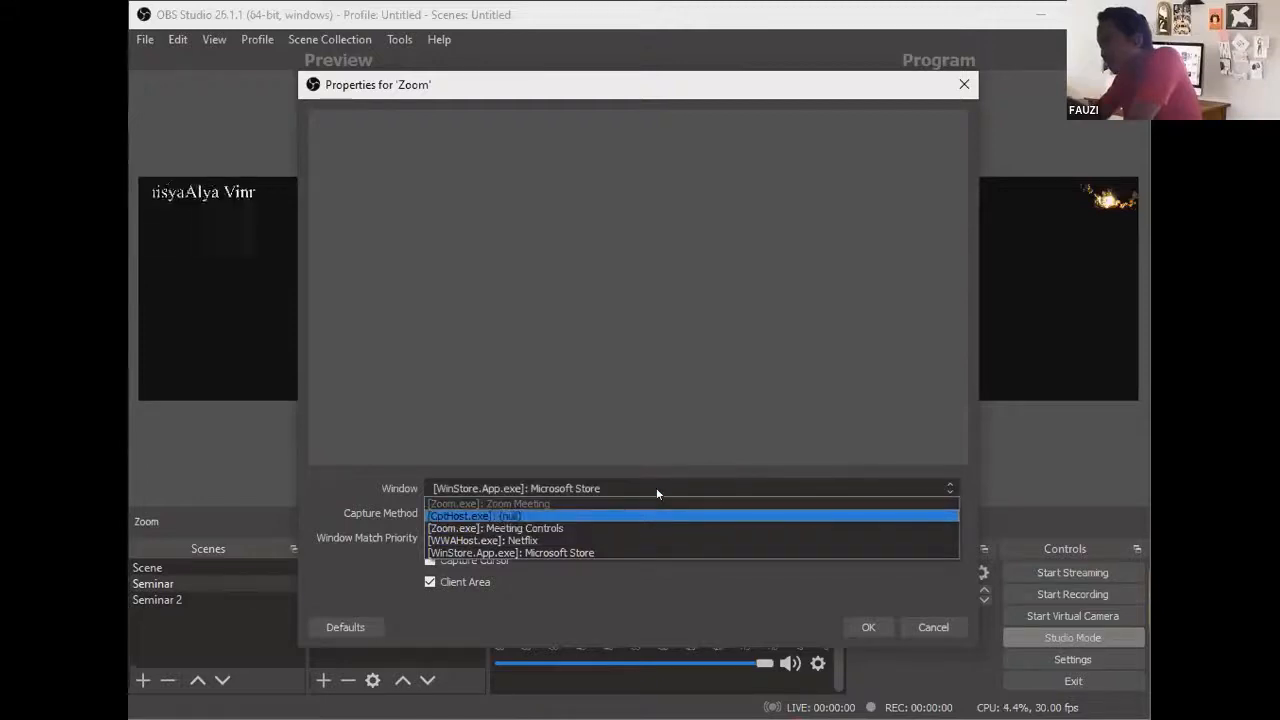
left_click(646, 539)
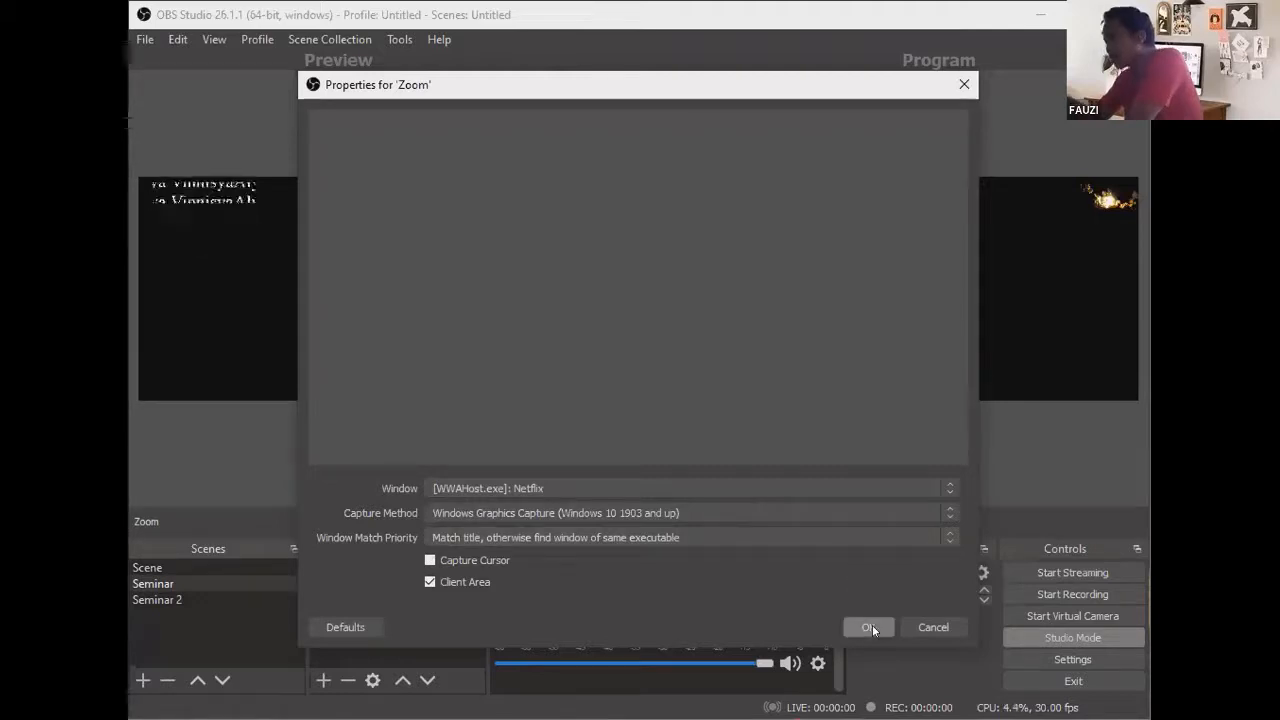
left_click(722, 514)
left_click(722, 543)
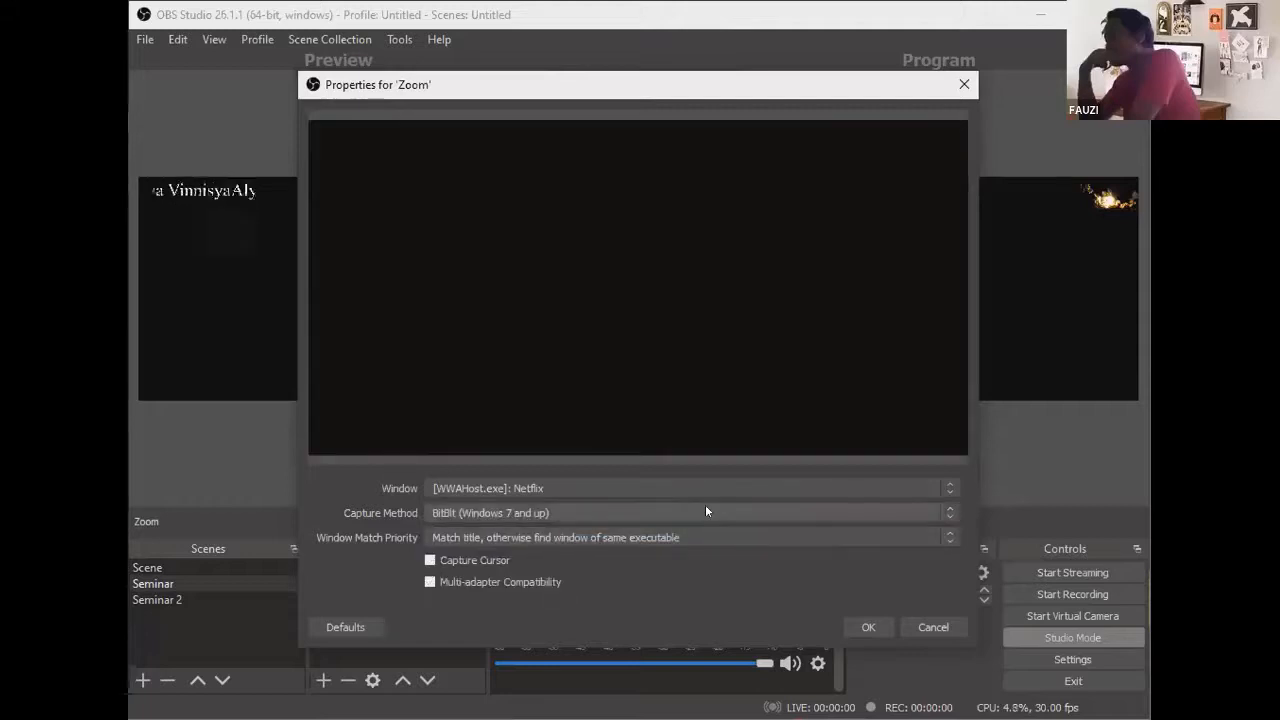
left_click(705, 512)
left_click(705, 531)
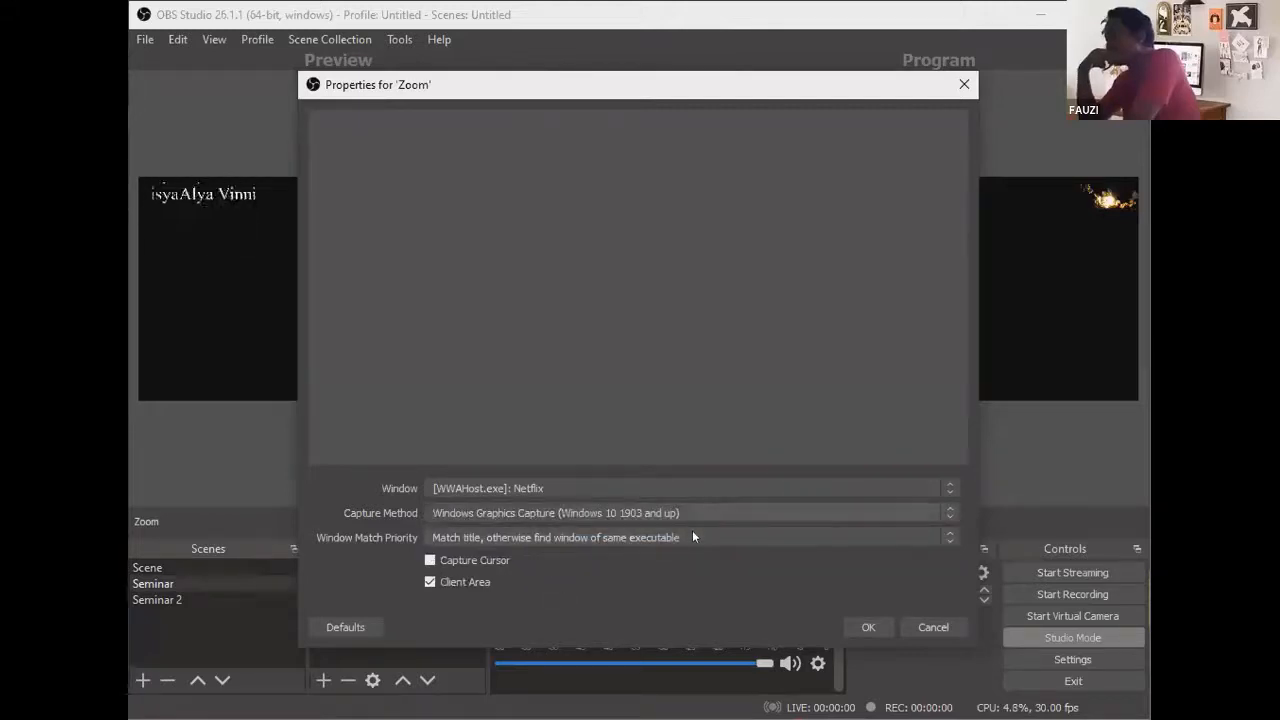
left_click(672, 542)
left_click(665, 558)
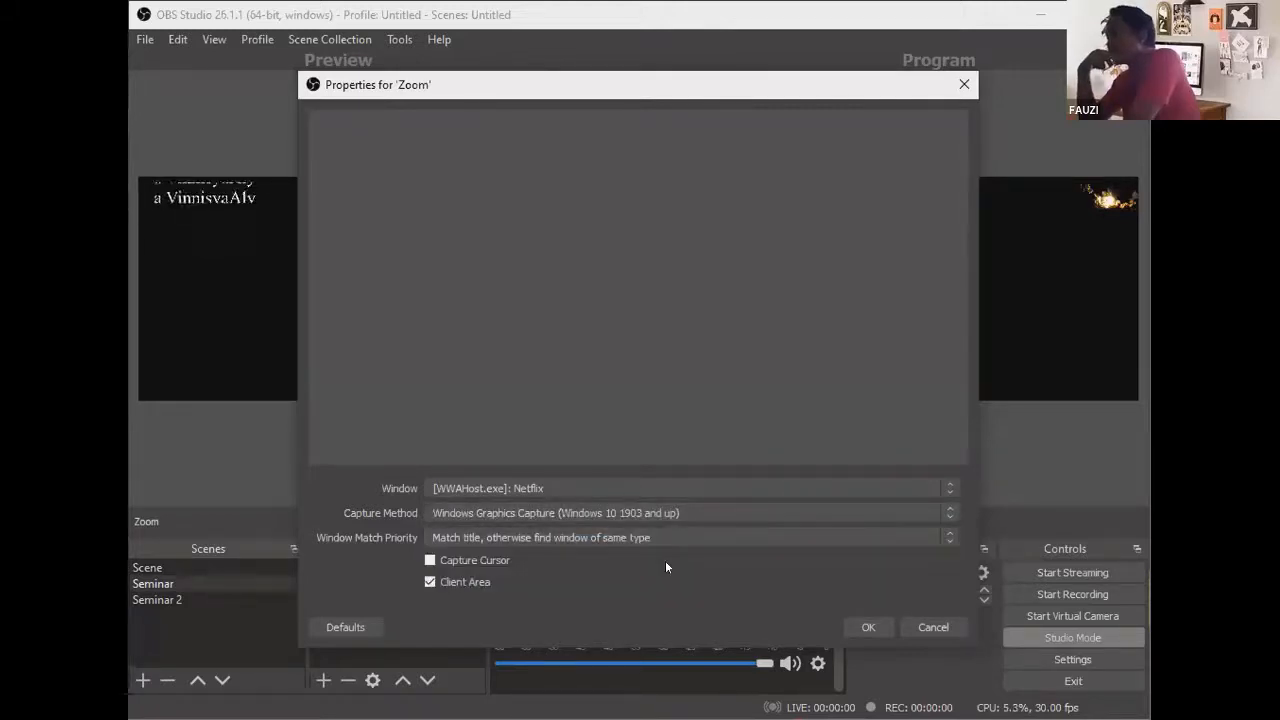
left_click(658, 566)
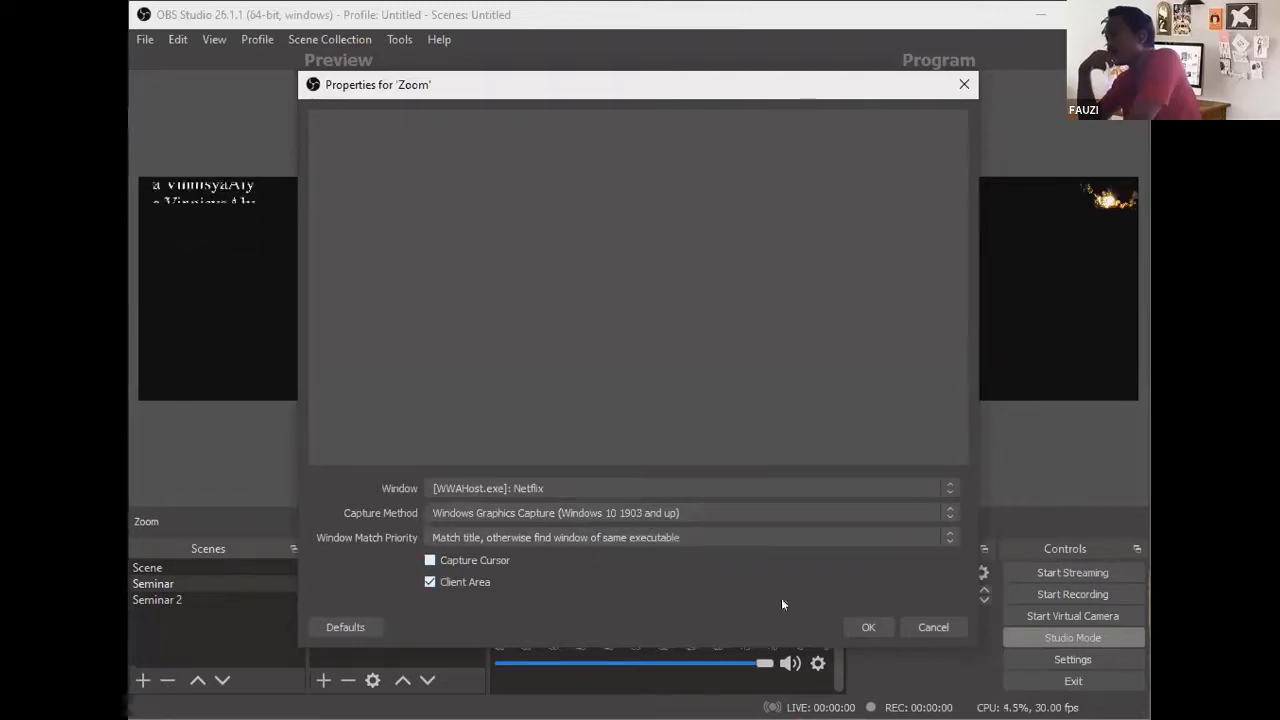
left_click(847, 626)
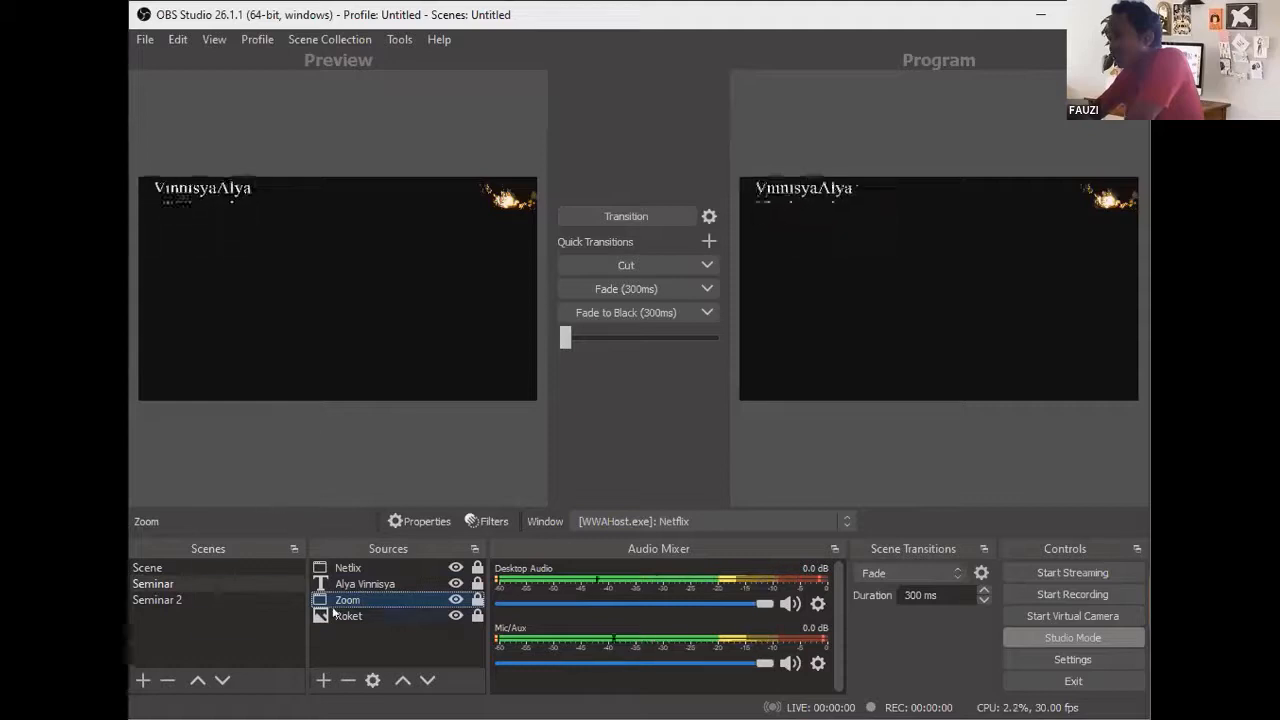
Step: Move the Zoom source to the top of the source list, then preview Seminar 2
left_click_drag(340, 599, 334, 566)
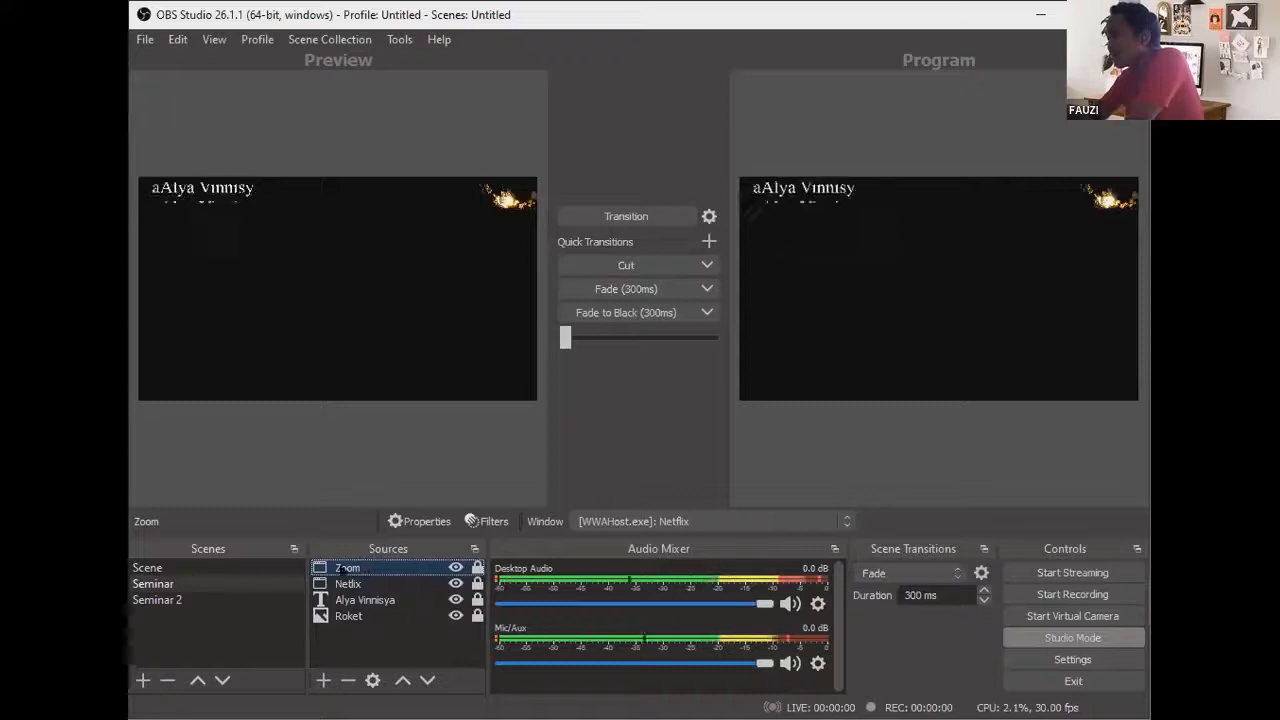
left_click(258, 598)
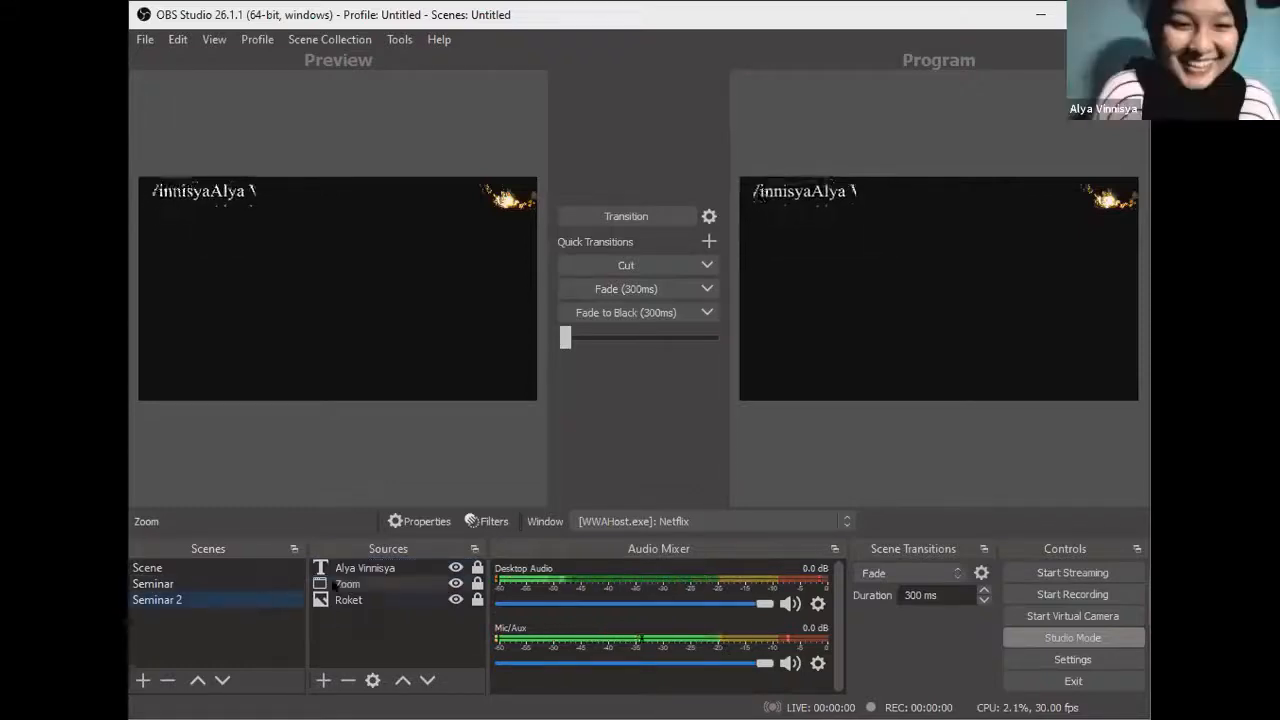
Step: Set the Zoom source to capture [Zoom.exe]: Meeting Controls, then return to the Seminar scene
double_click(345, 584)
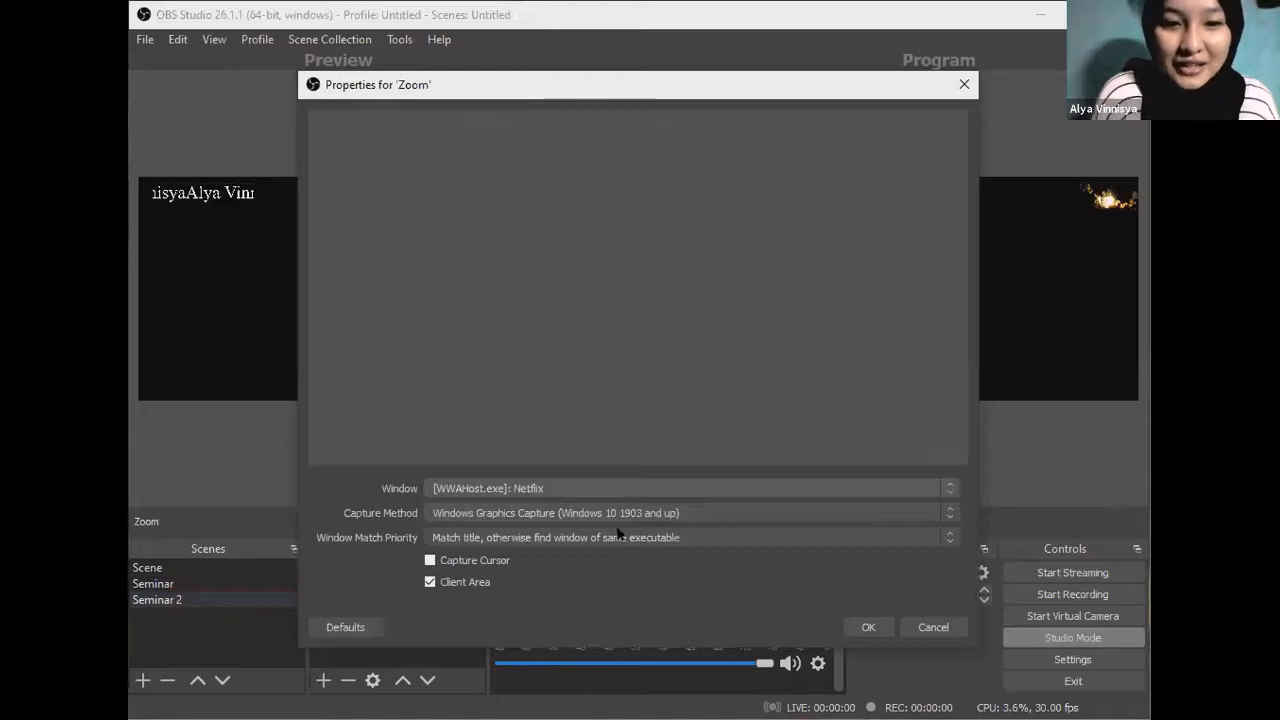
left_click(620, 488)
left_click(617, 516)
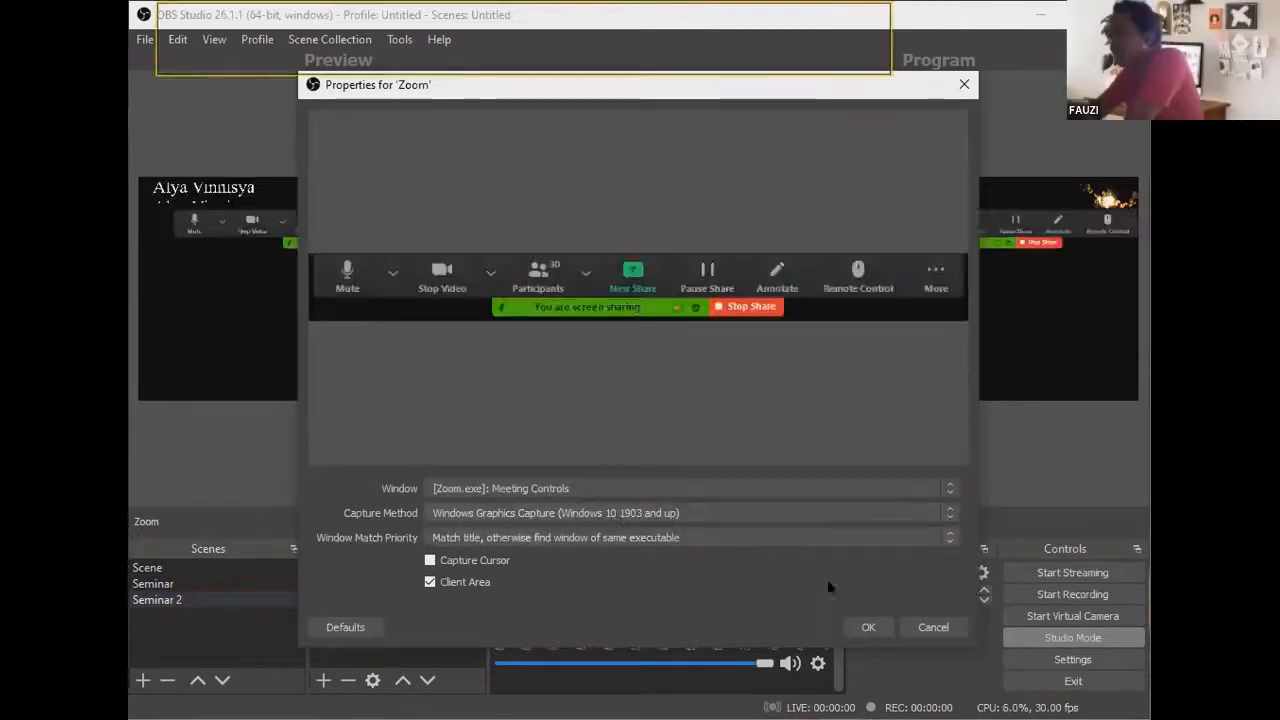
left_click(862, 628)
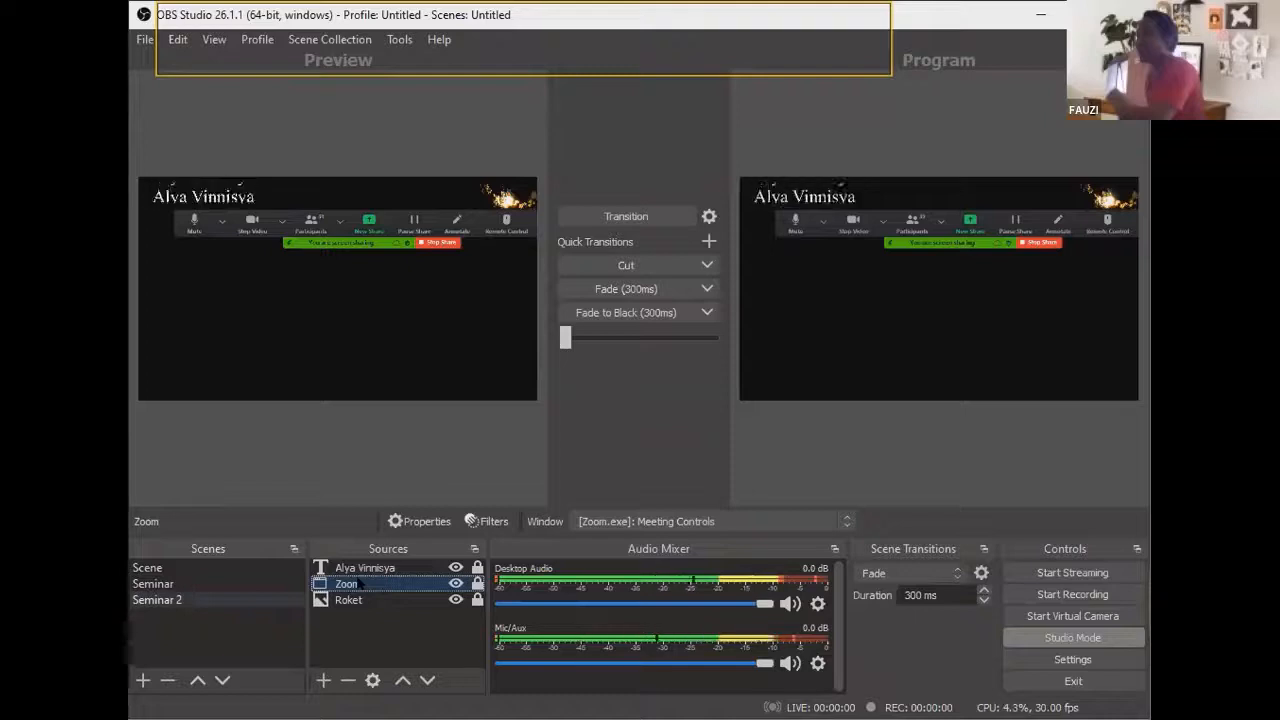
left_click(224, 587)
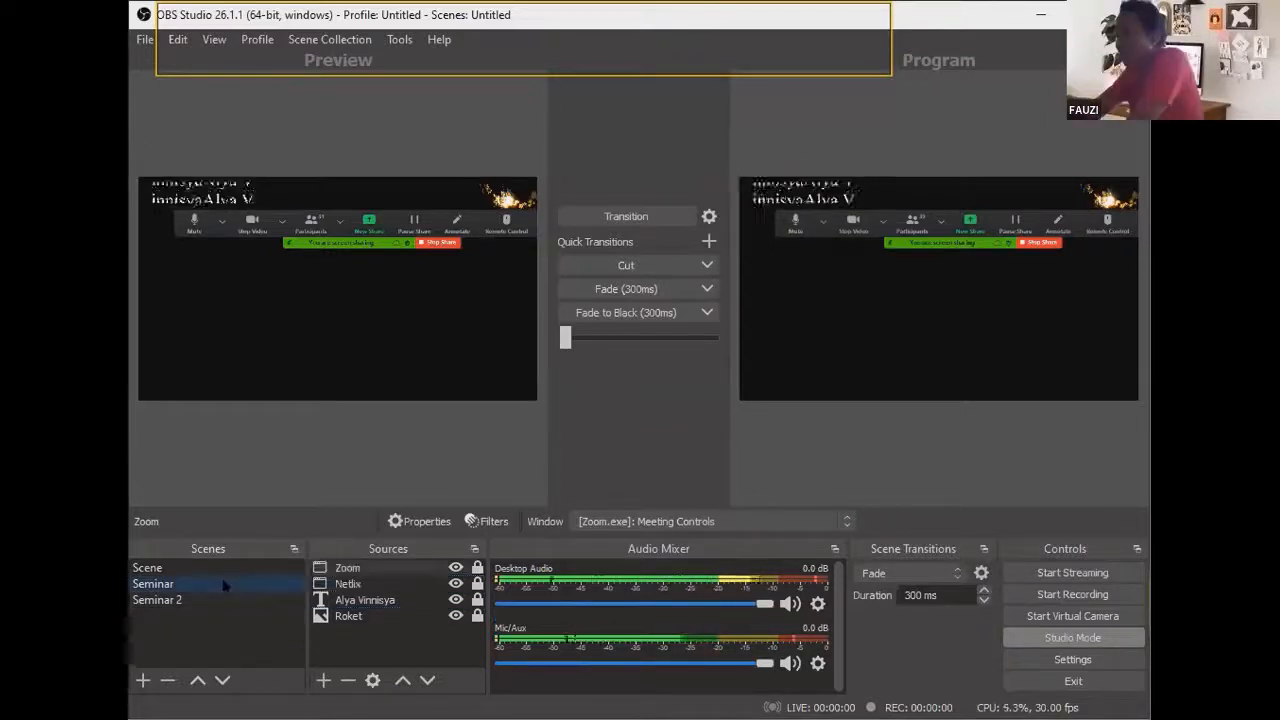
Step: Switch the Zoom source's capture window back to [WWAHost.exe]: Netflix
double_click(340, 567)
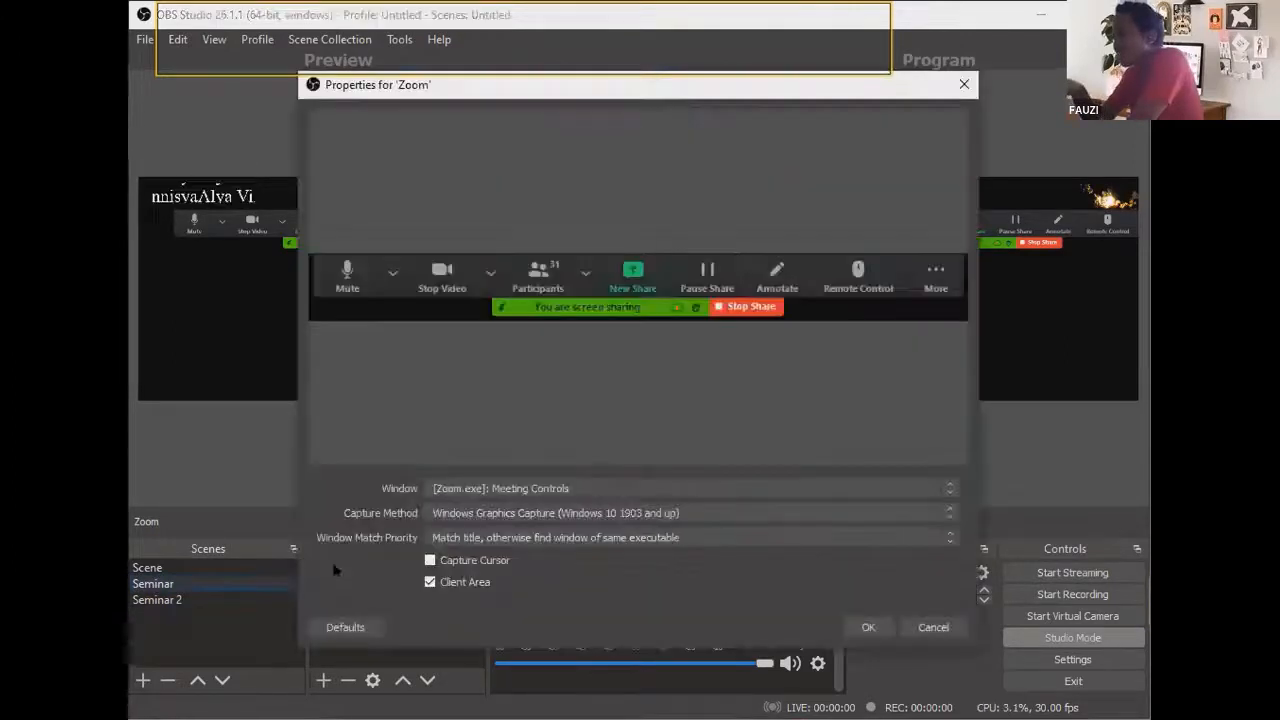
left_click(537, 488)
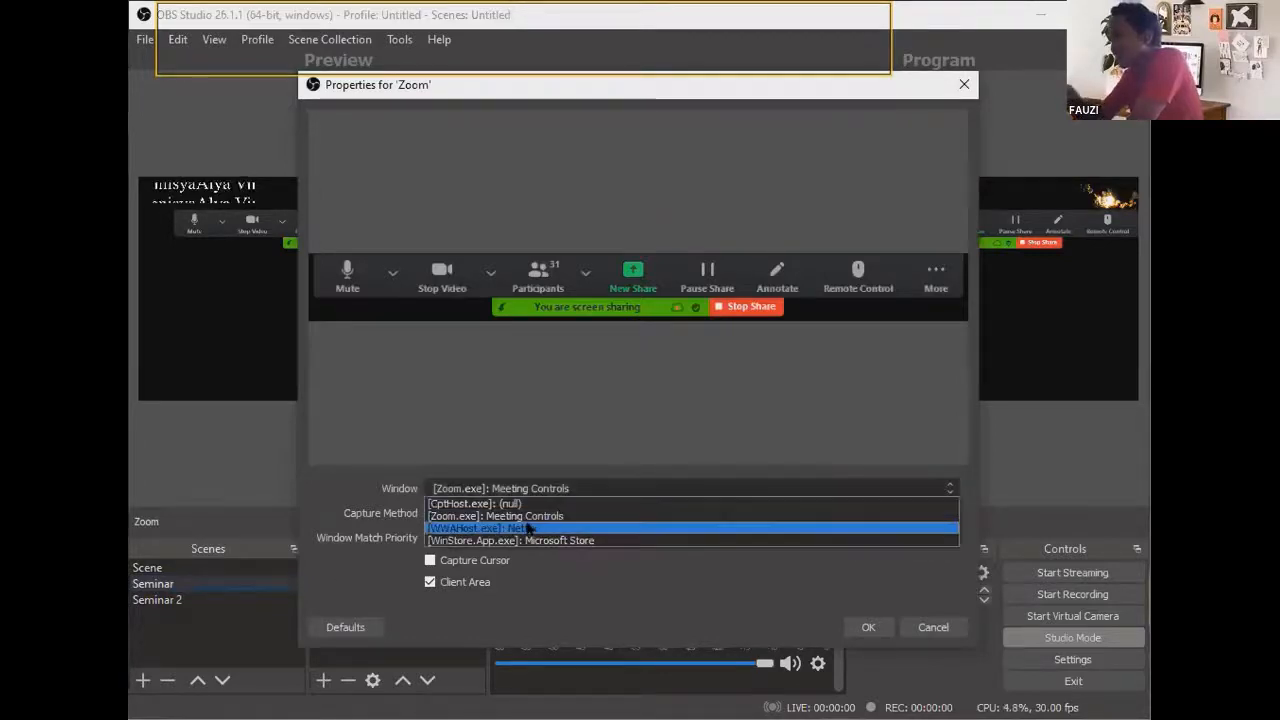
left_click(527, 528)
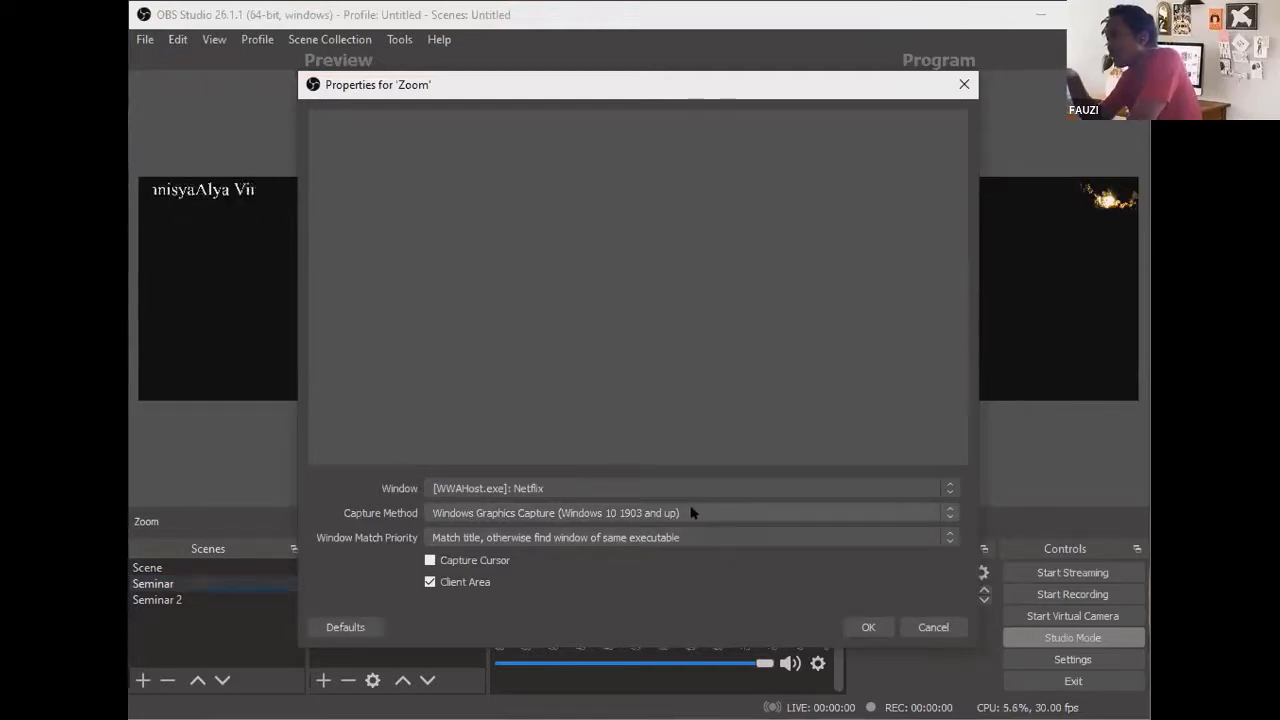
left_click(859, 627)
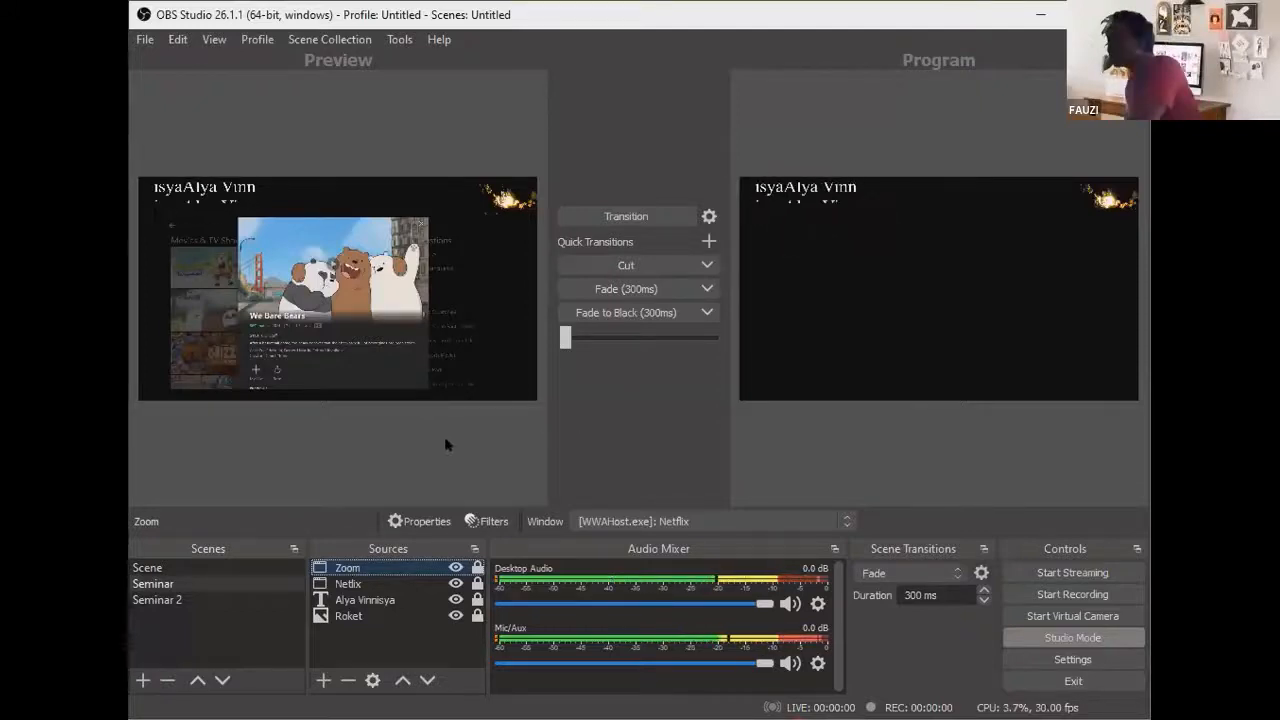
left_click(219, 602)
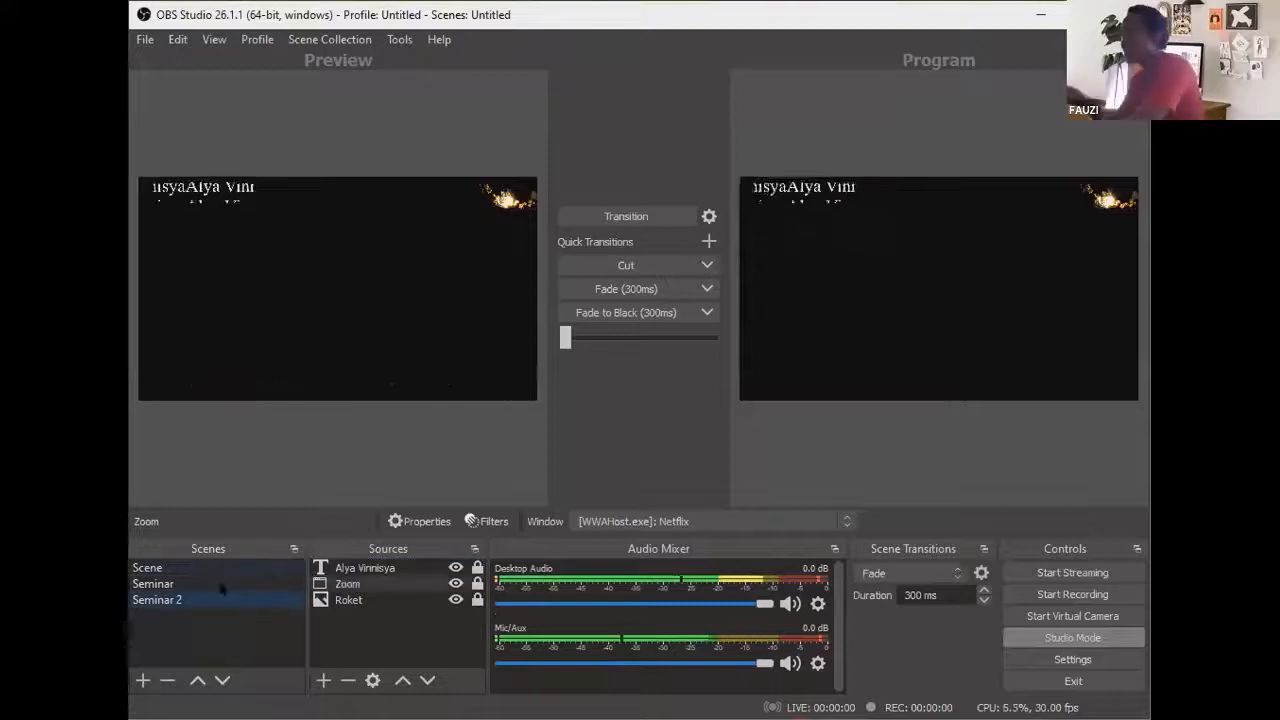
left_click(213, 584)
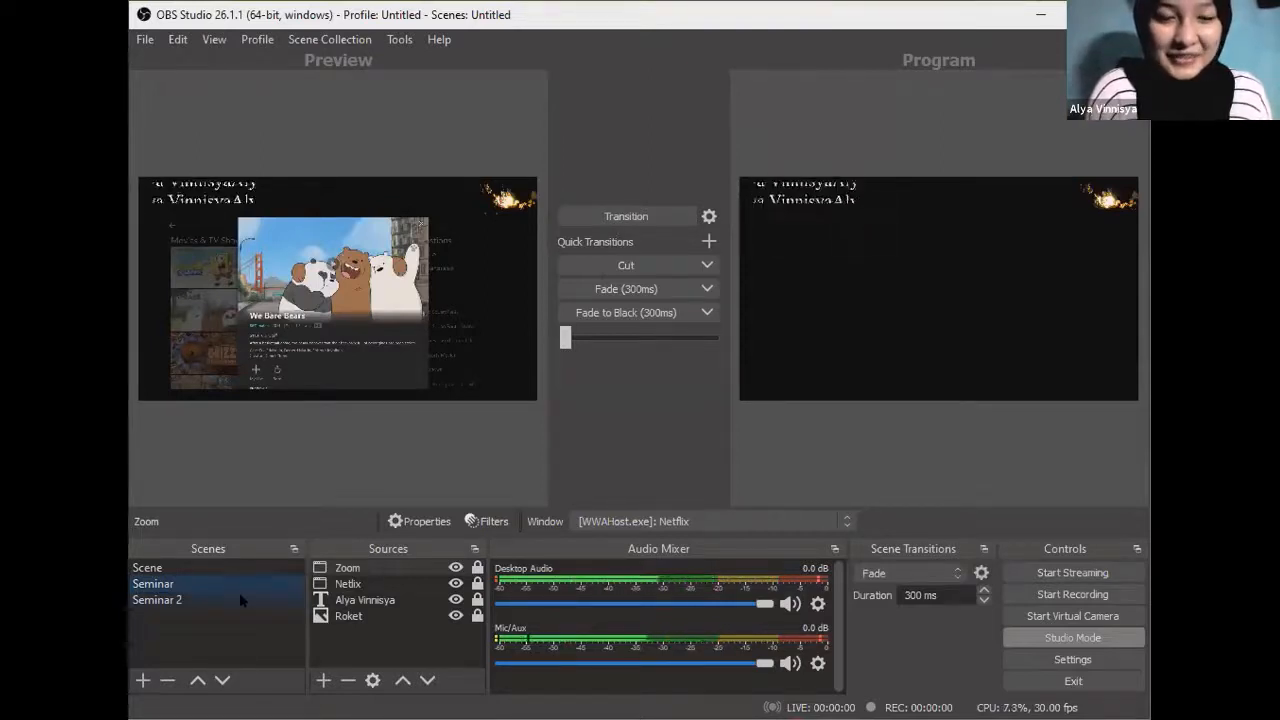
left_click(239, 592)
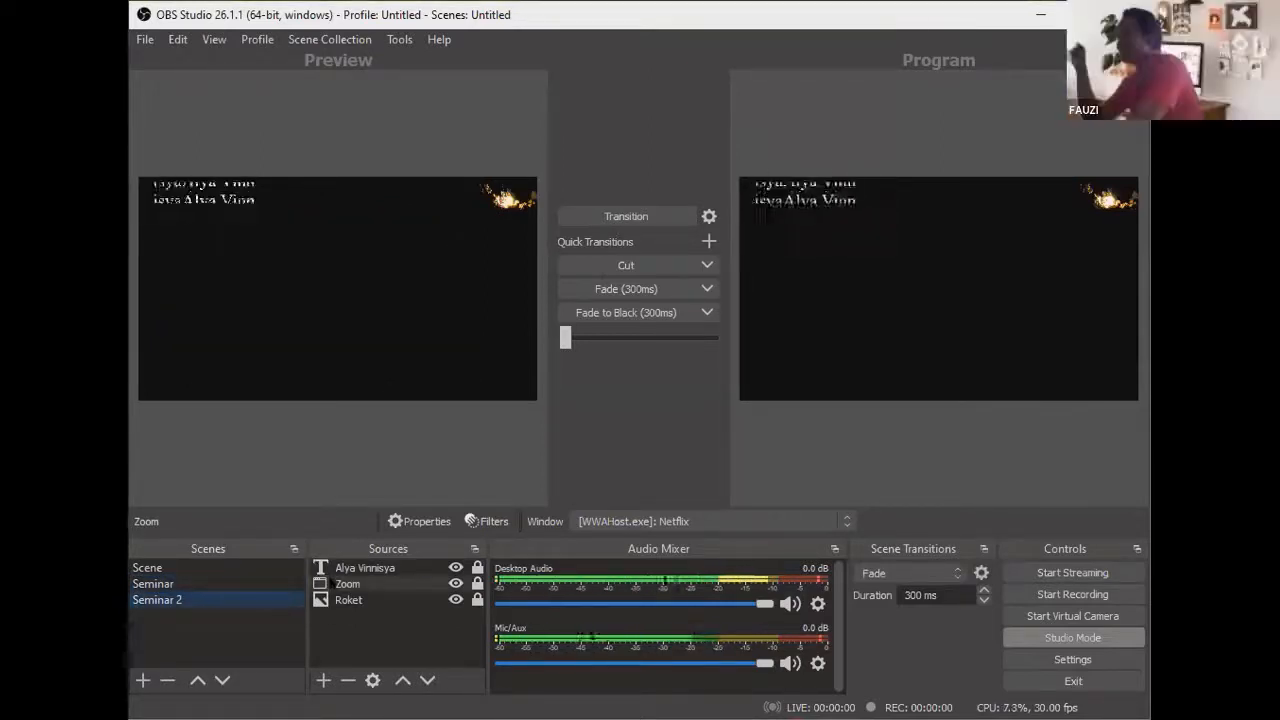
left_click(240, 583)
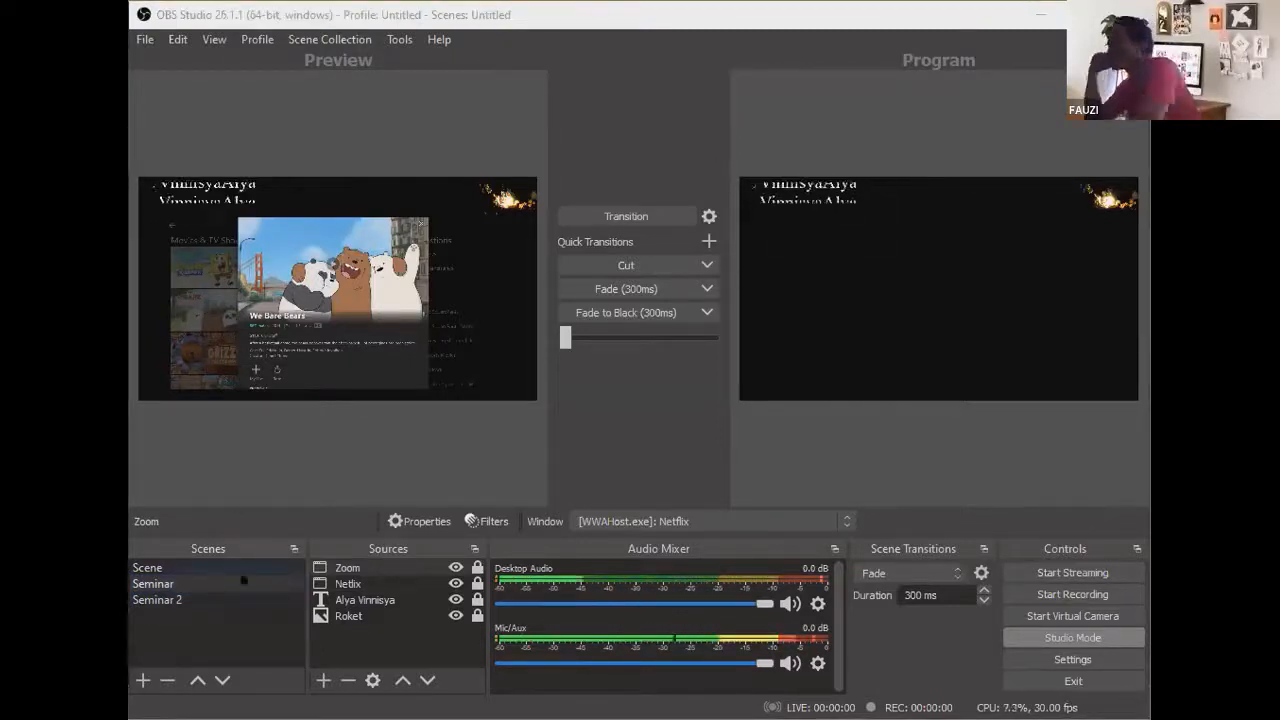
right_click(372, 600)
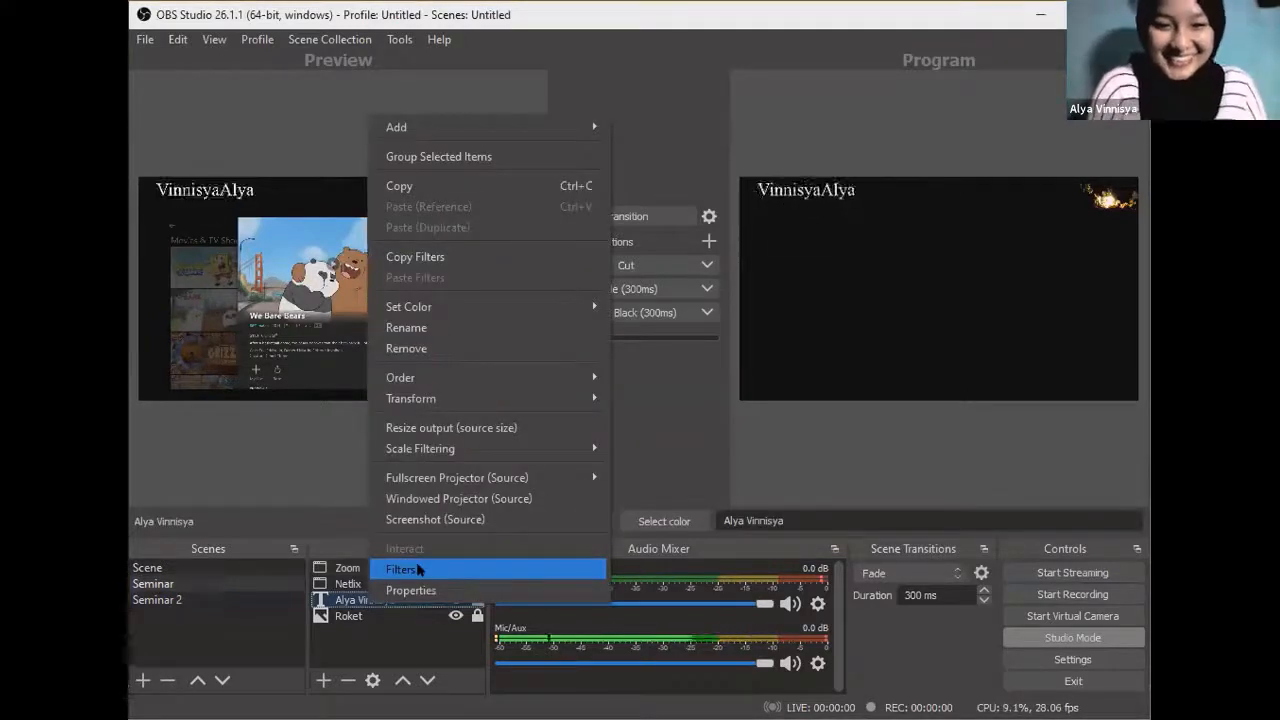
left_click(419, 569)
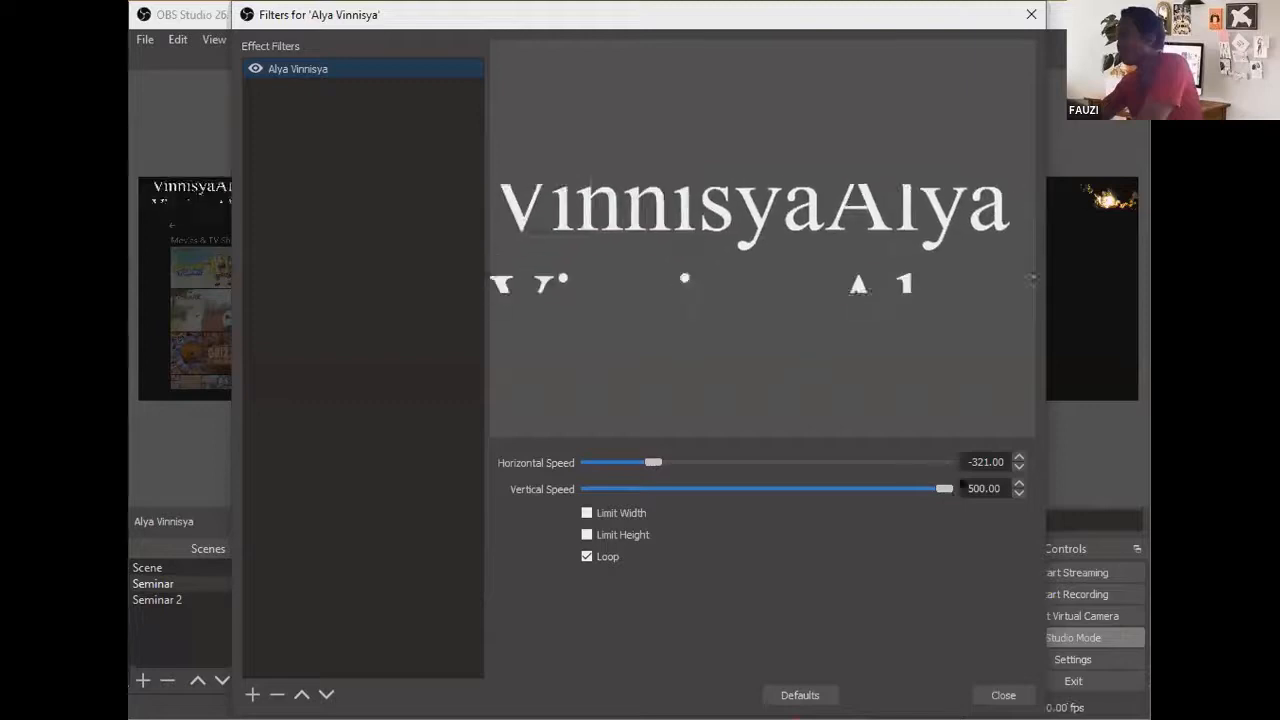
left_click_drag(905, 490, 791, 498)
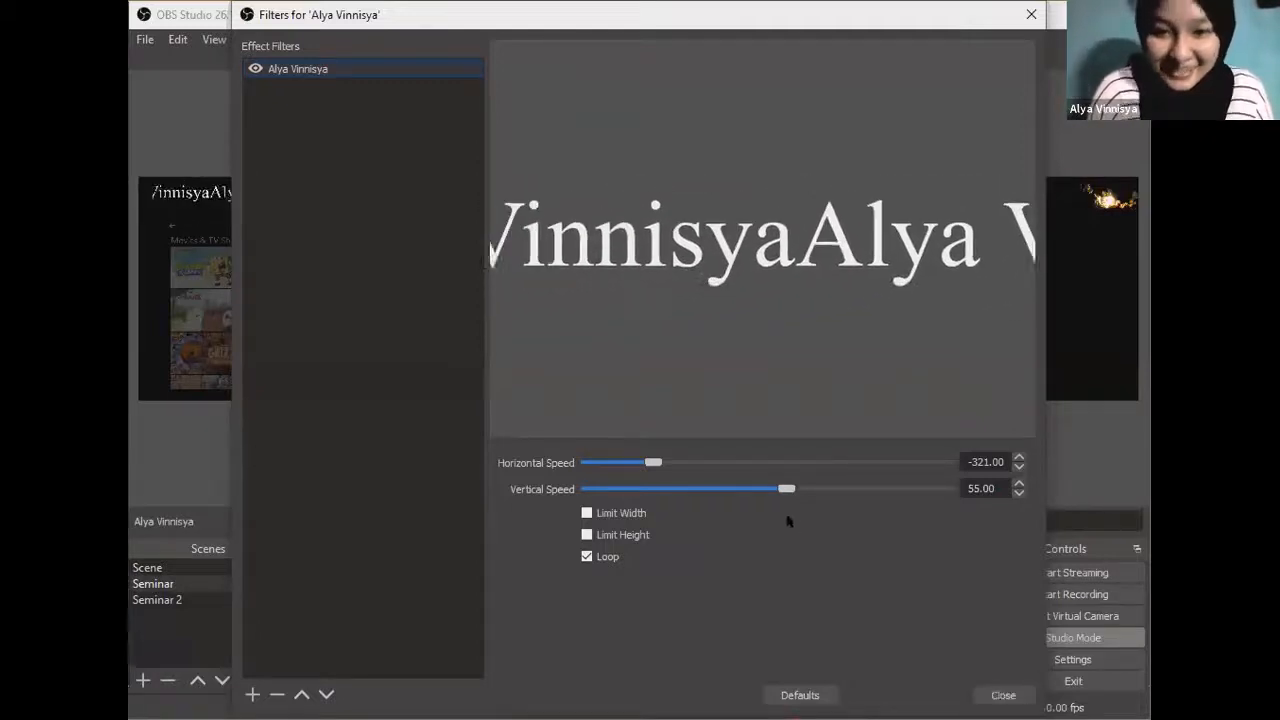
left_click_drag(764, 491, 753, 491)
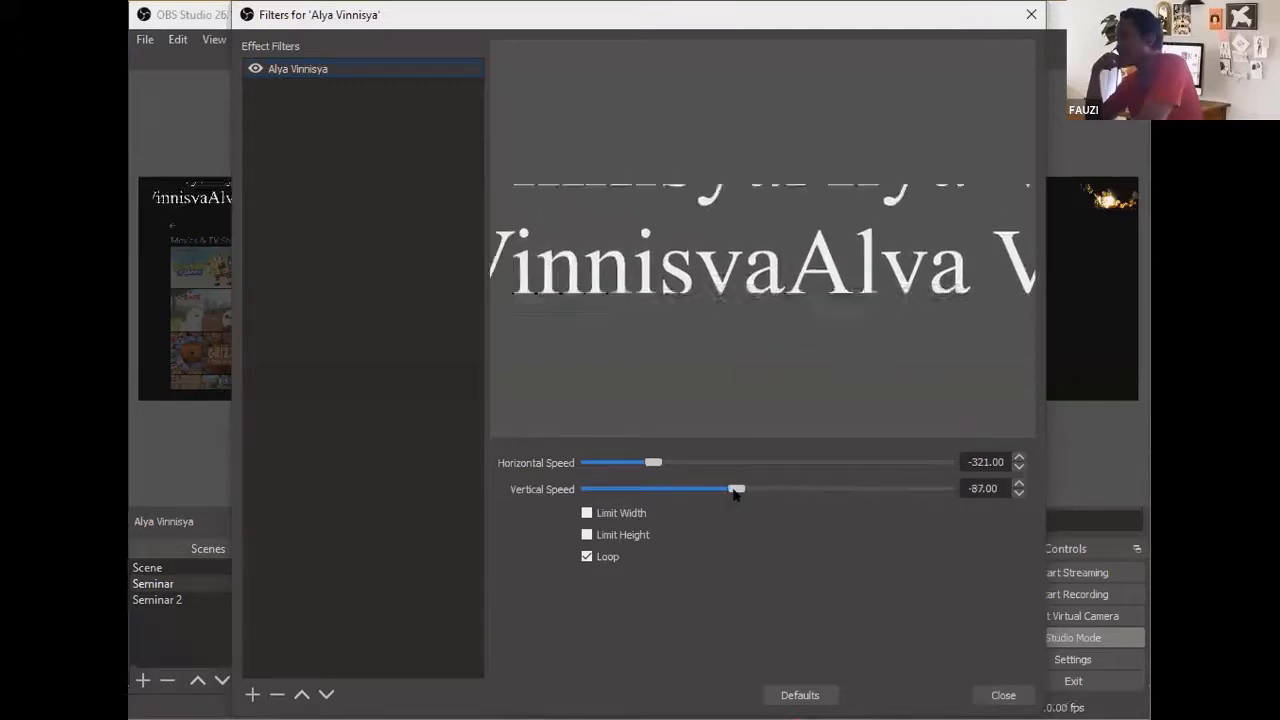
mouse_move(735, 489)
left_mouse_down()
mouse_move(601, 489)
mouse_move(725, 490)
left_mouse_up()
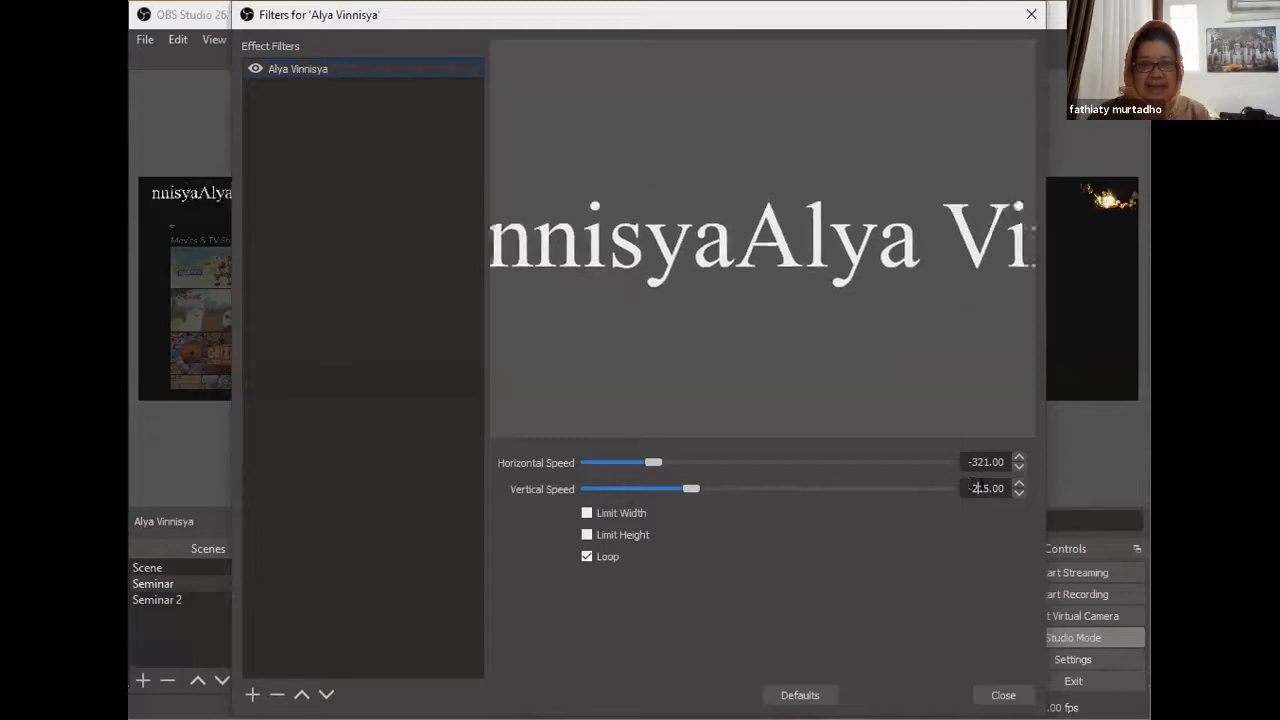
key("BackSpace")
key("BackSpace")
key("BackSpace")
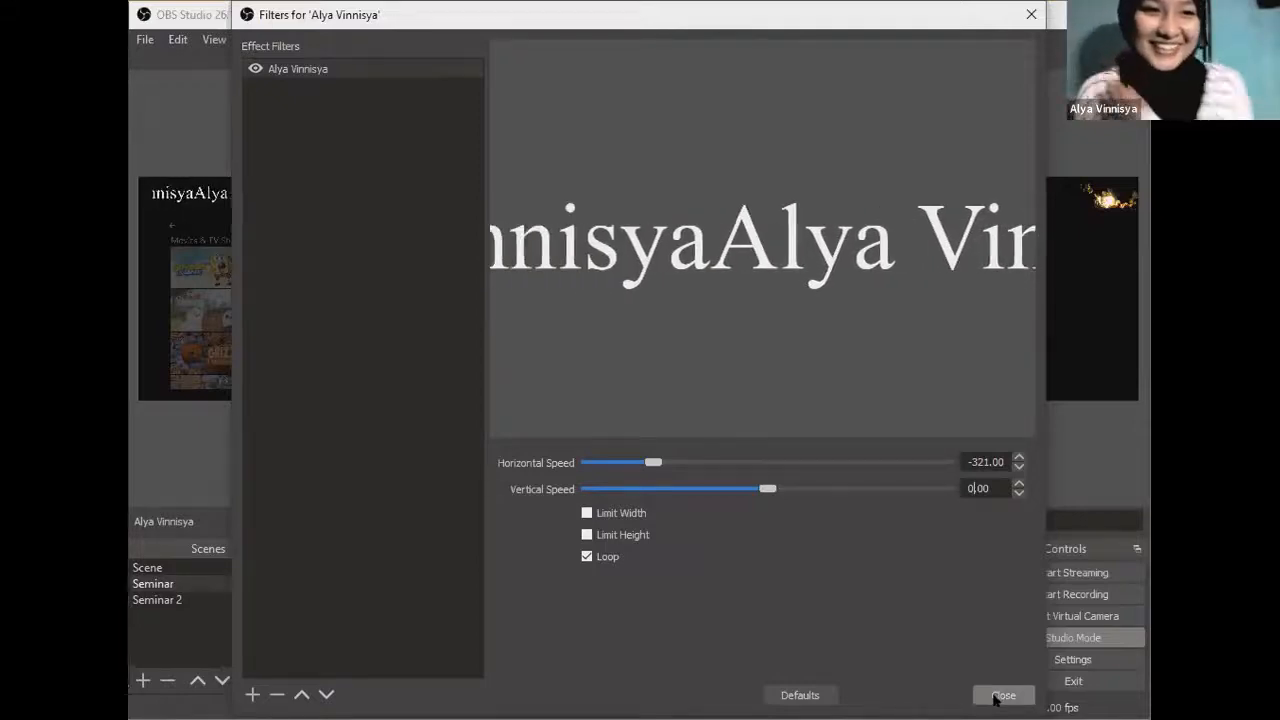
left_click(995, 700)
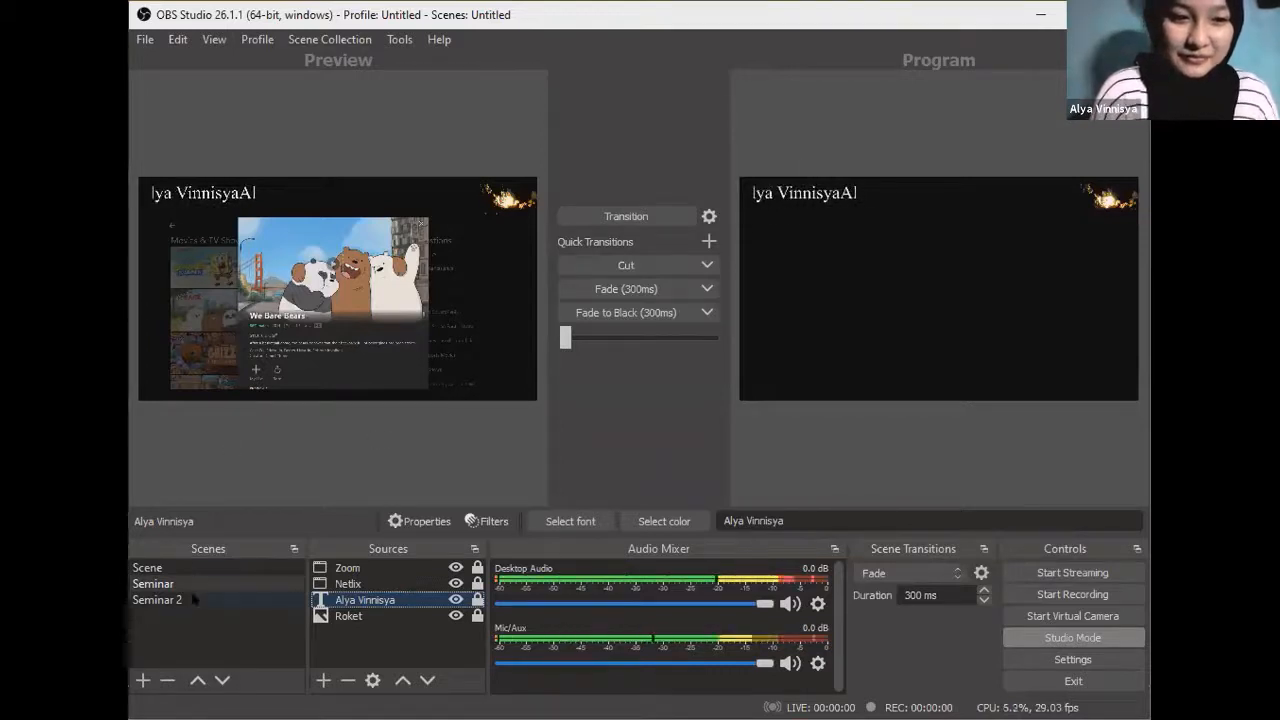
Step: Transition the Seminar scene to Program and deselect the name text source
left_click(627, 217)
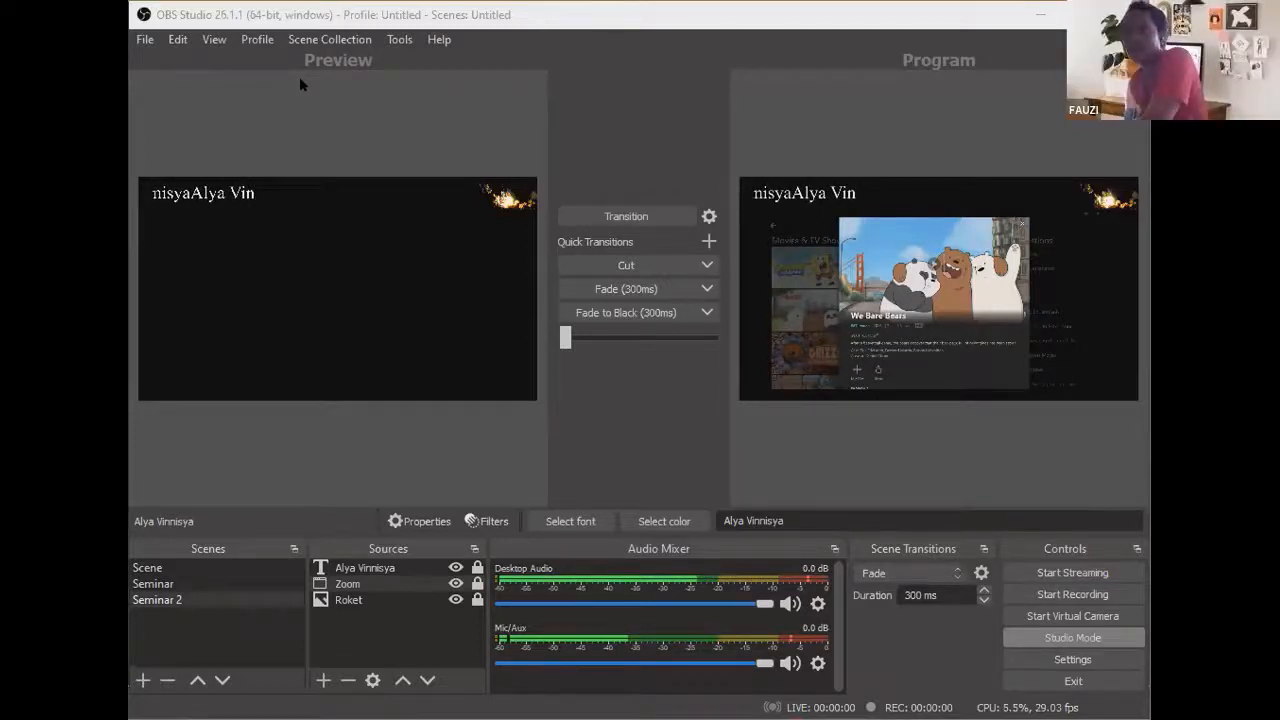
left_click(491, 113)
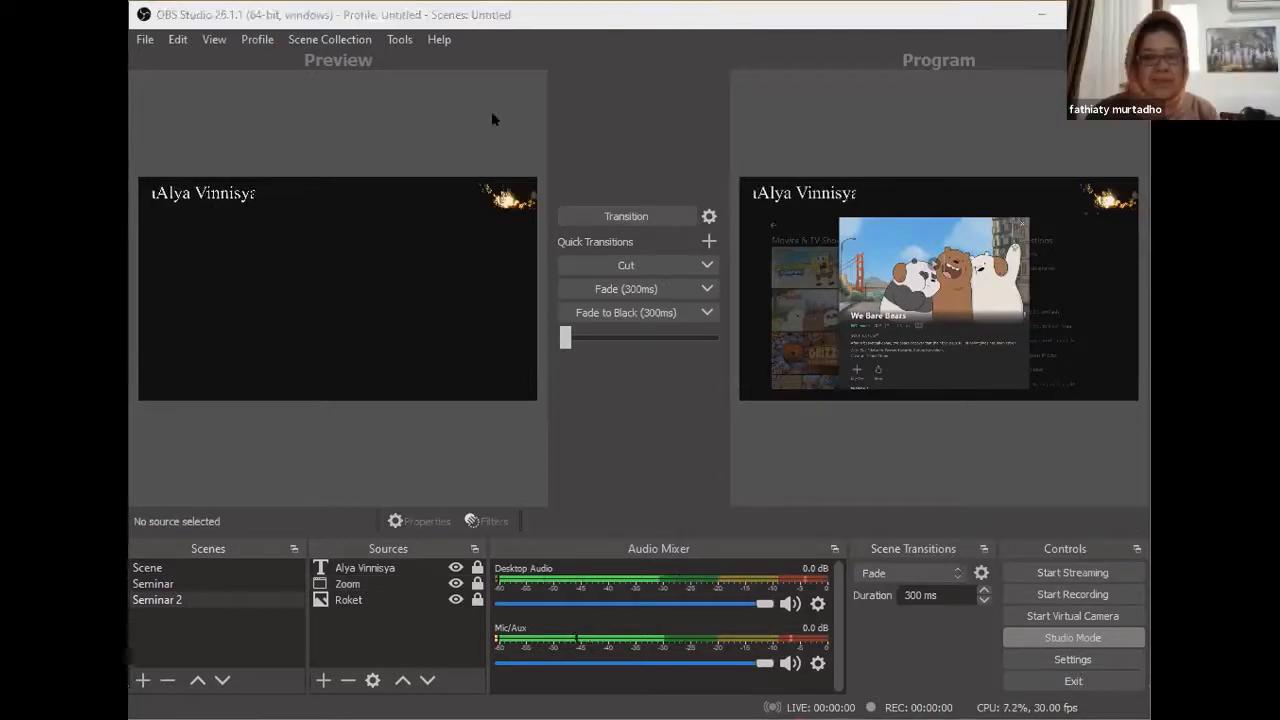
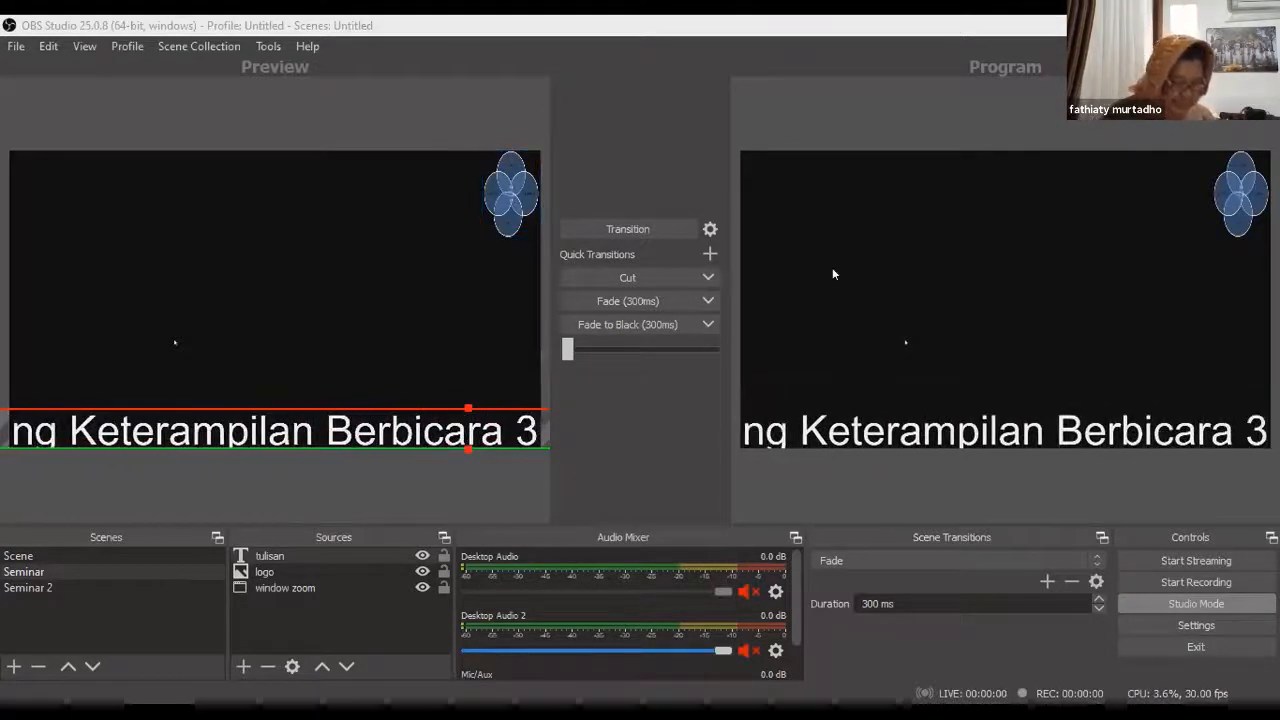
Step: Open the Stream settings page and browse the service list, keeping YouTube - RTMP selected
left_click(1143, 620)
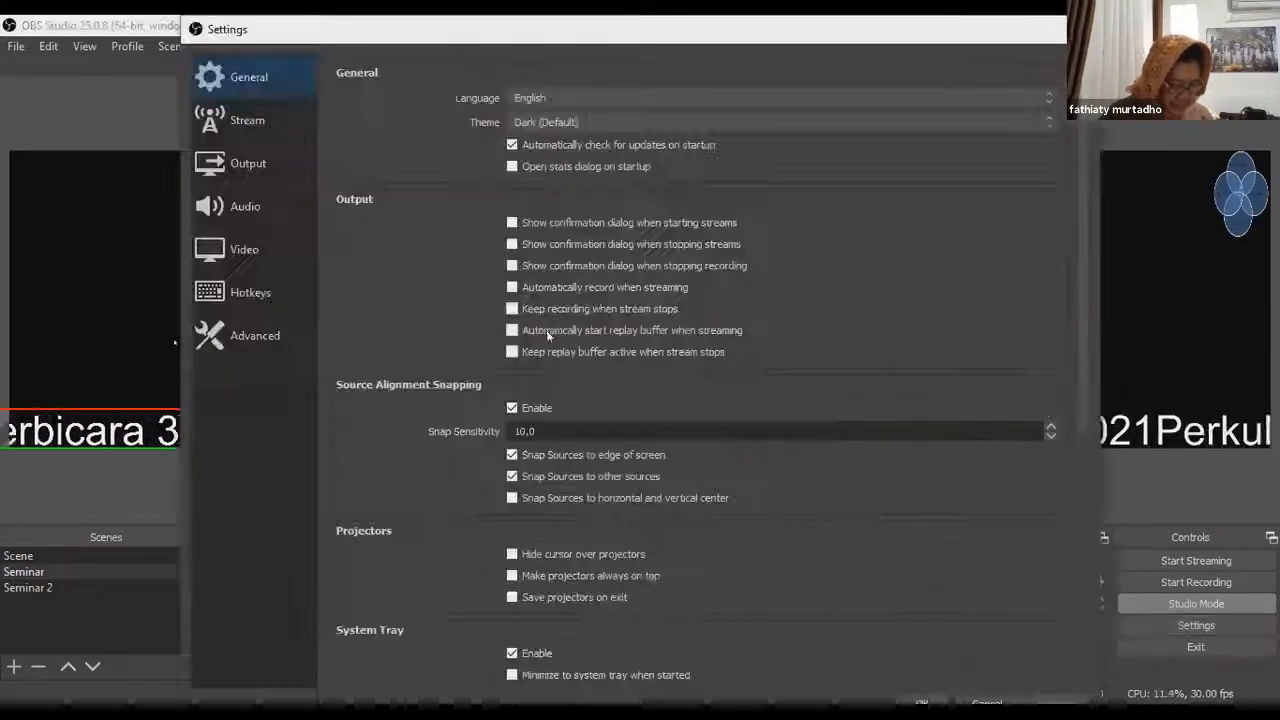
left_click(250, 120)
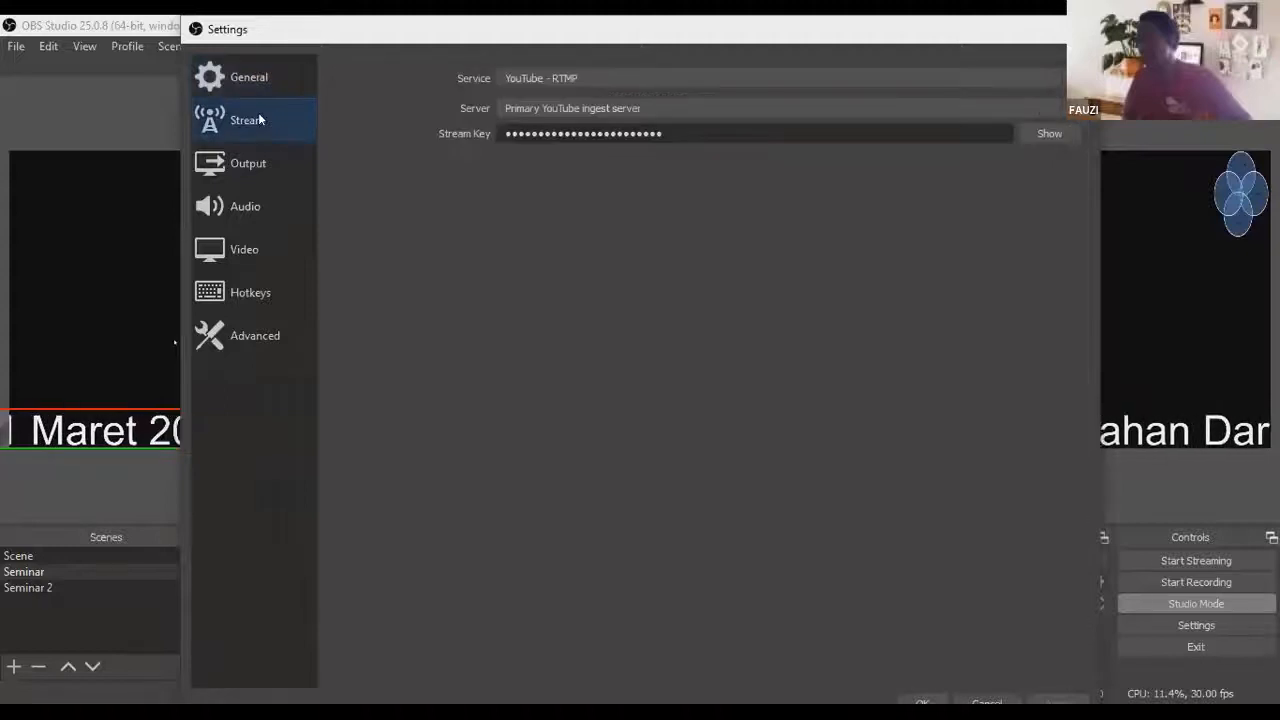
left_click(668, 77)
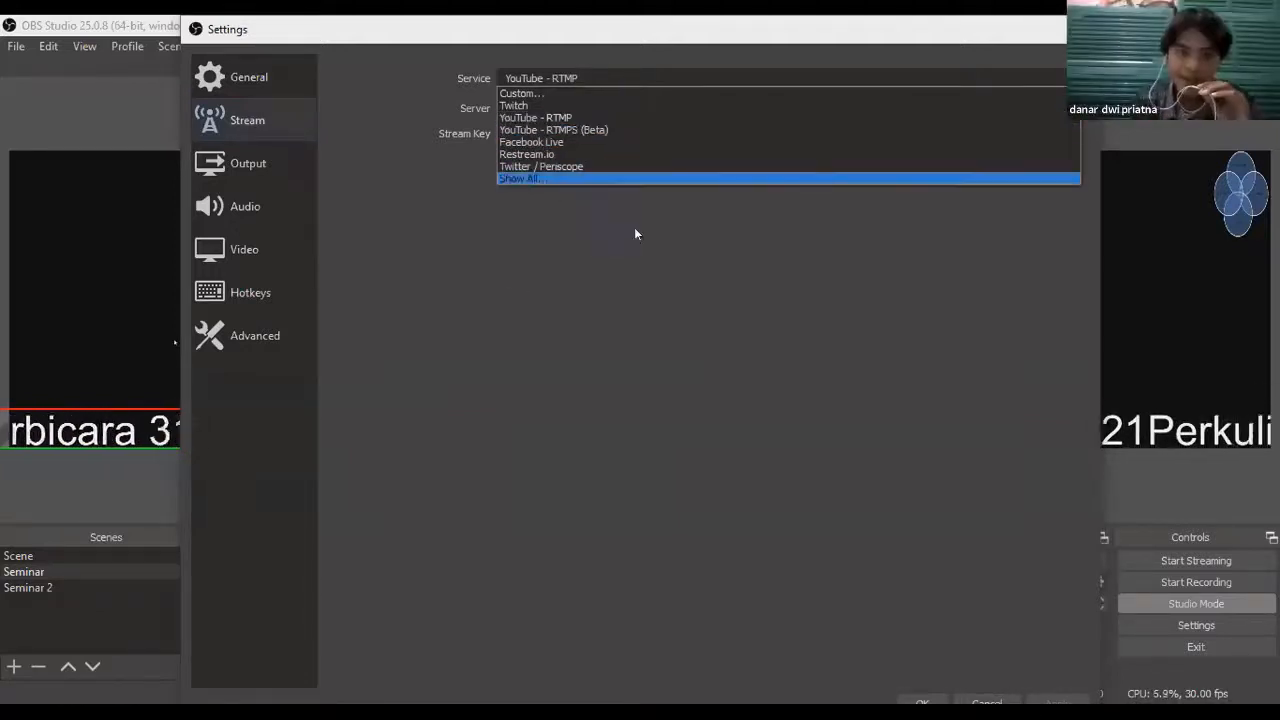
left_click(497, 341)
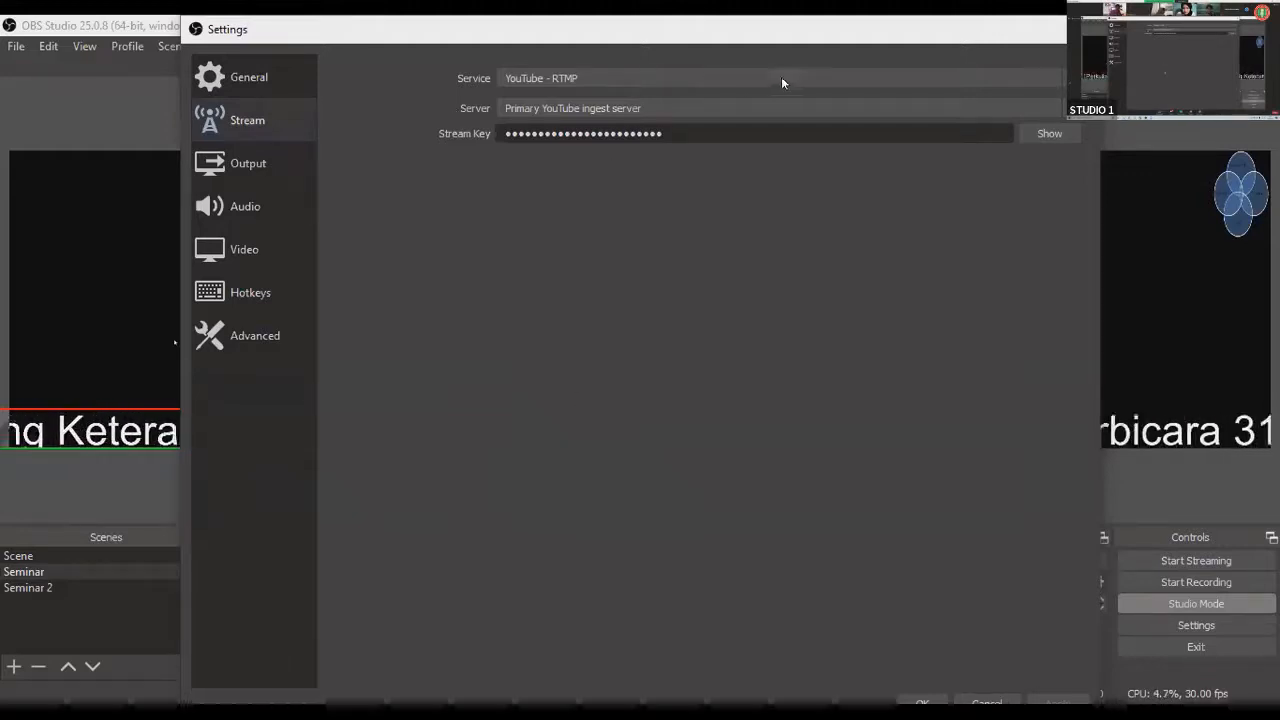
left_click(741, 78)
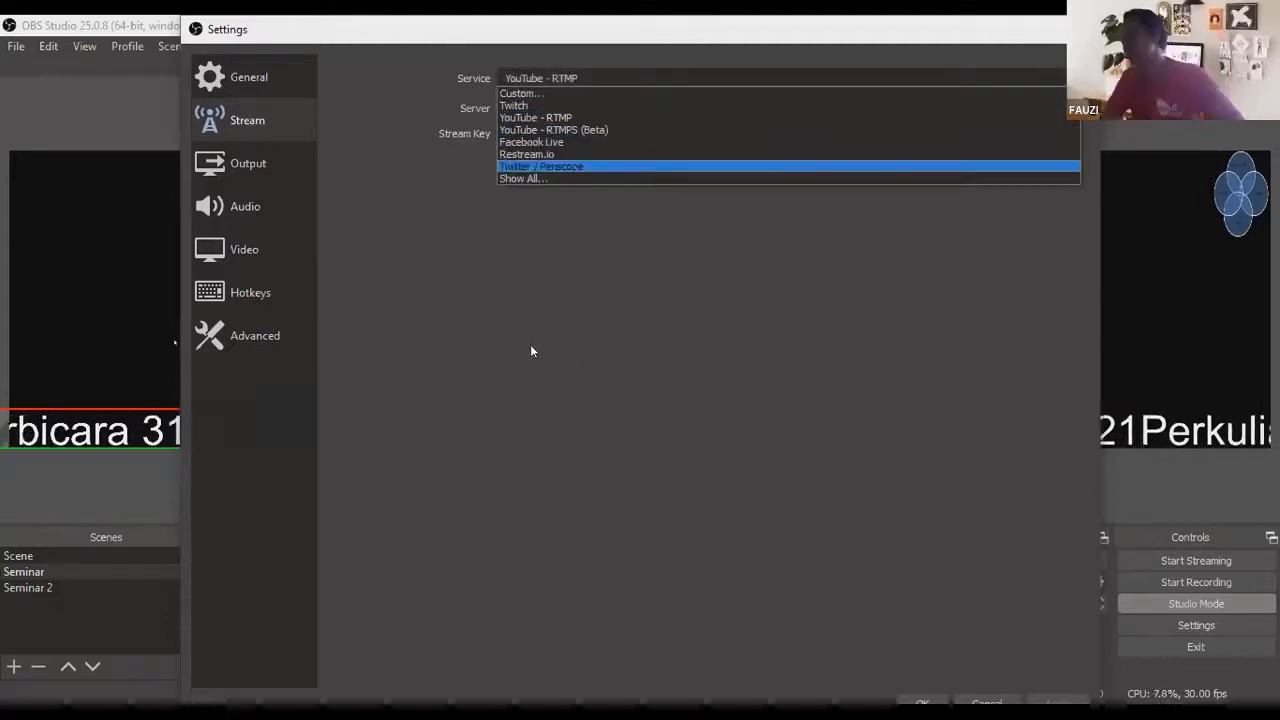
left_click(558, 351)
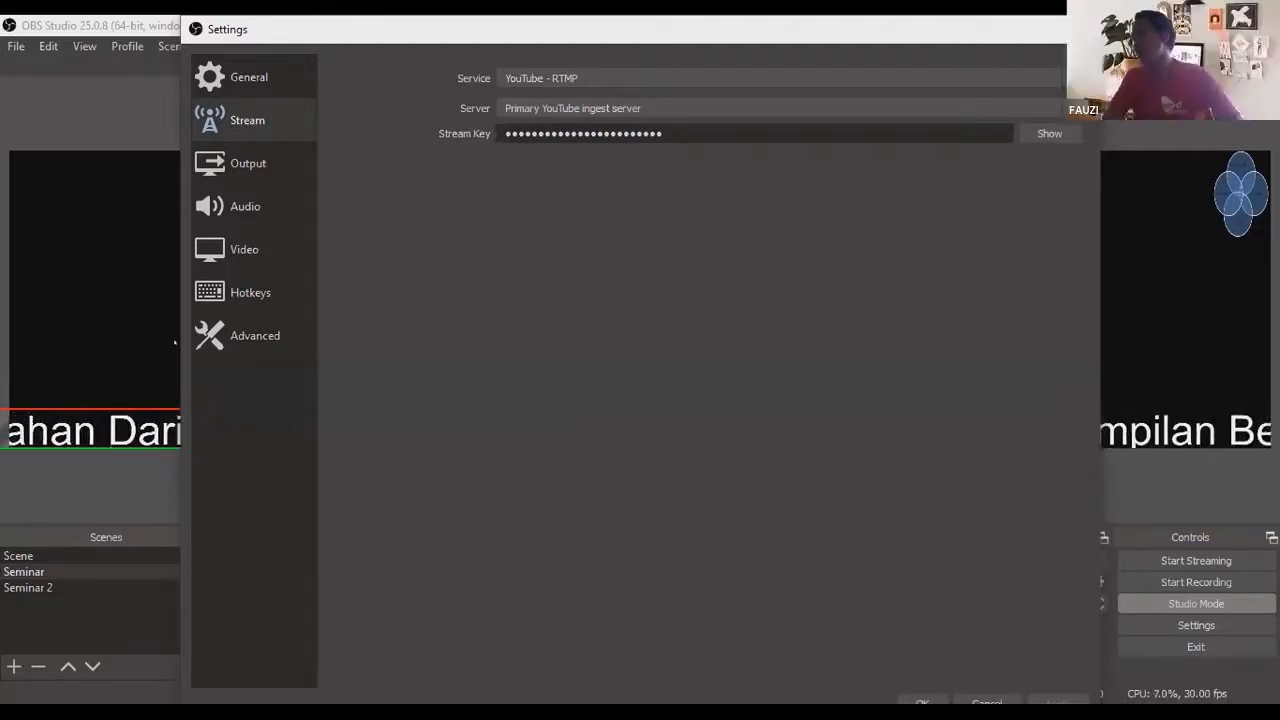
left_click(834, 80)
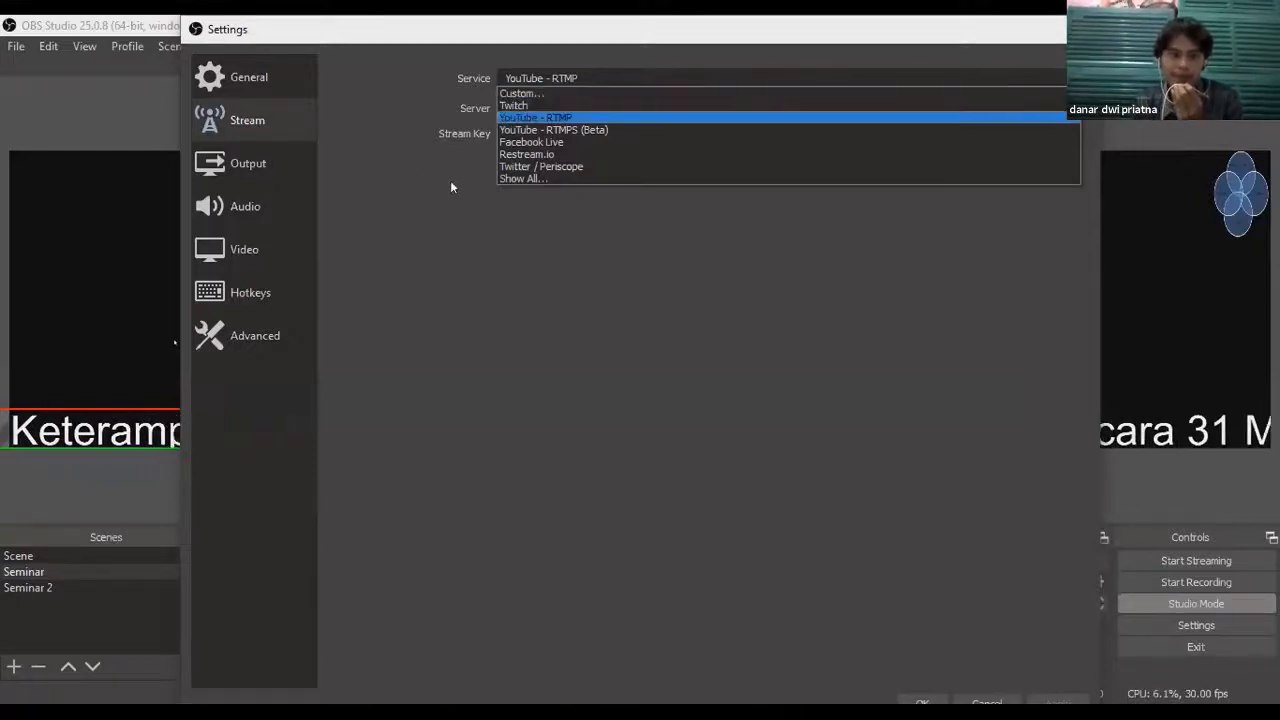
Step: Step through the service options, leave YouTube - RTMP selected, and close Settings
key("Down")
key("Down")
key("Down")
key("Down")
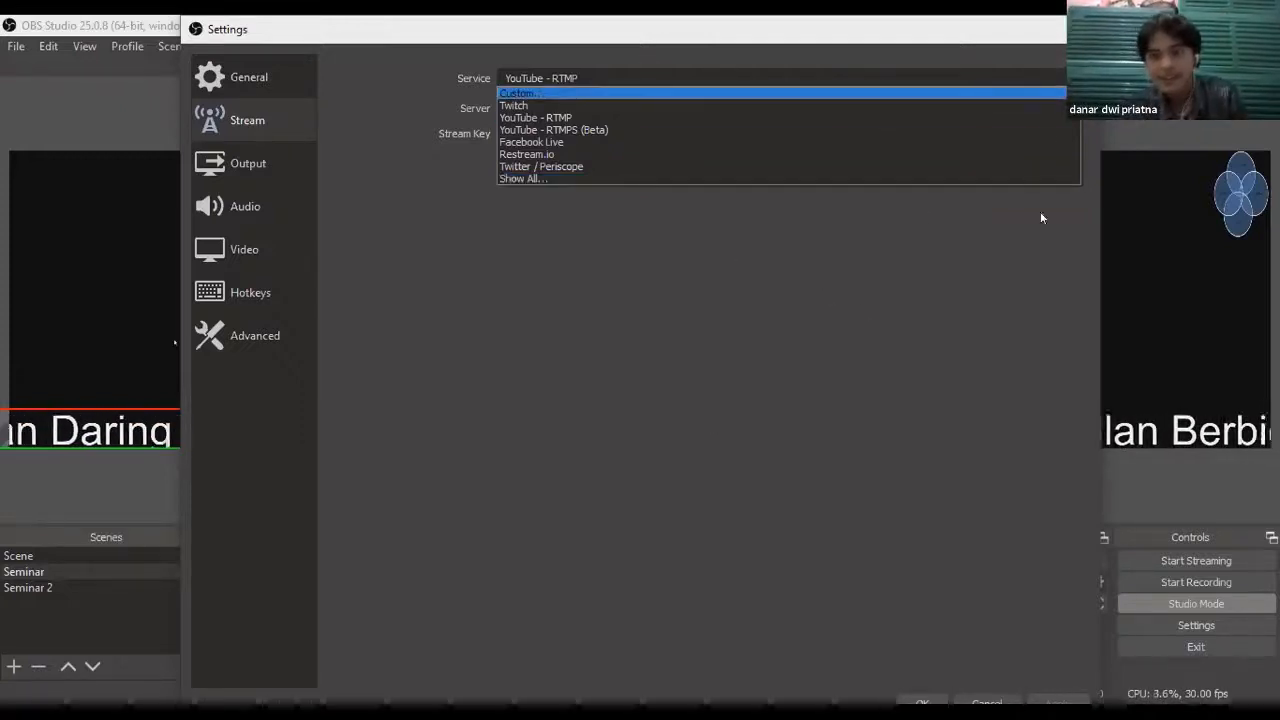
left_click(809, 400)
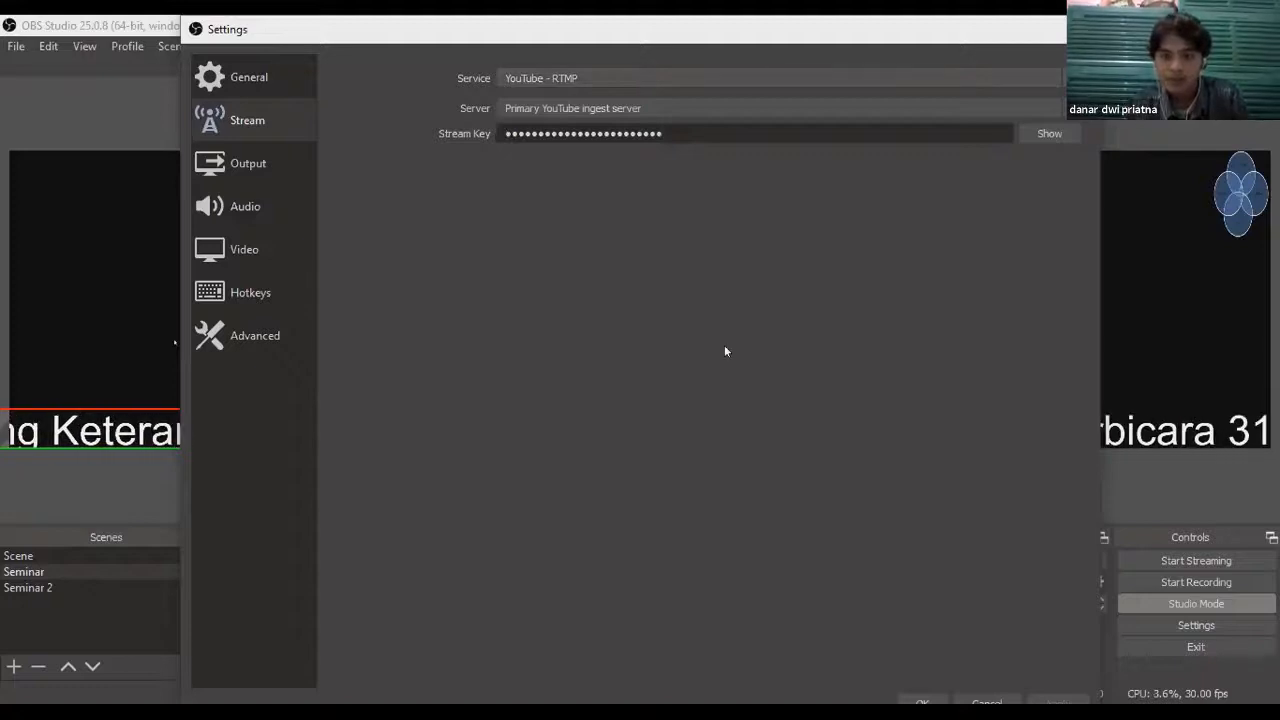
key("Escape")
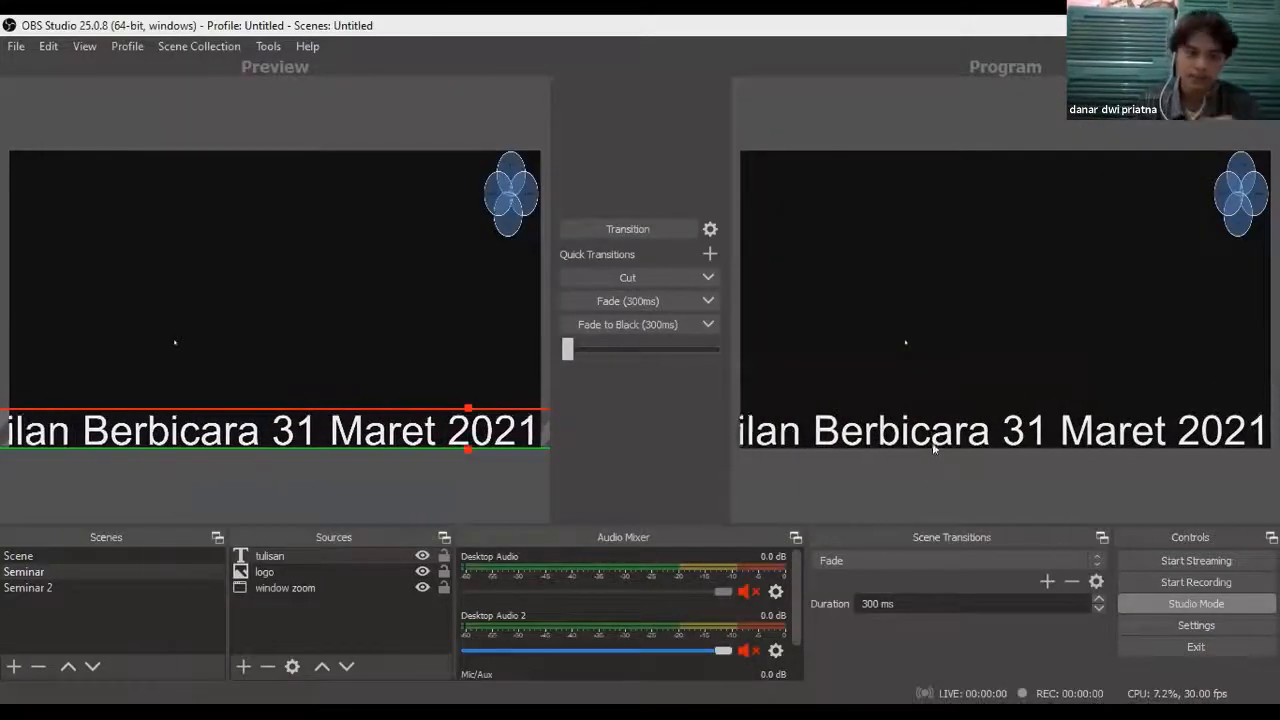